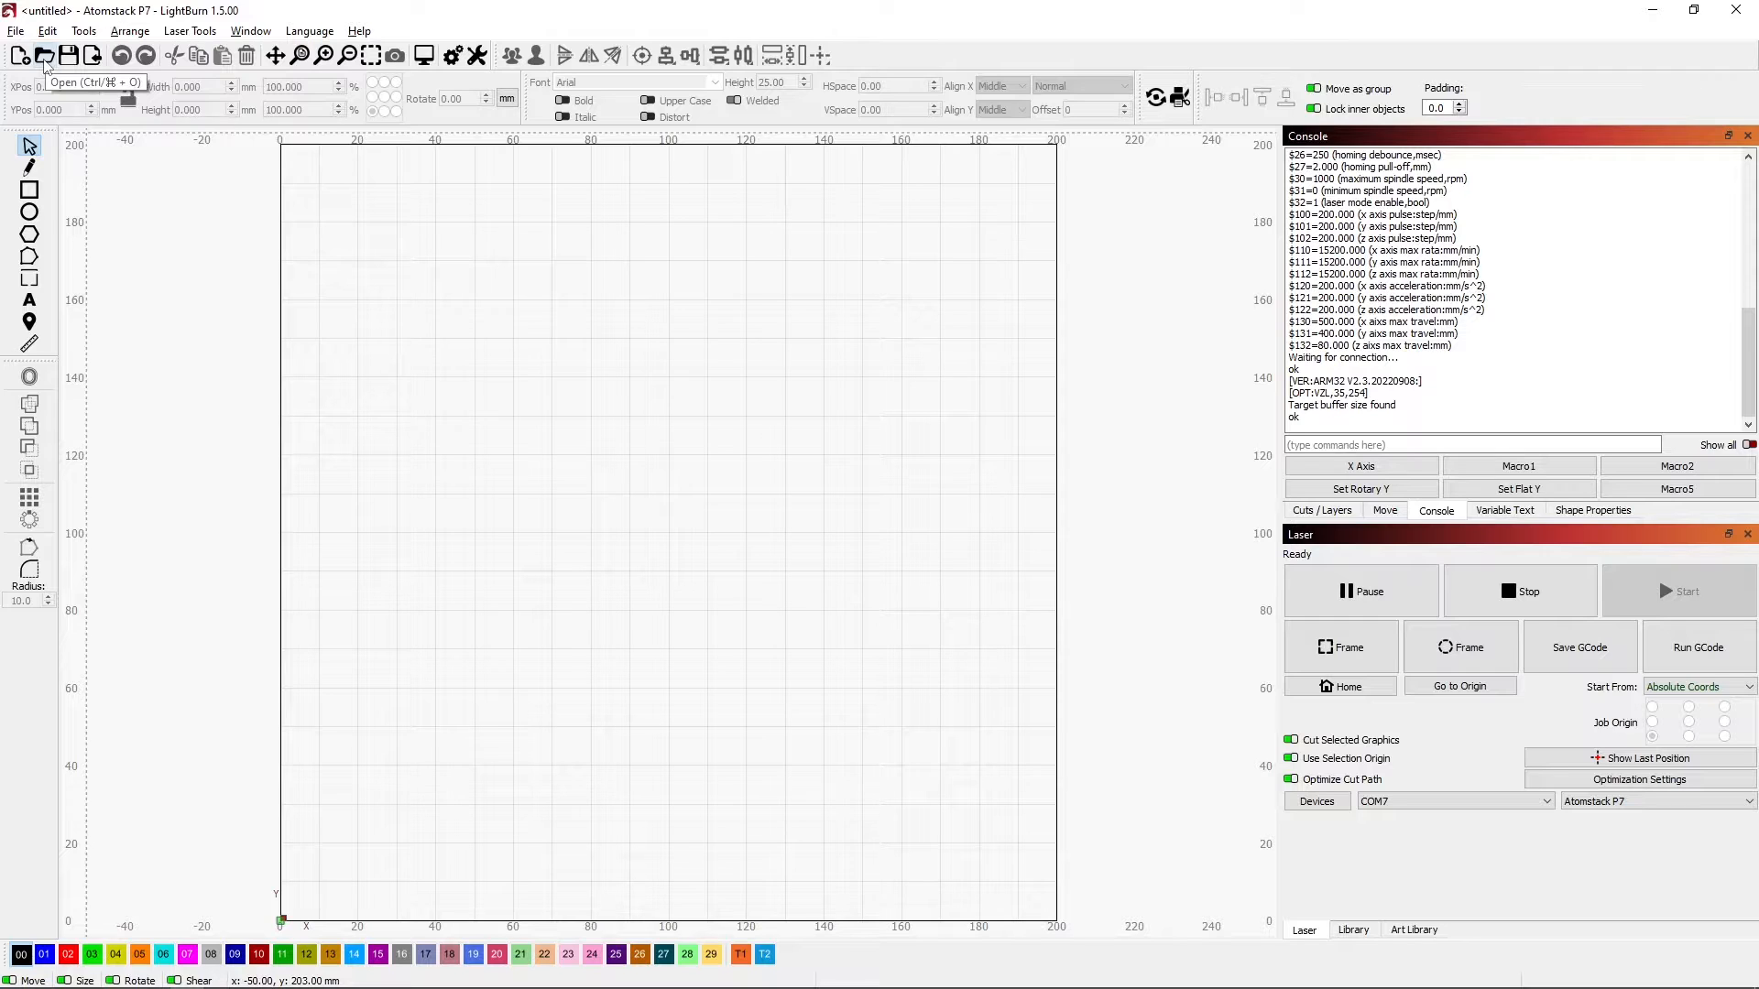
Open the project file 109 Template no offset and paste the St. Francis Patriots logo image into it
click(44, 57)
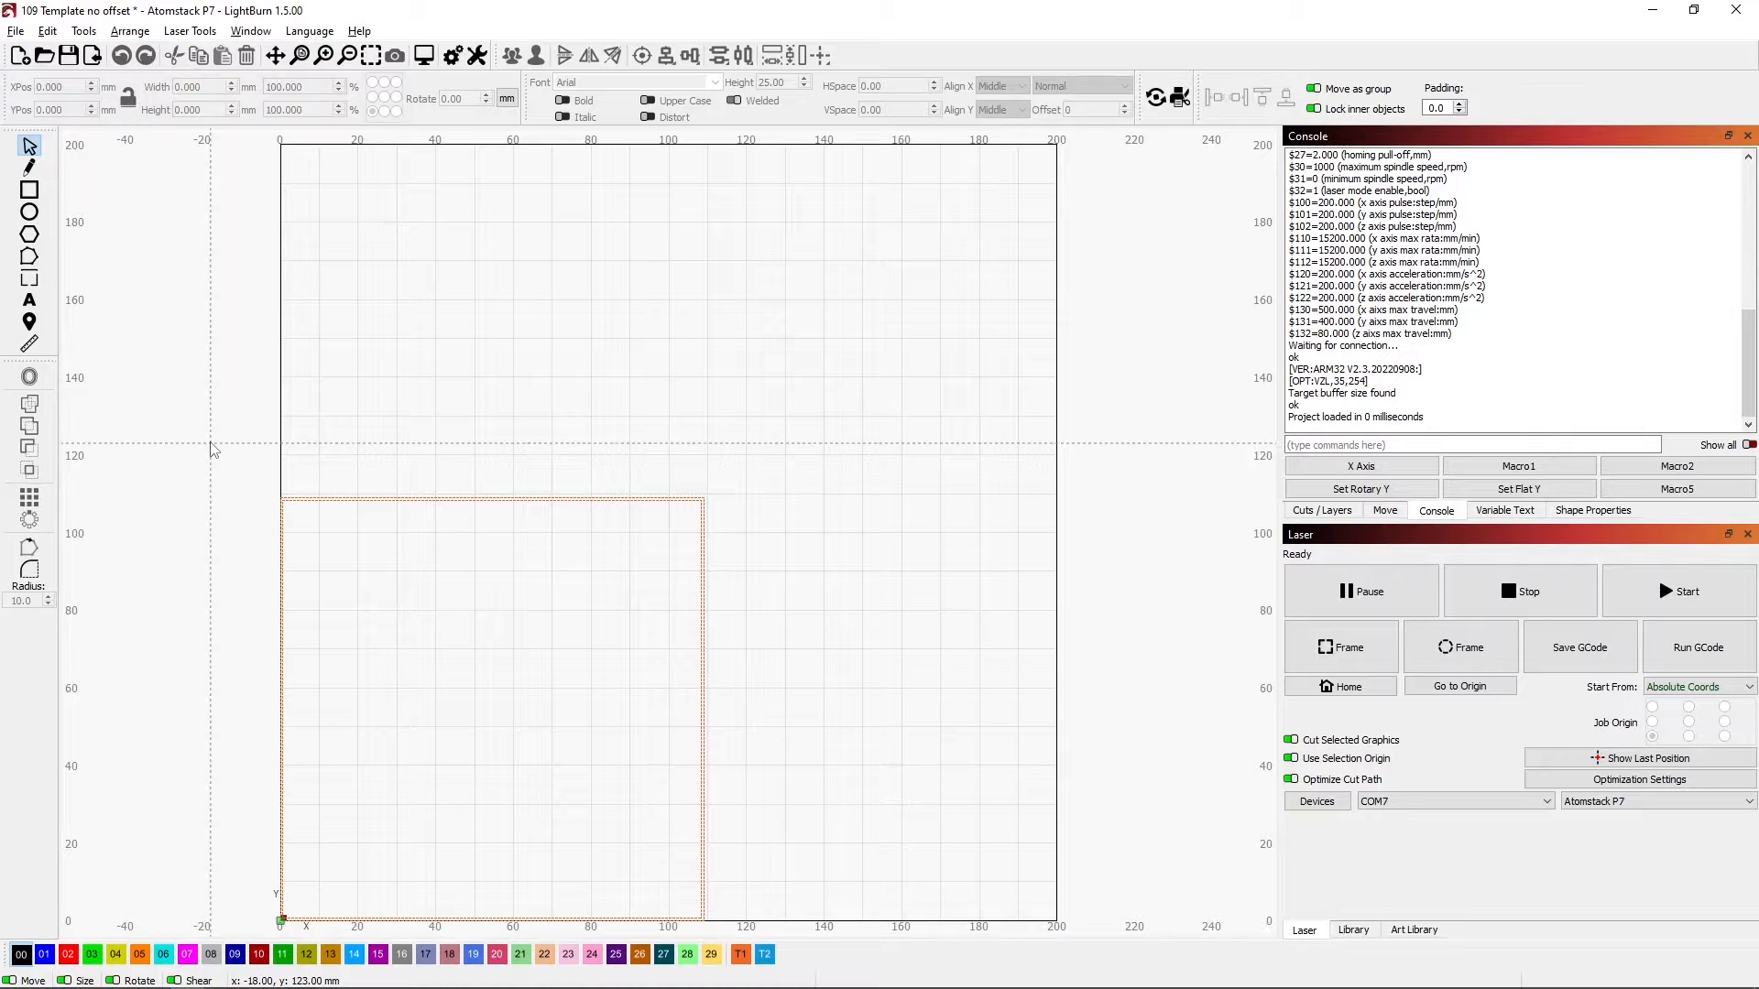
key(ctrl+v)
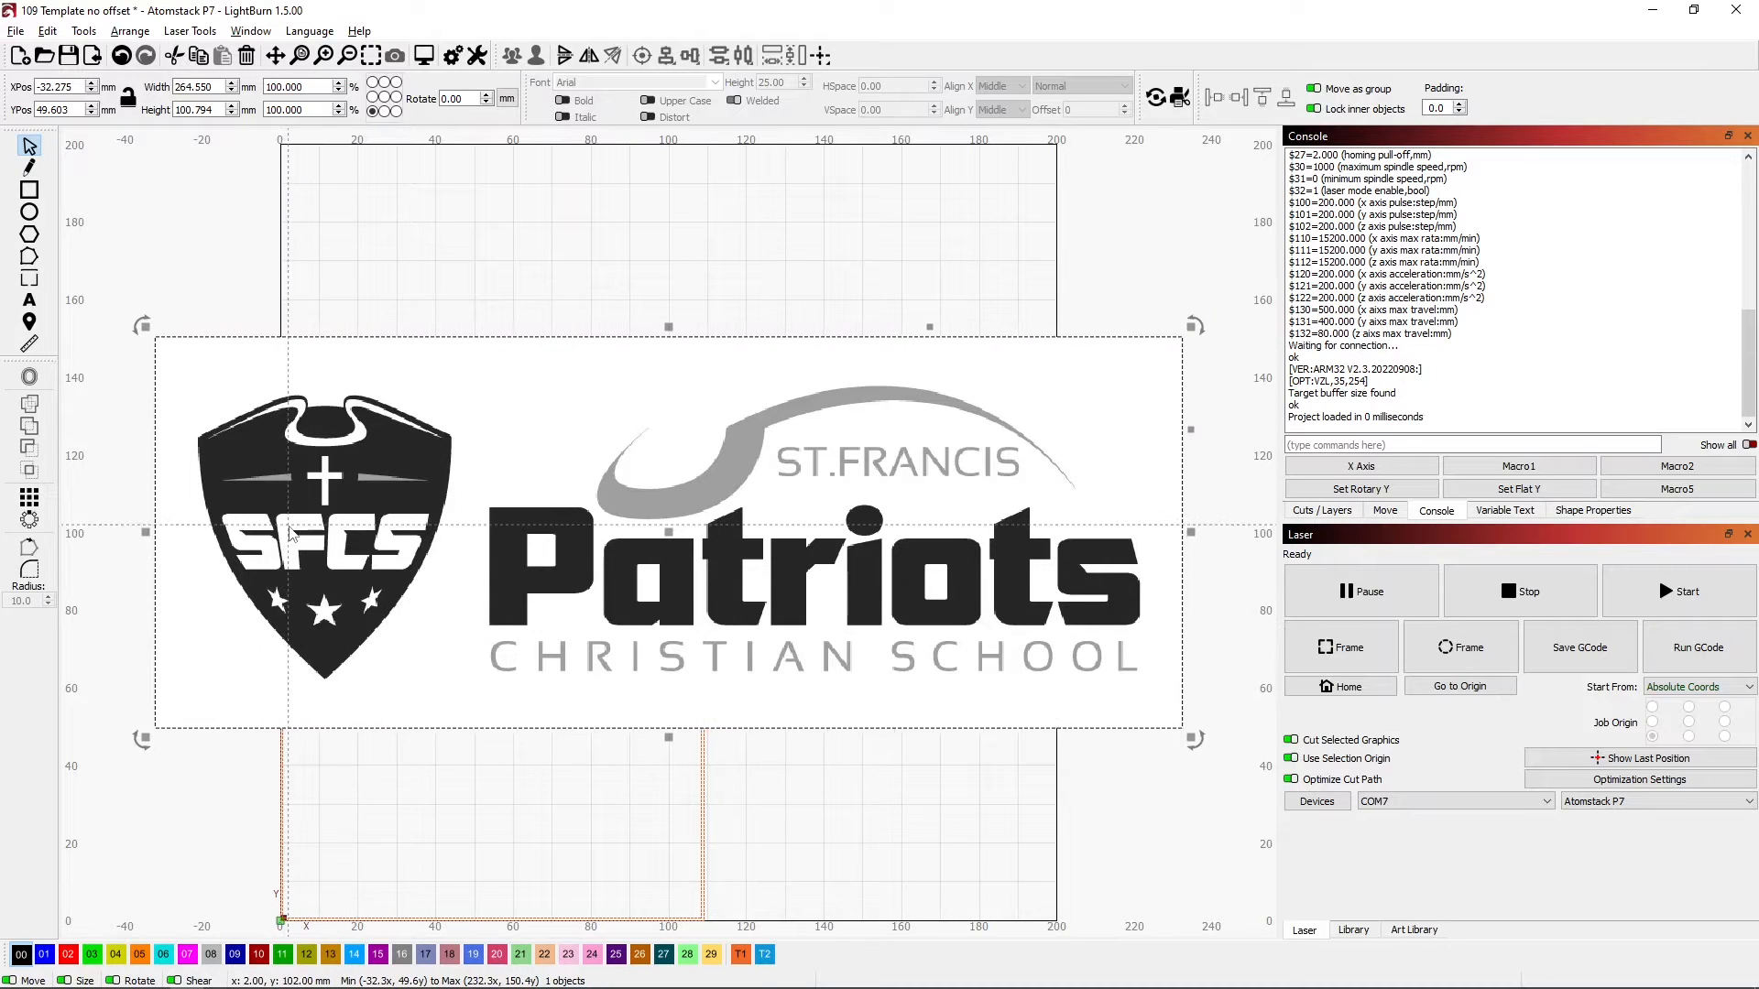
Trace only the SFCS shield of the pasted logo and set the traced artwork's layer mode to Fill
right_click(386, 474)
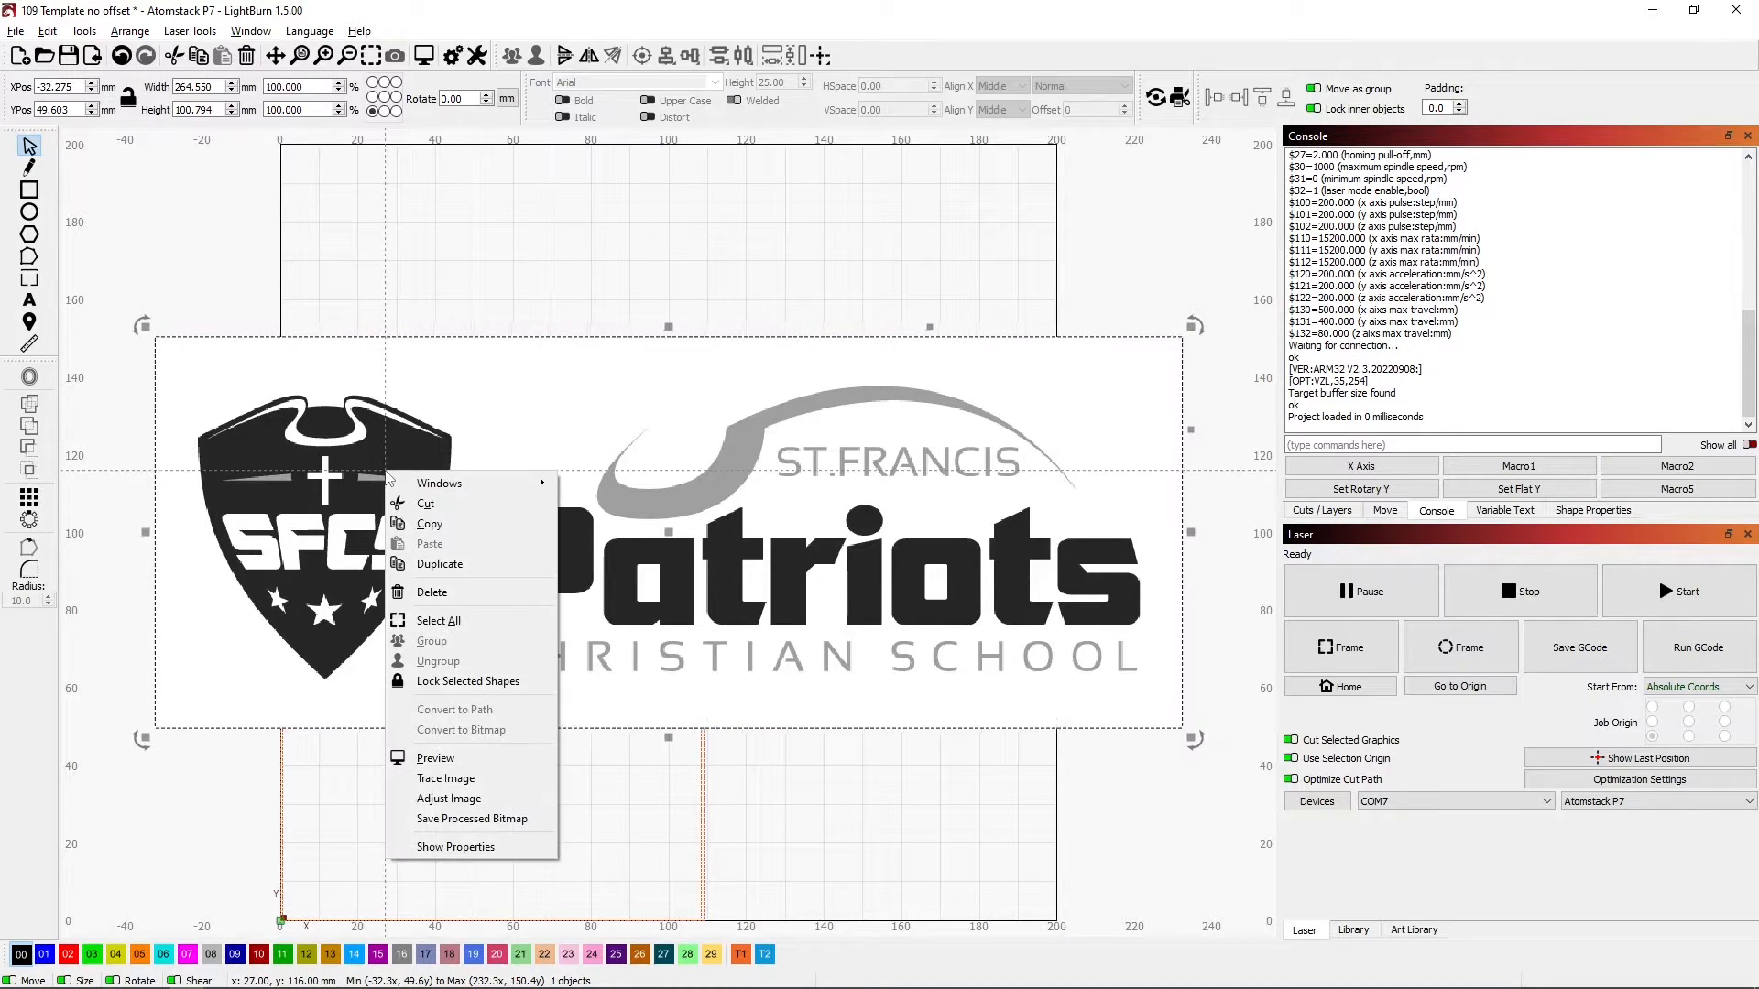
click(449, 780)
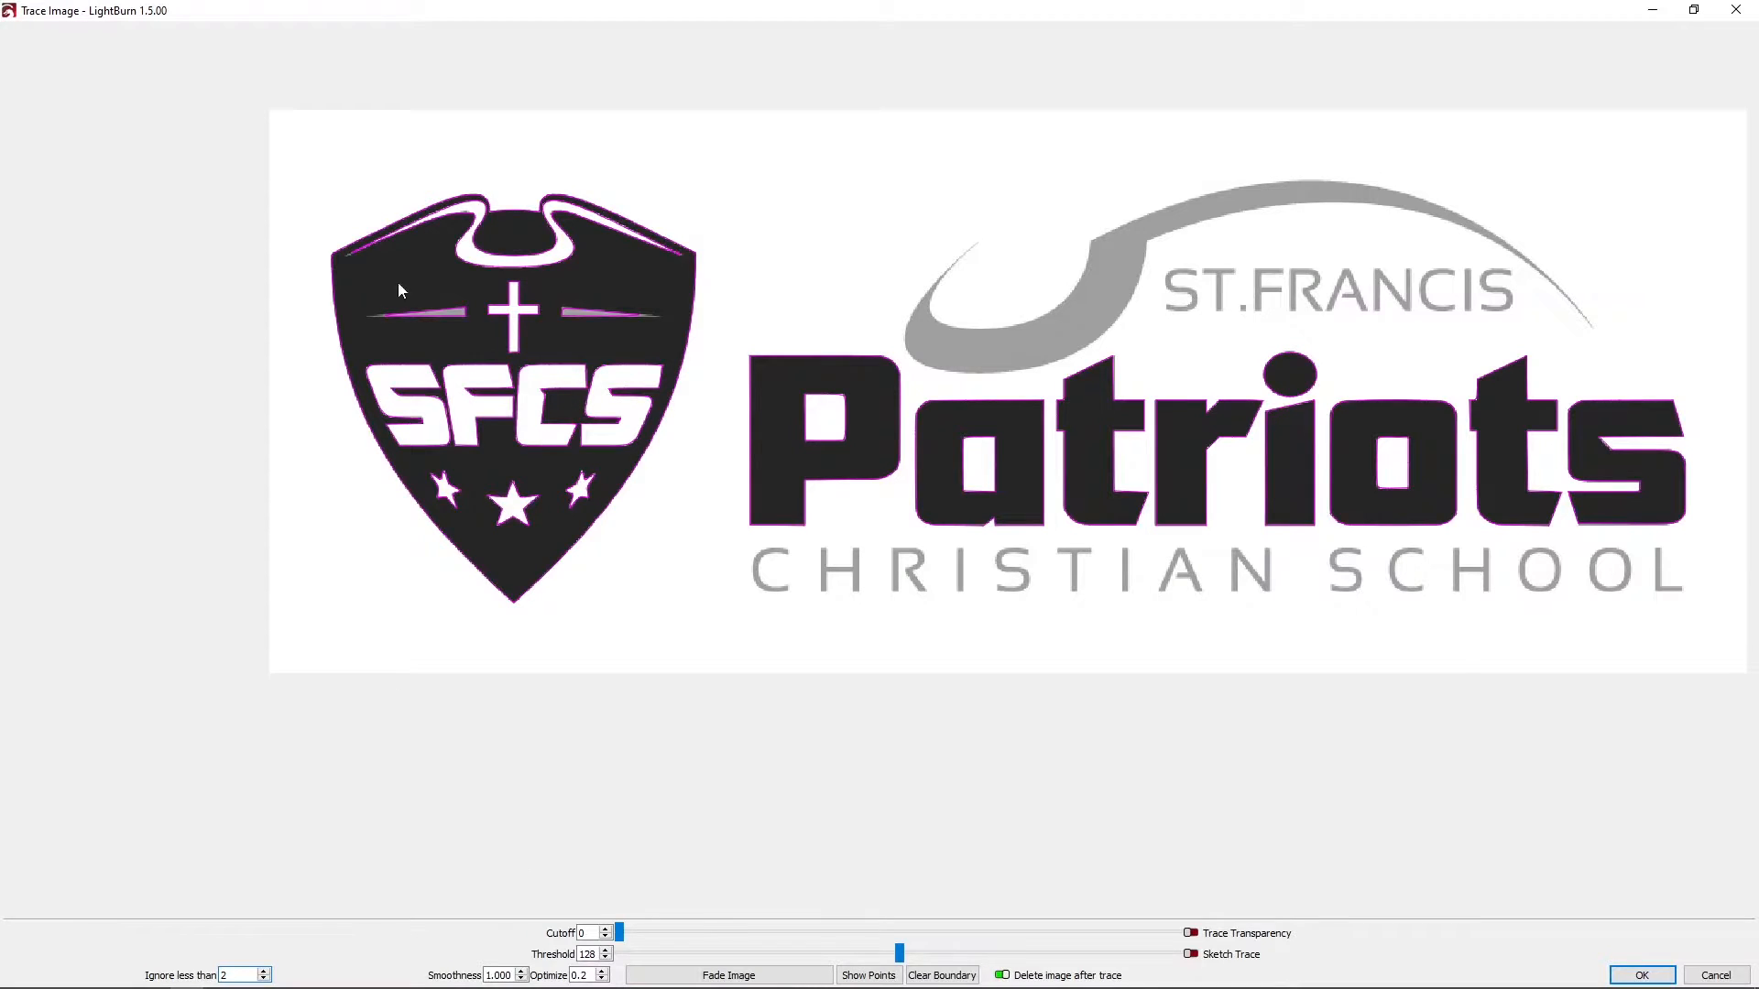
mouse_move(724, 638)
mouse_down()
mouse_move(544, 266)
mouse_move(420, 177)
mouse_move(307, 172)
mouse_up()
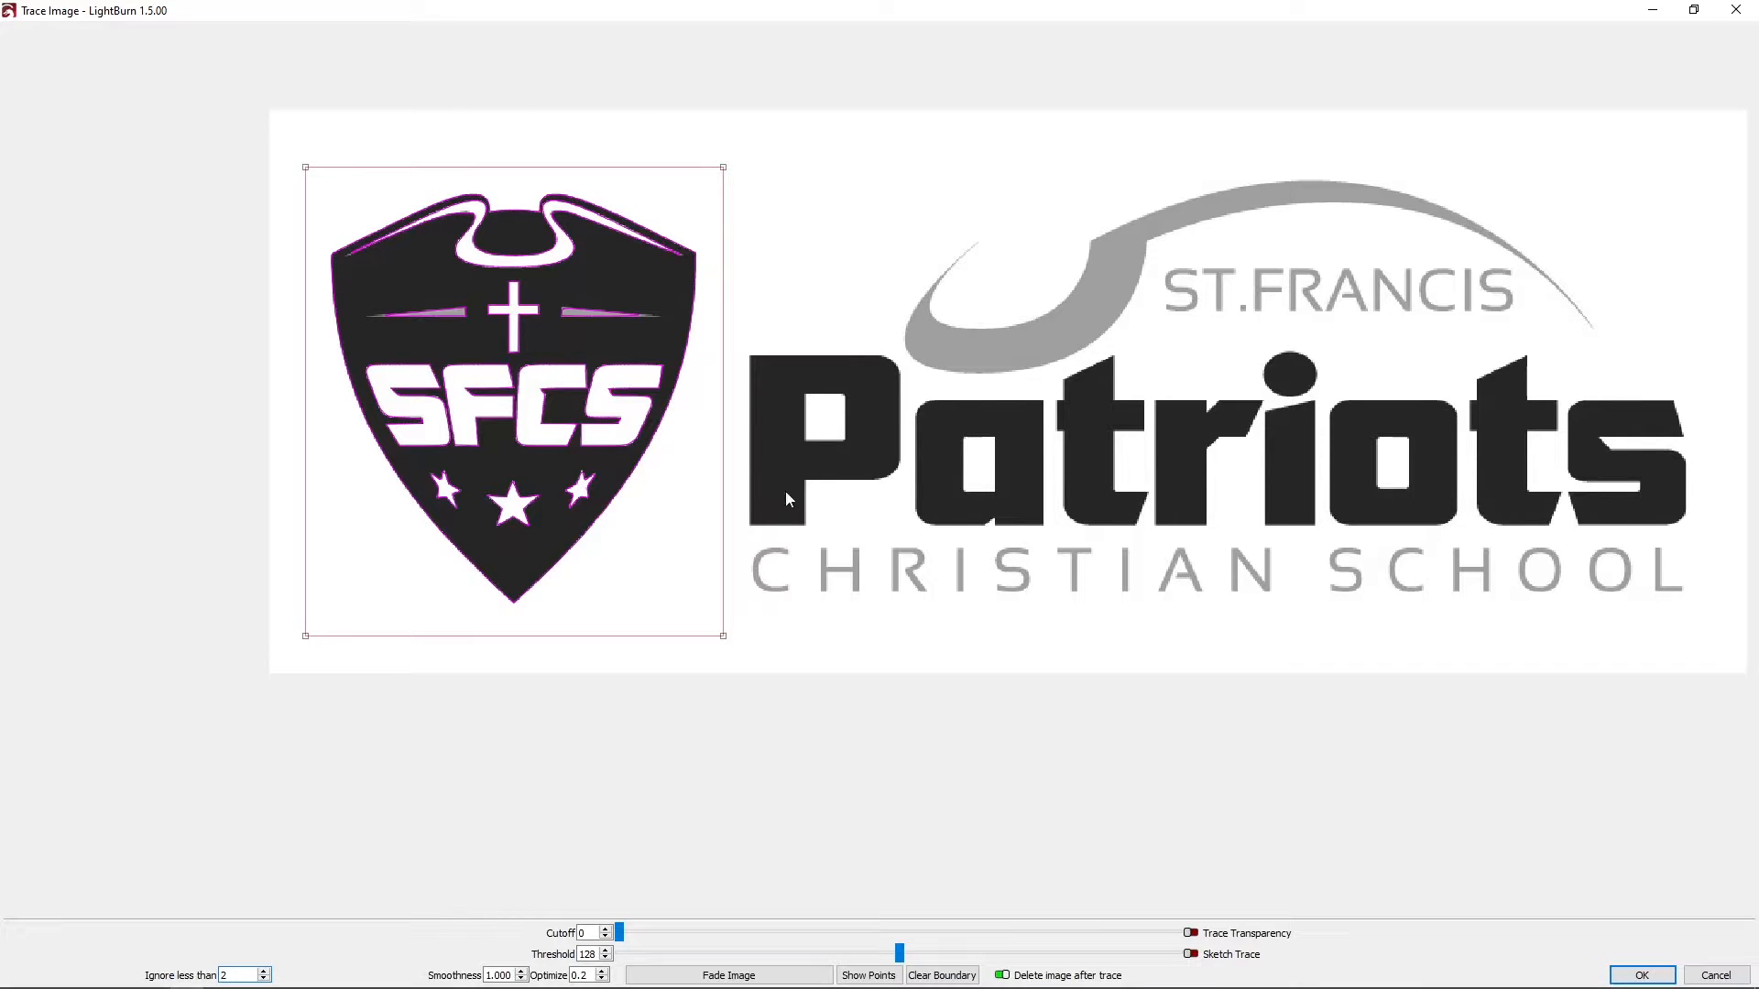
click(1641, 975)
click(1380, 200)
click(1383, 234)
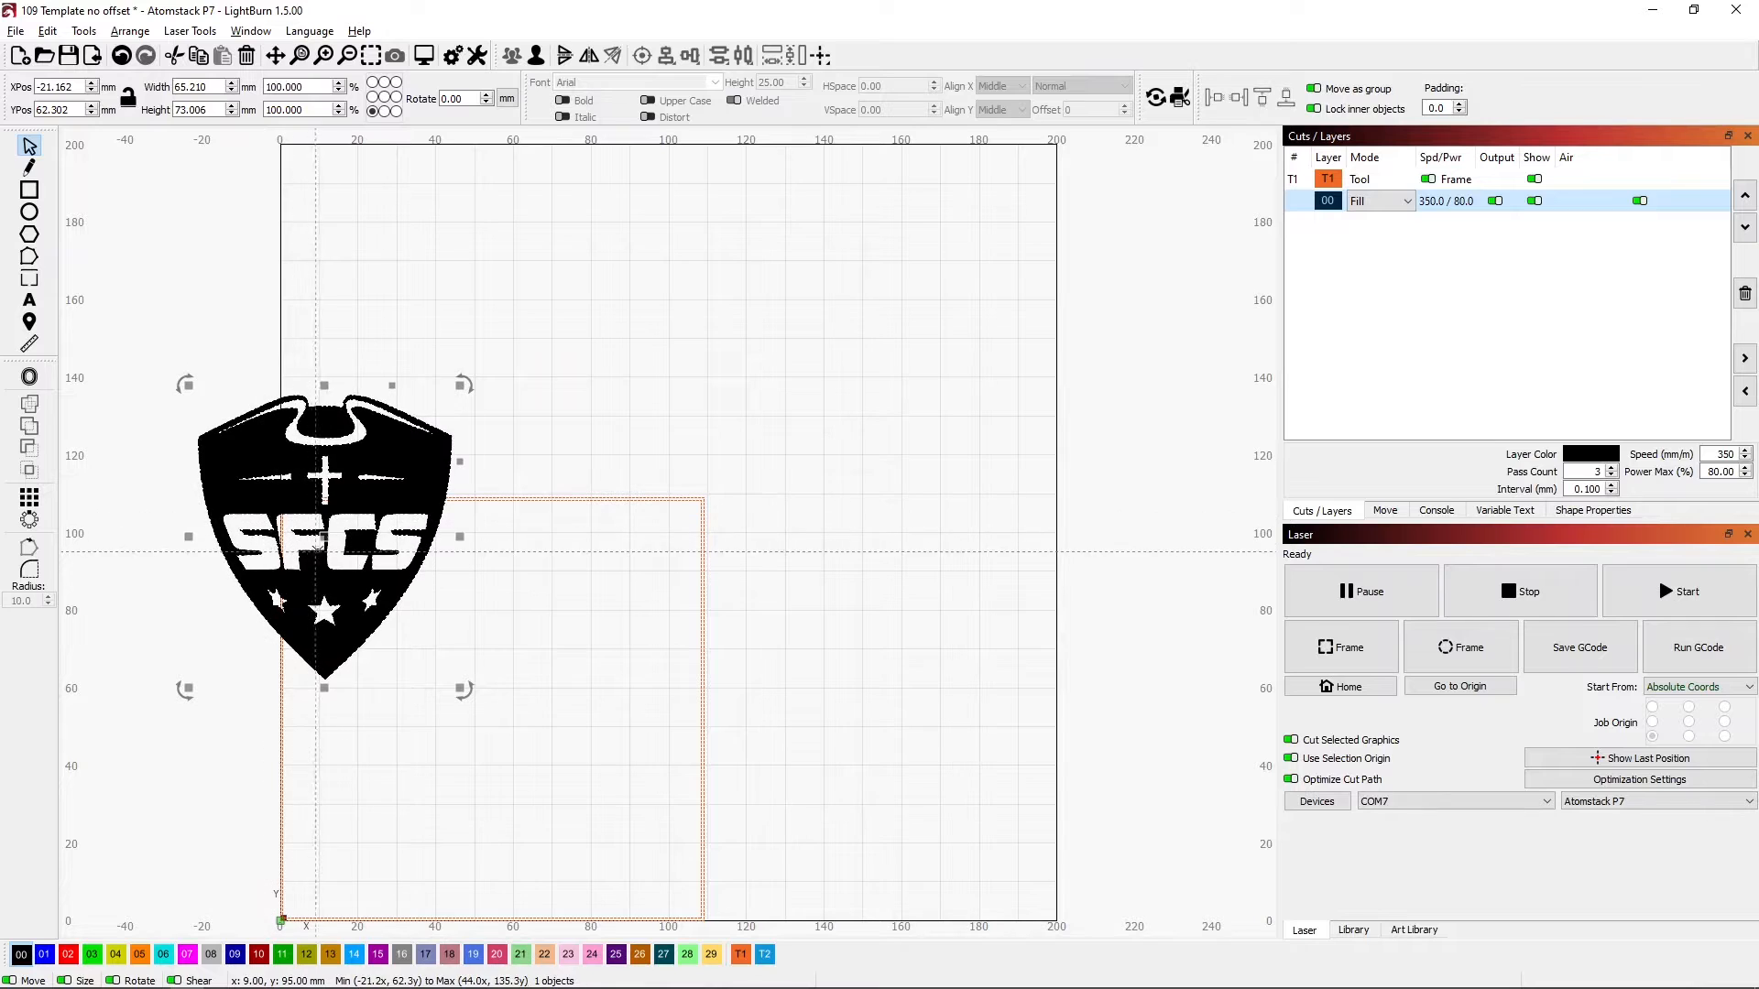
Move the traced shield into the template square and scale it down to about 53 mm wide by 60 mm high
drag(325, 537, 488, 722)
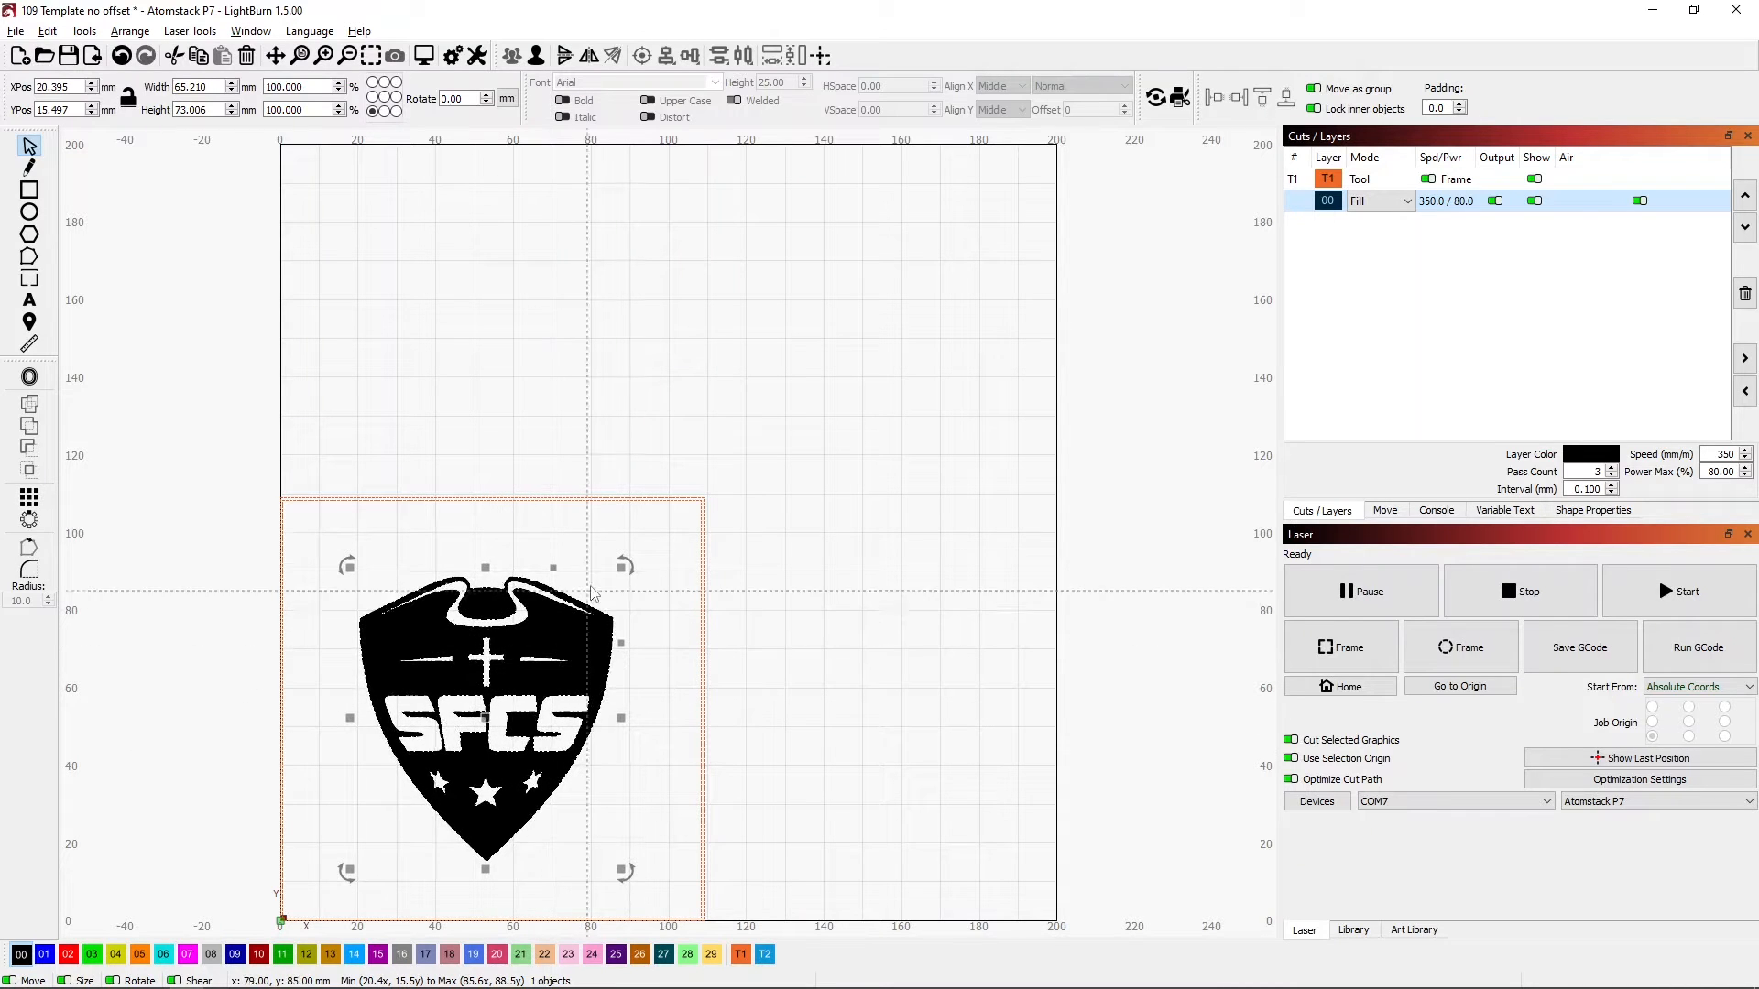
drag(624, 568, 548, 622)
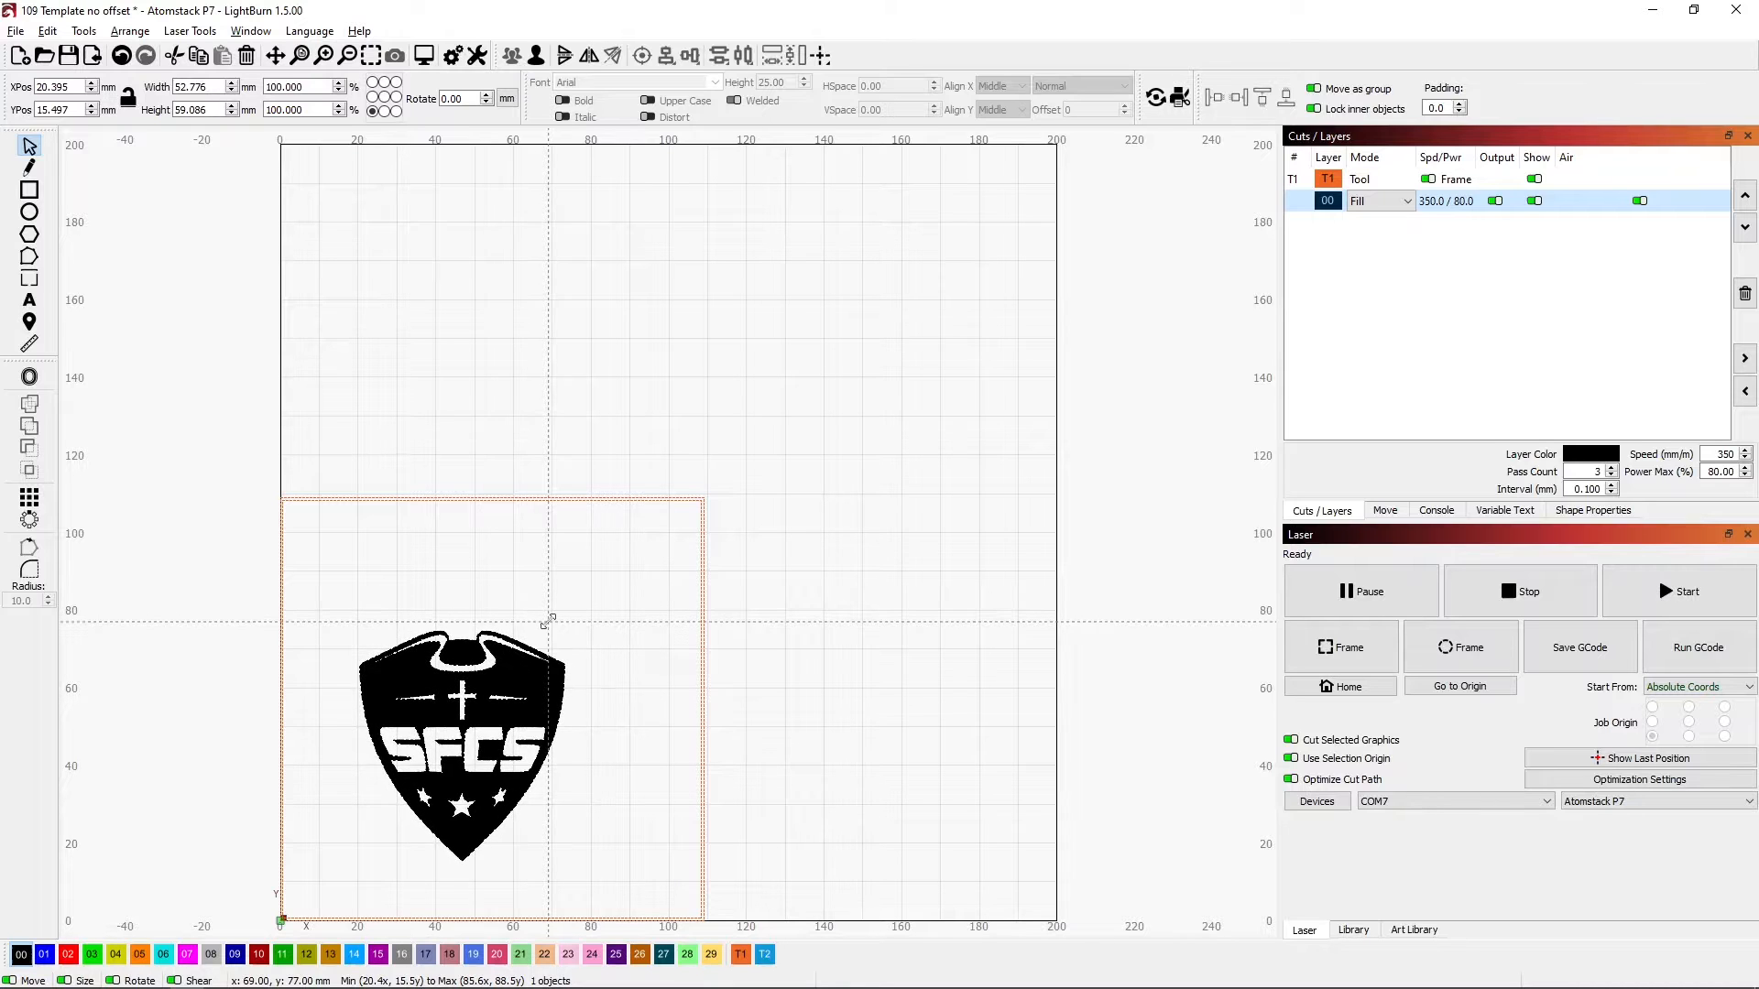
key(ctrl+z)
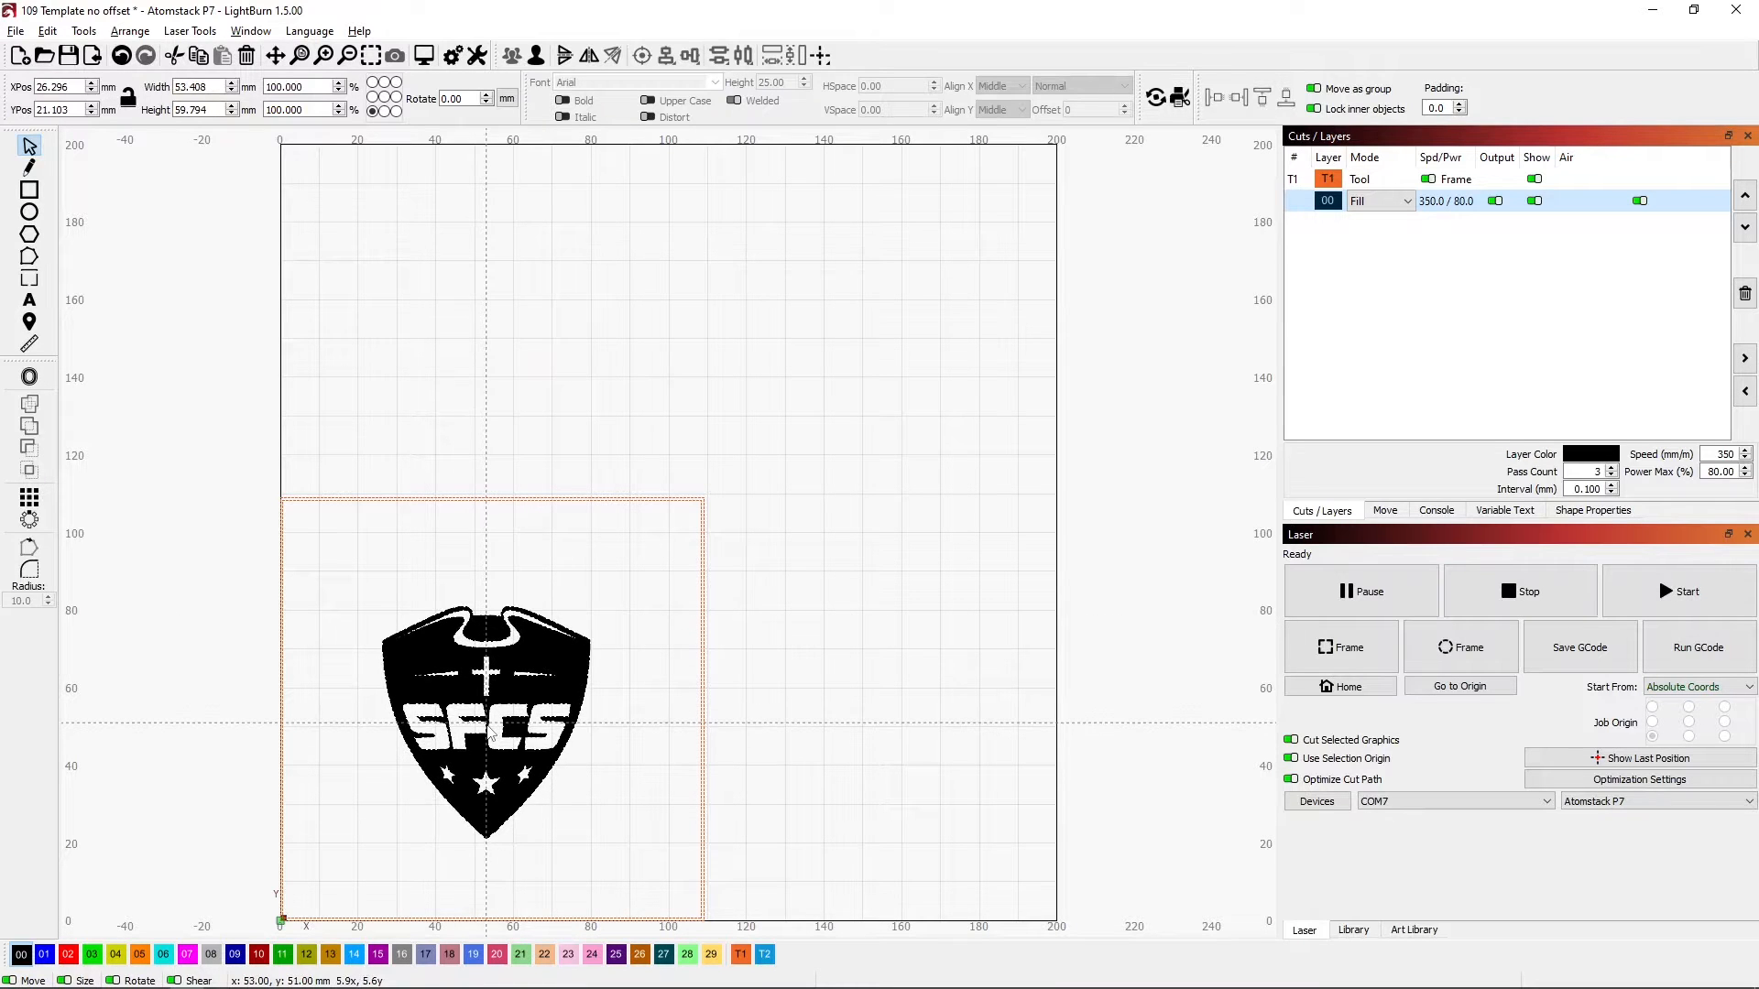
drag(490, 727, 499, 735)
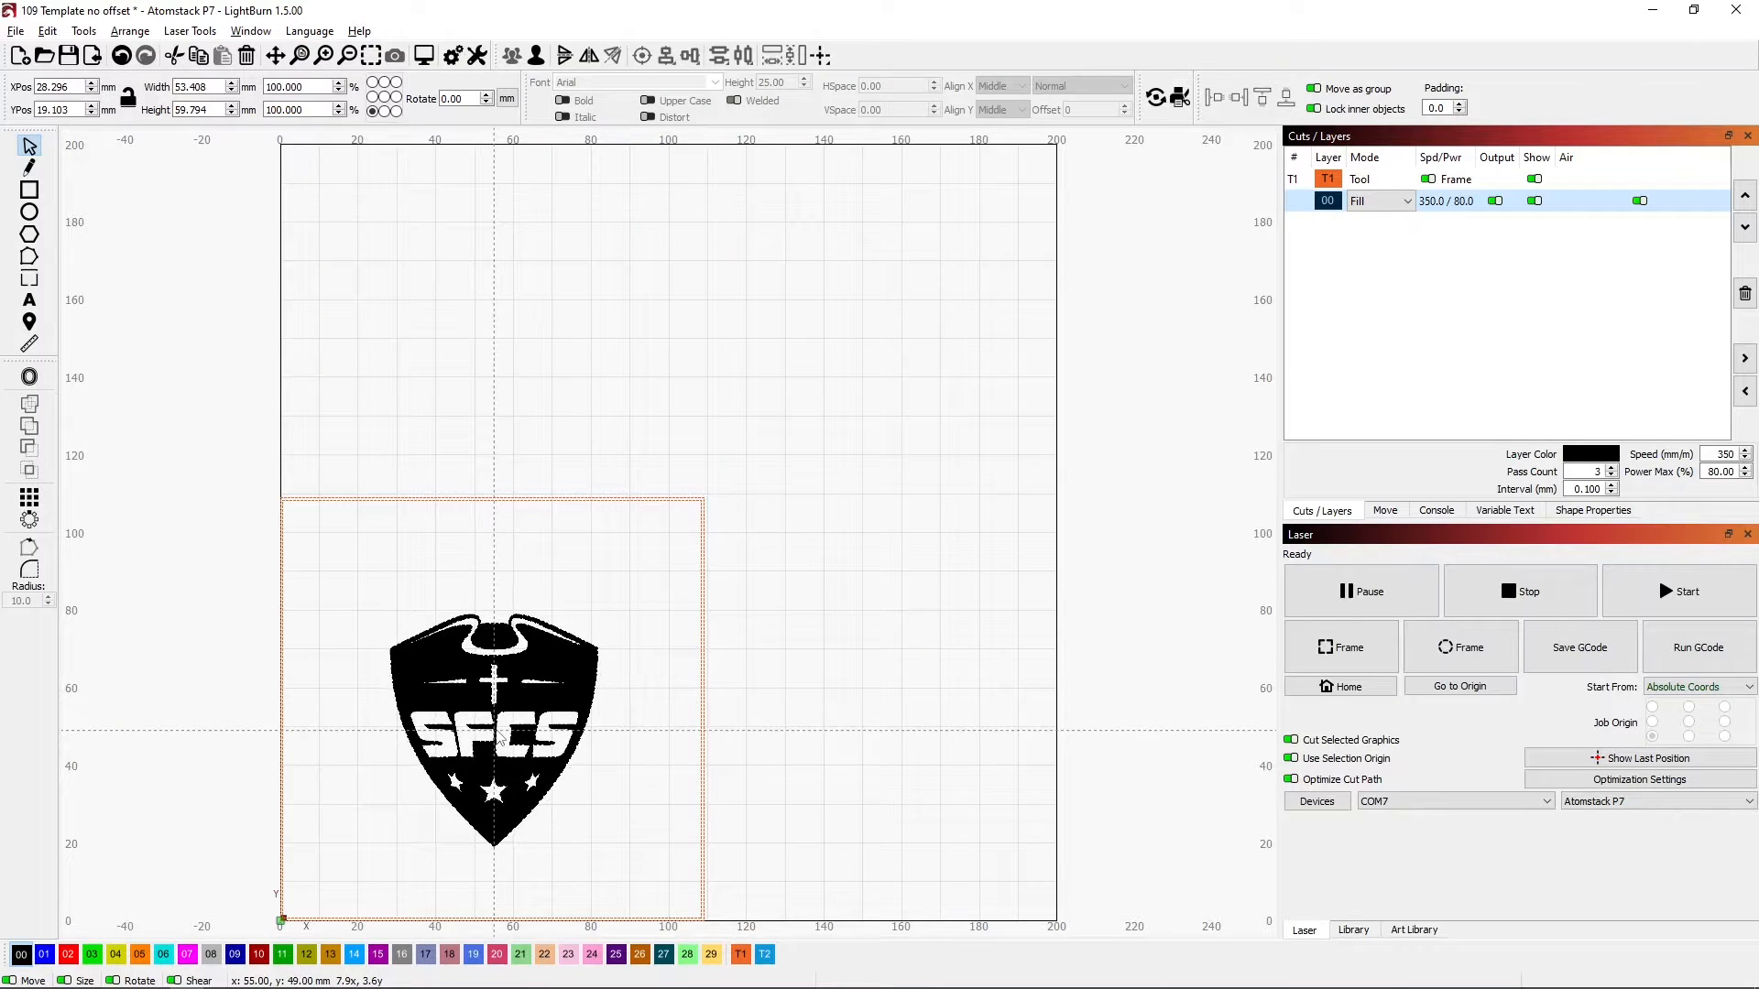
drag(501, 736, 493, 728)
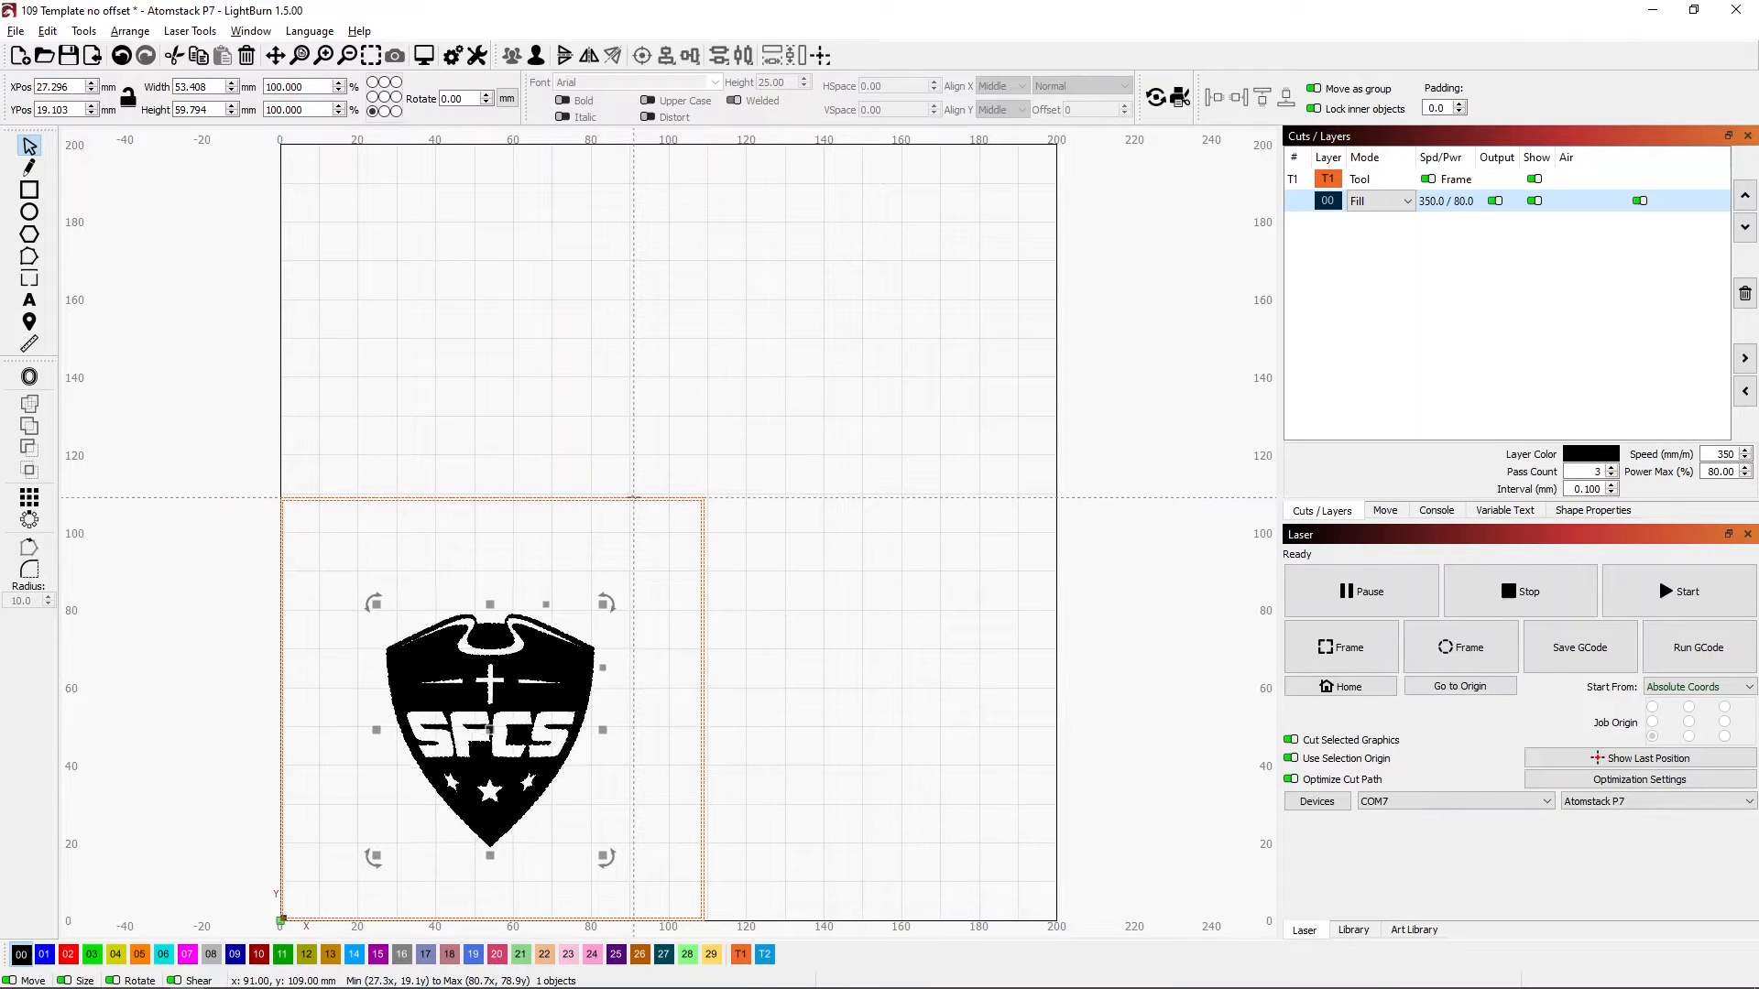
Center the shield on the template square, and shift it horizontally to about 3 mm from the square's left edge
shift+click(633, 498)
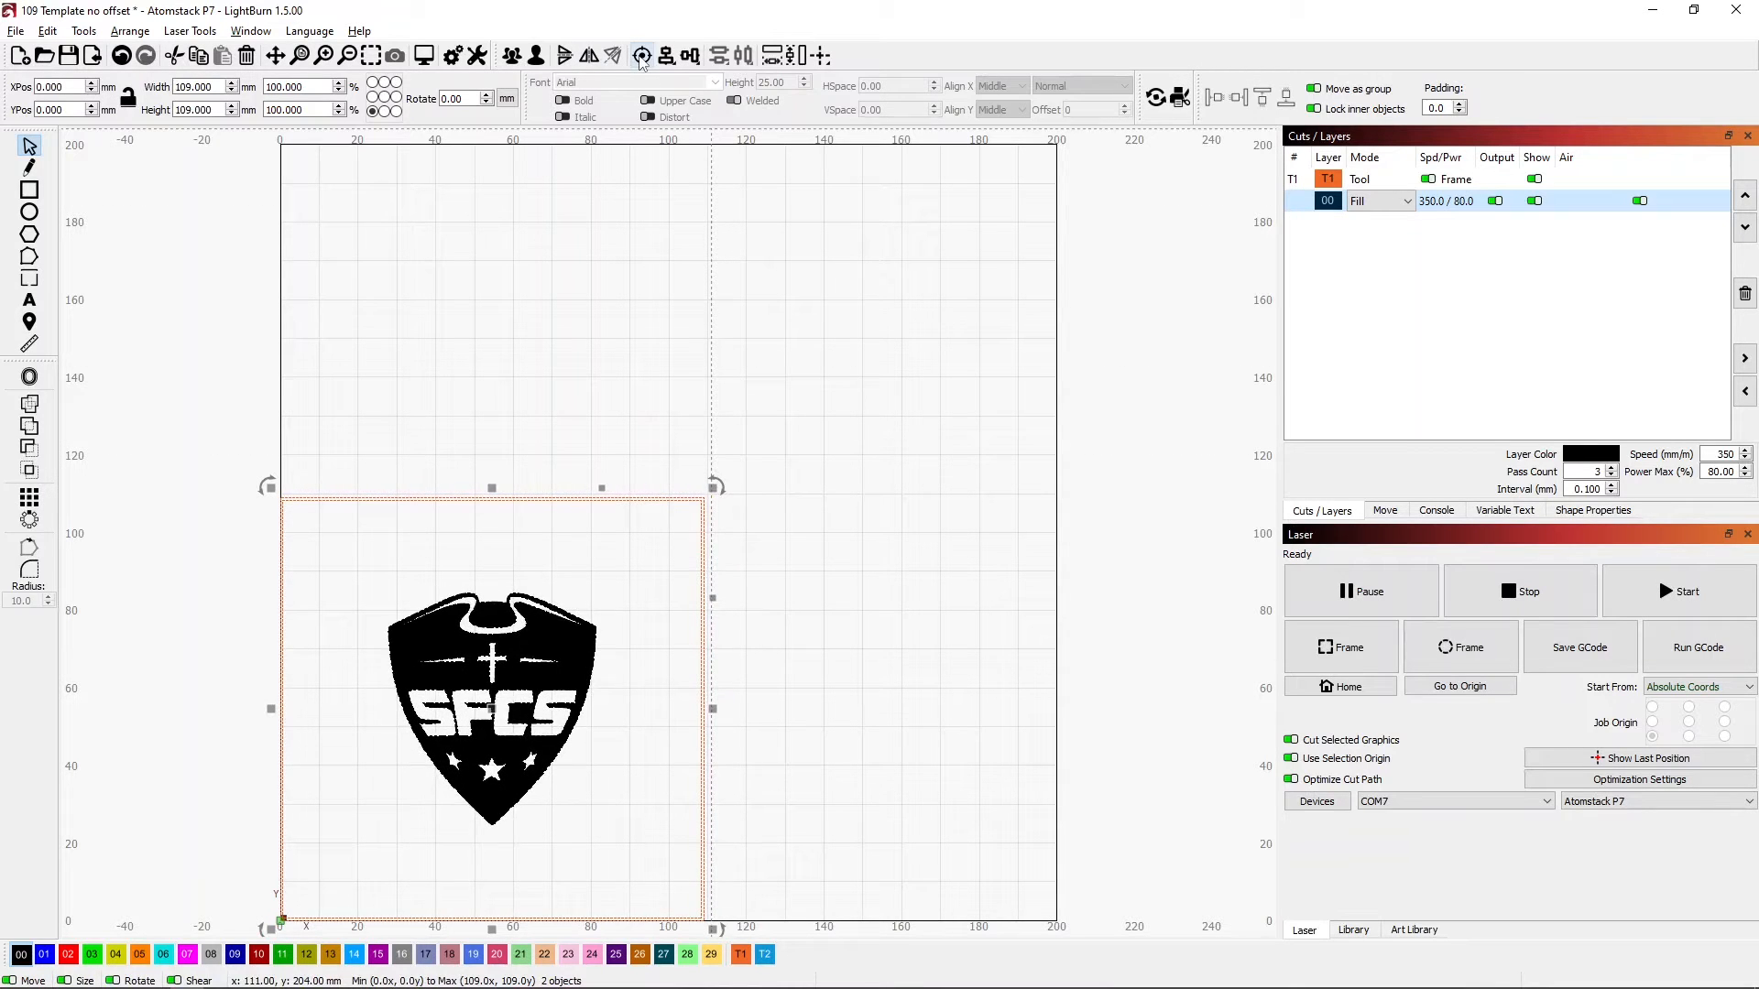
click(488, 334)
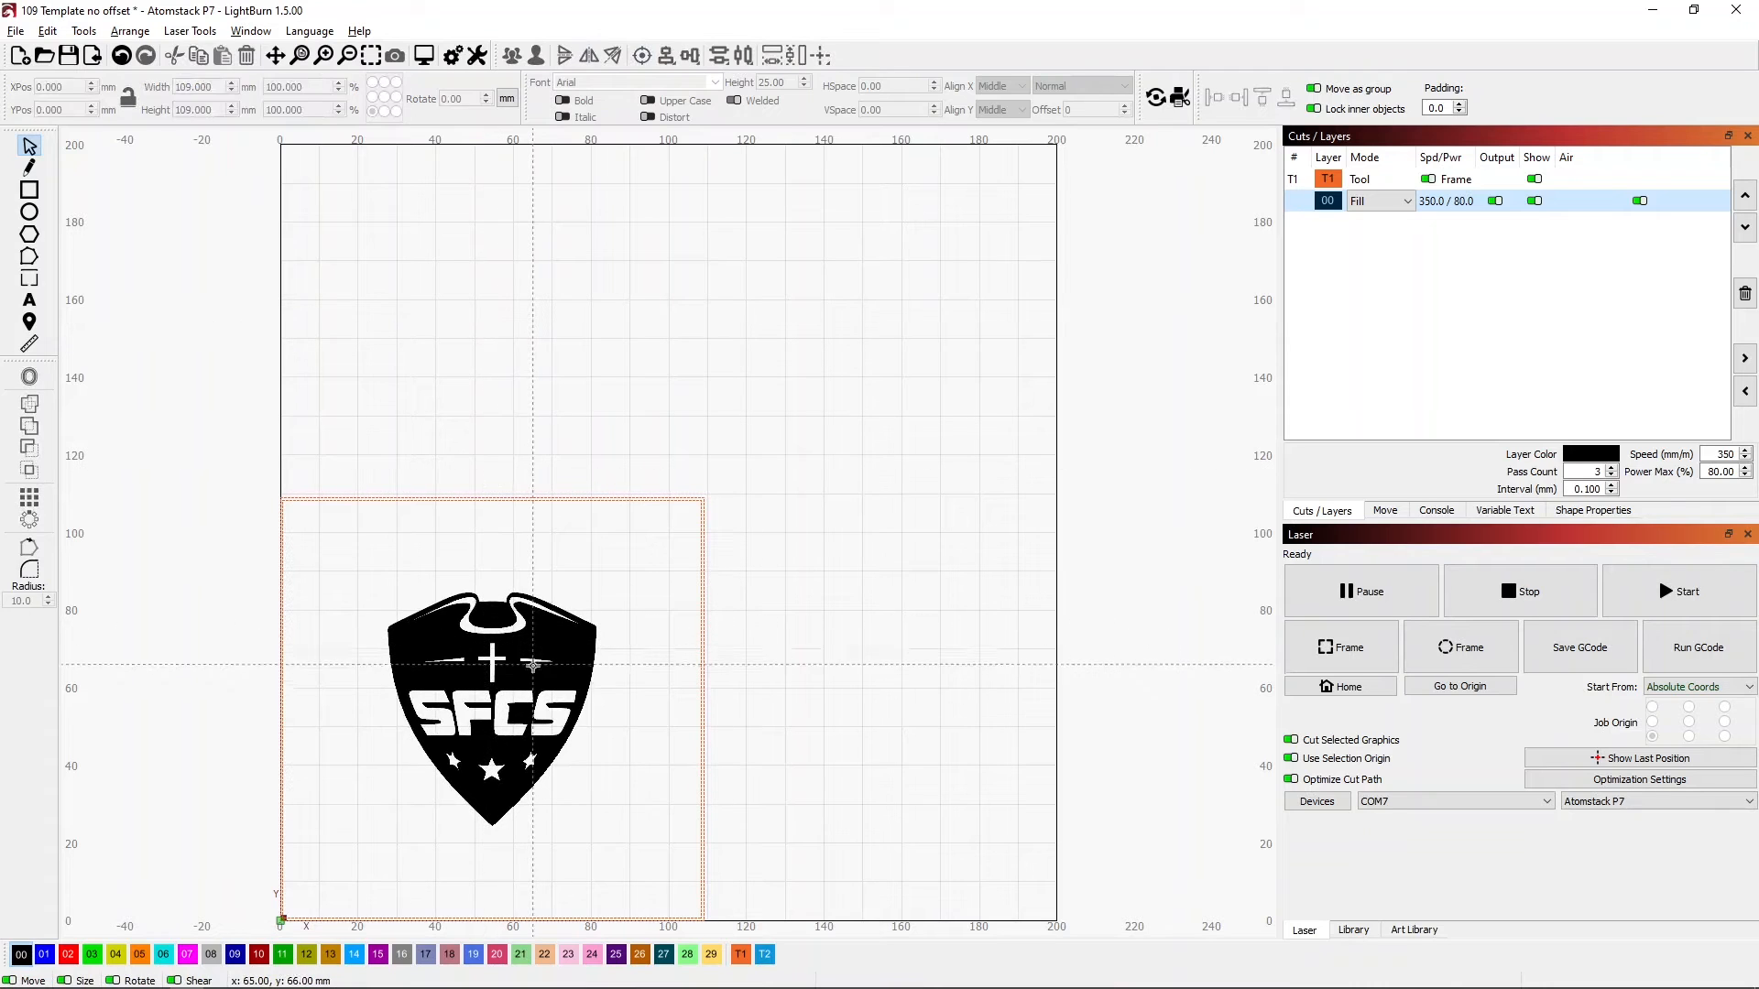
click(527, 686)
key(Left)
key(Left)
key(Left)
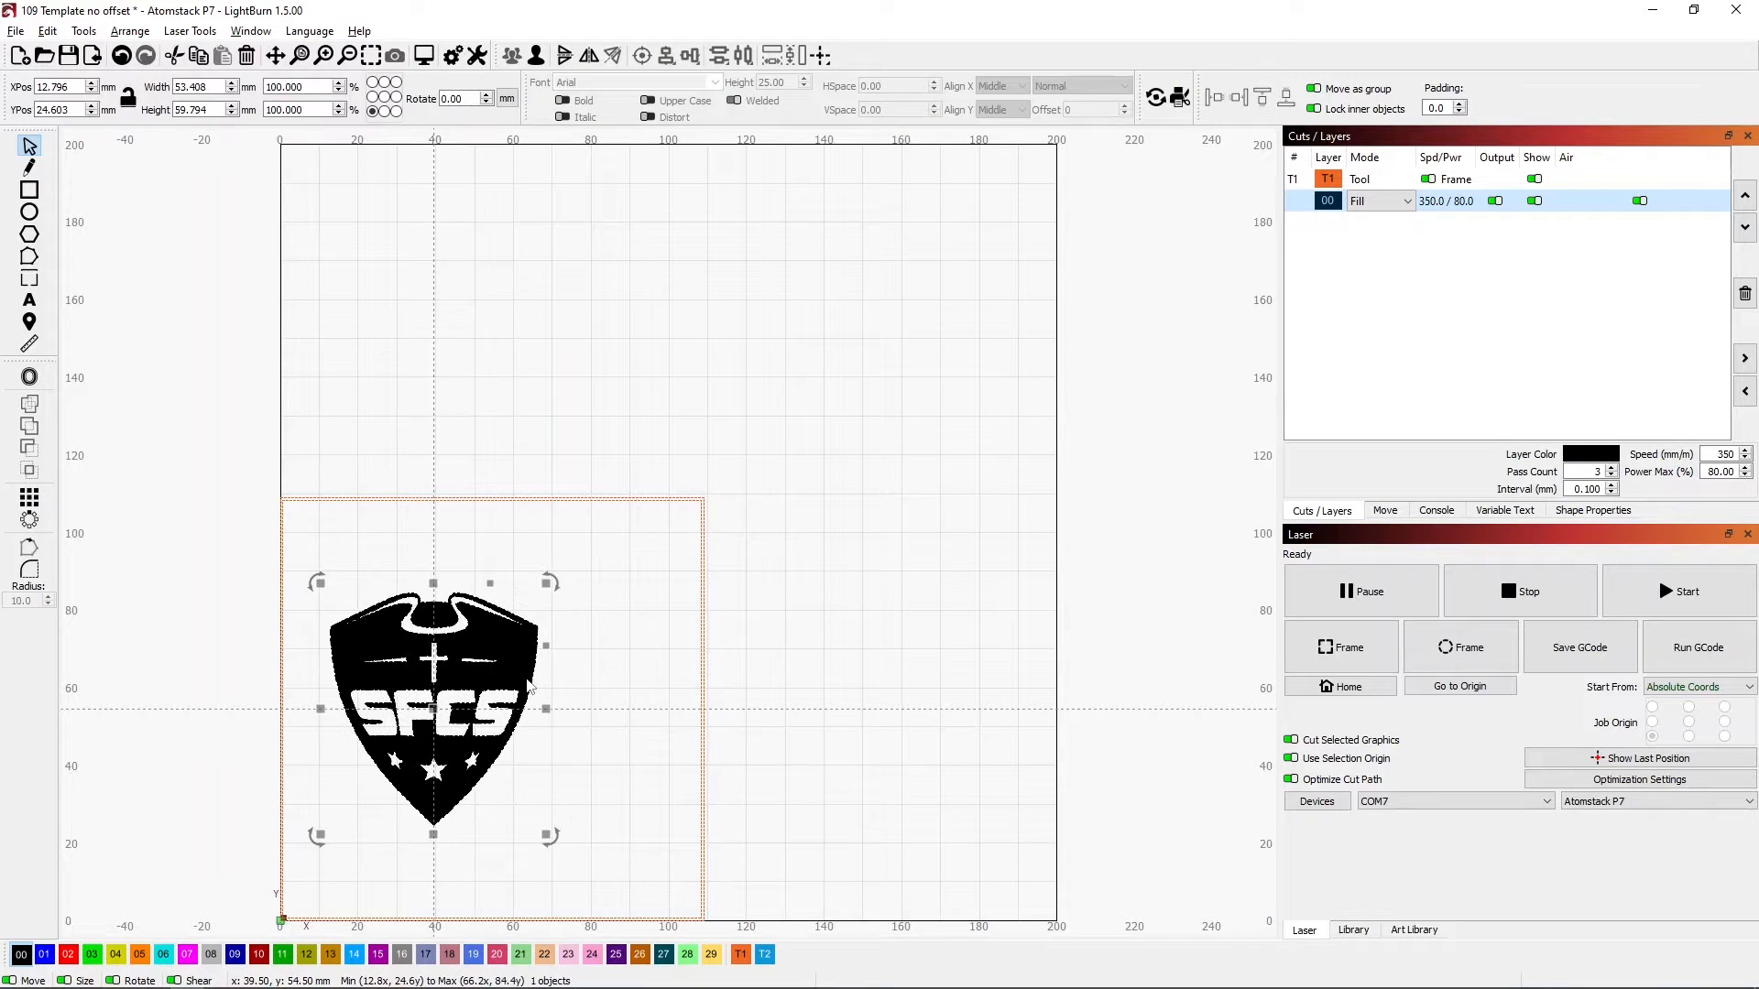
key(Left)
key(Left)
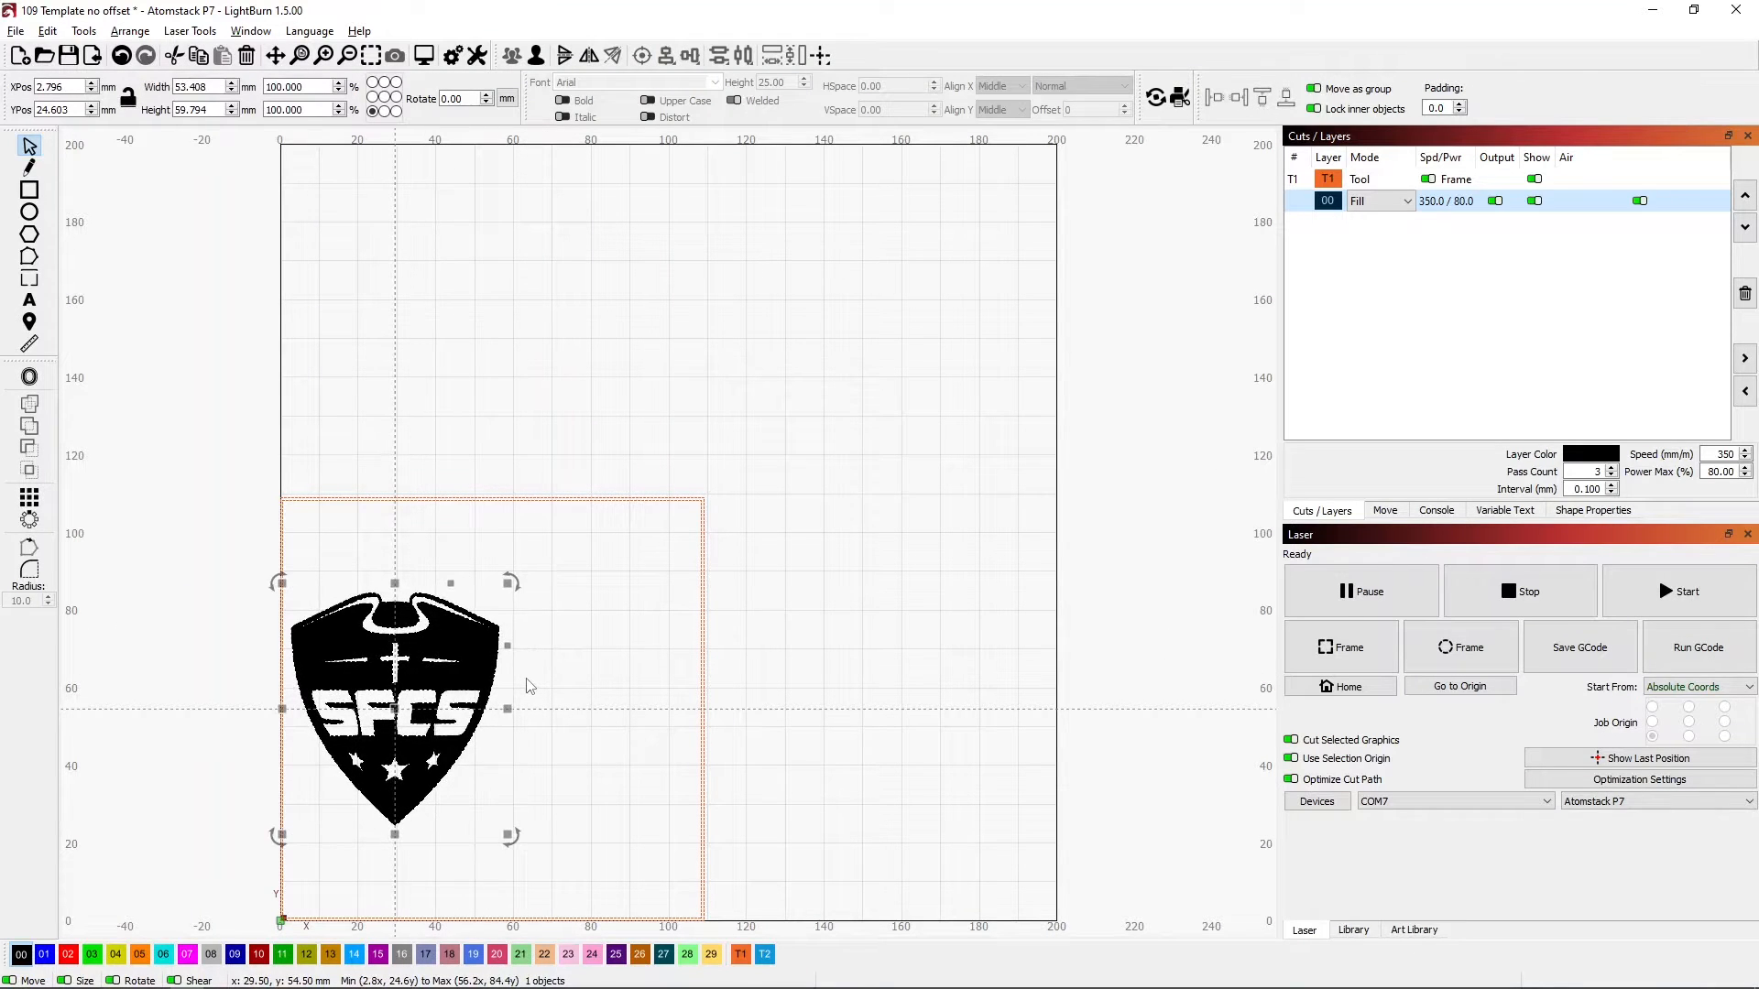
click(856, 663)
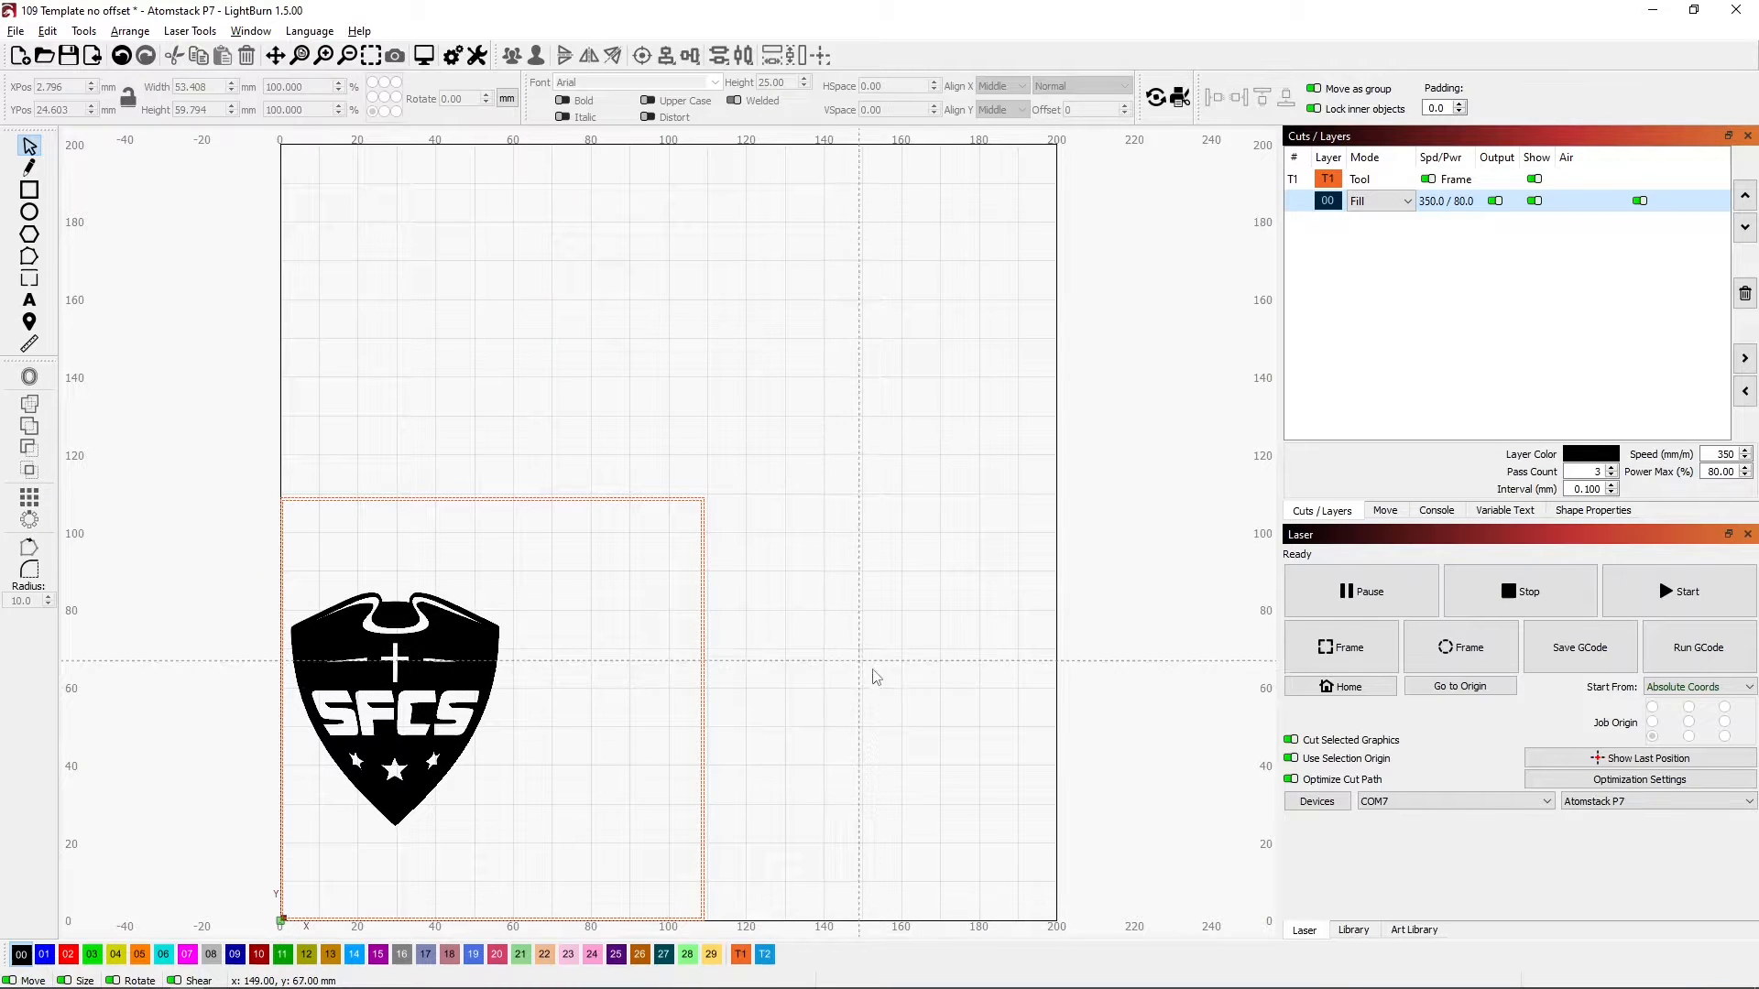
Insert the Basketball 01 graphic from the Sports art library into the project
click(1416, 931)
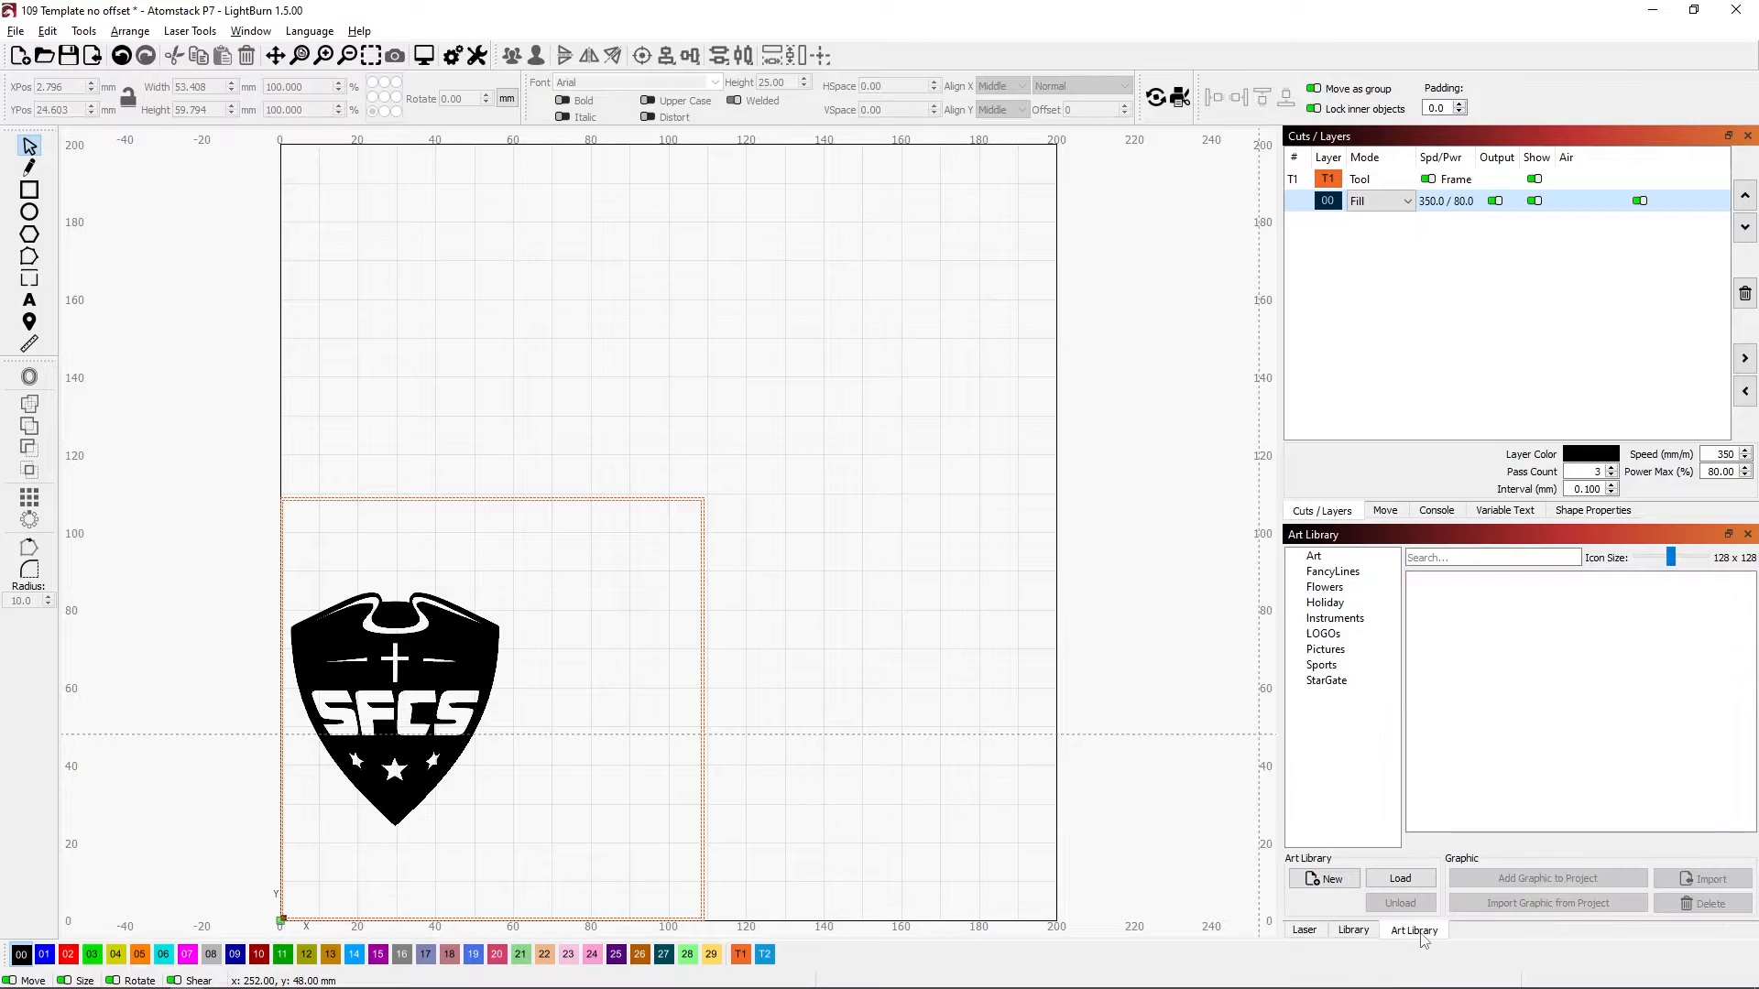
click(1323, 667)
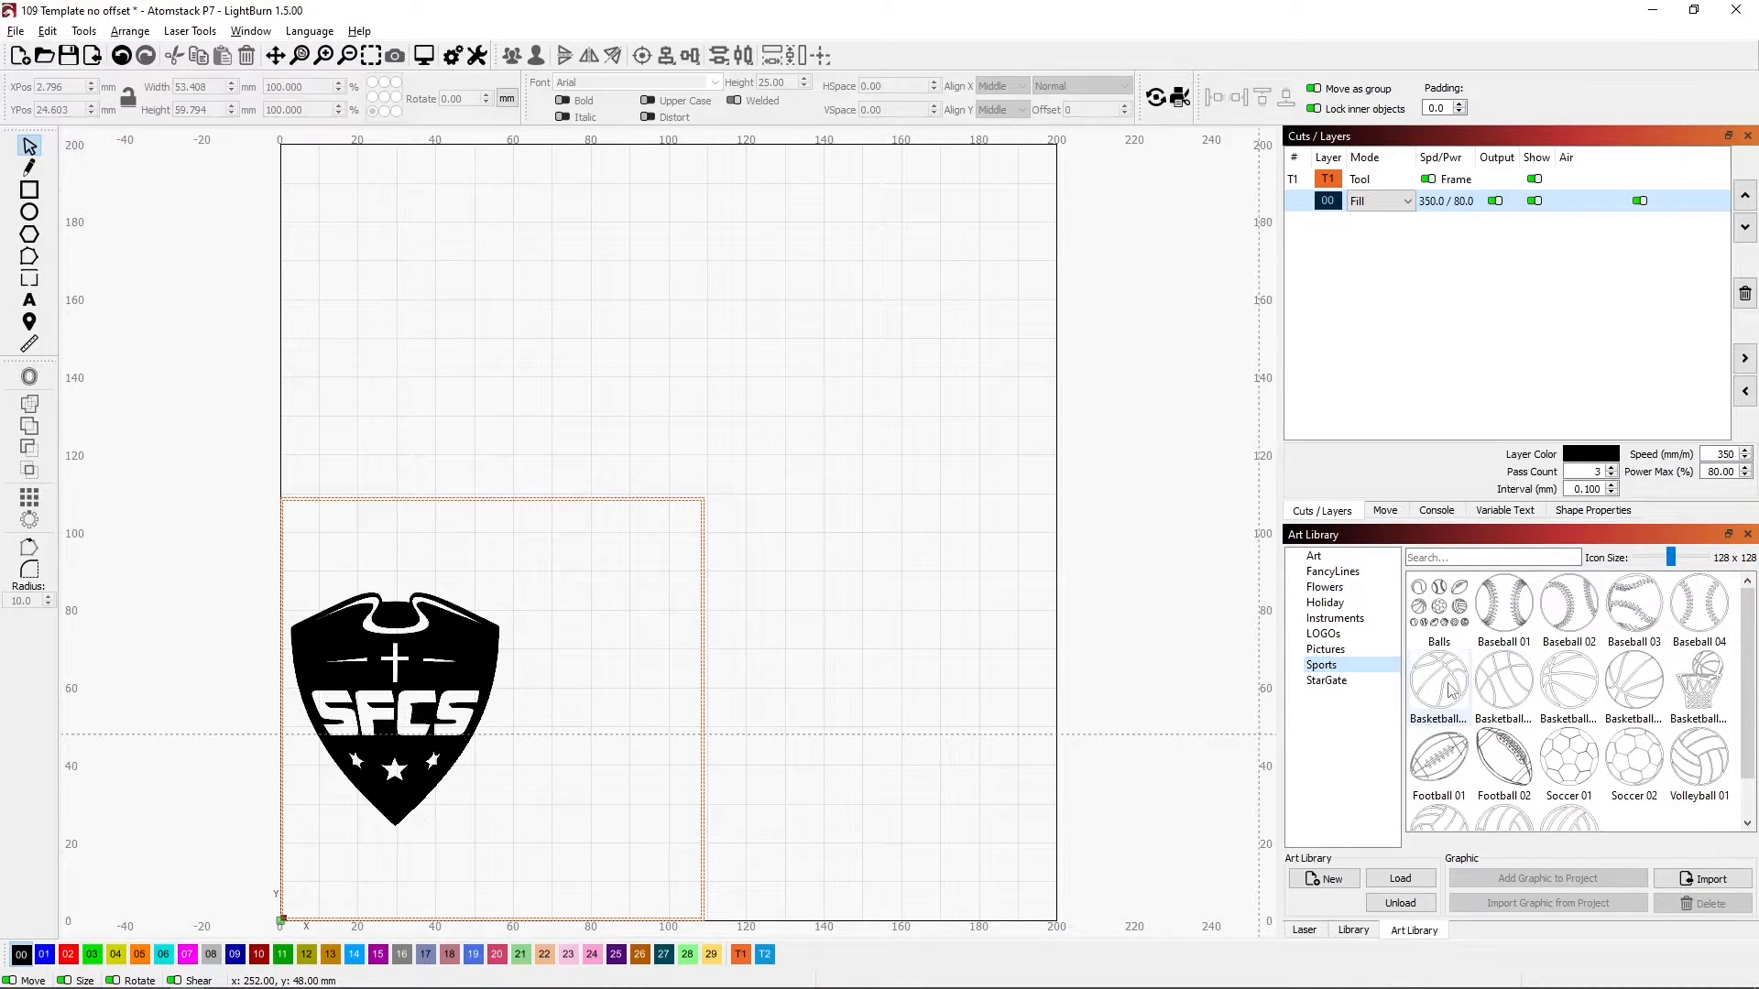
drag(1450, 692, 932, 598)
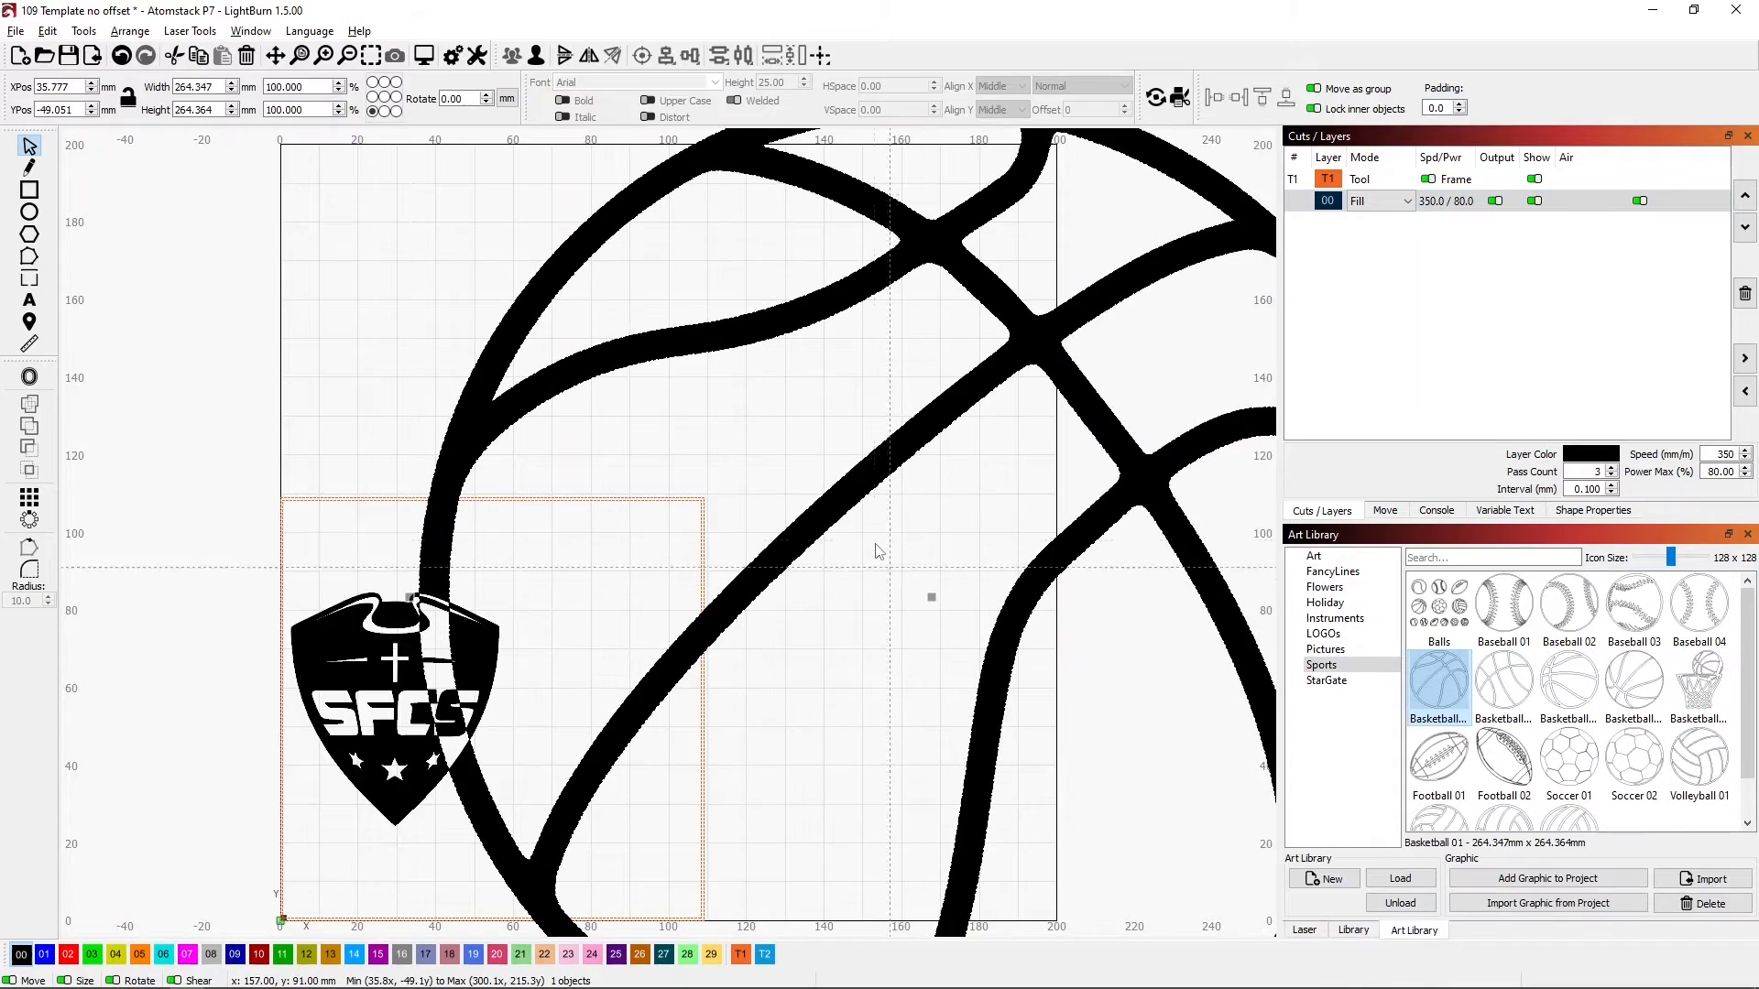
Scale the basketball down to about 49 mm wide and place it beside the shield inside the template square
scroll(701, 506, up, 3)
scroll(701, 507, down, 2)
scroll(700, 507, down, 5)
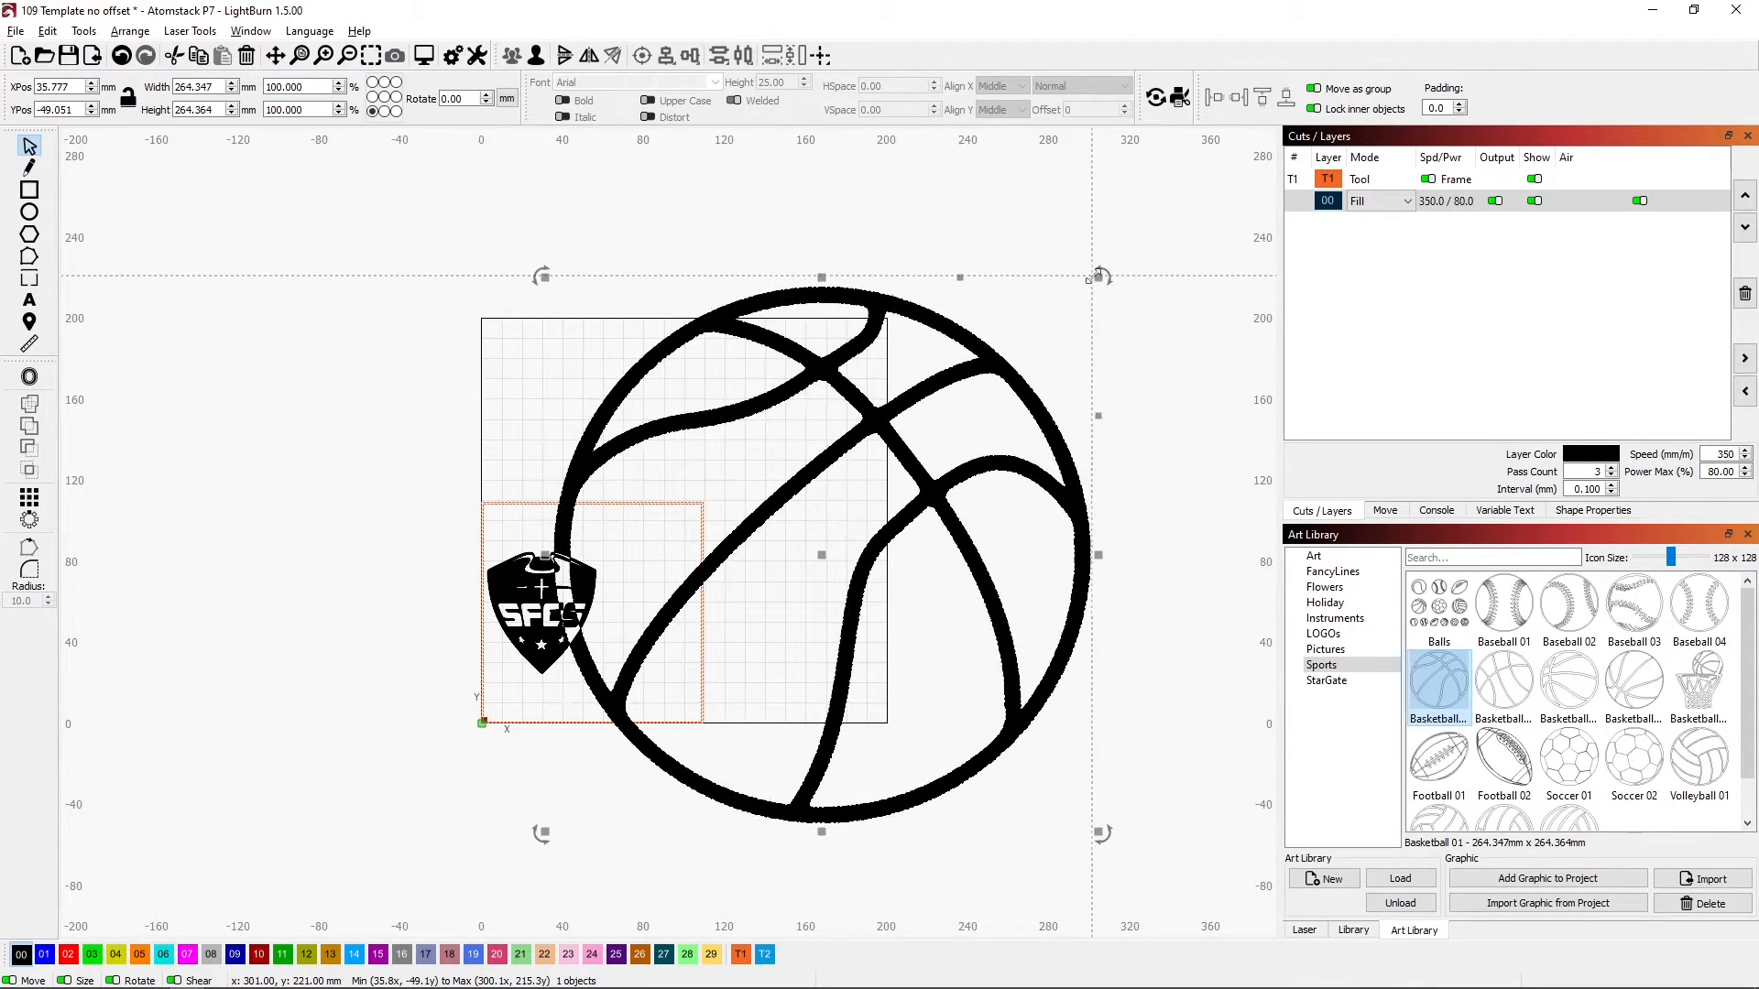
drag(1088, 278, 650, 626)
click(672, 458)
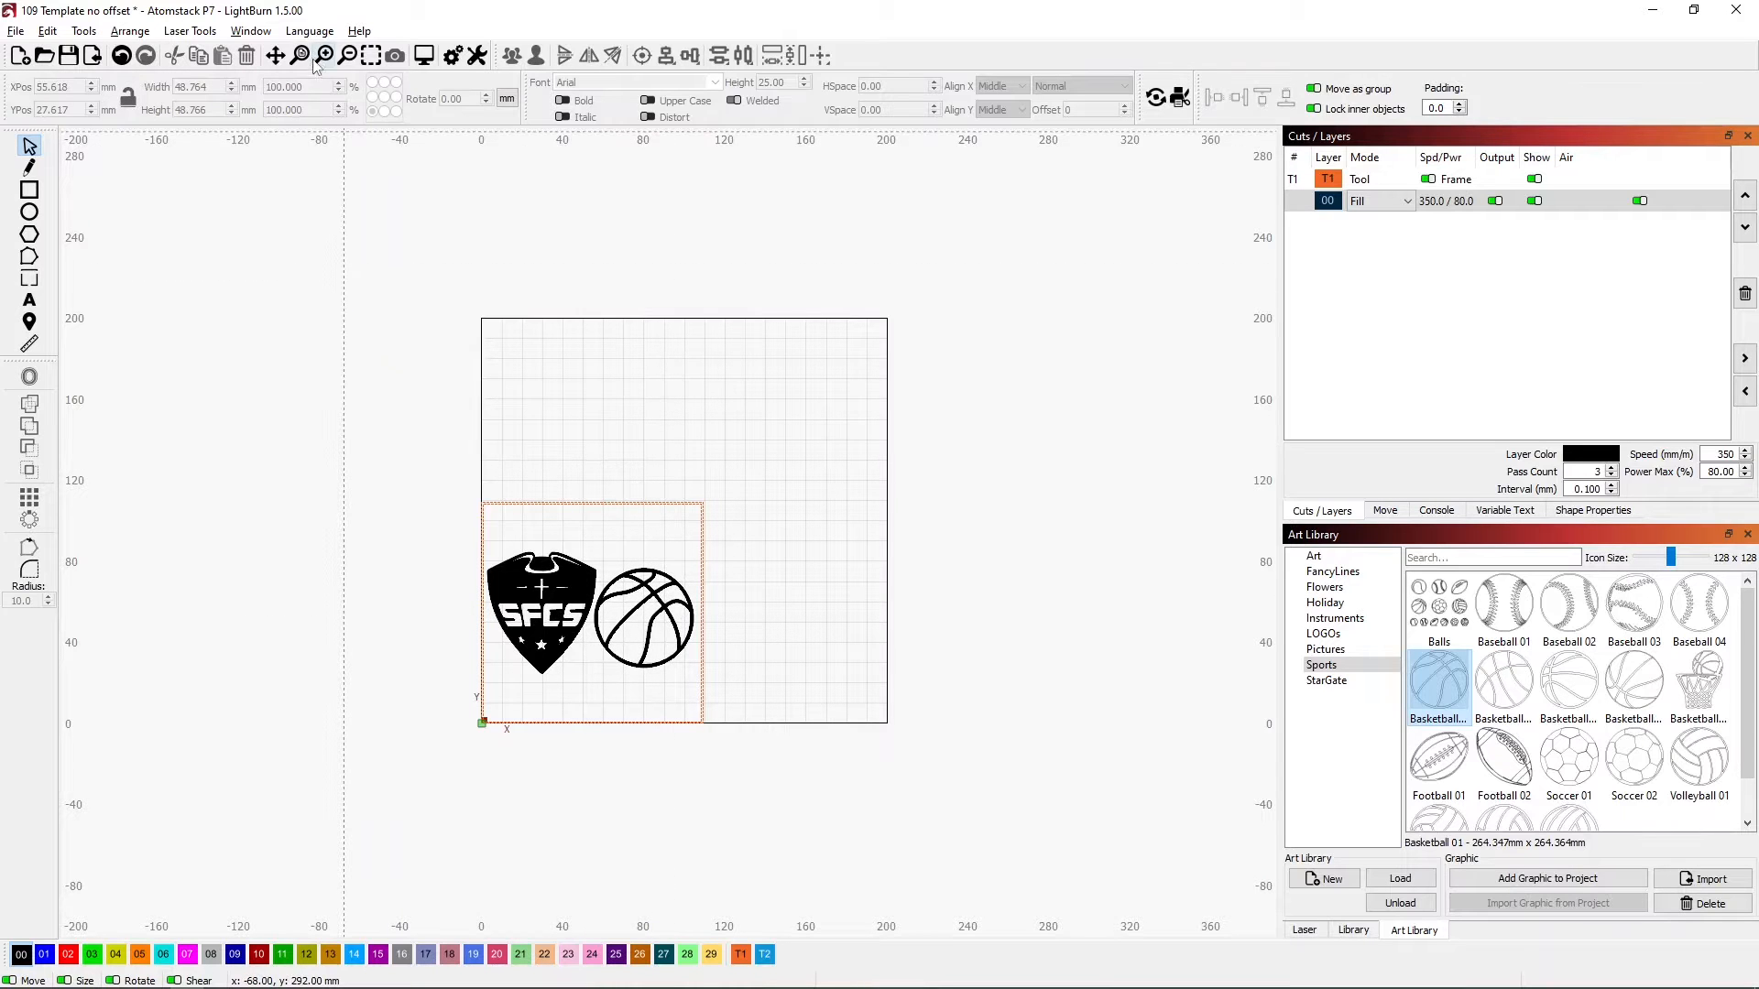
Reduce the basketball to about 48 mm wide and move it slightly right, away from the shield
click(371, 55)
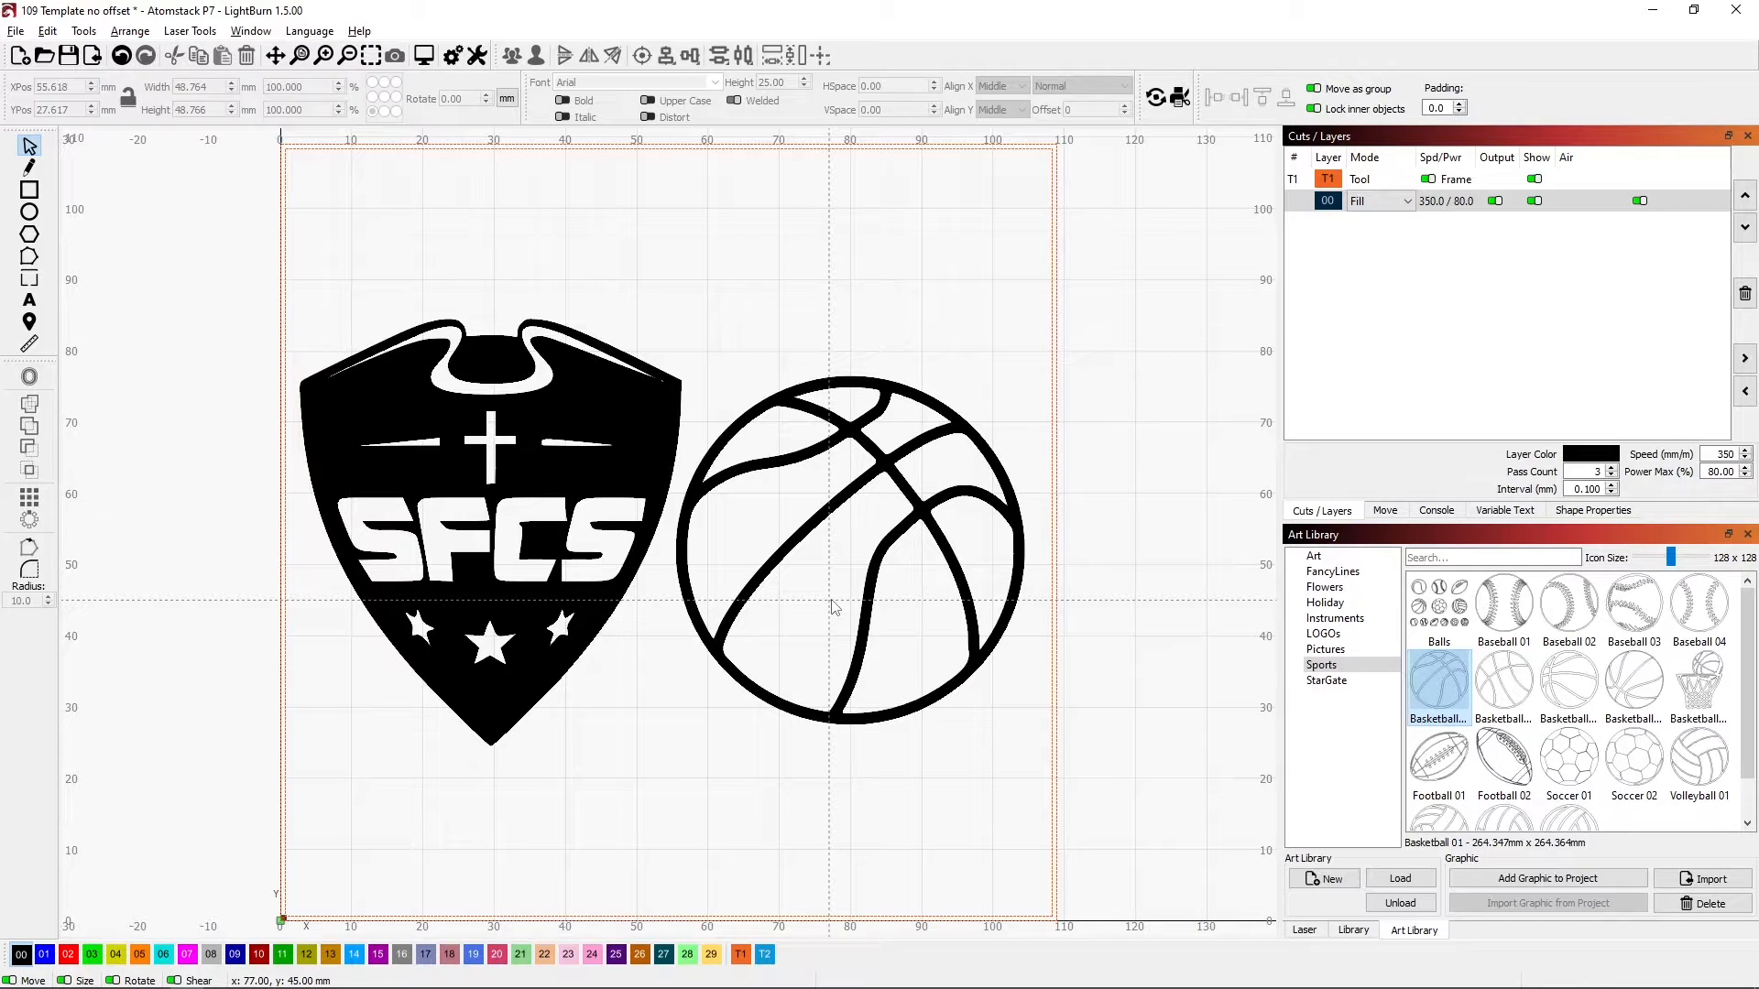
click(922, 515)
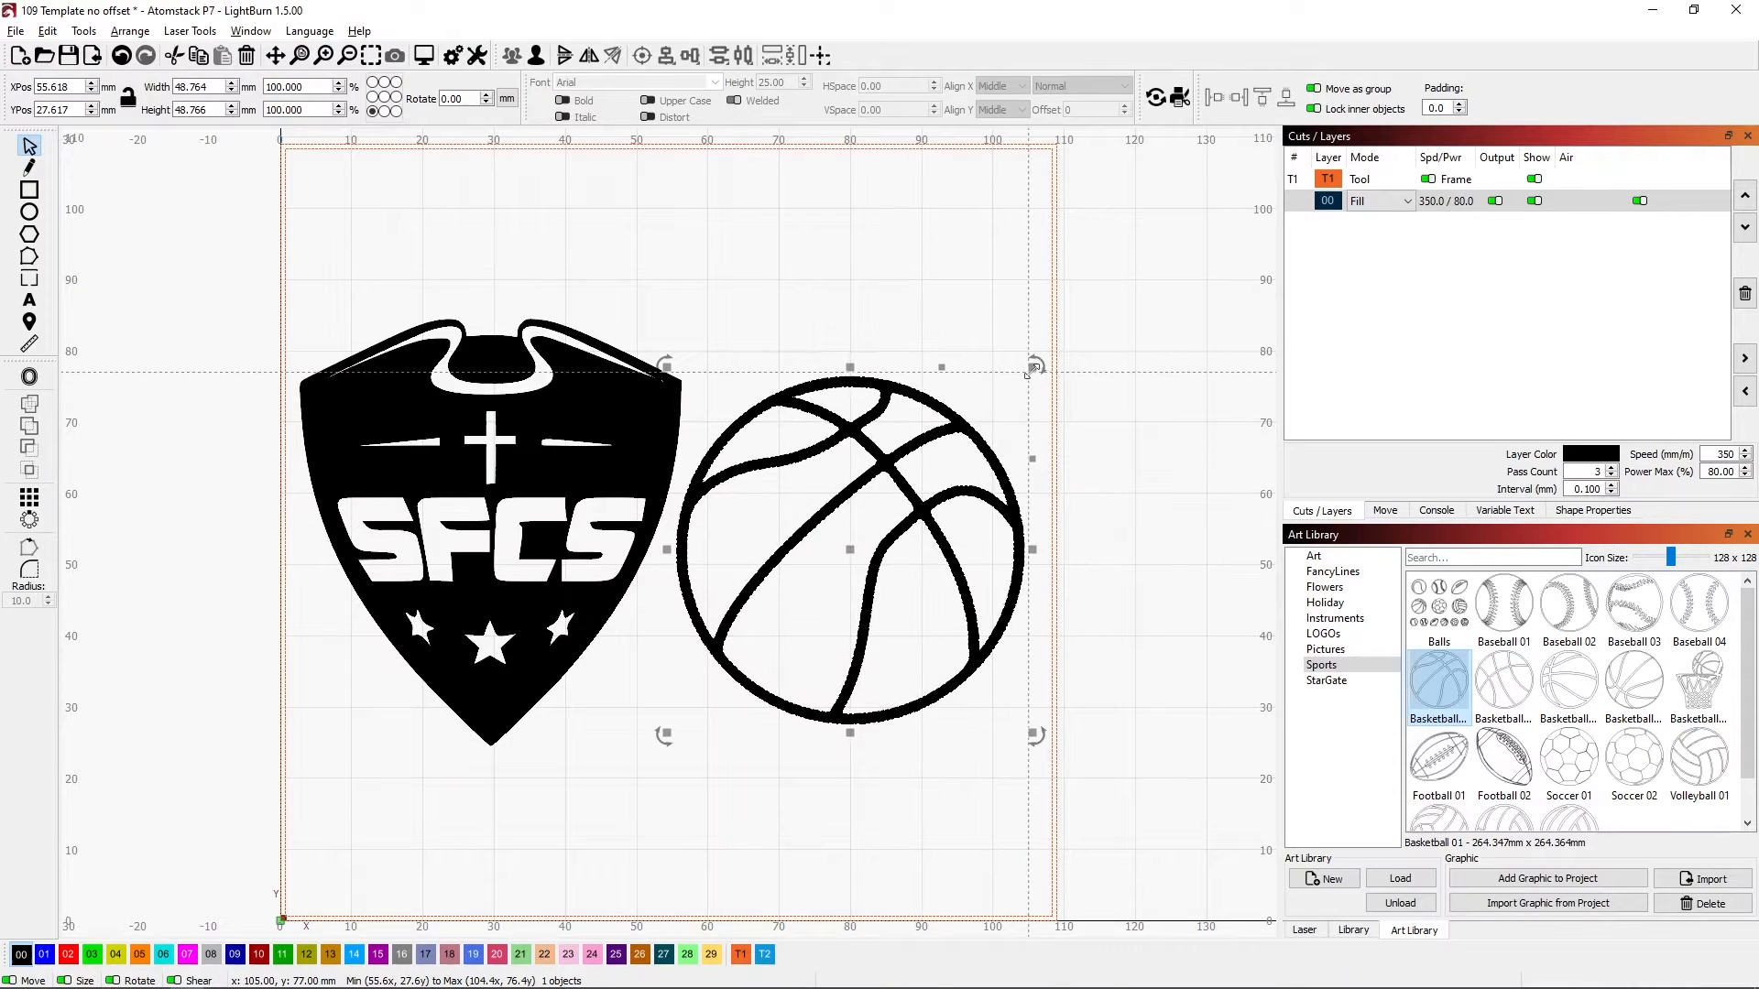
drag(1028, 373, 1027, 381)
drag(843, 550, 865, 551)
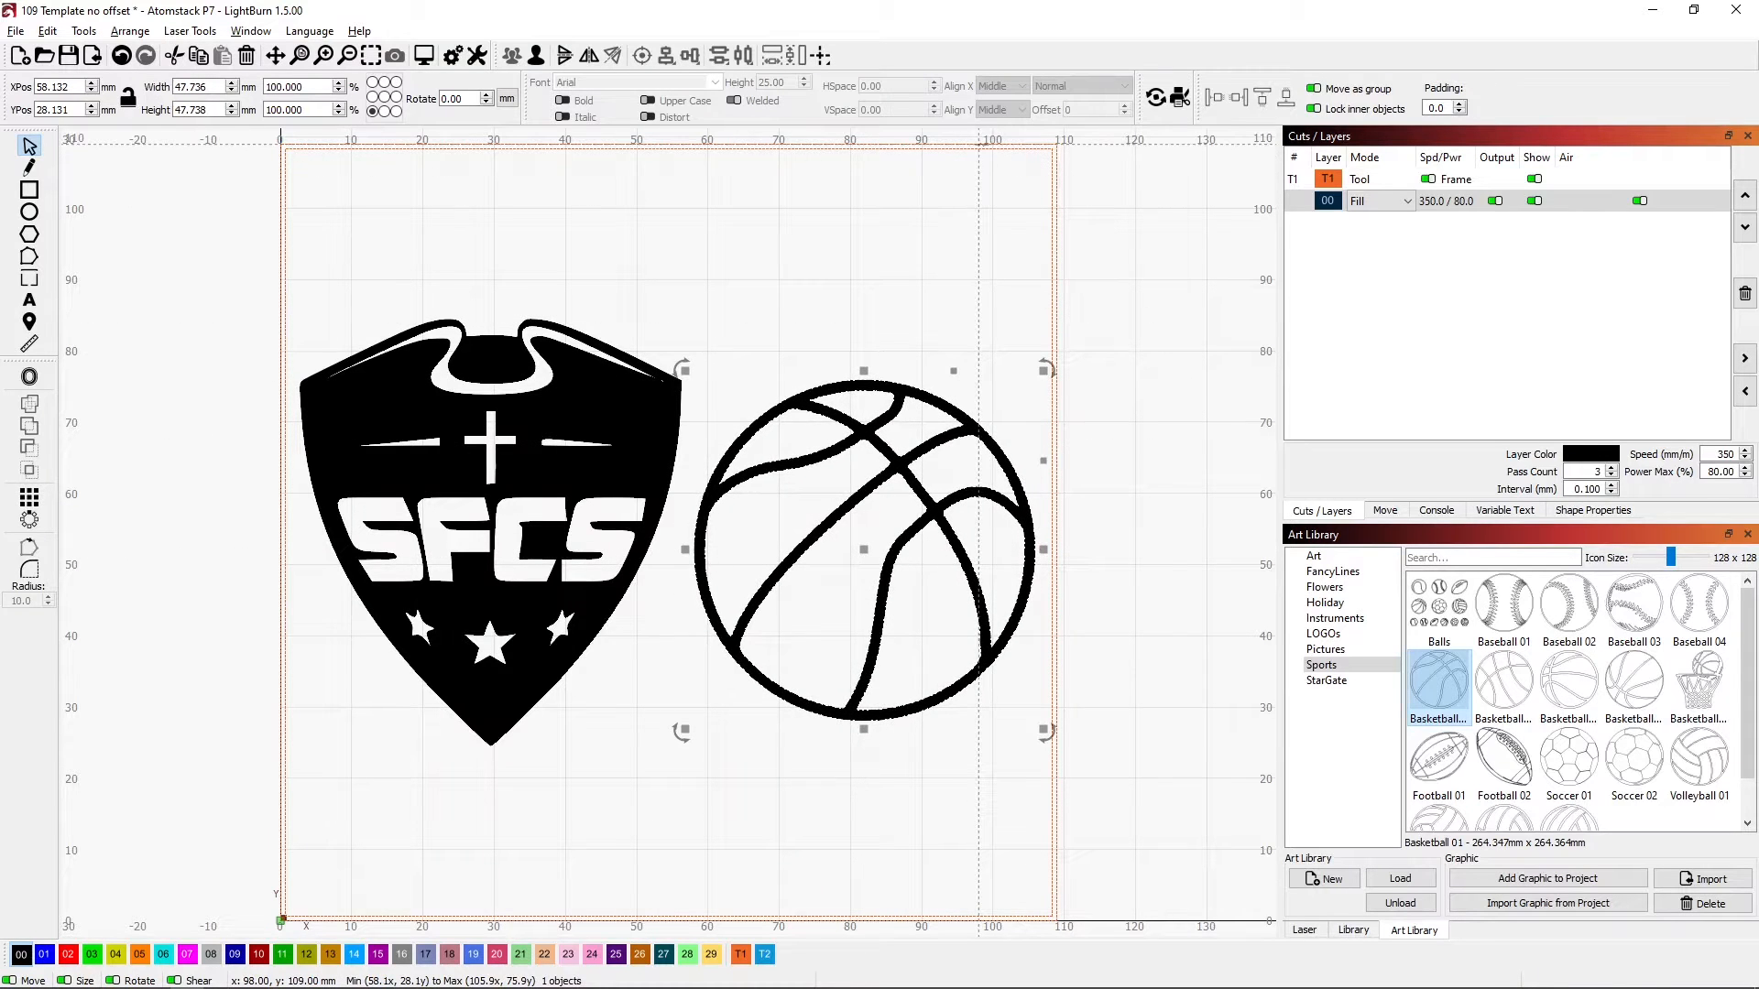
Save the project and align the shield, basketball and template square with Align H-Center
key(ctrl+a)
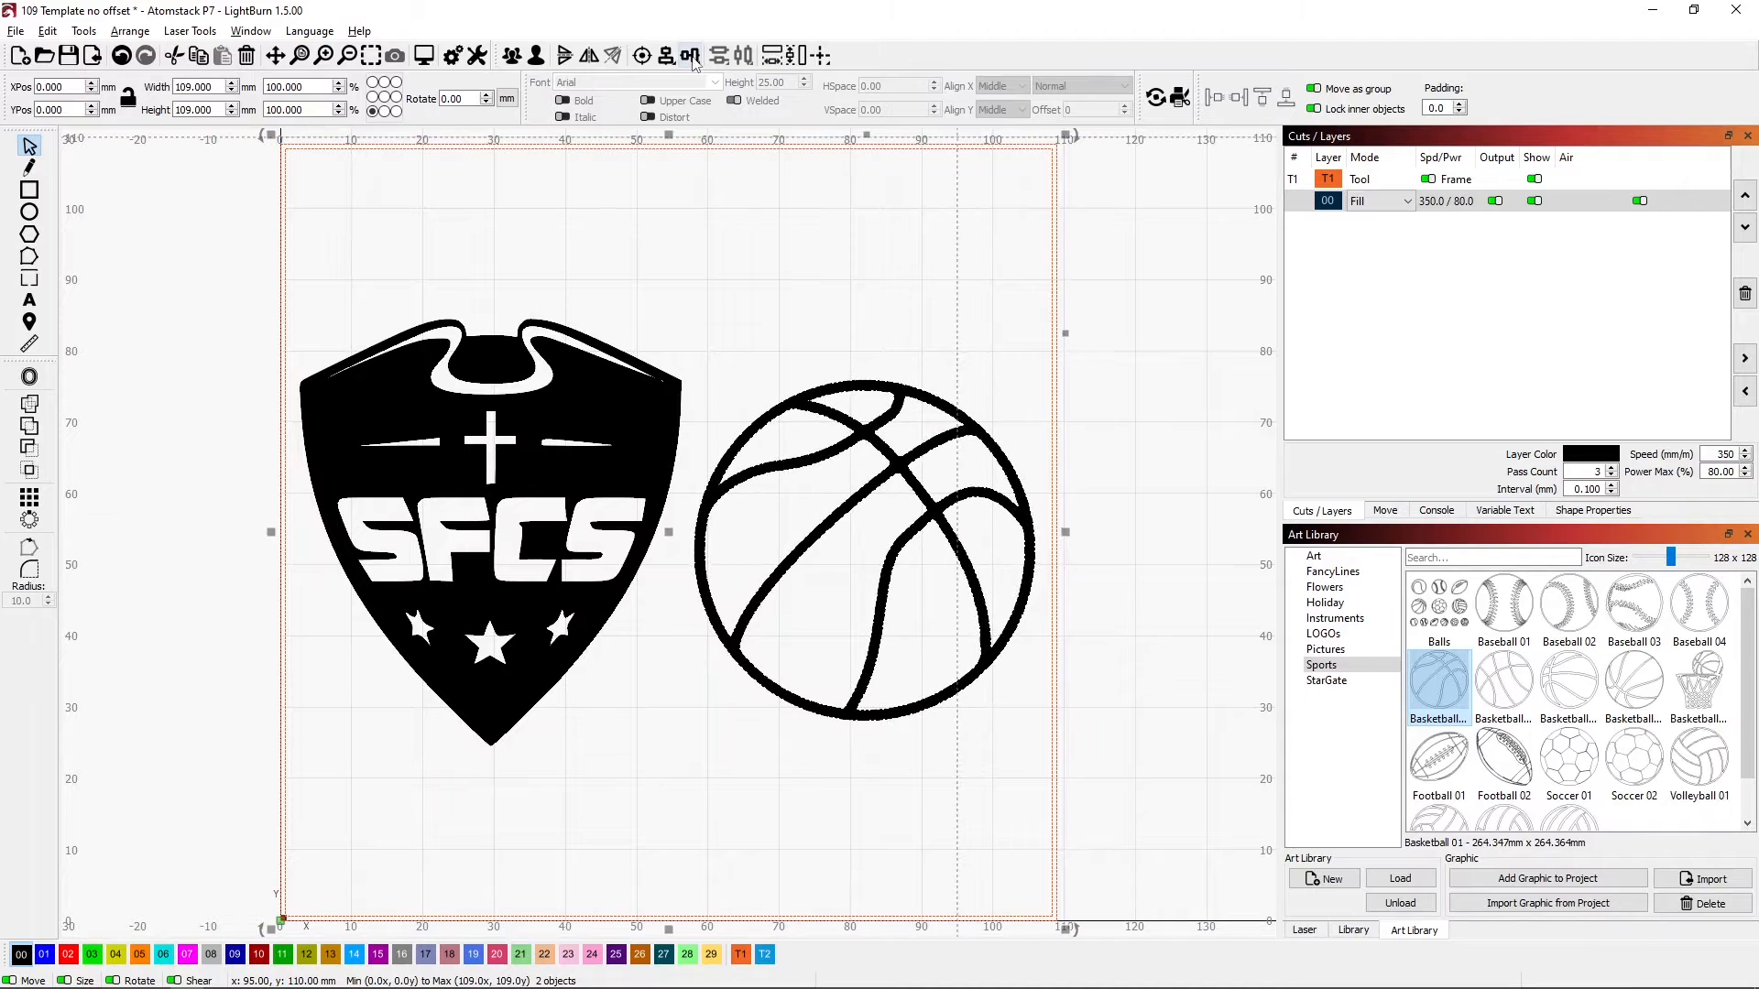
key(ctrl+s)
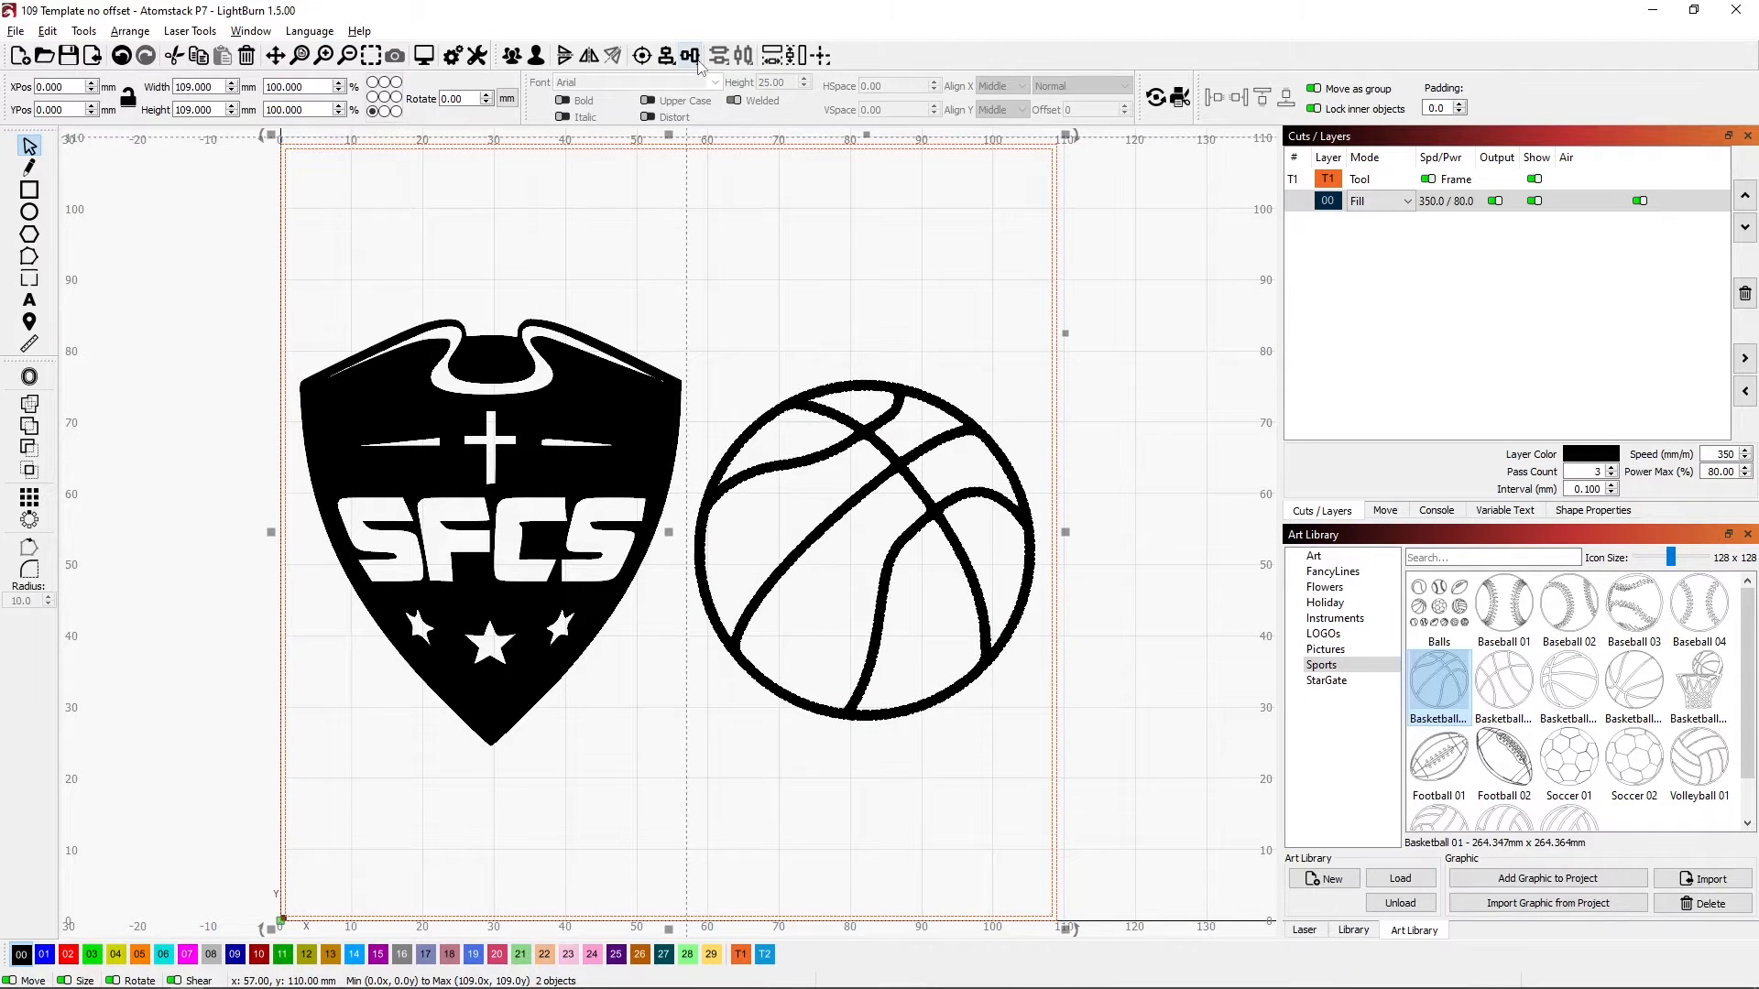
click(701, 62)
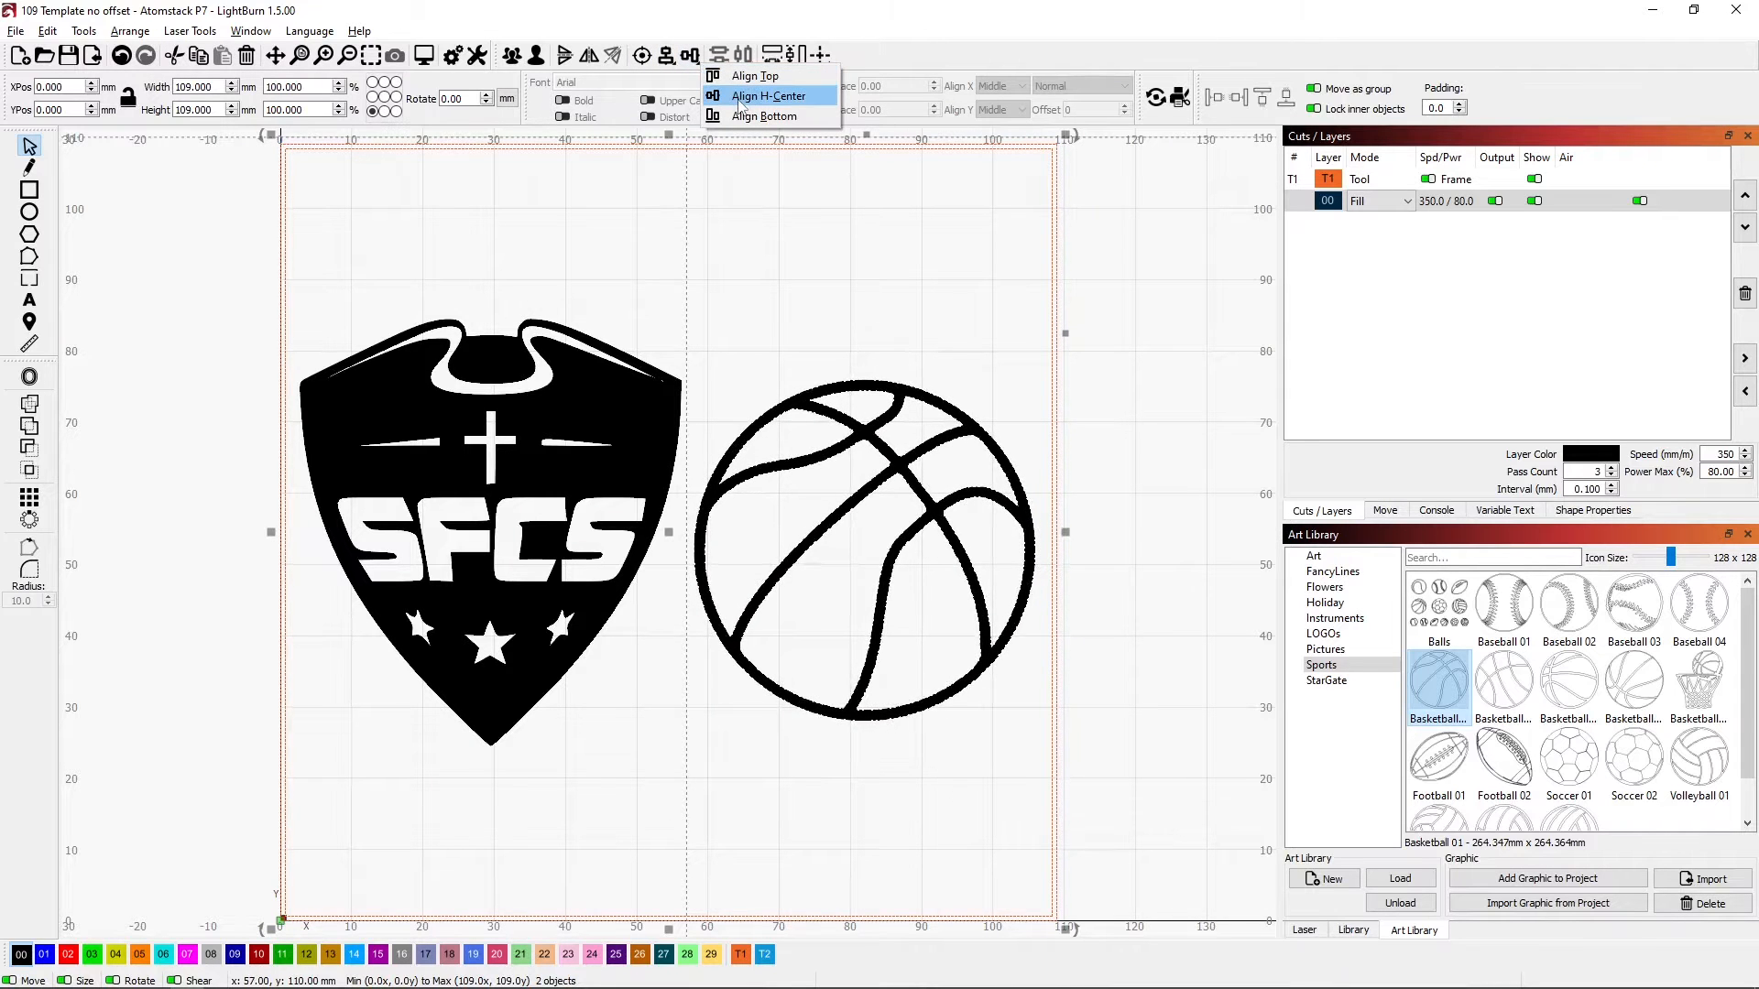
click(767, 96)
Nudge the shield 1 mm left and the basketball 1 mm right to widen the gap between them
click(491, 591)
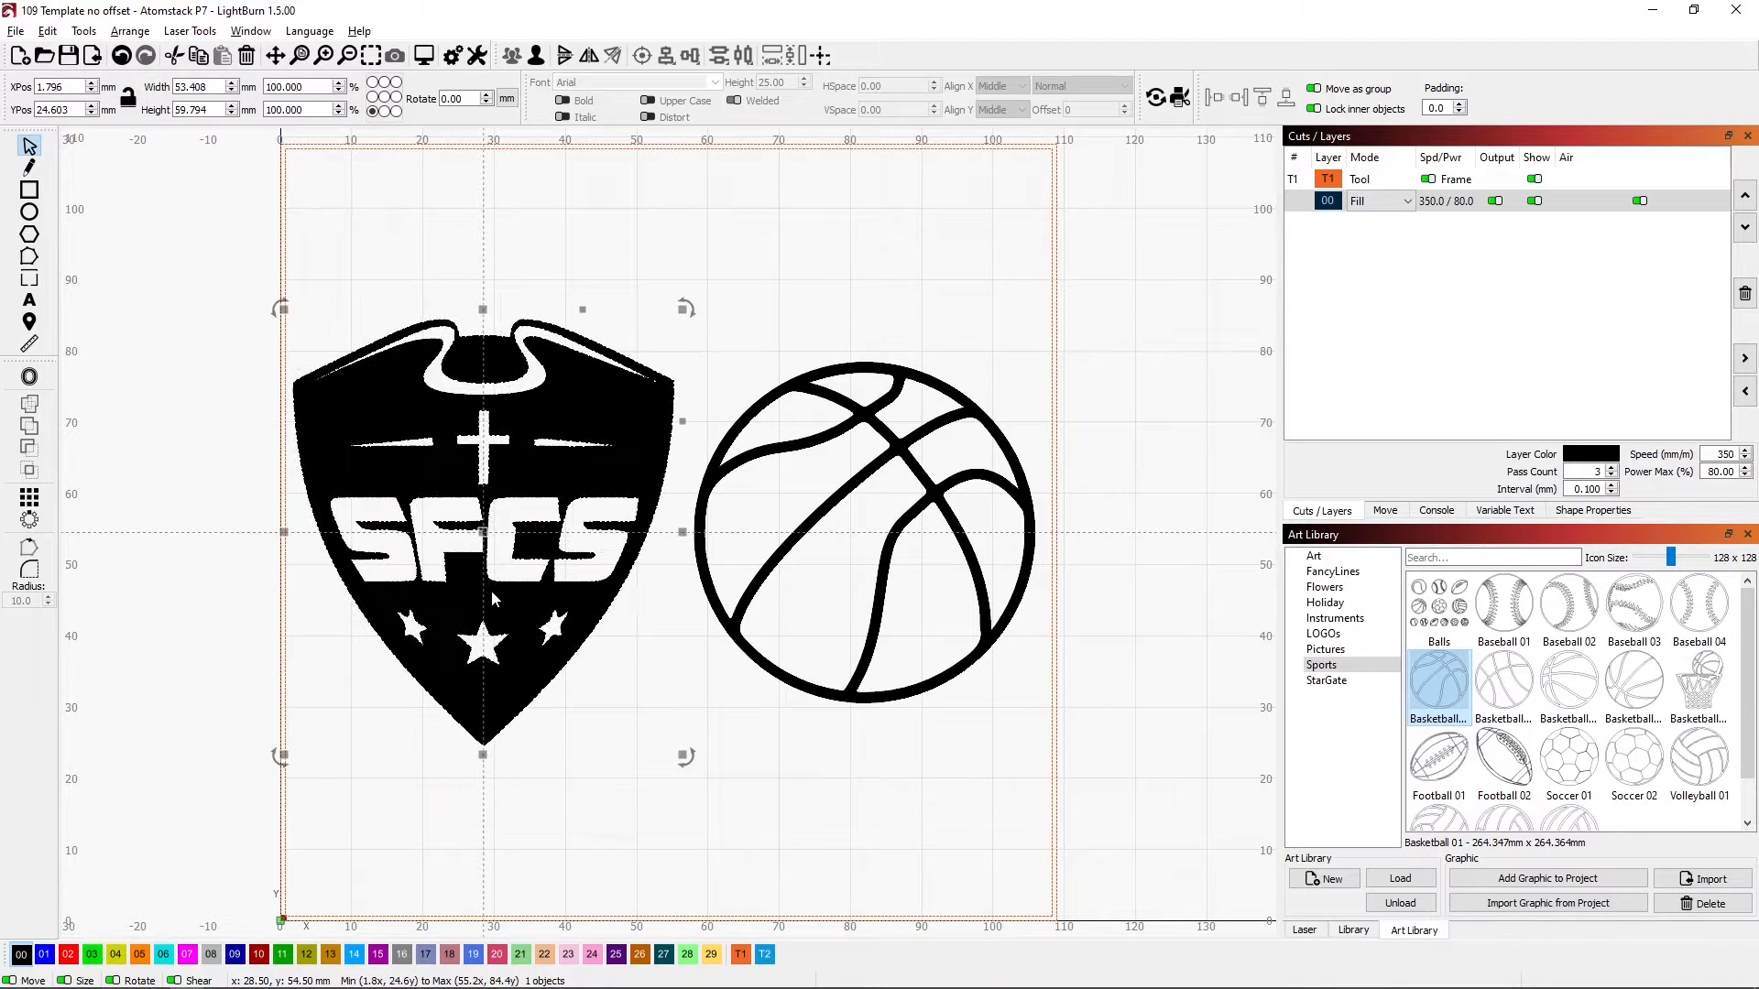
click(902, 451)
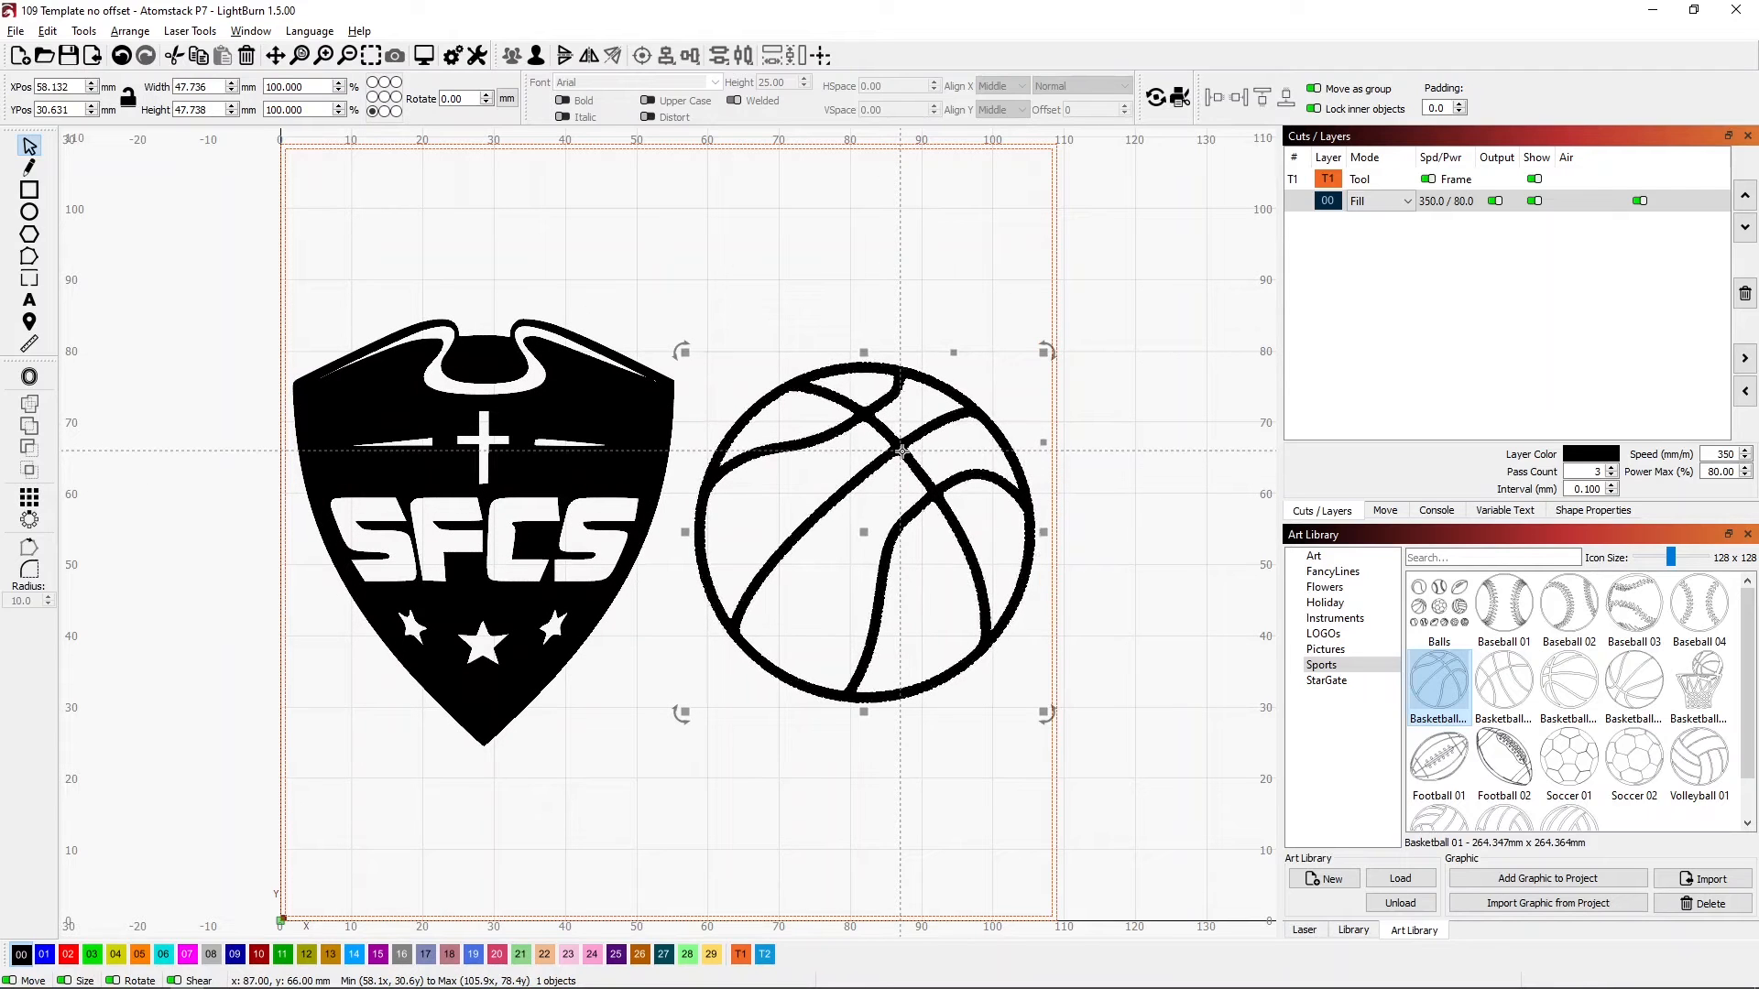
key(Right)
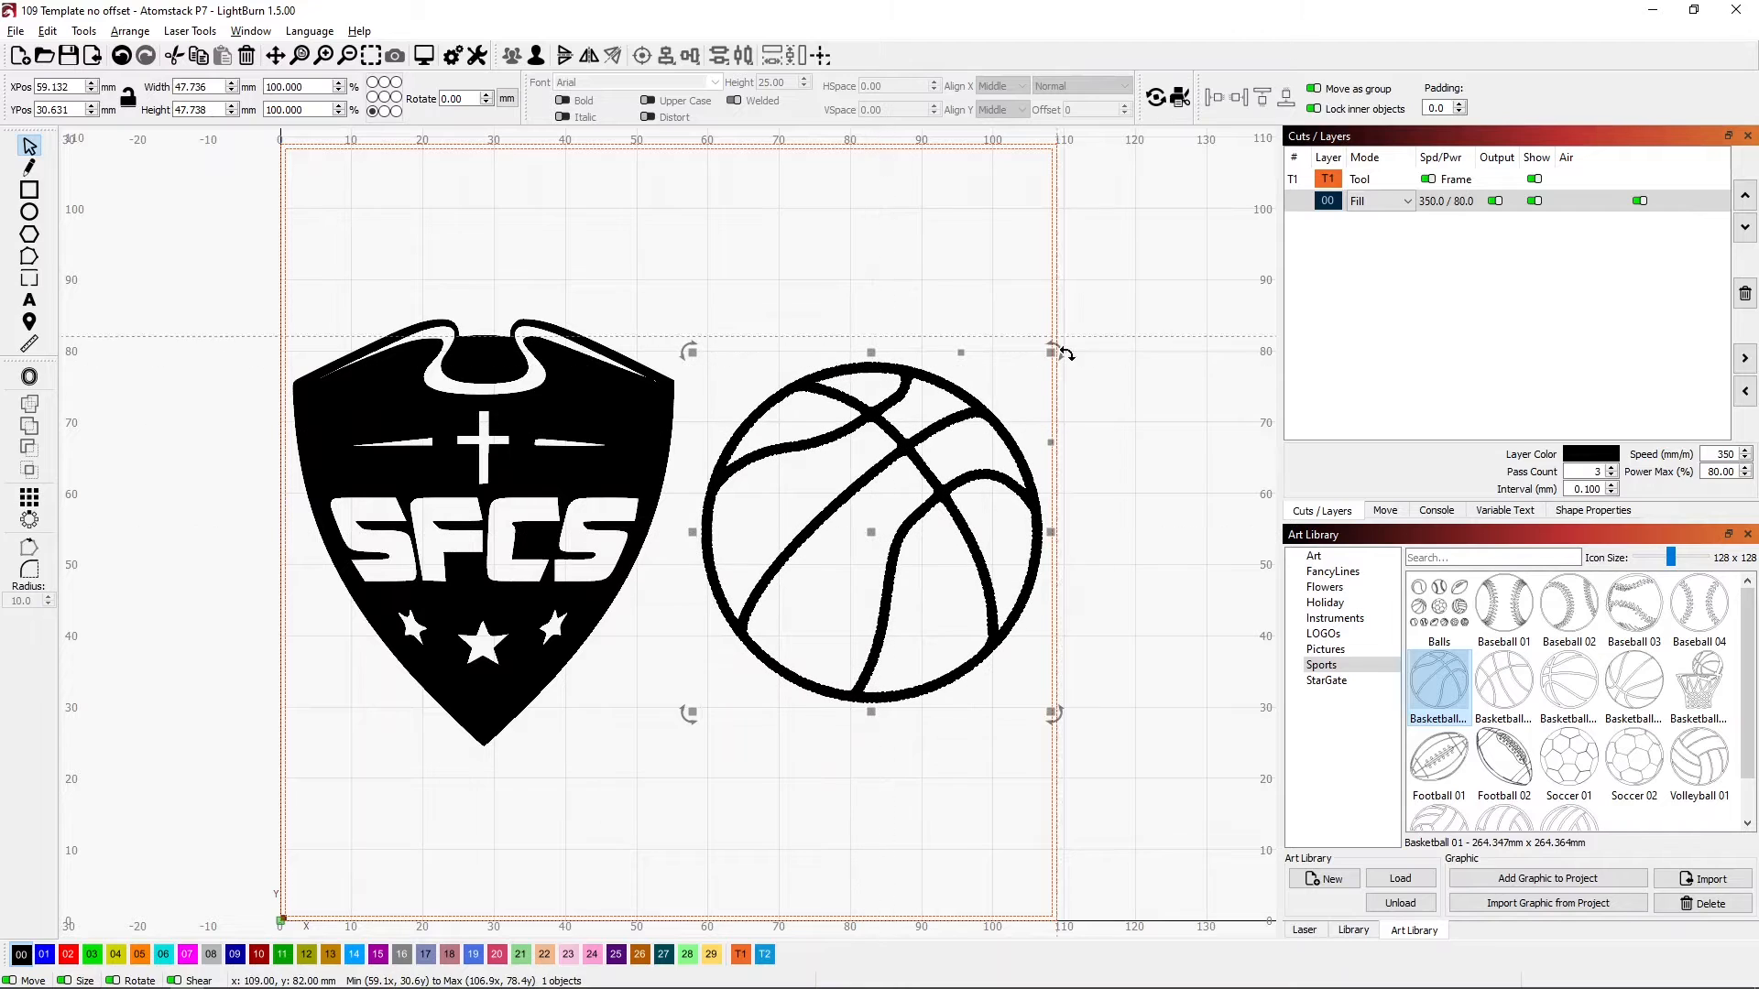
click(1135, 446)
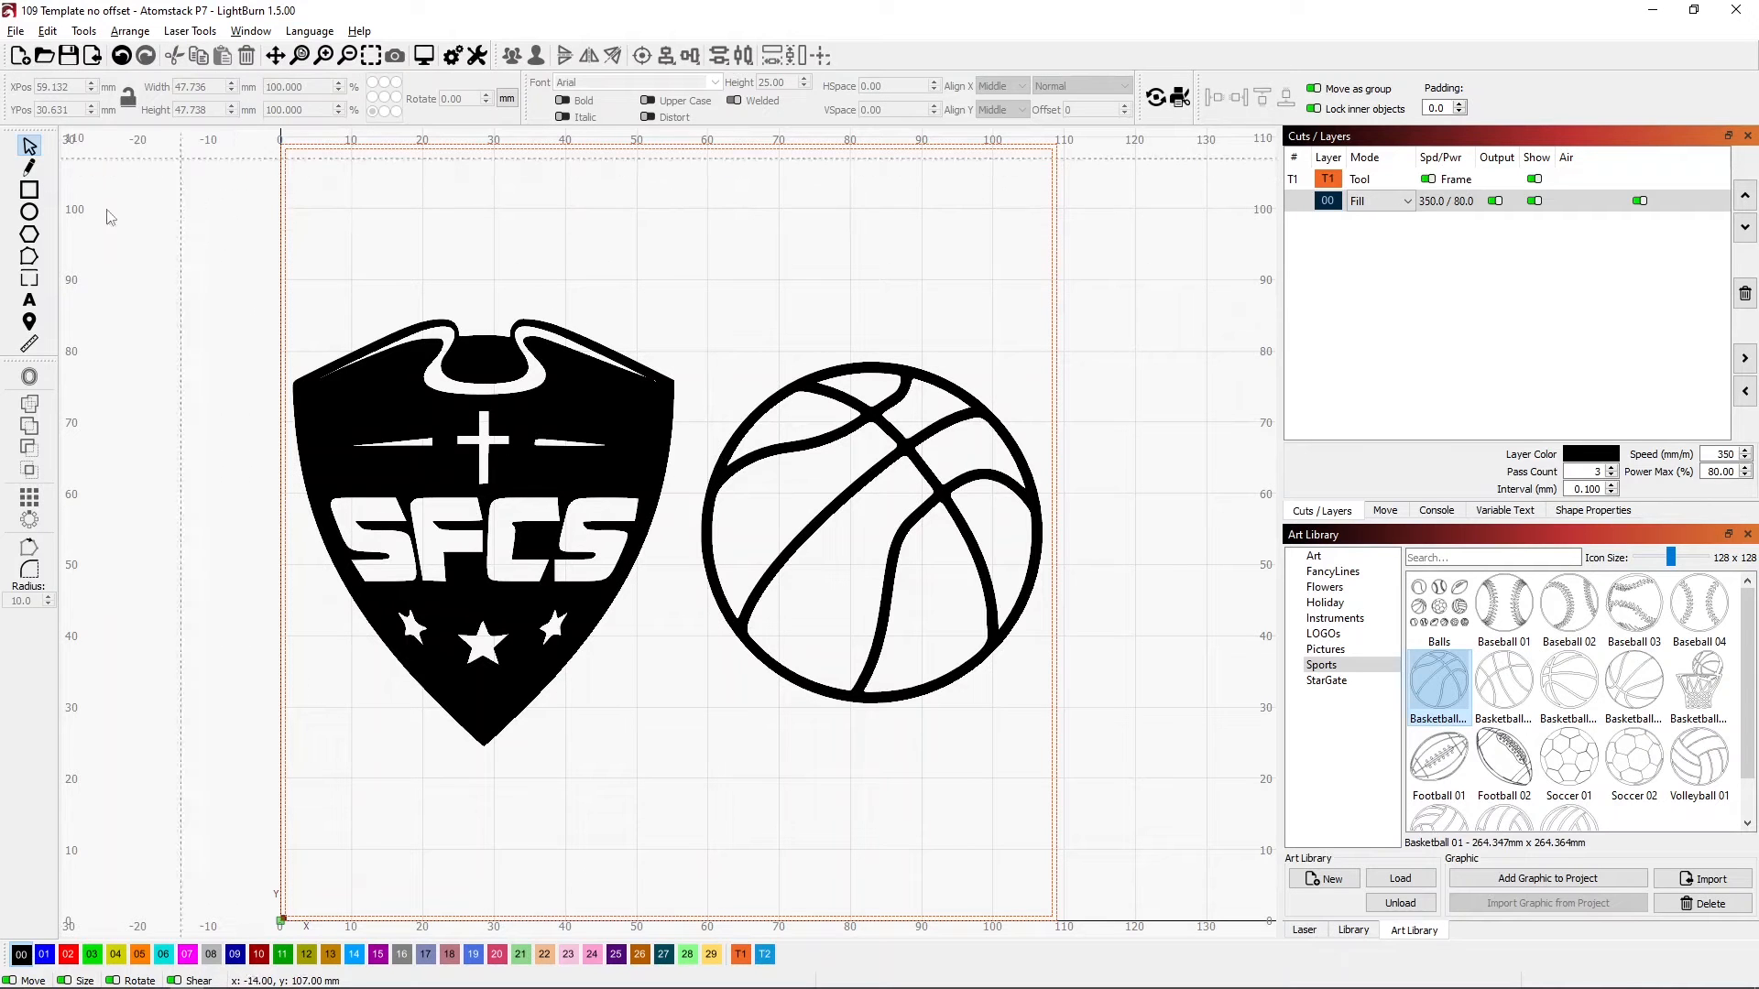
Add the text "%0" in Arial at 25 mm height above the shield and basketball
click(30, 300)
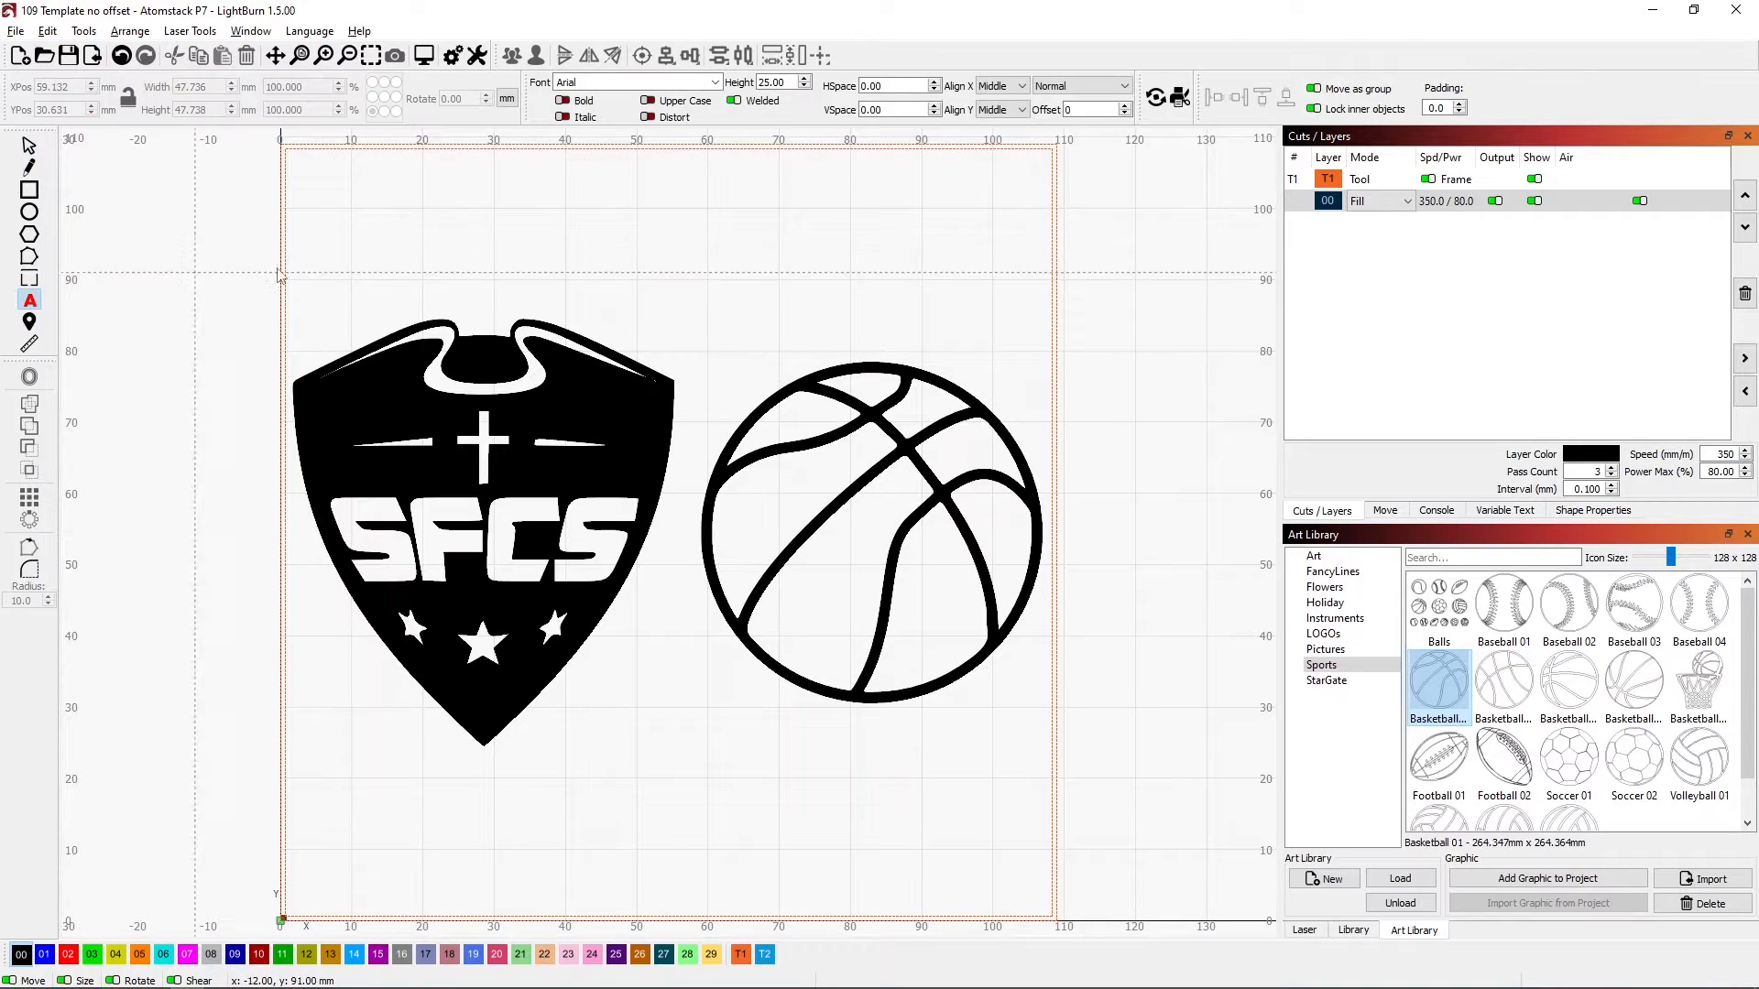
click(666, 243)
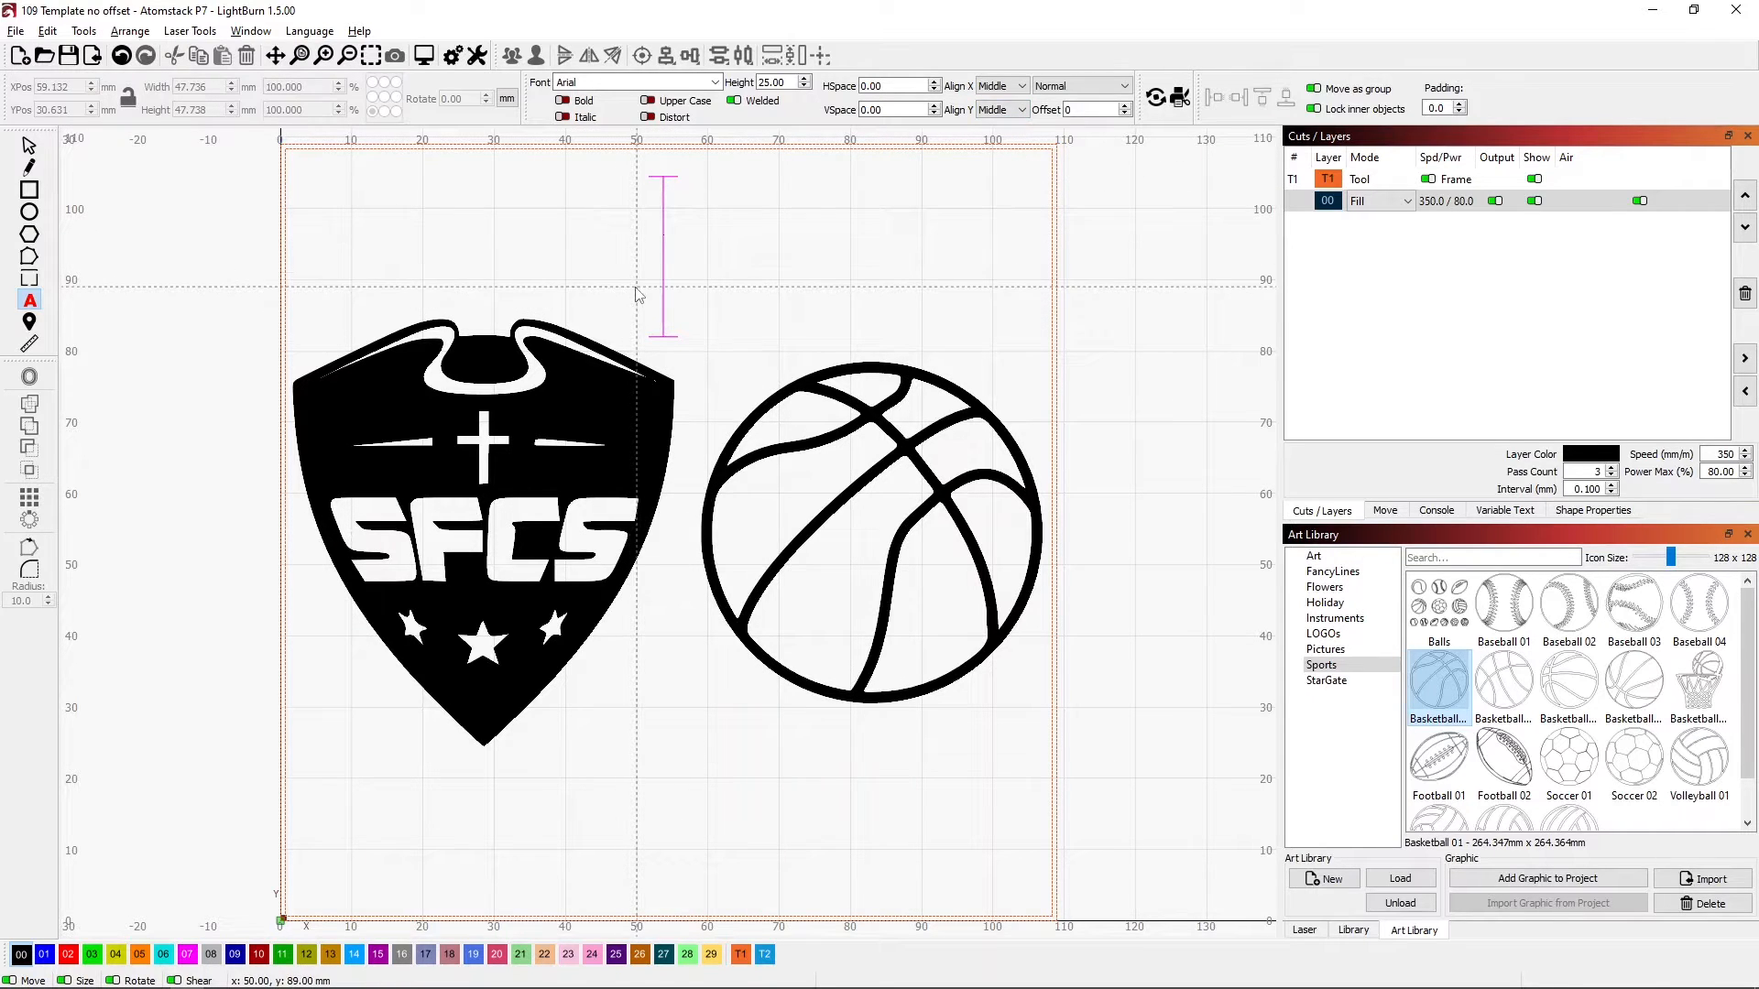
text(%0)
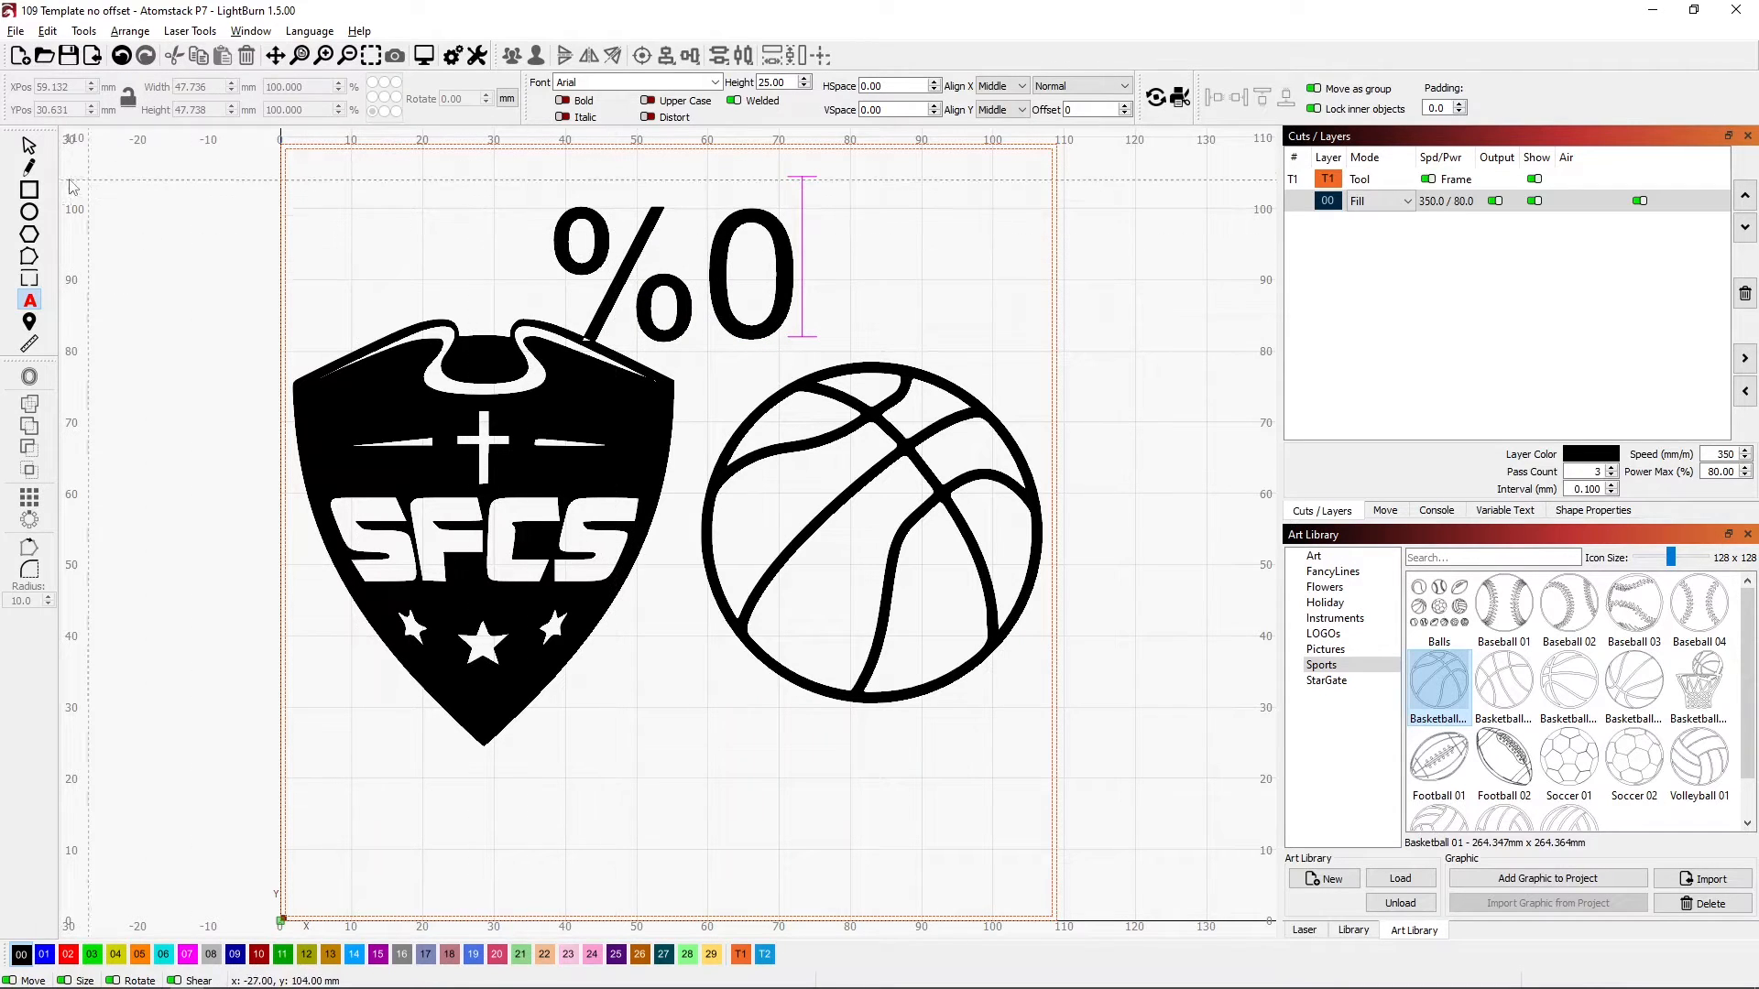
click(28, 146)
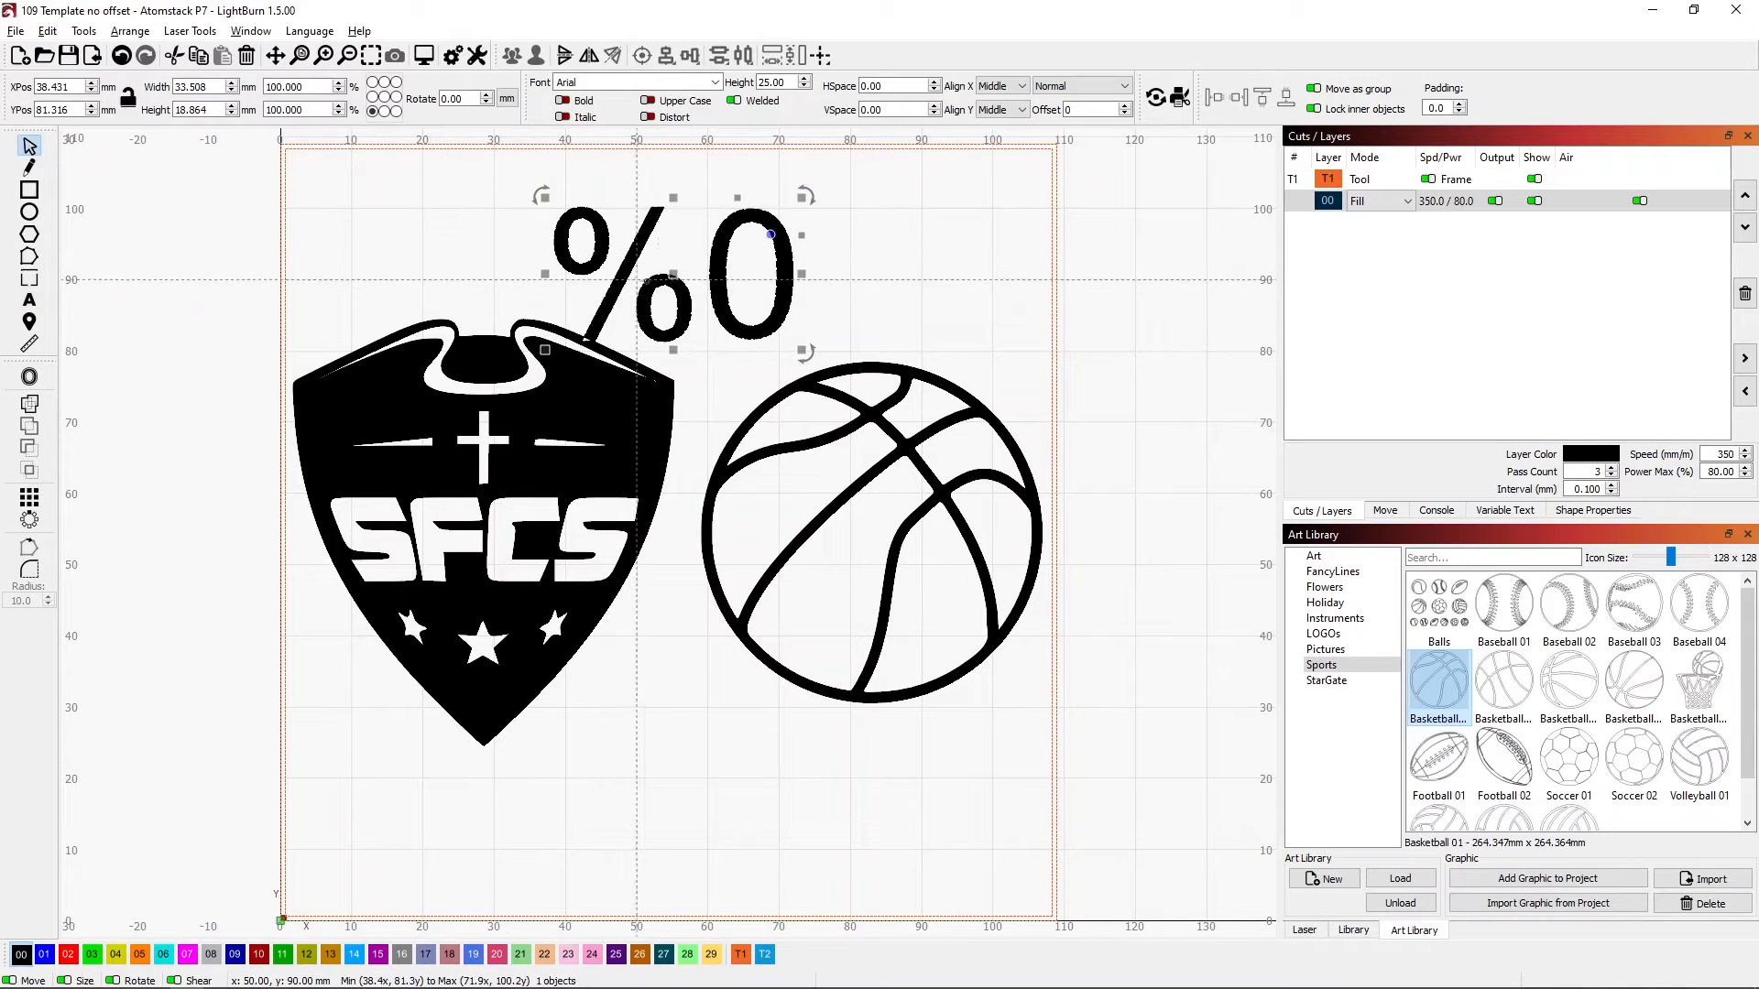
Move the "%0" text up about 5 mm and return to the LightBurn layout from the Notepad list
drag(674, 273, 679, 241)
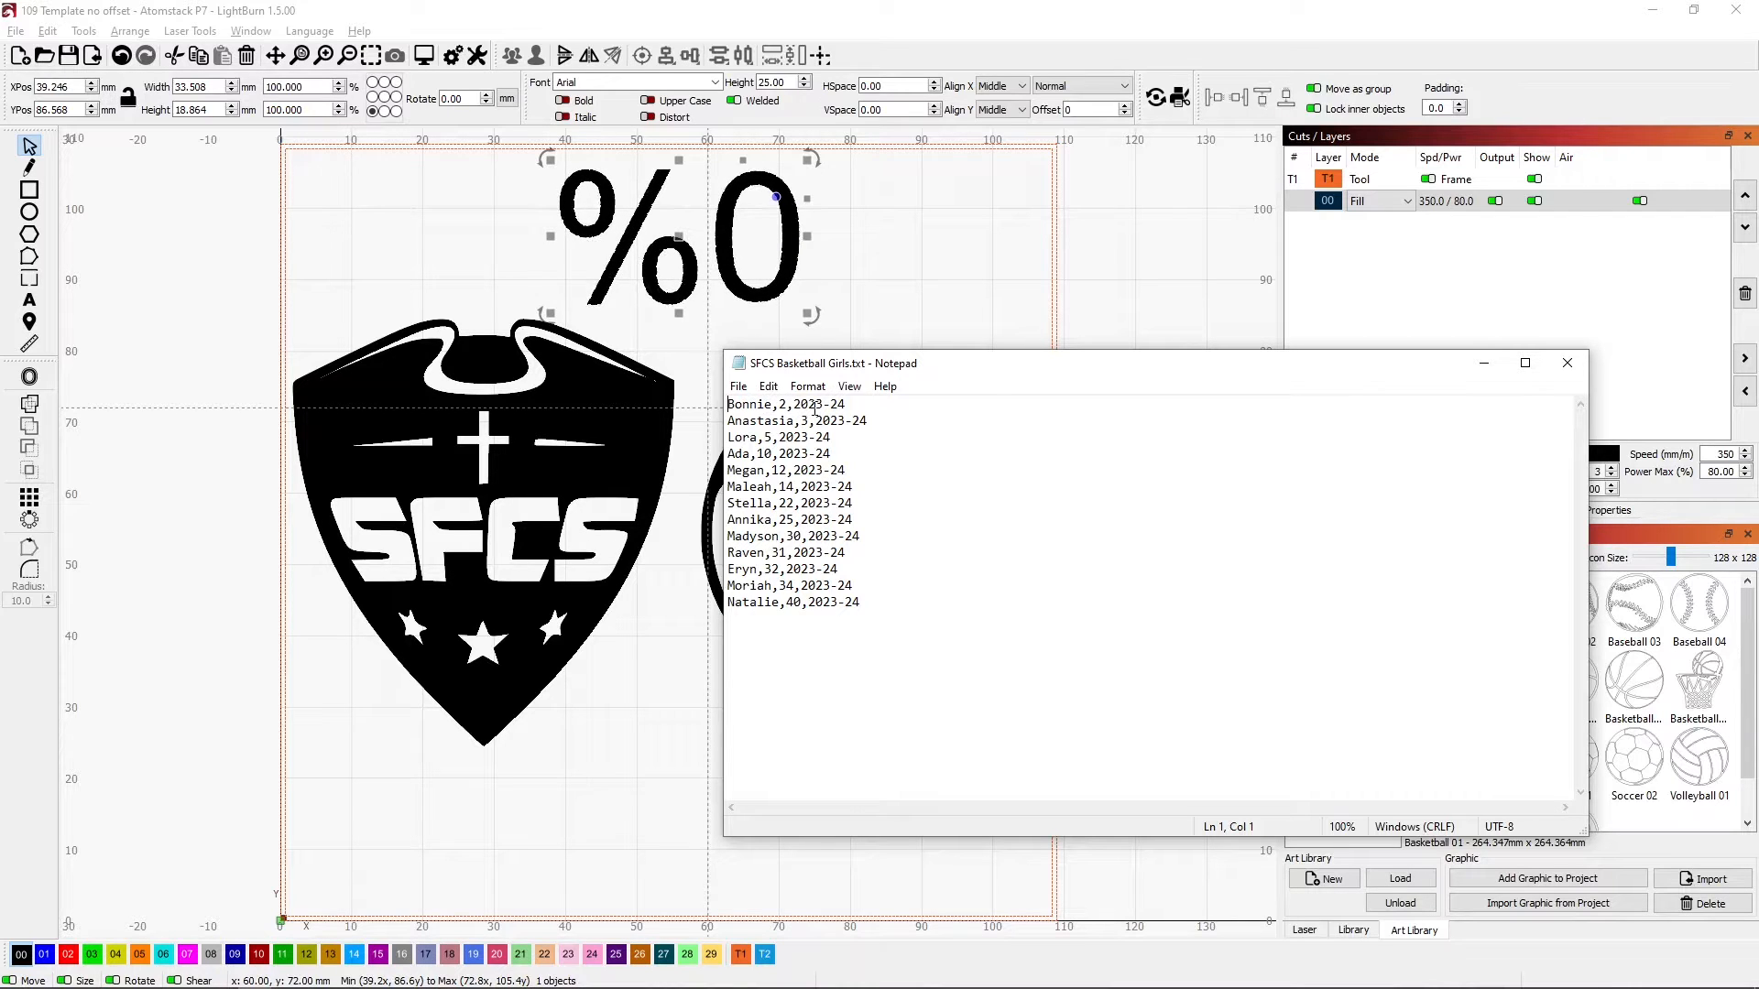
click(1045, 33)
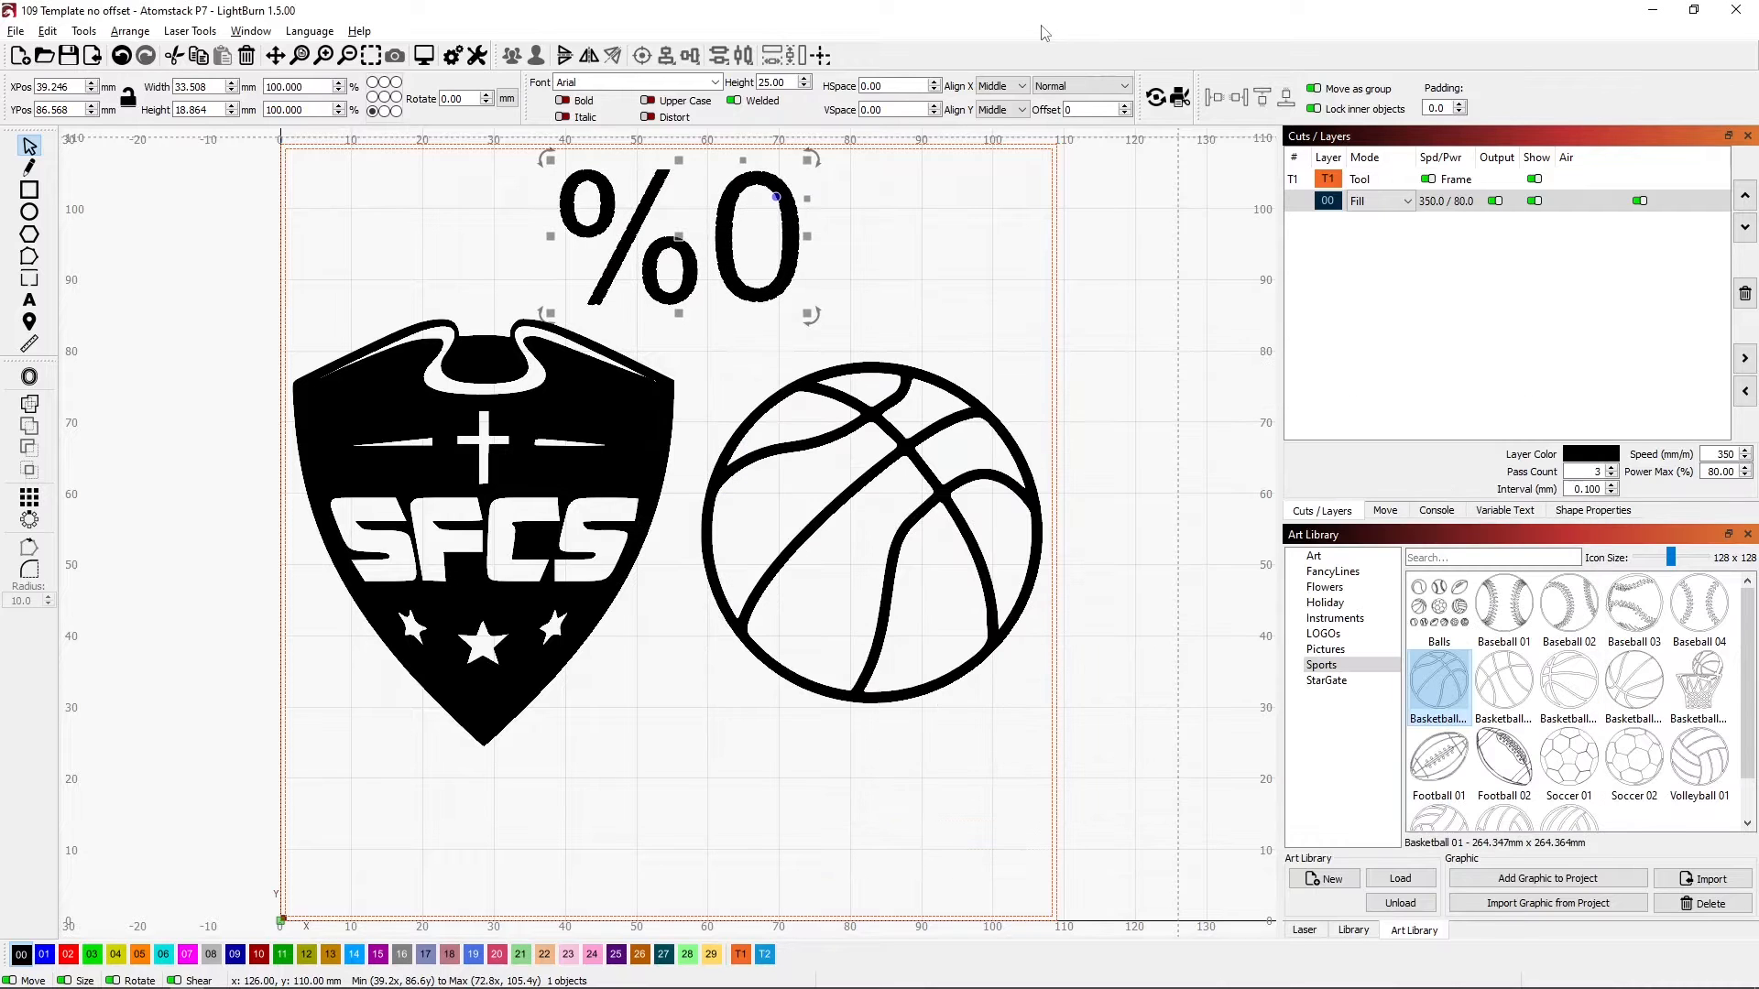
Add the text "%1-%2" in Arial at 25 mm height below the shield and basketball
click(29, 300)
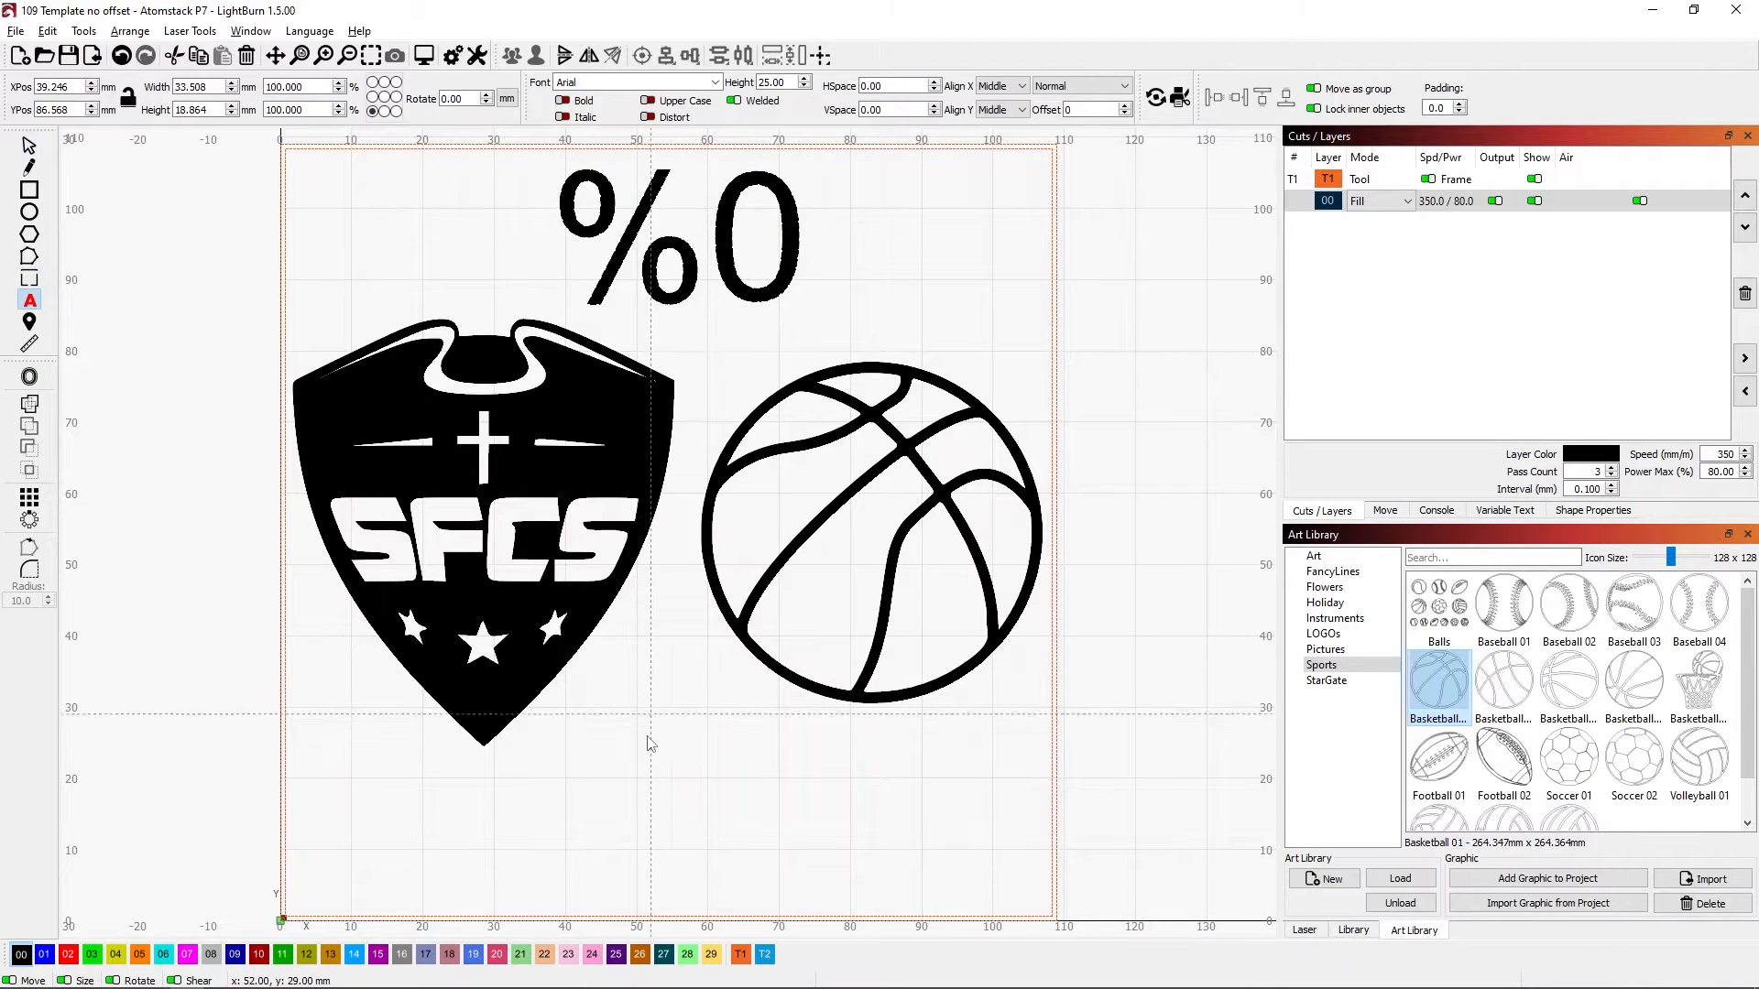
click(649, 861)
click(653, 827)
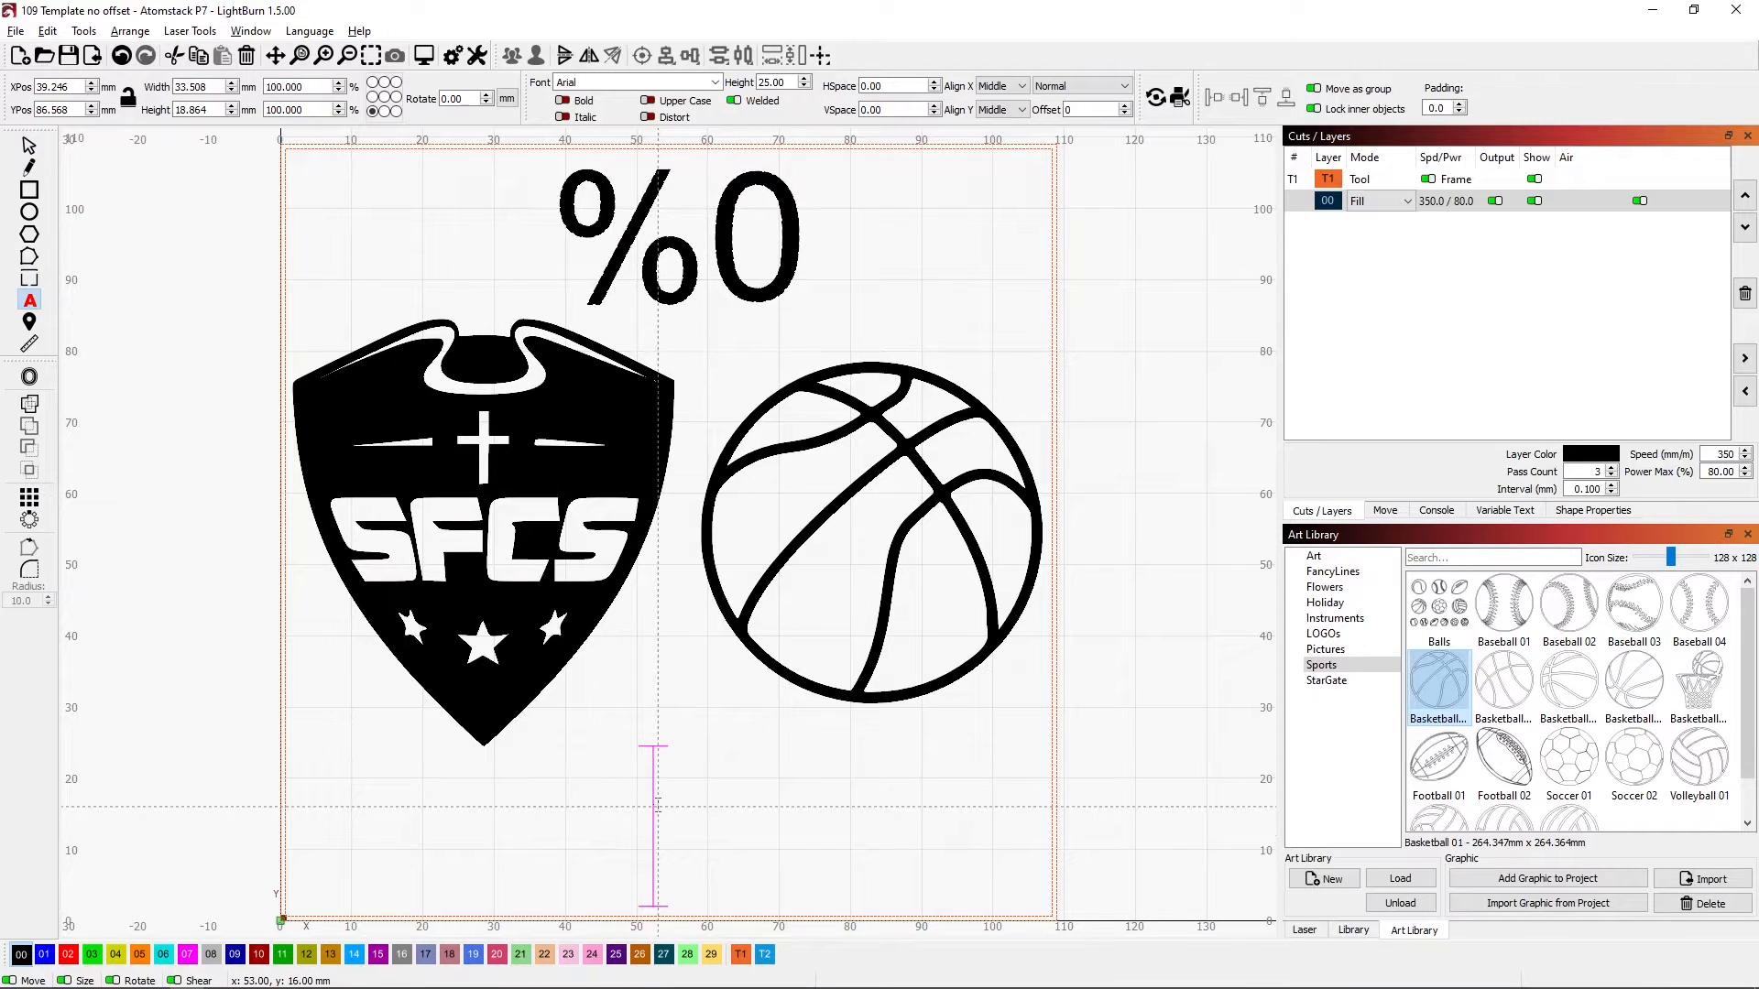
text(%1)
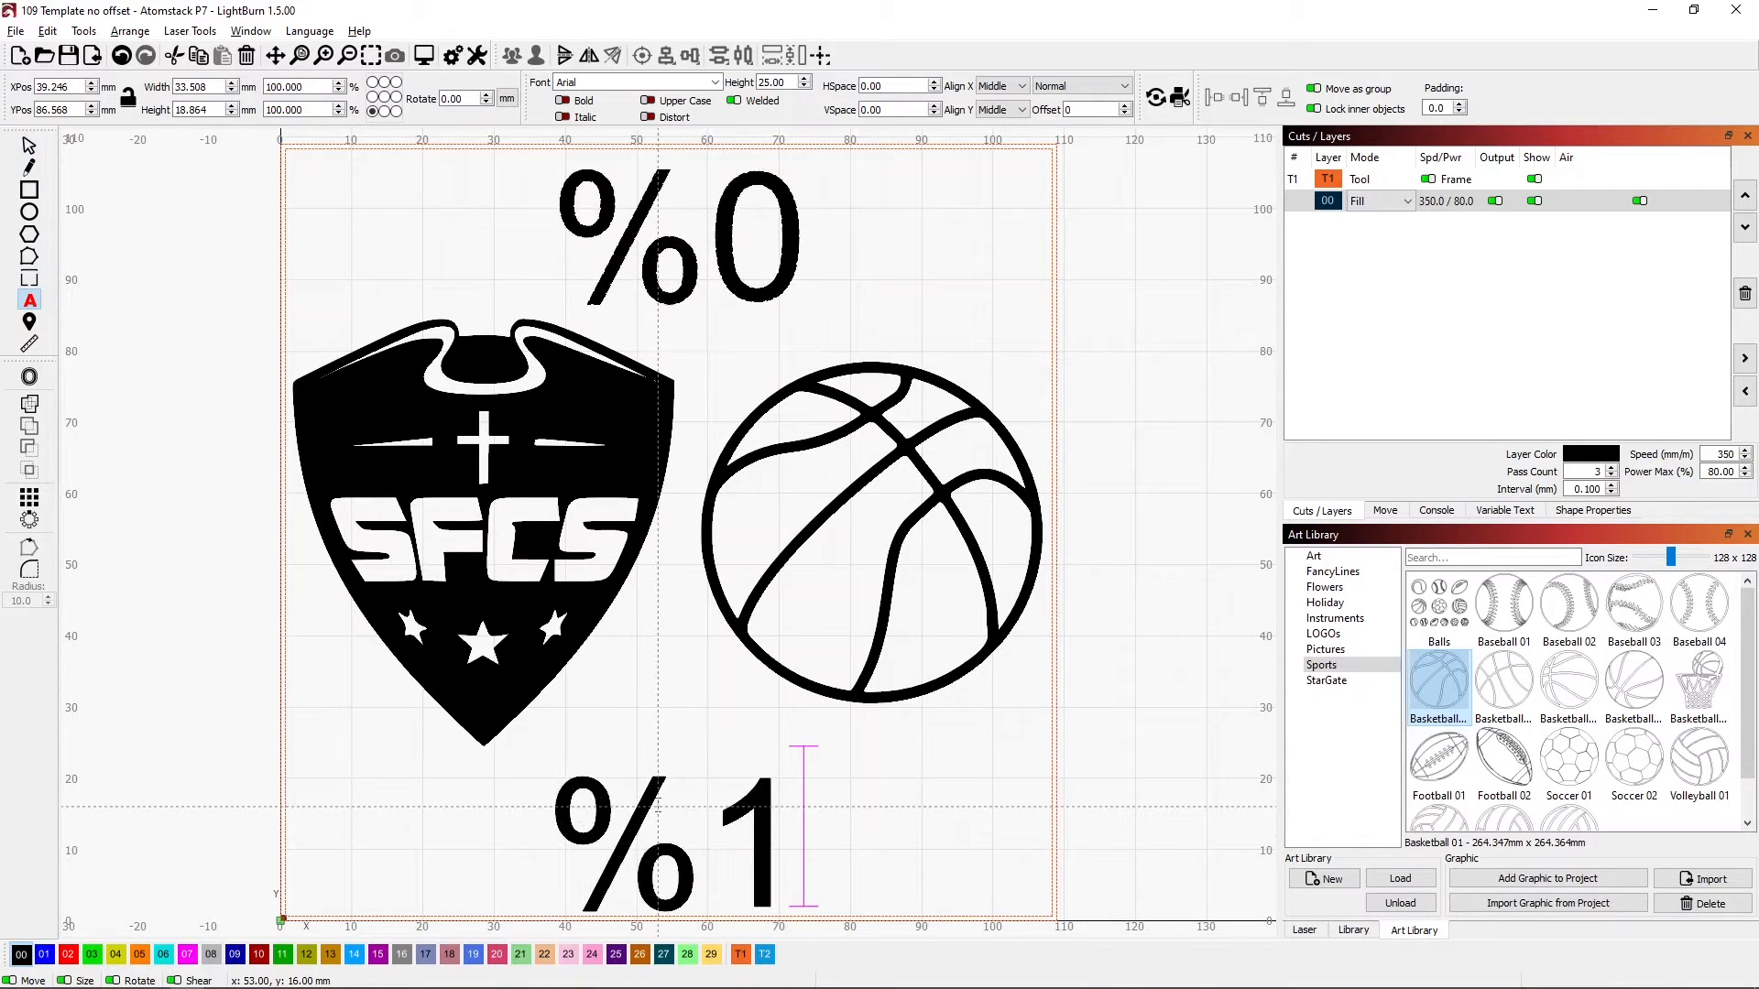
text(-)
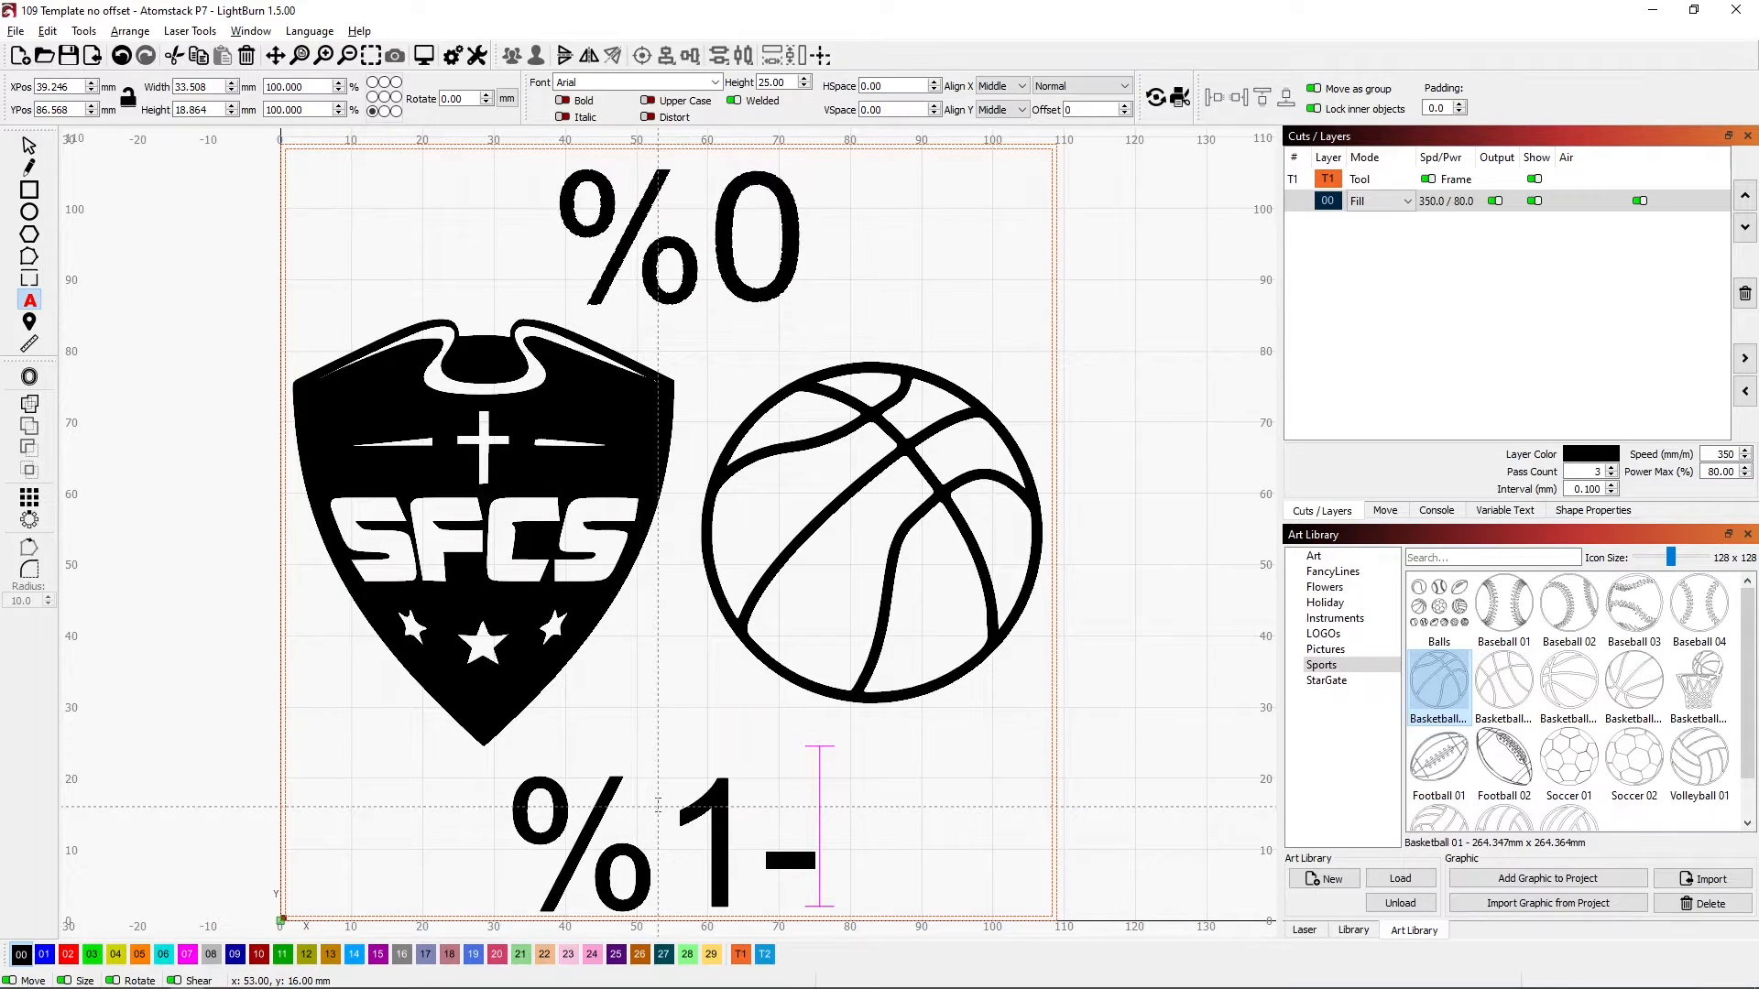
text(%)
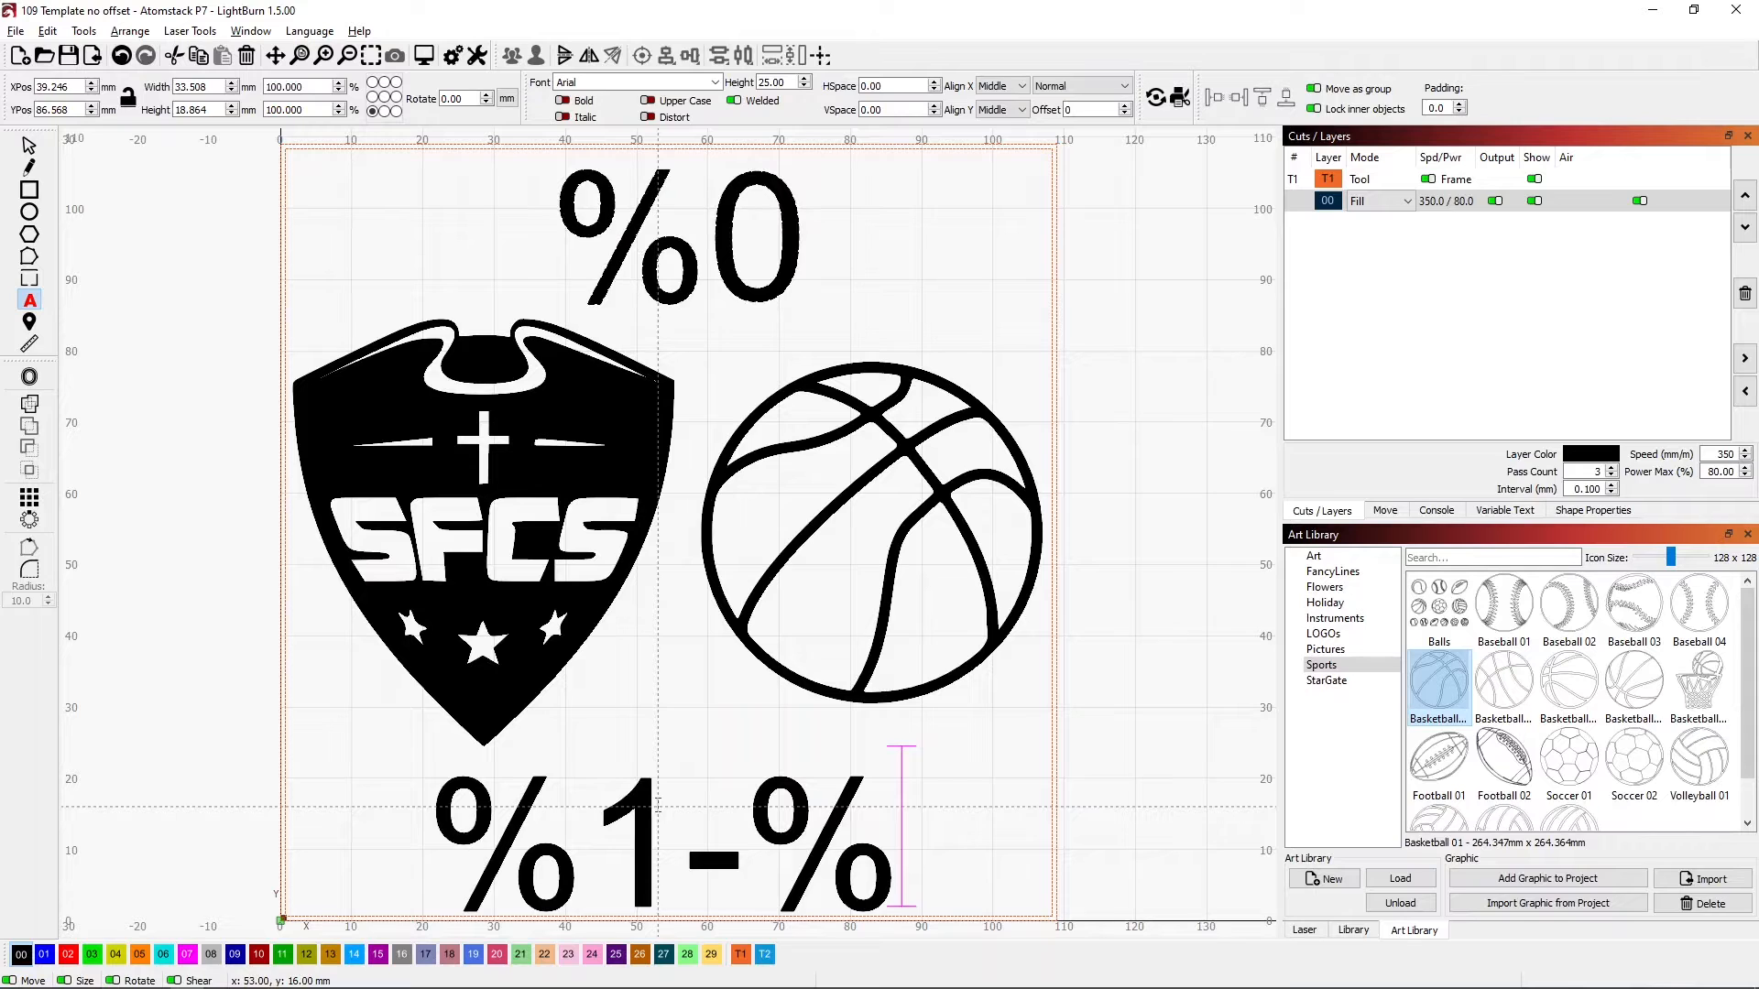
text(2)
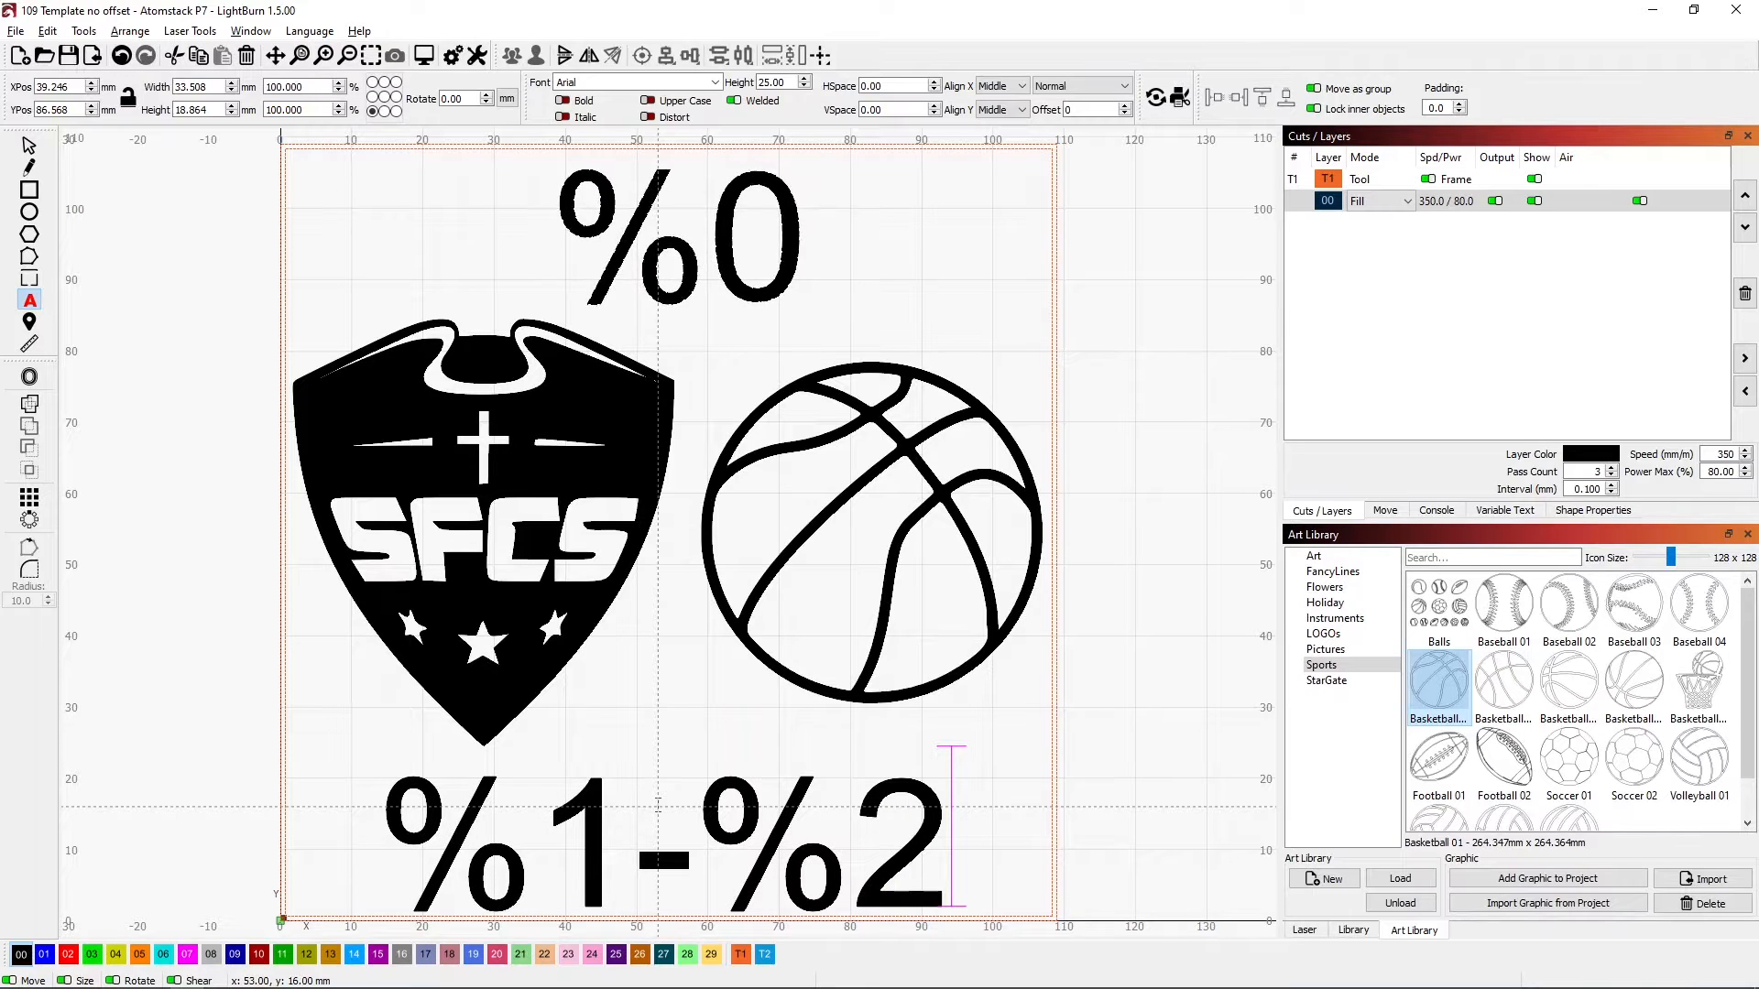
Edit the text below the graphics to read "%0-%1"
click(604, 856)
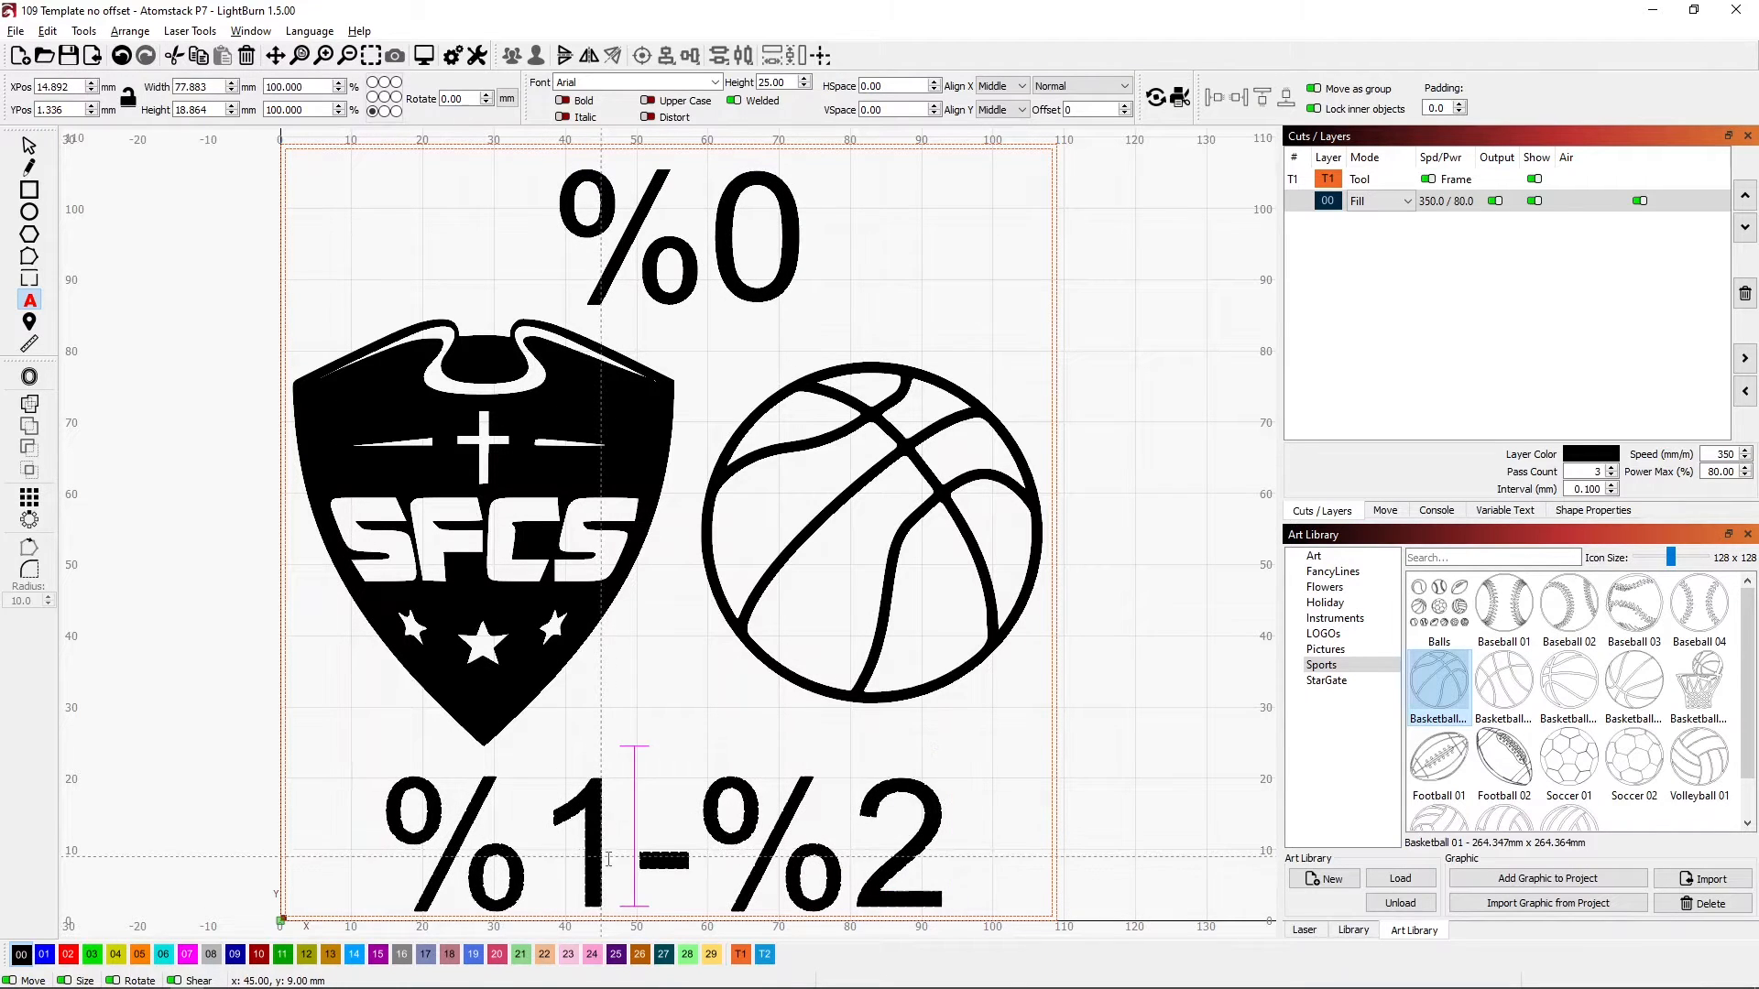
key(BackSpace)
text(0)
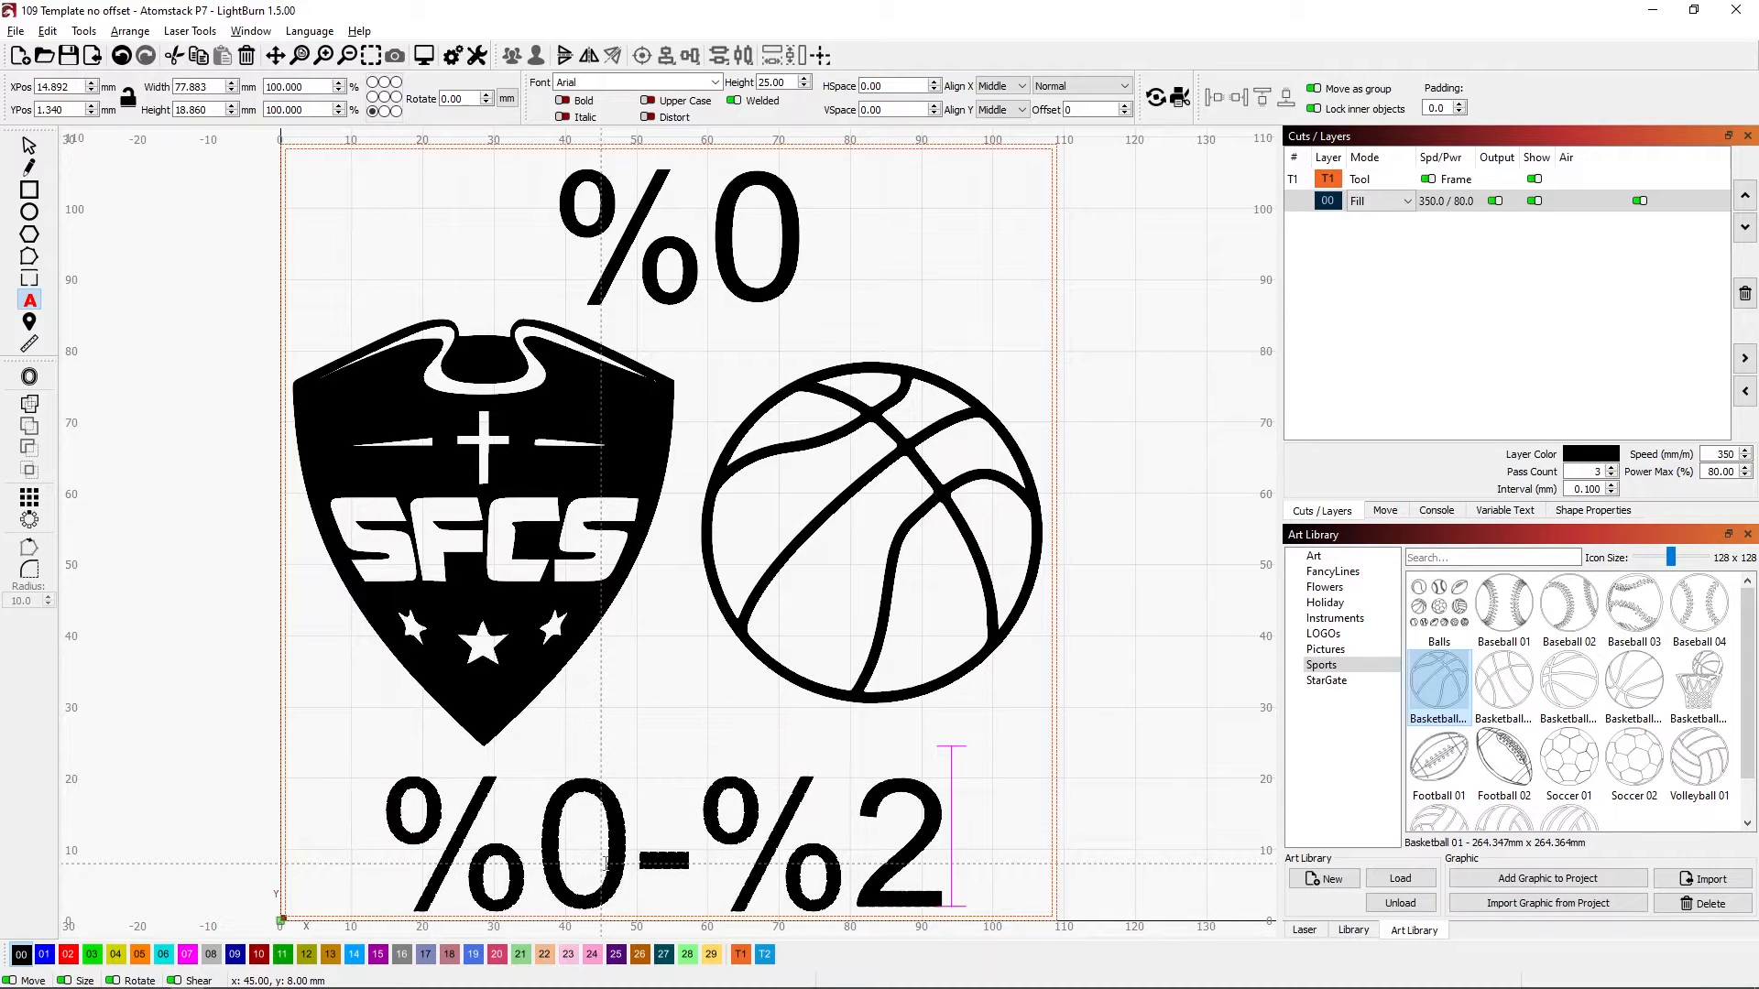
key(BackSpace)
text(1)
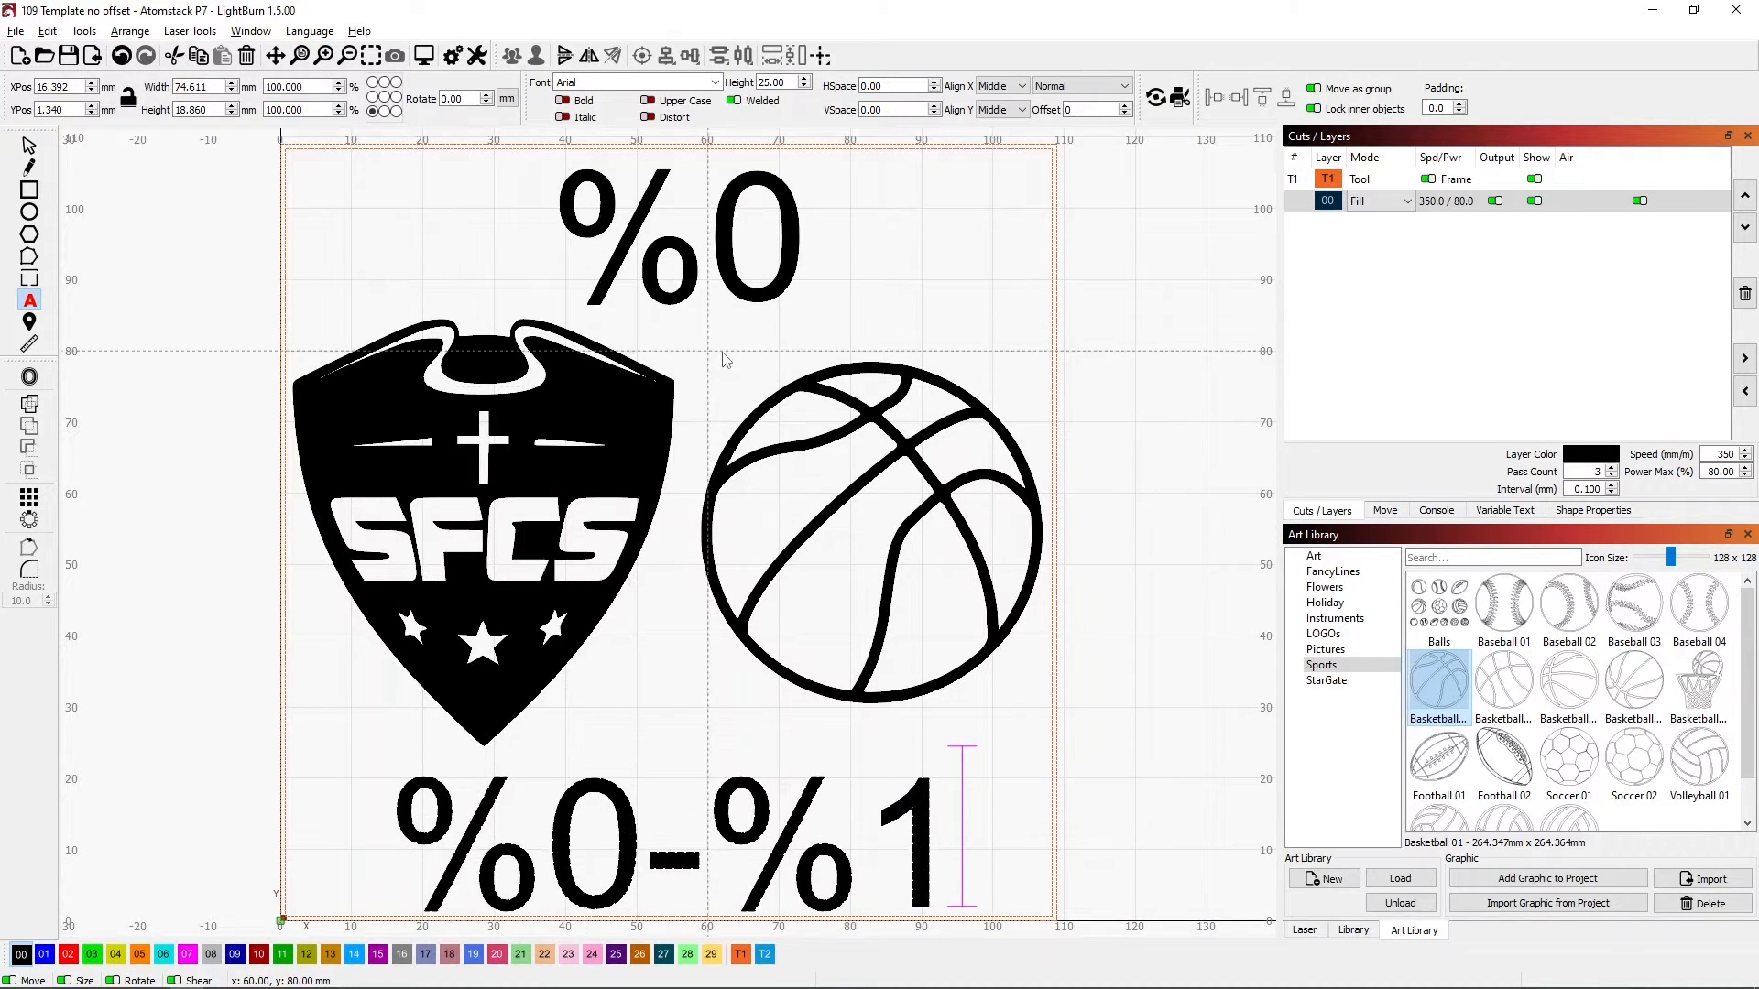
Change the text above the graphics to "%2"
click(795, 268)
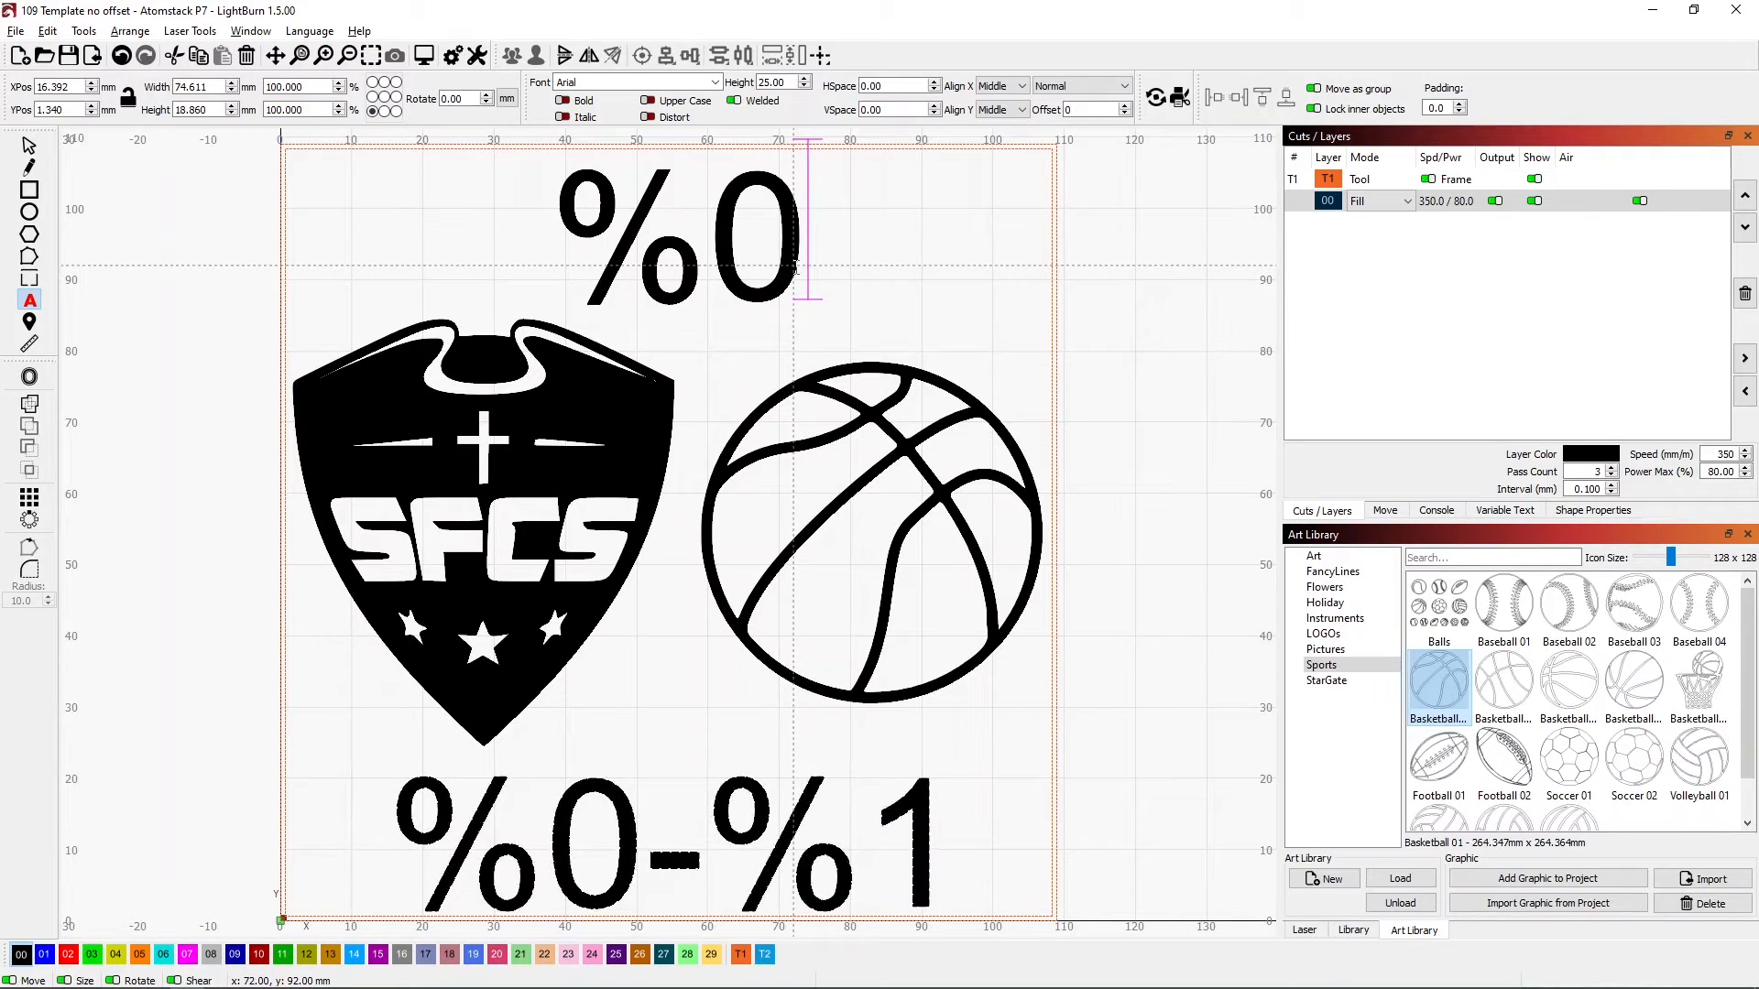
key(BackSpace)
text(2)
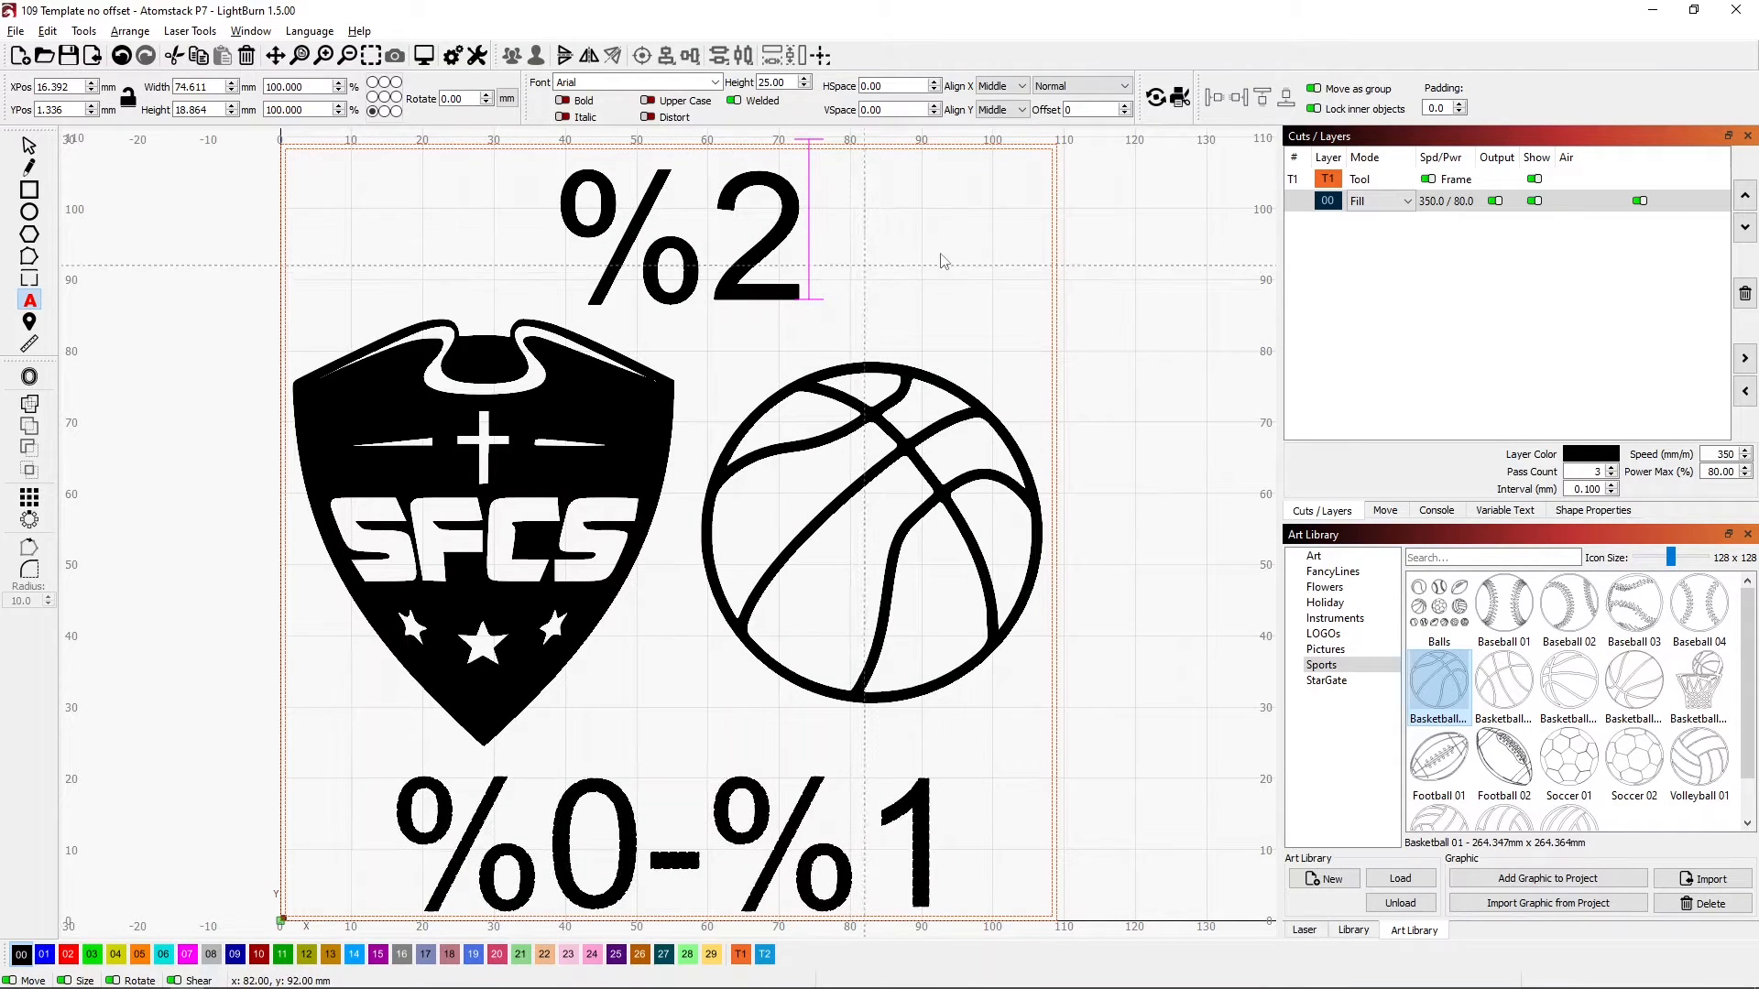
Set both the "%2" and "%0-%1" texts to the Merge/CSV variable type
click(30, 146)
click(670, 239)
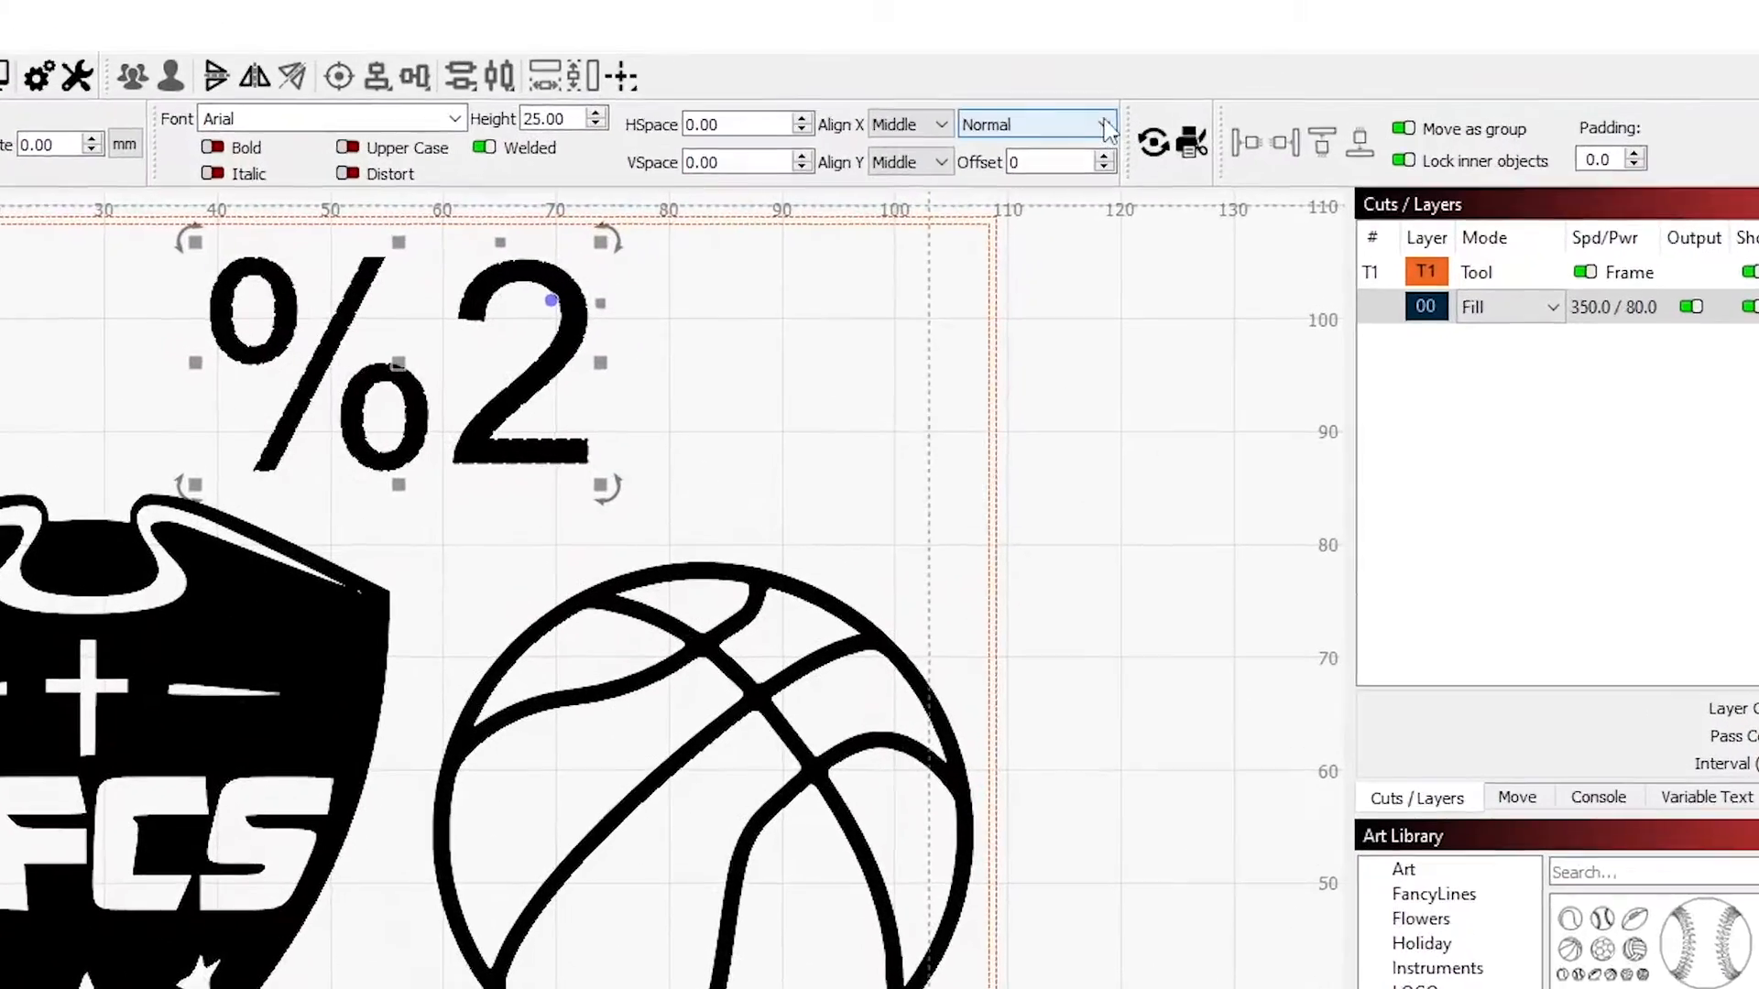
click(1107, 125)
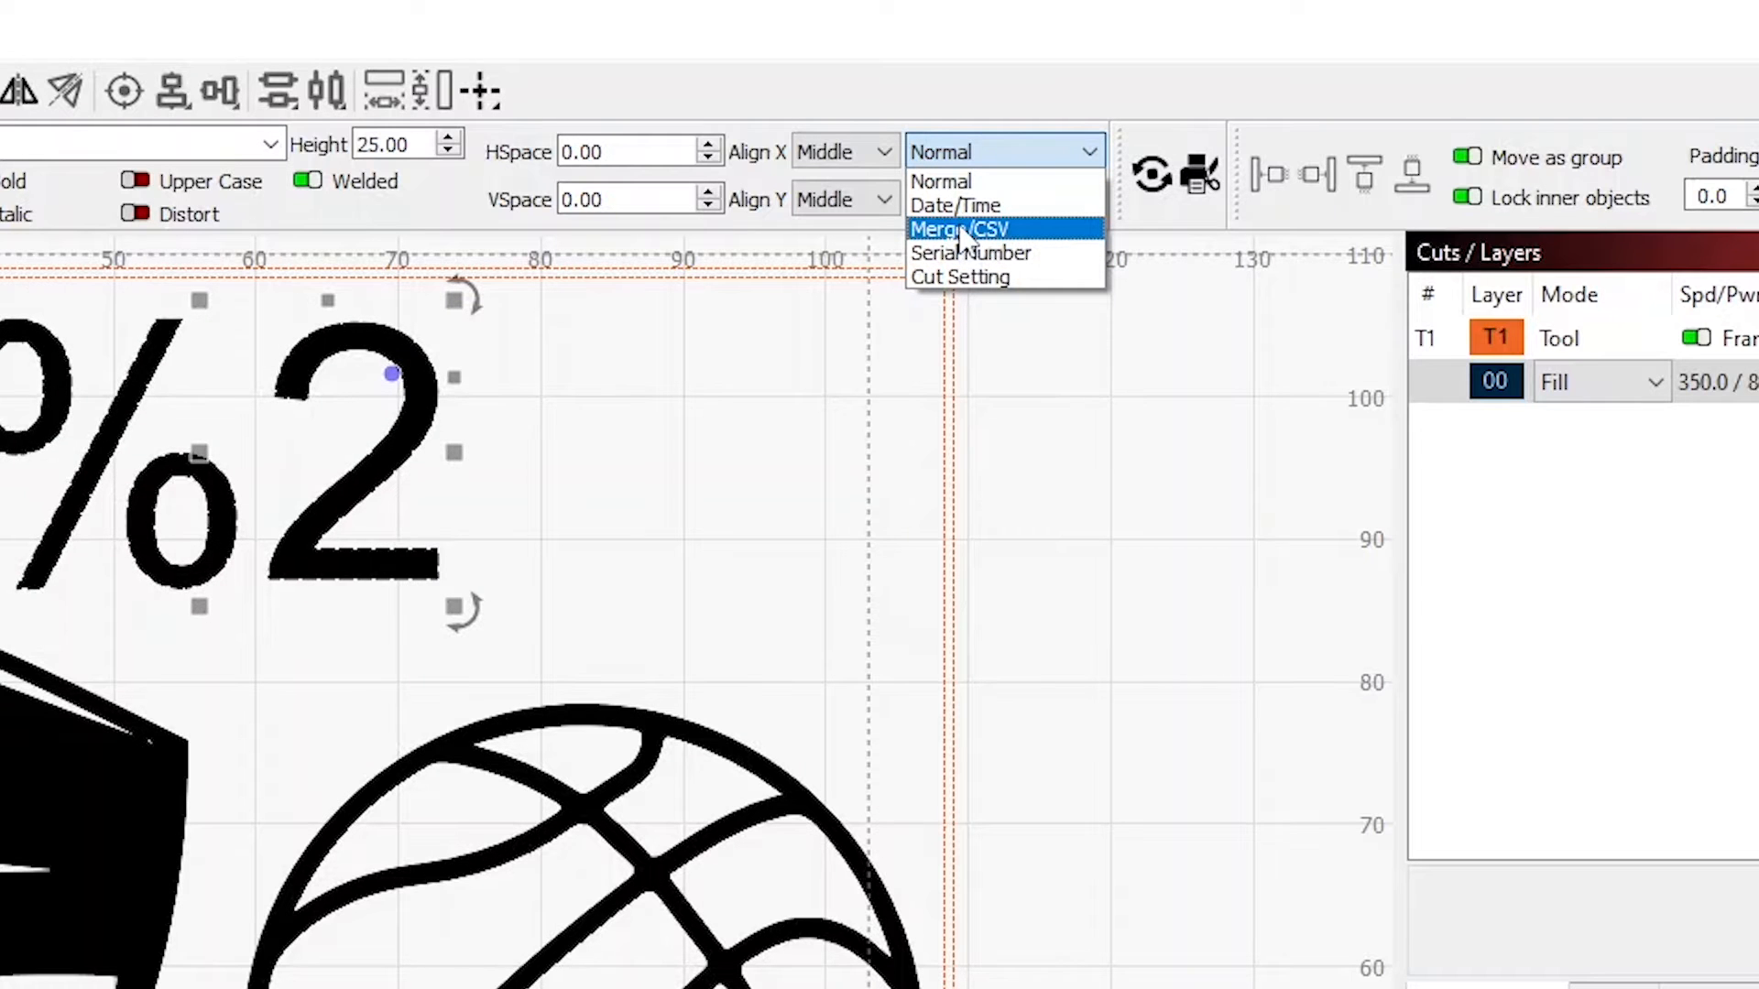
click(961, 229)
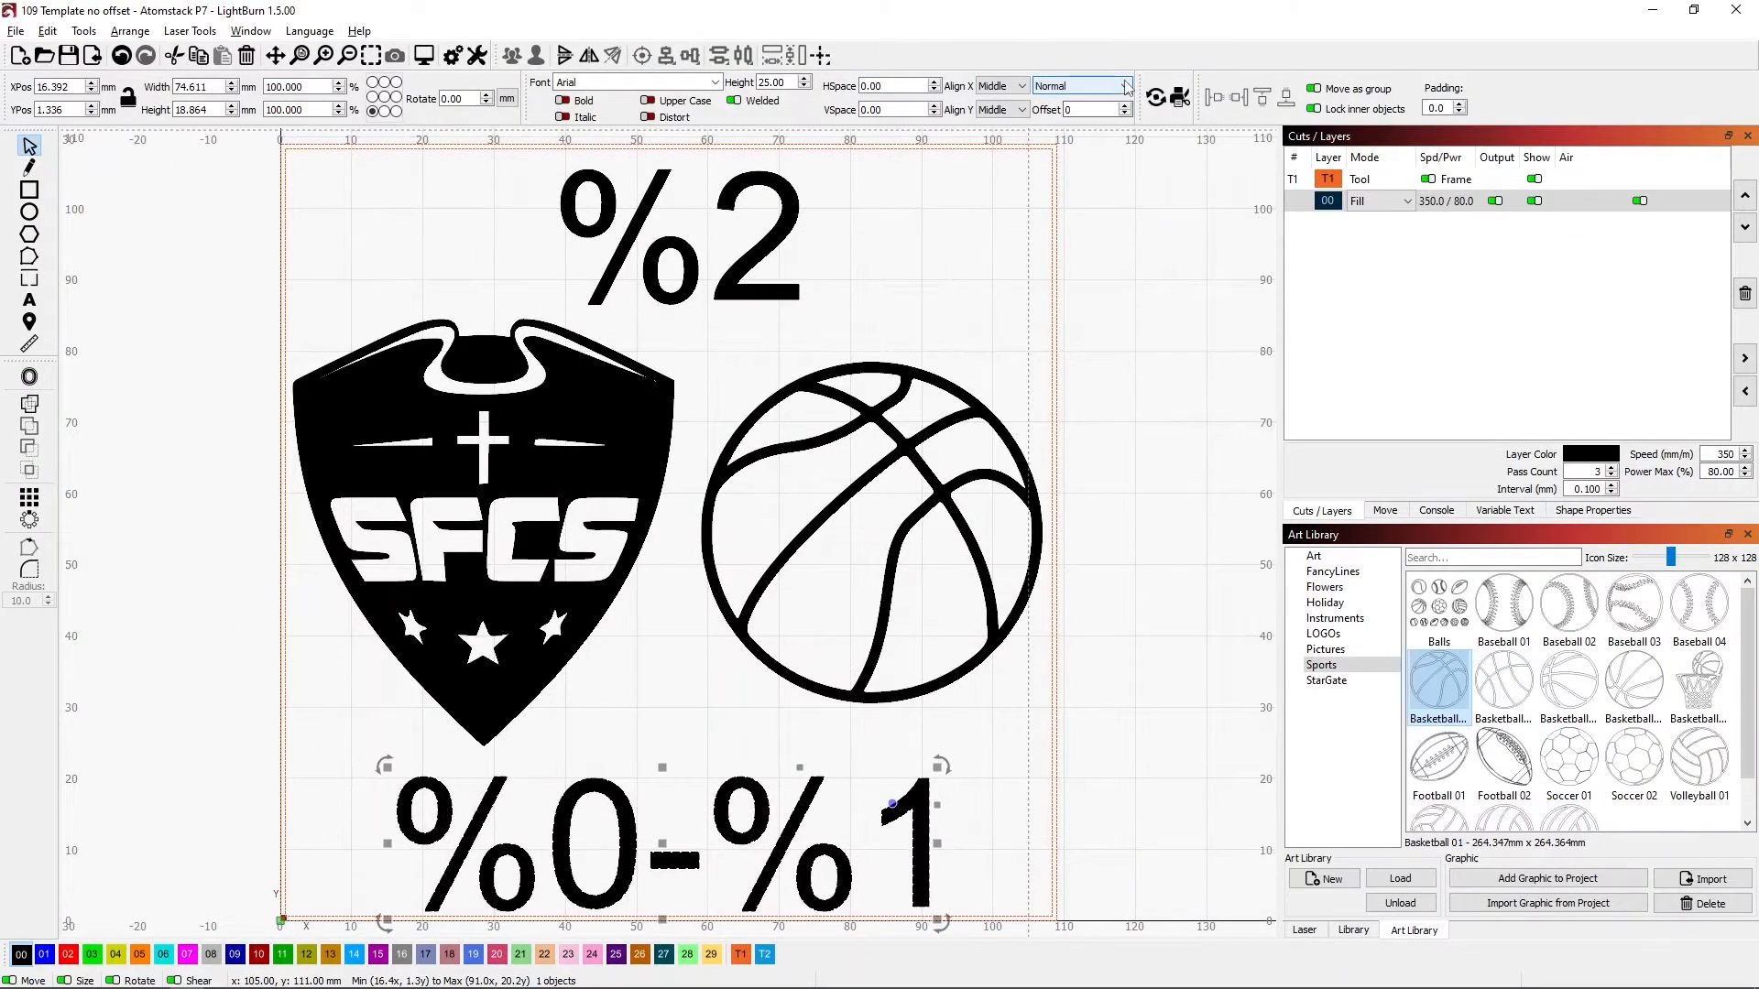
click(1081, 85)
click(1063, 124)
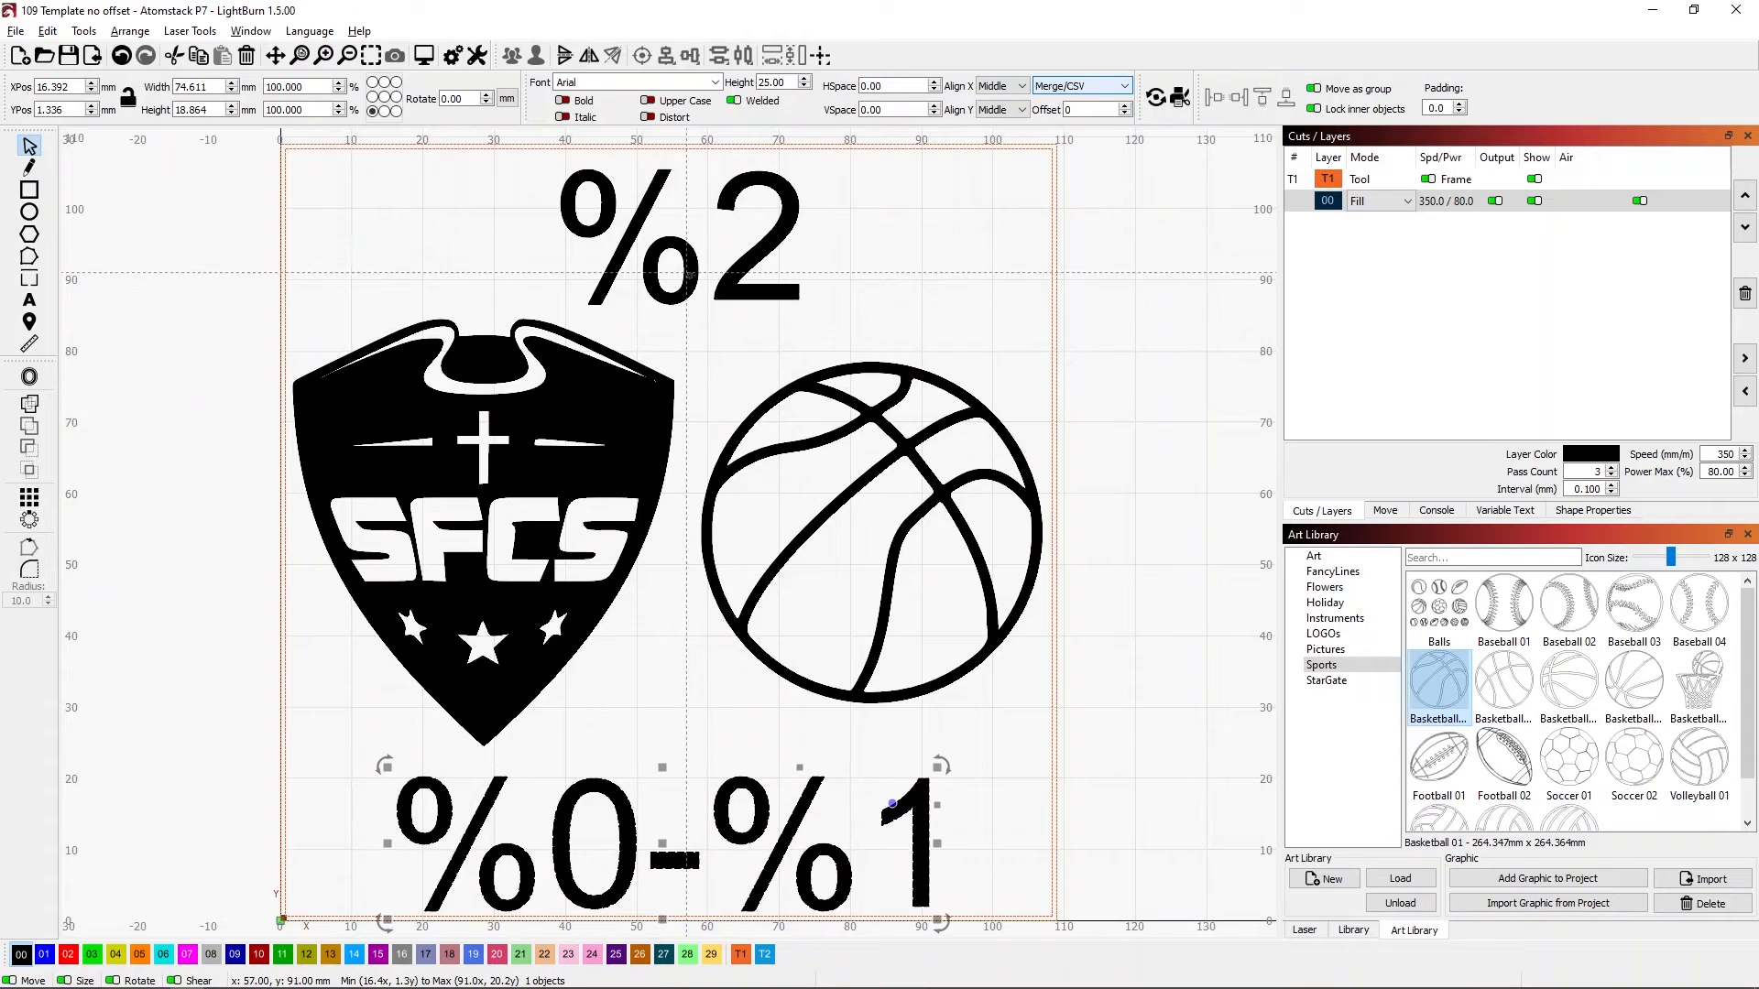
click(696, 294)
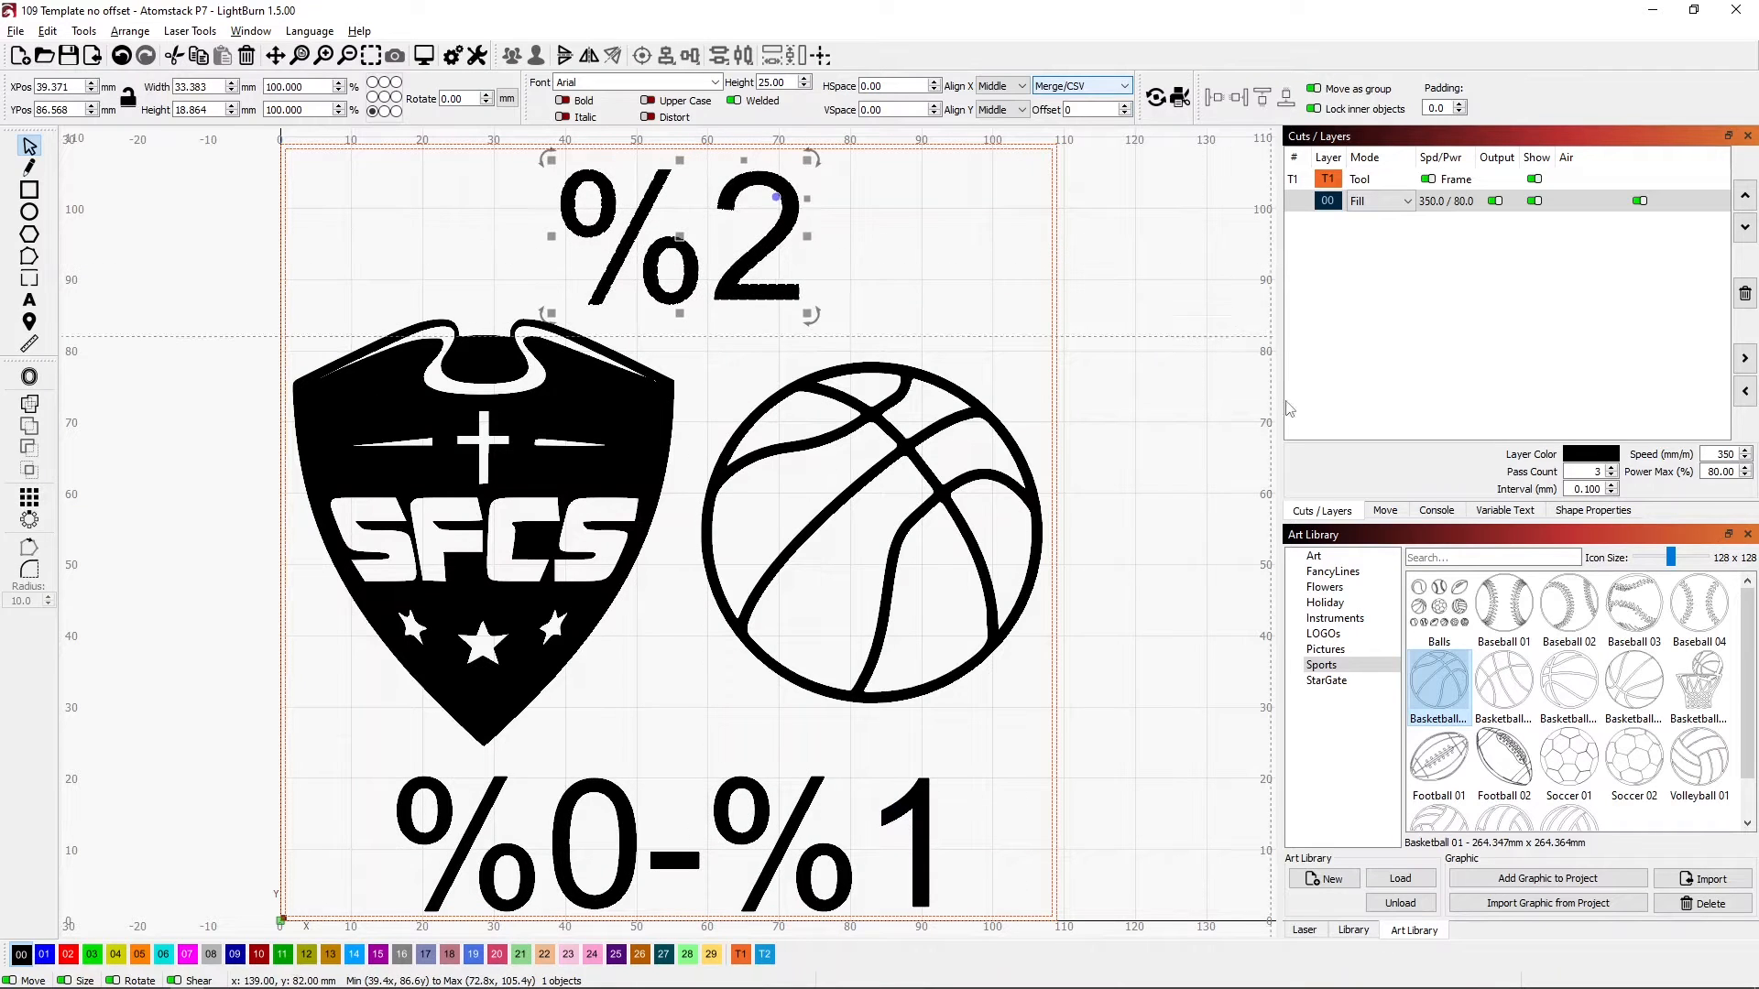
Load "SFCS Basketball Girls.txt" as the CSV file for the variable text
click(1505, 511)
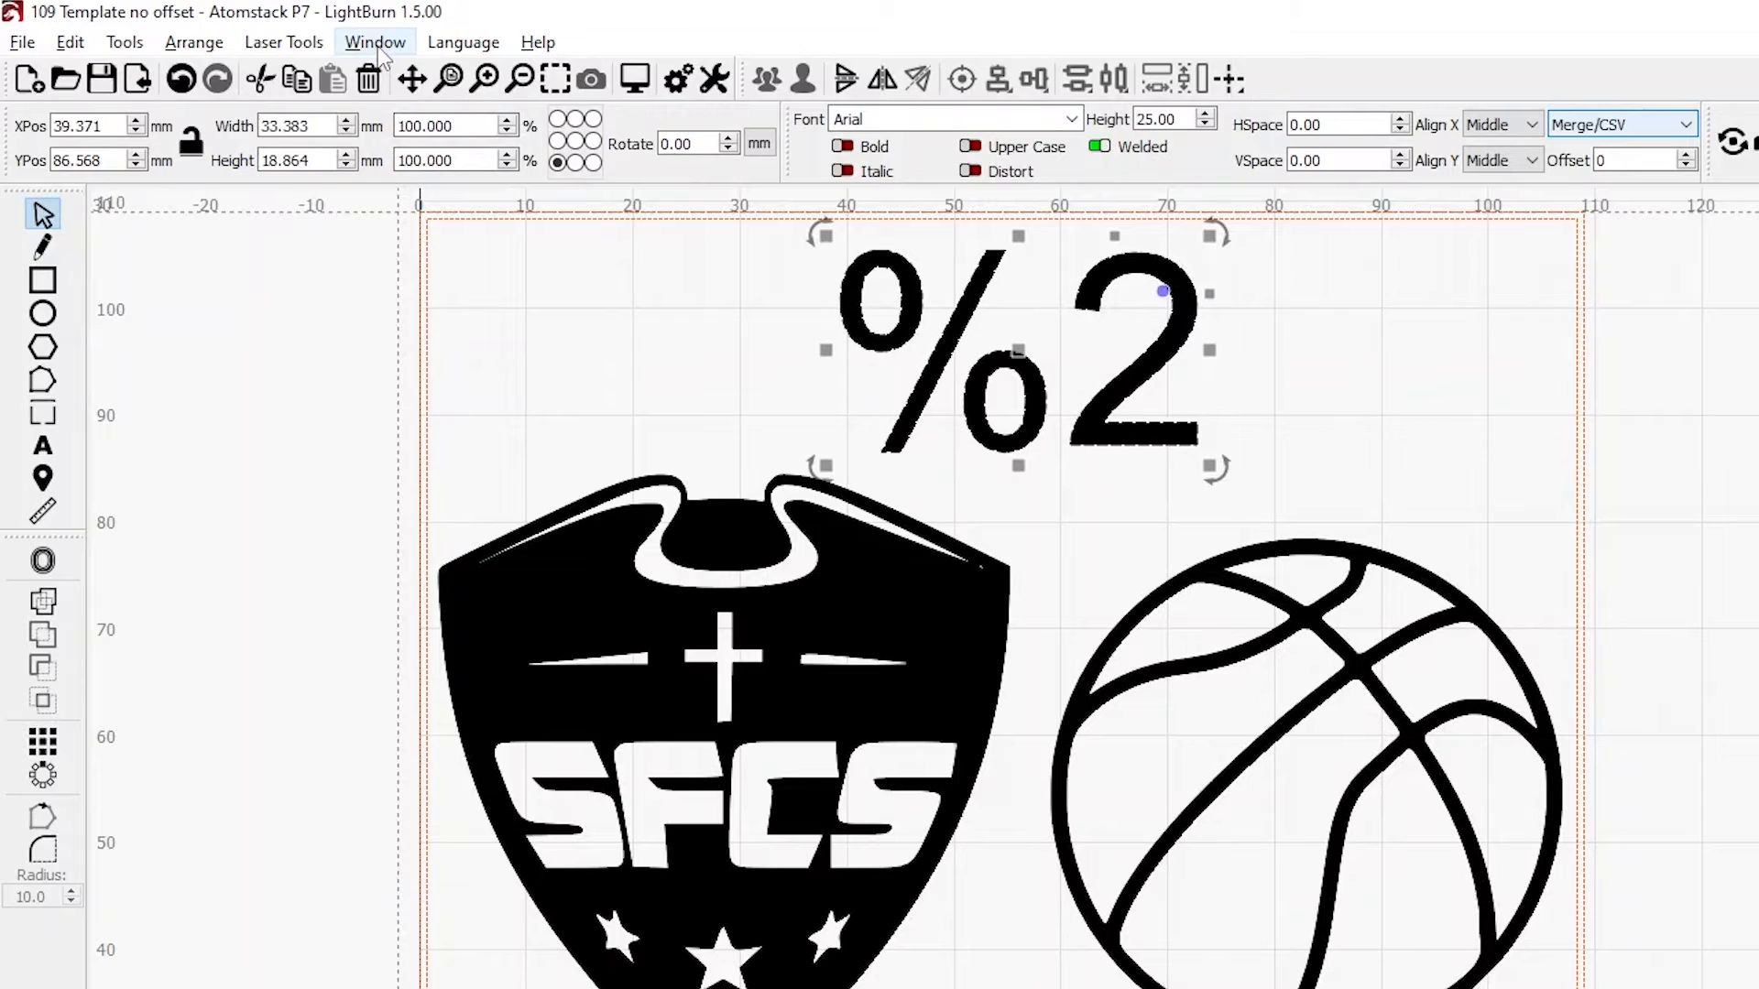
click(348, 40)
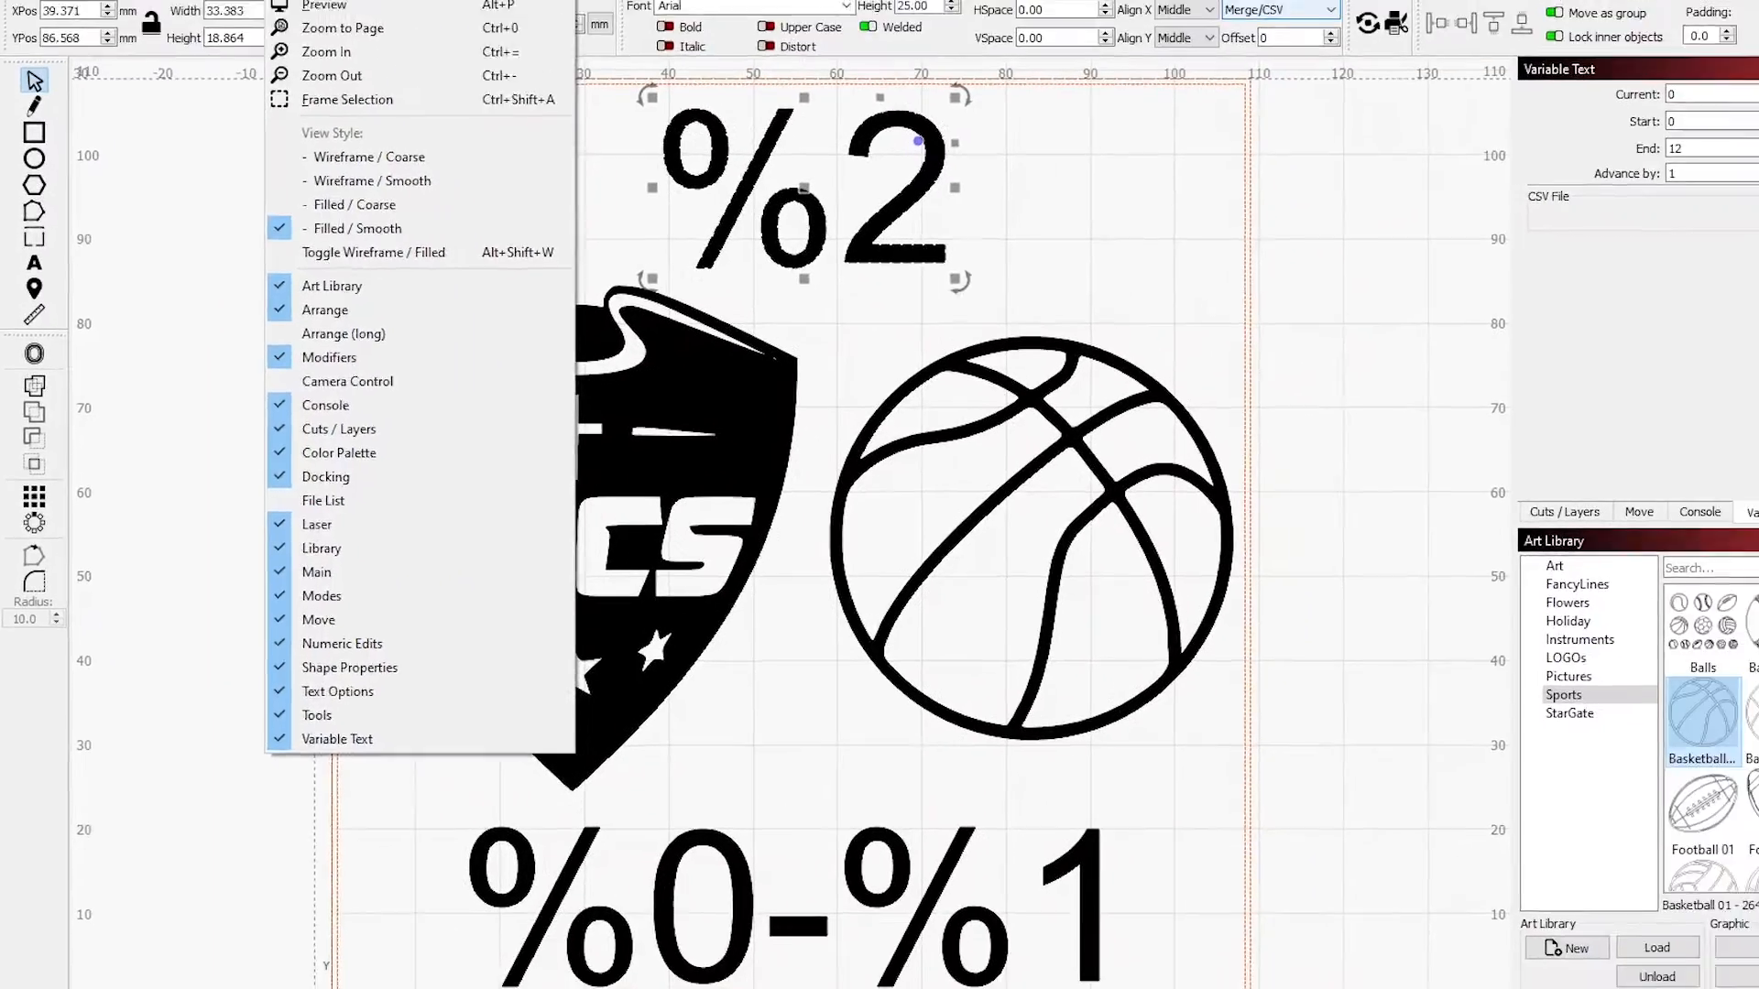
key(Escape)
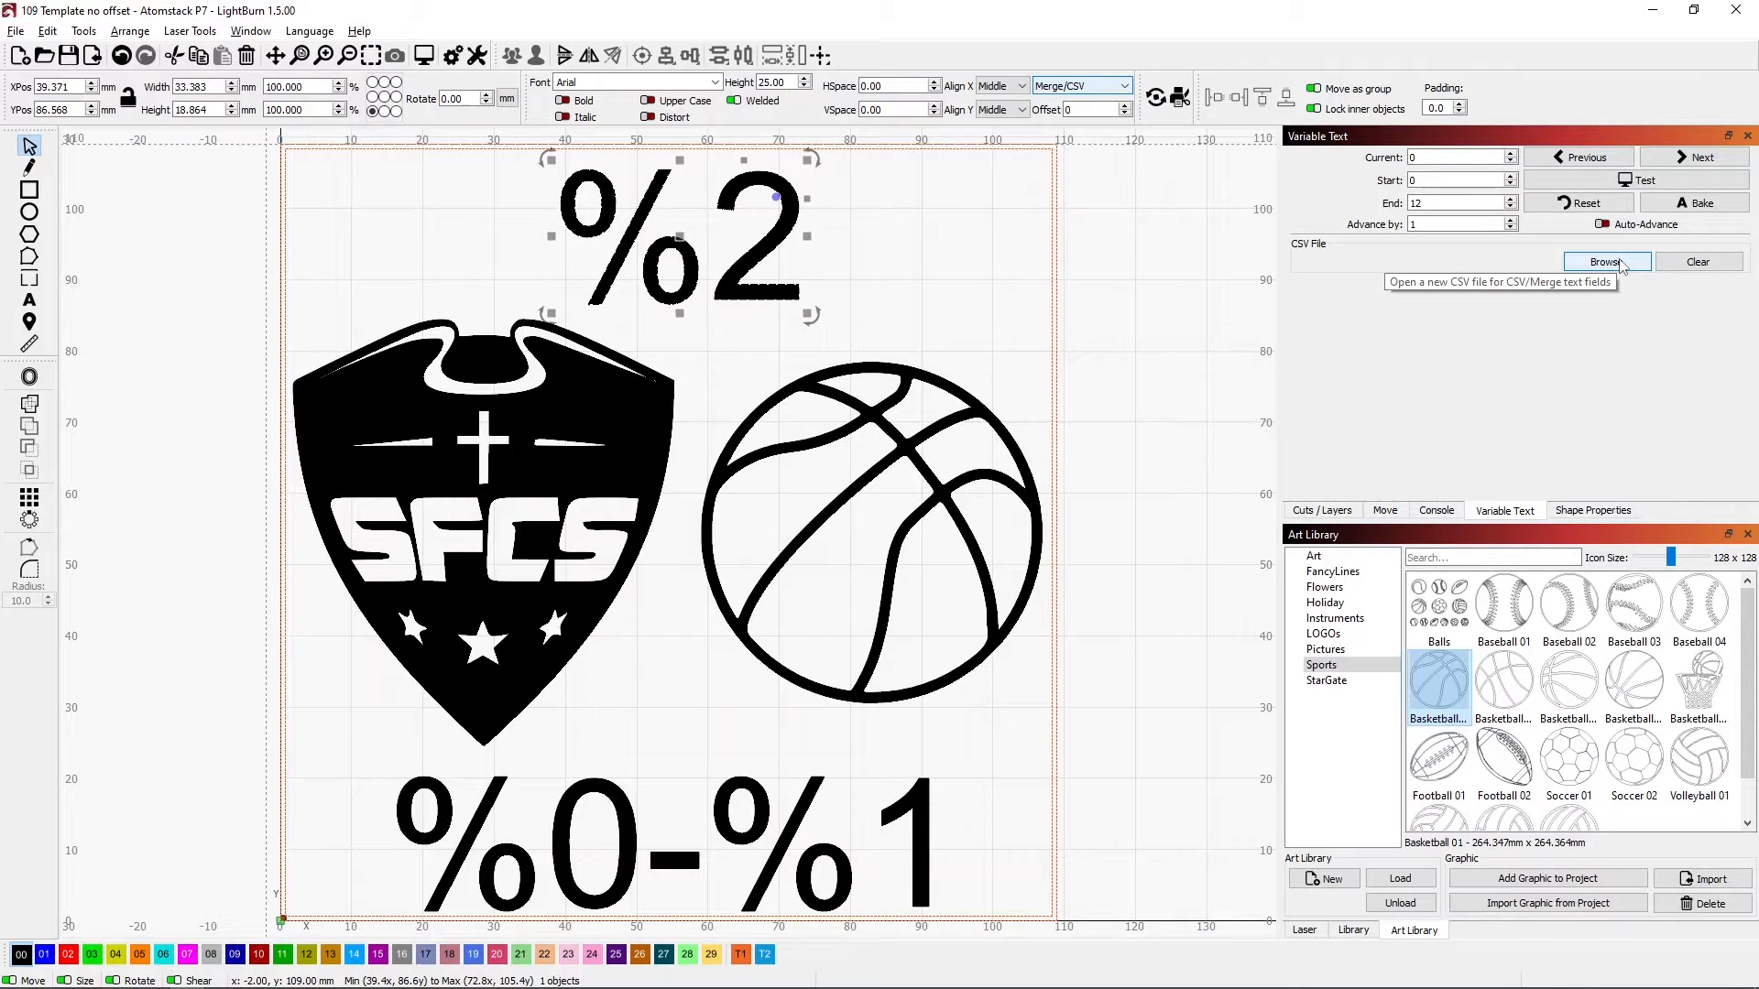
click(1620, 264)
double_click(1447, 451)
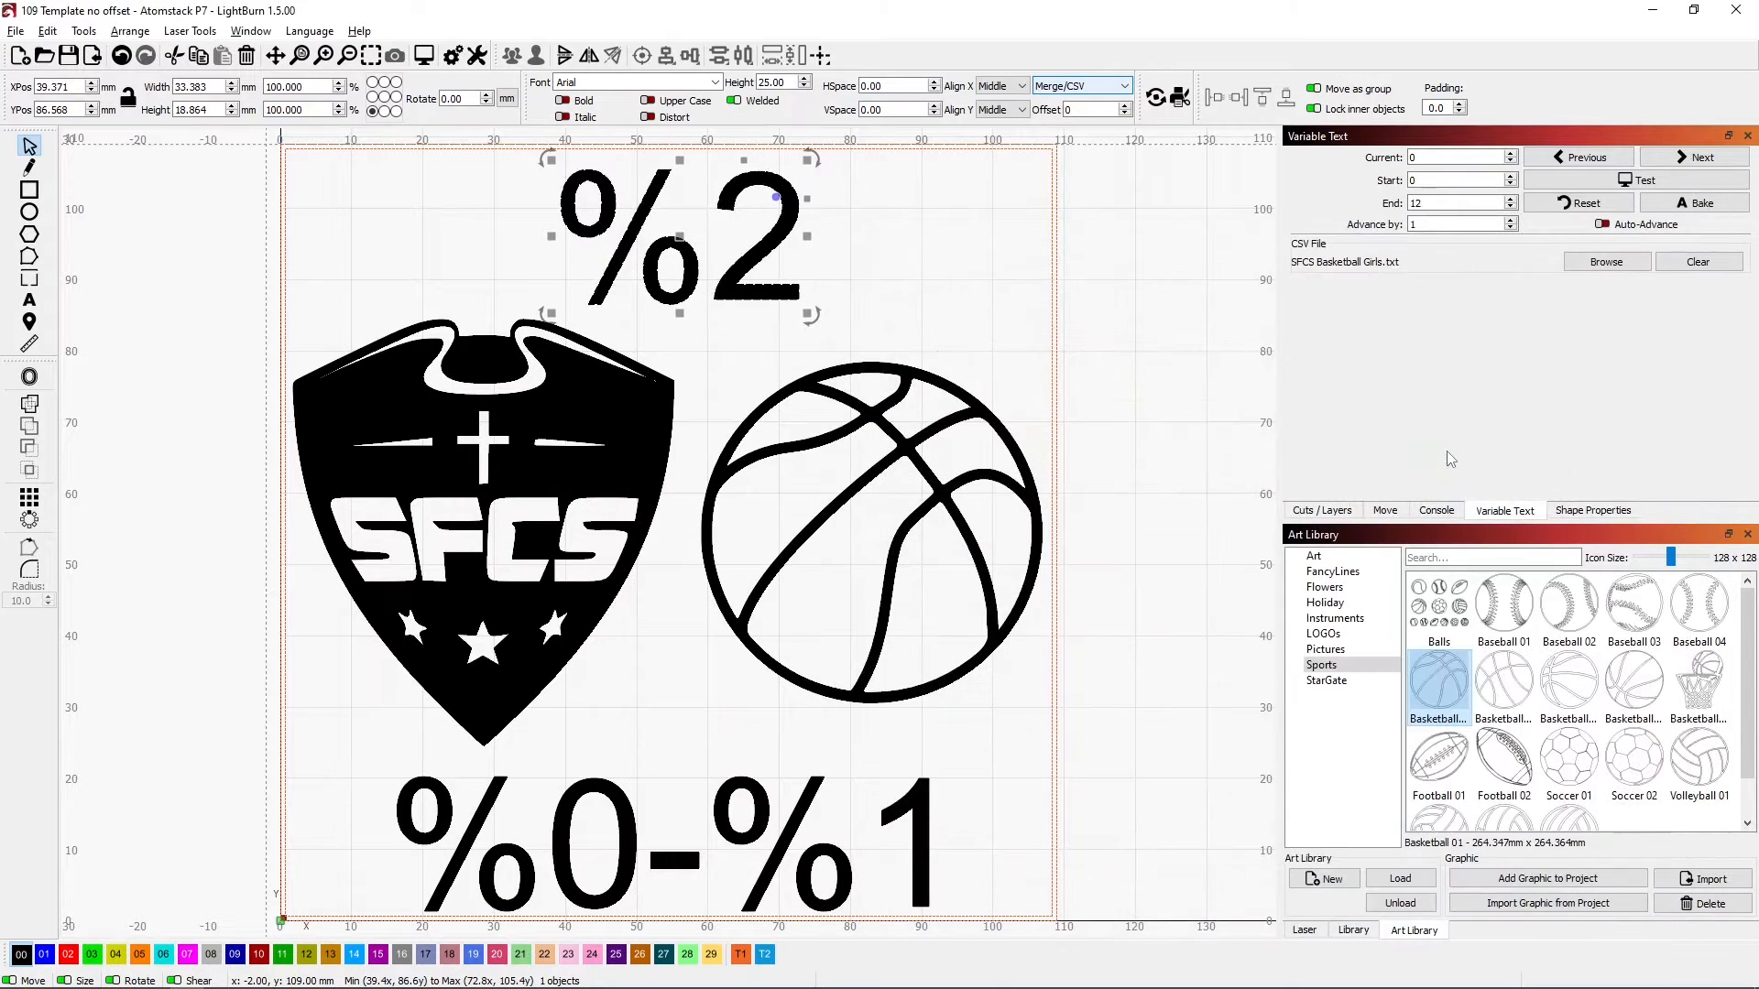
Test the variable text with records 0 and 1 to check how the merged entries fit the template
click(1646, 183)
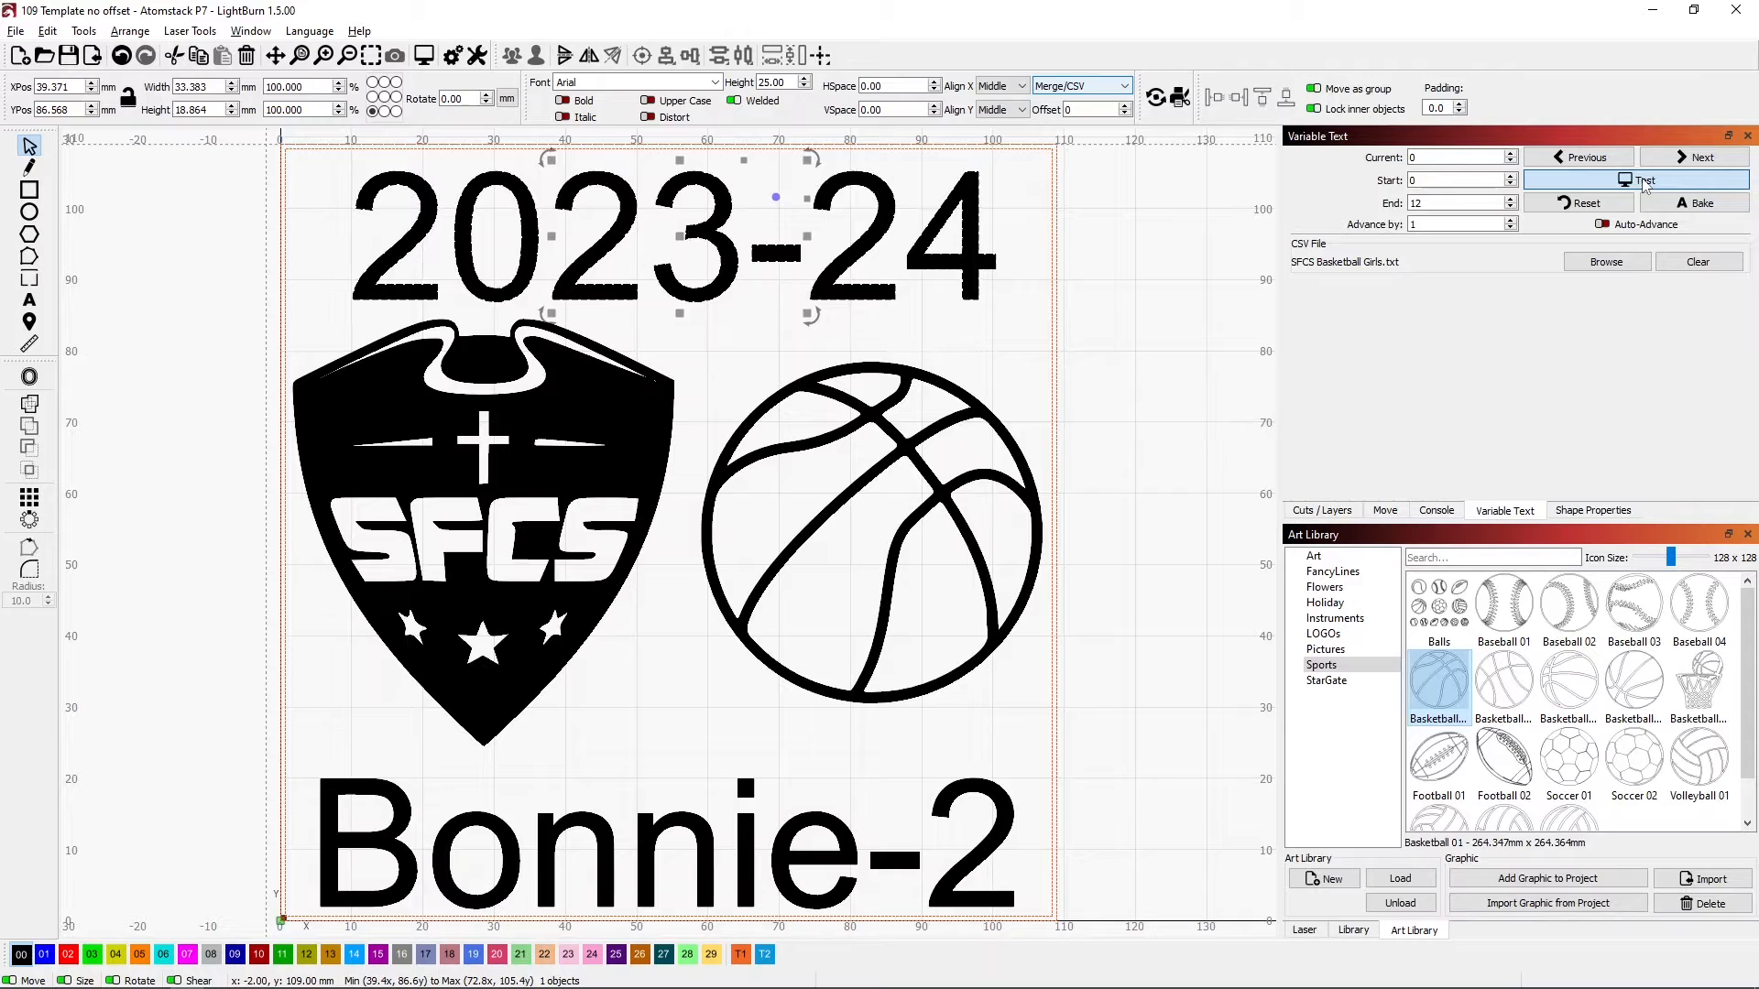
click(1645, 182)
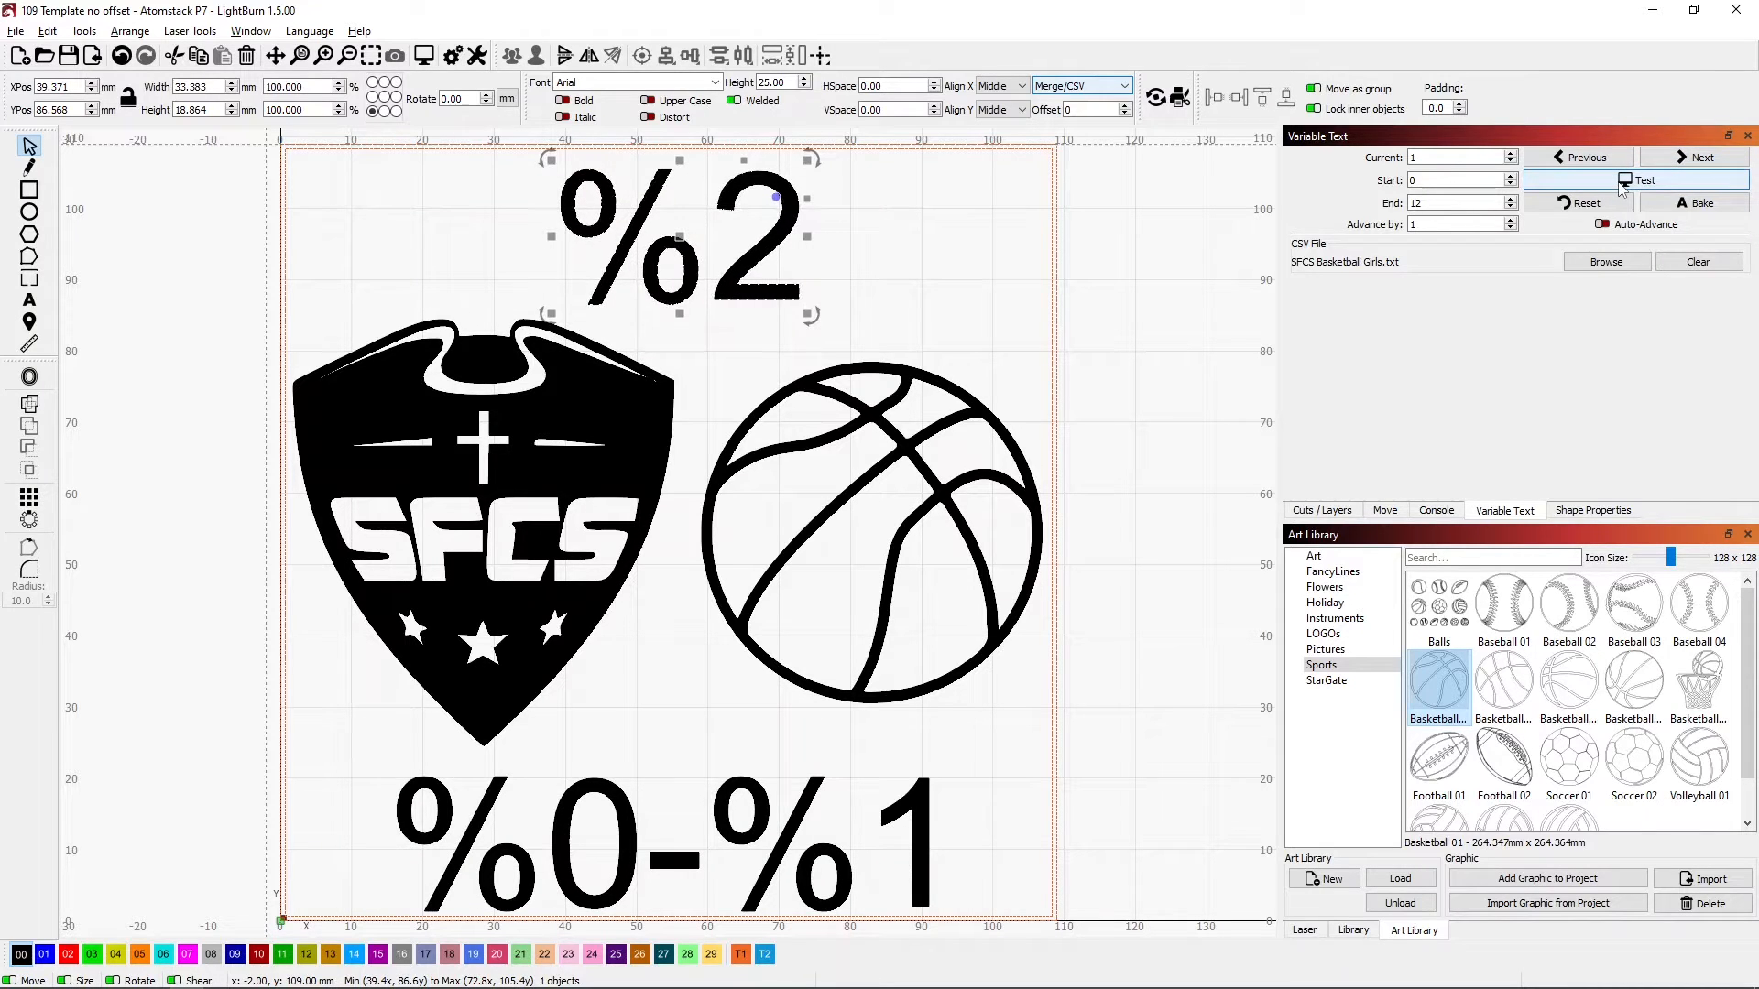
click(1622, 187)
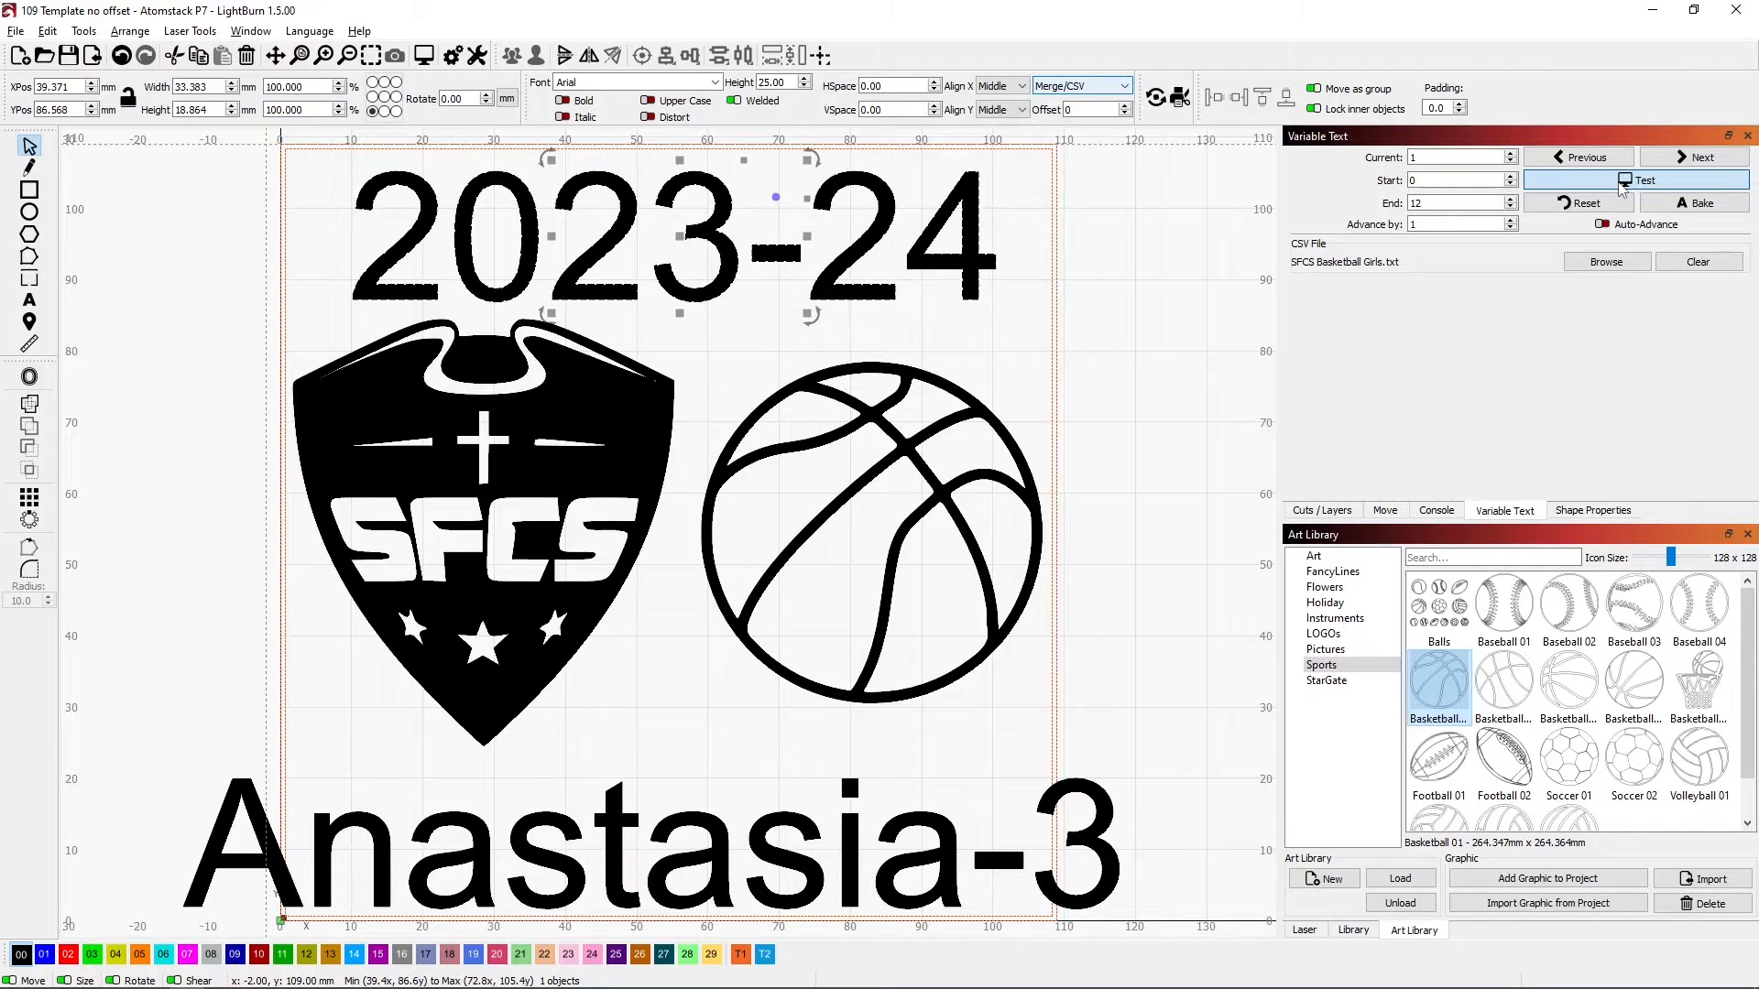
click(1622, 187)
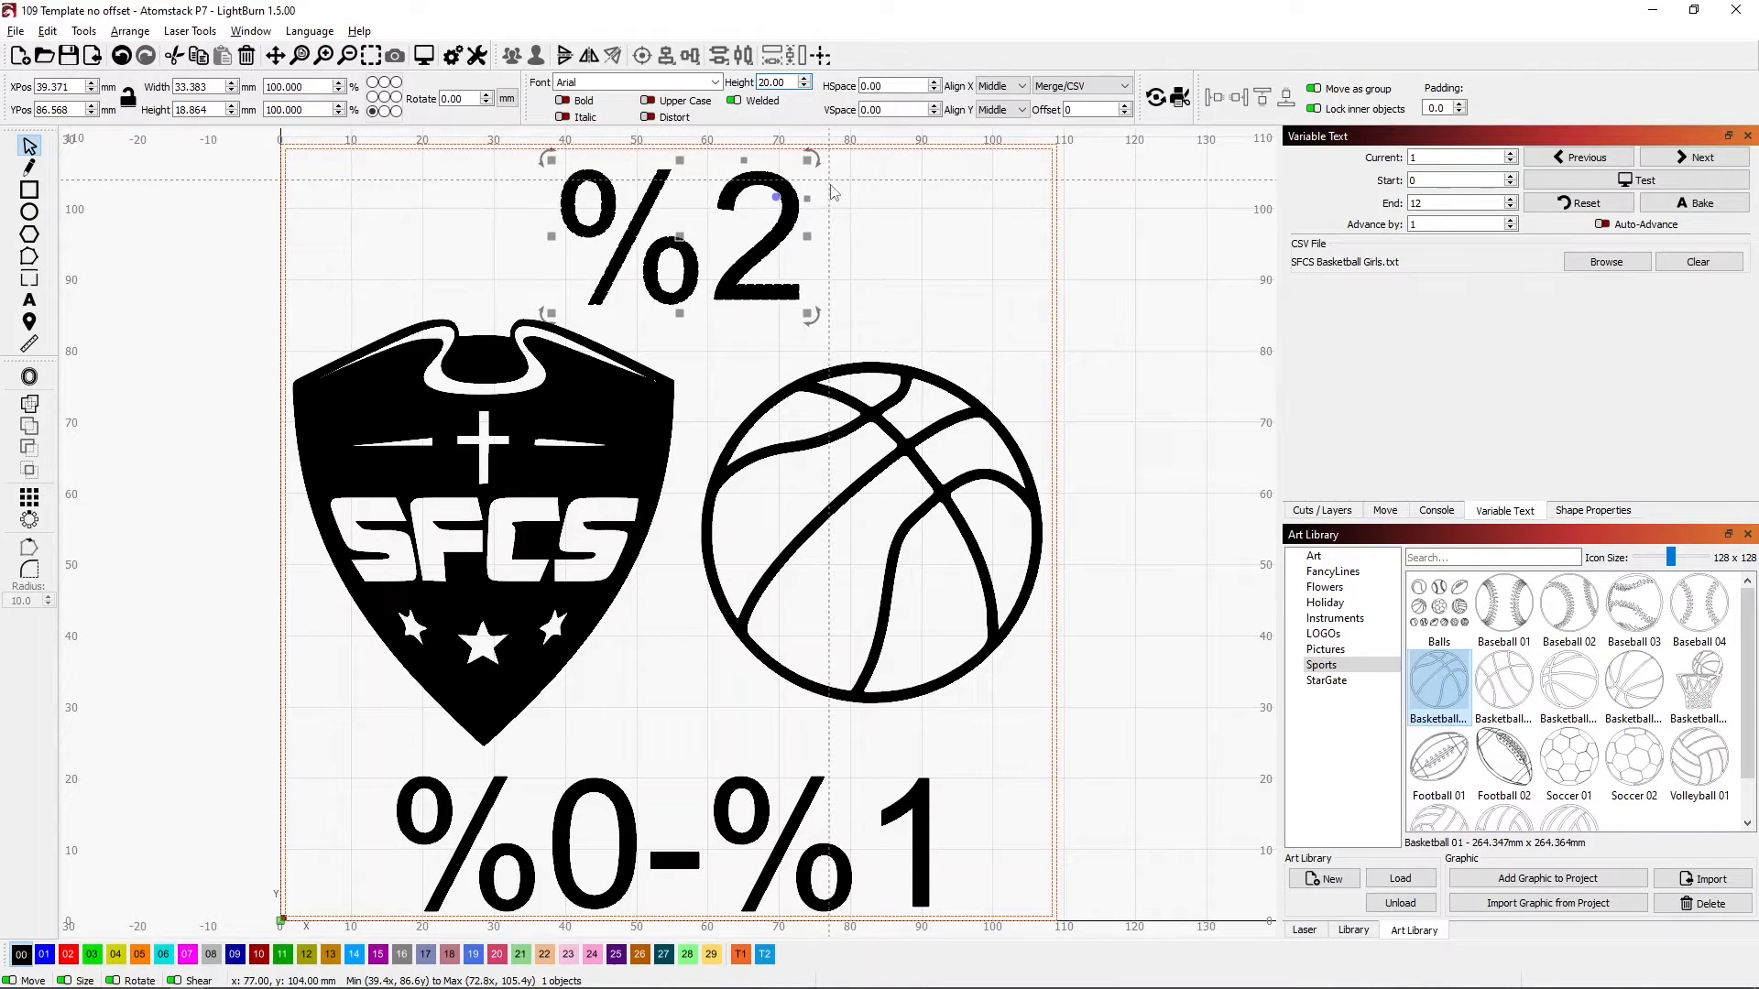
Set the "%2" text height to 20 mm and the "%0-%1" text height to 16 mm, and test the merged text
key(Return)
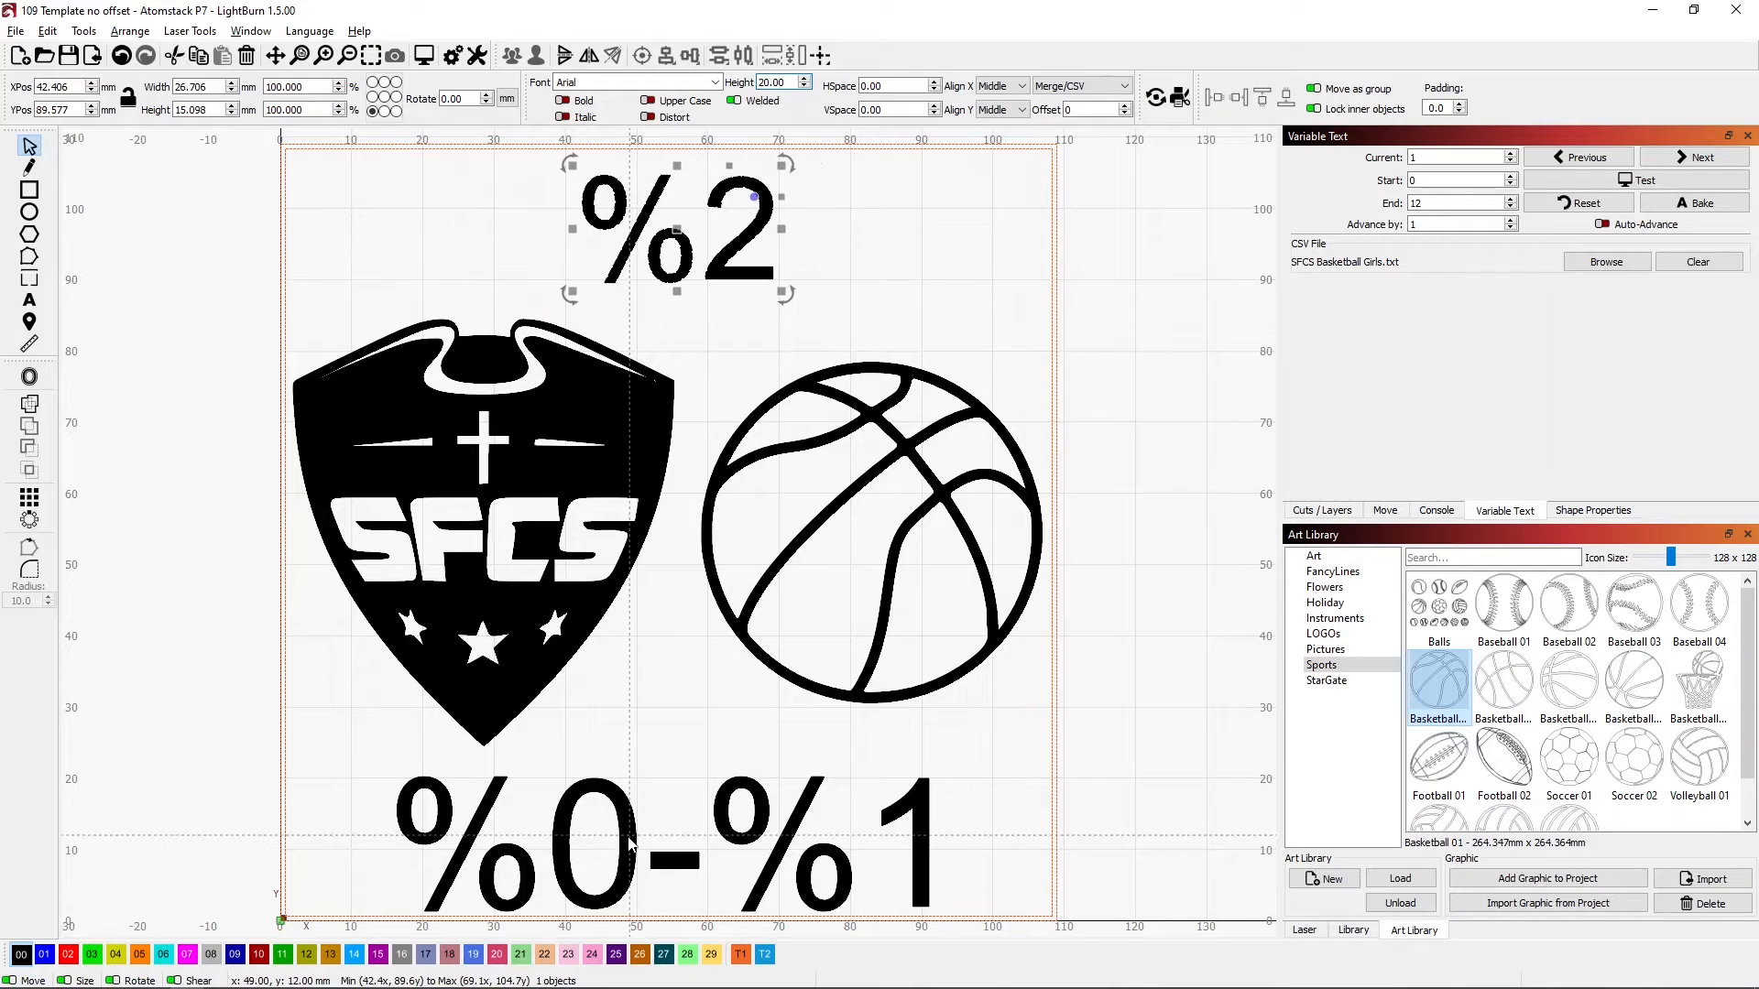
click(632, 841)
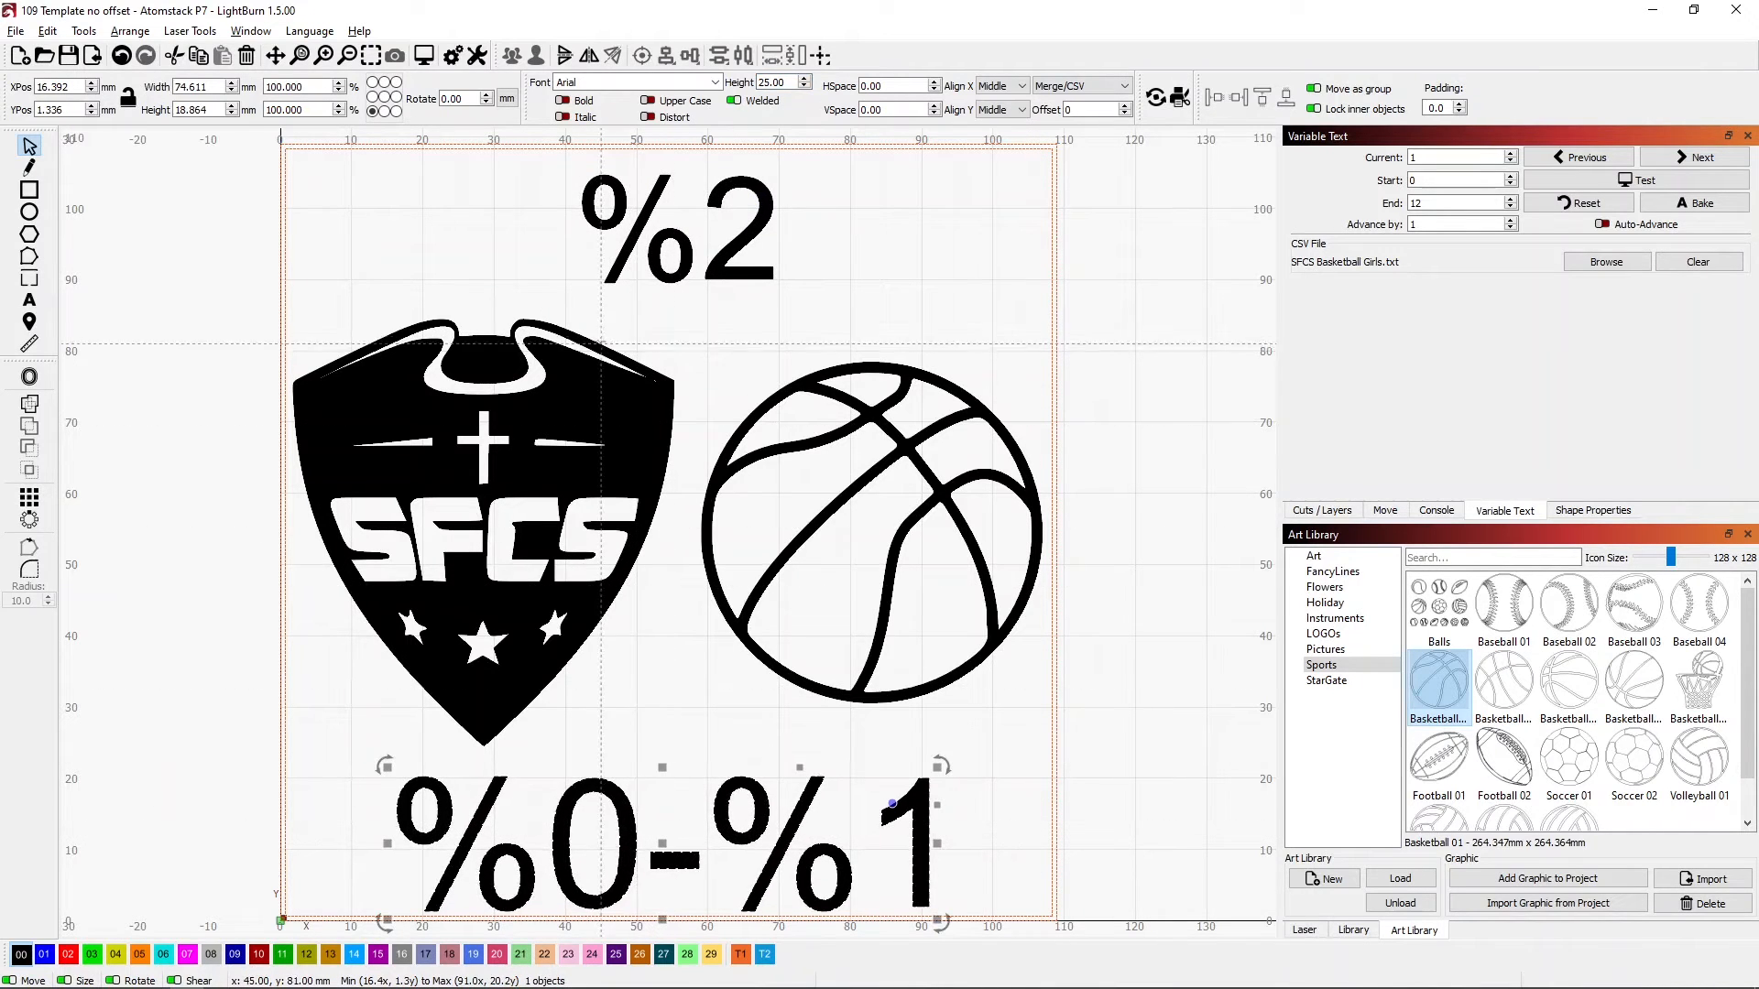
double_click(787, 80)
text(16)
key(Return)
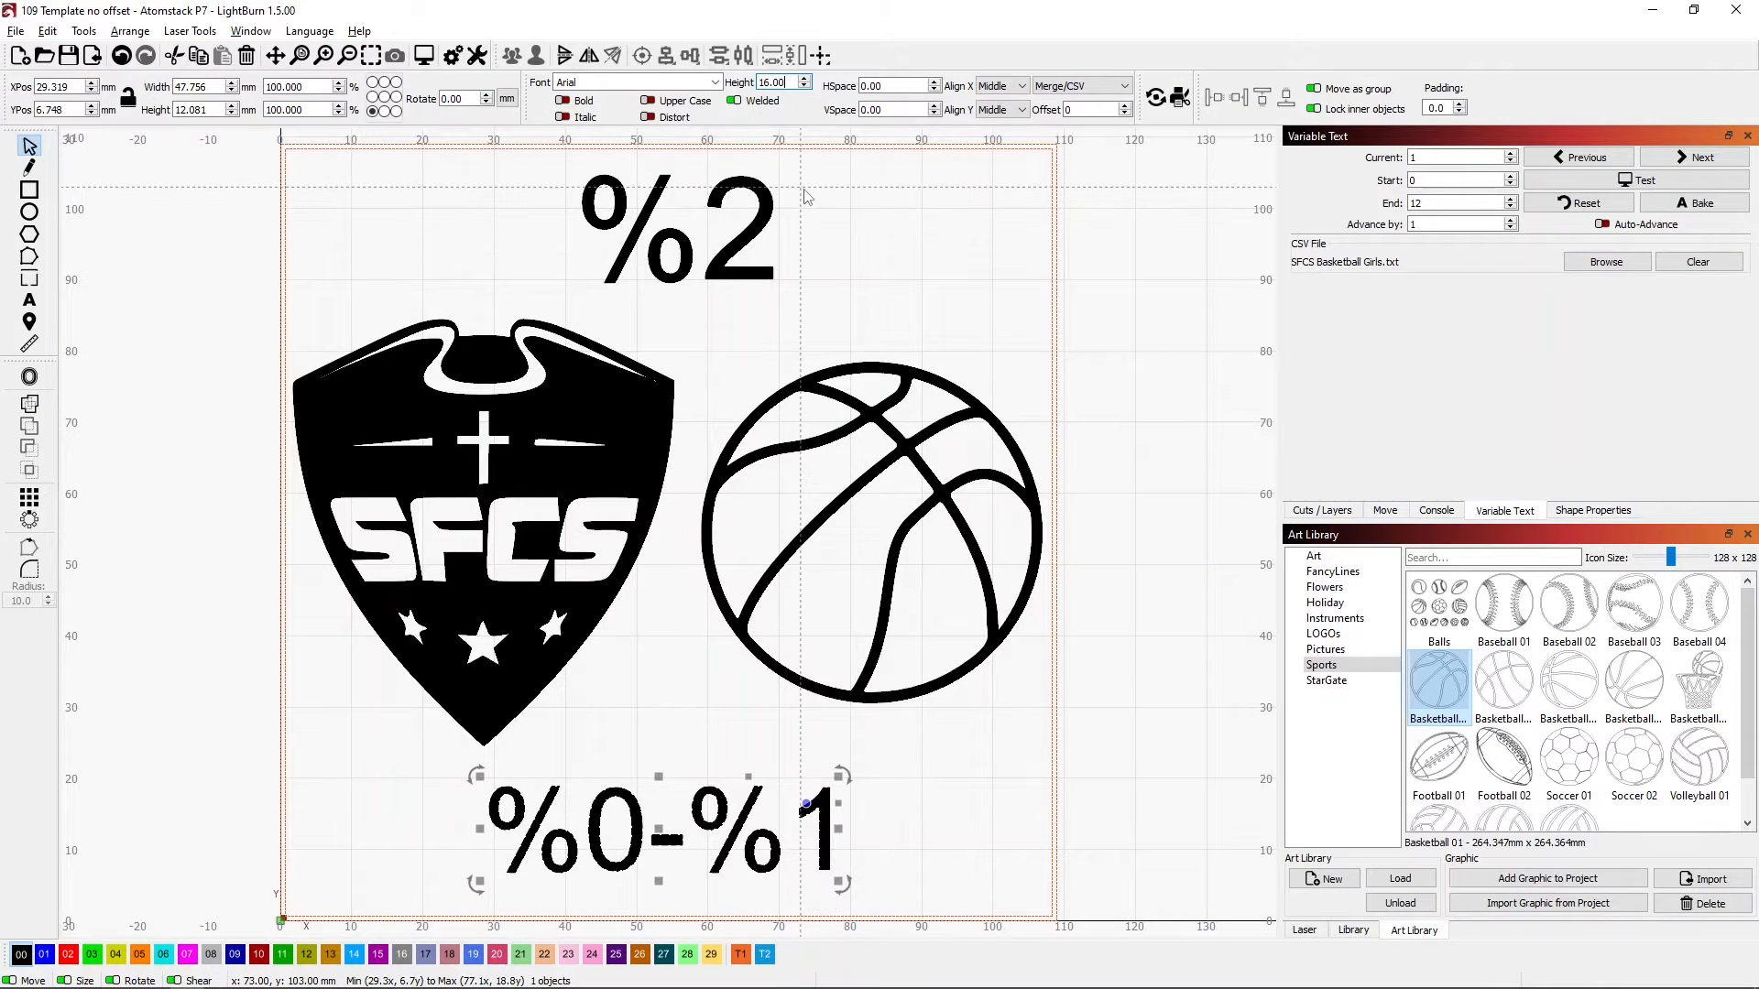
click(1617, 180)
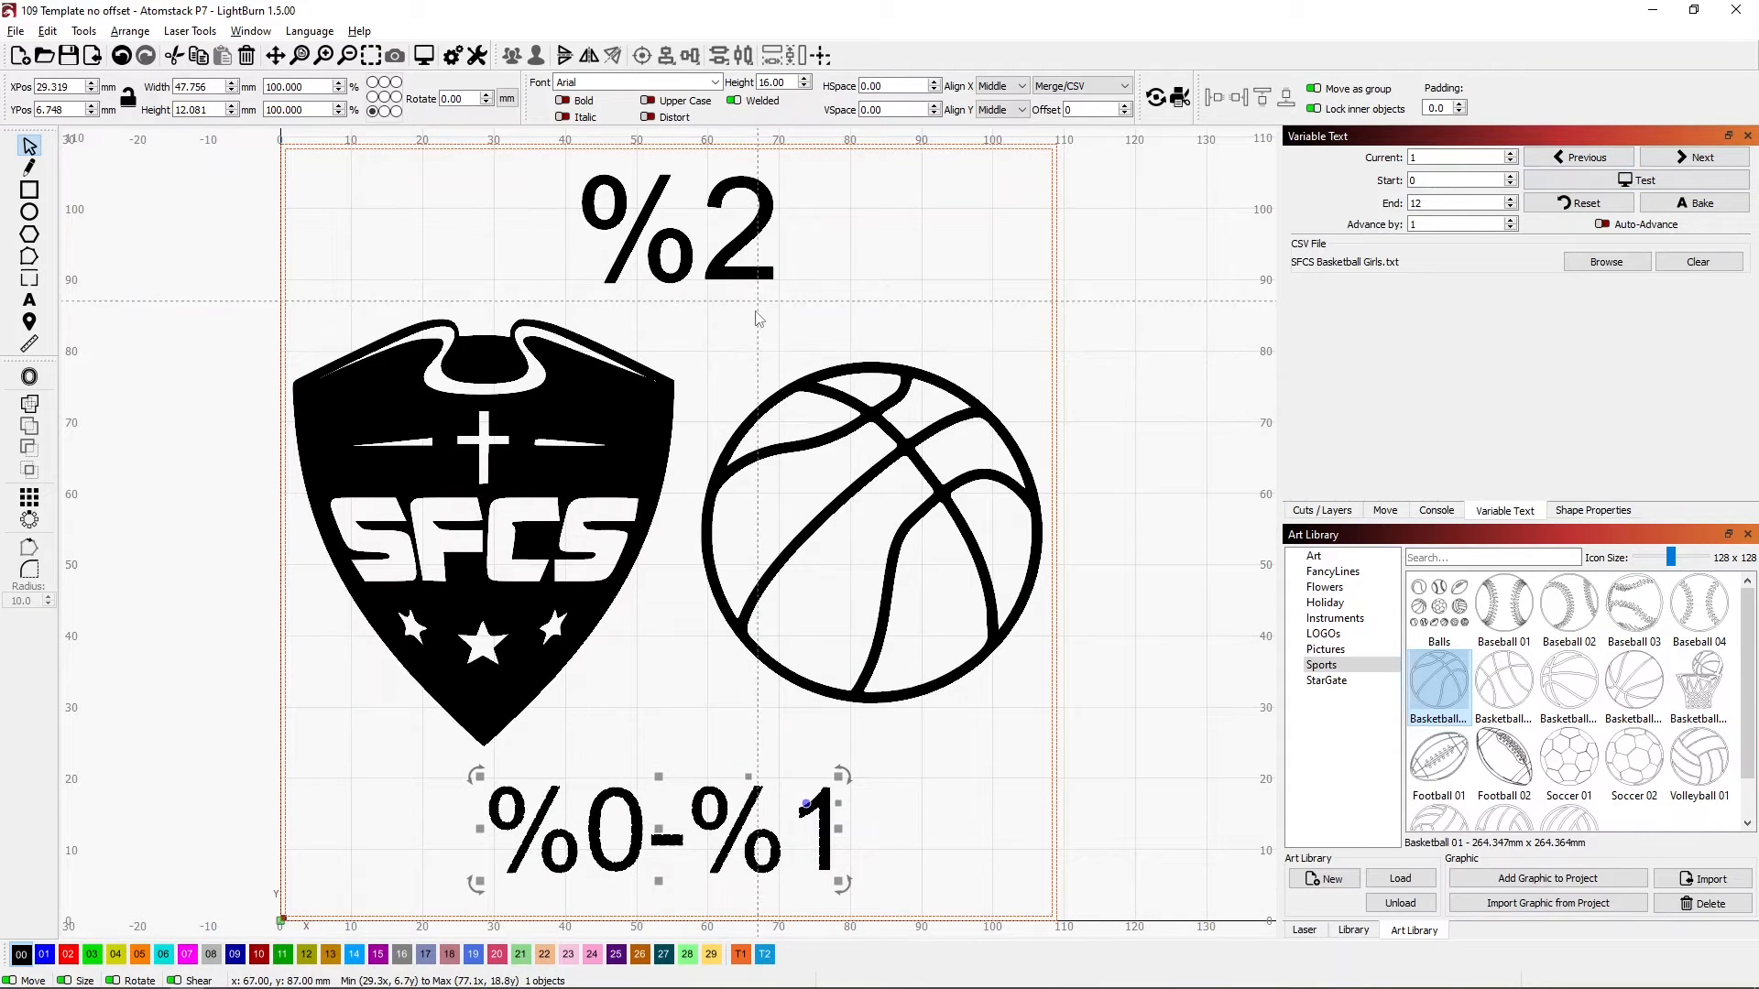
Change the "%2" text's font to Arial Black and nudge it 1 mm up
click(728, 252)
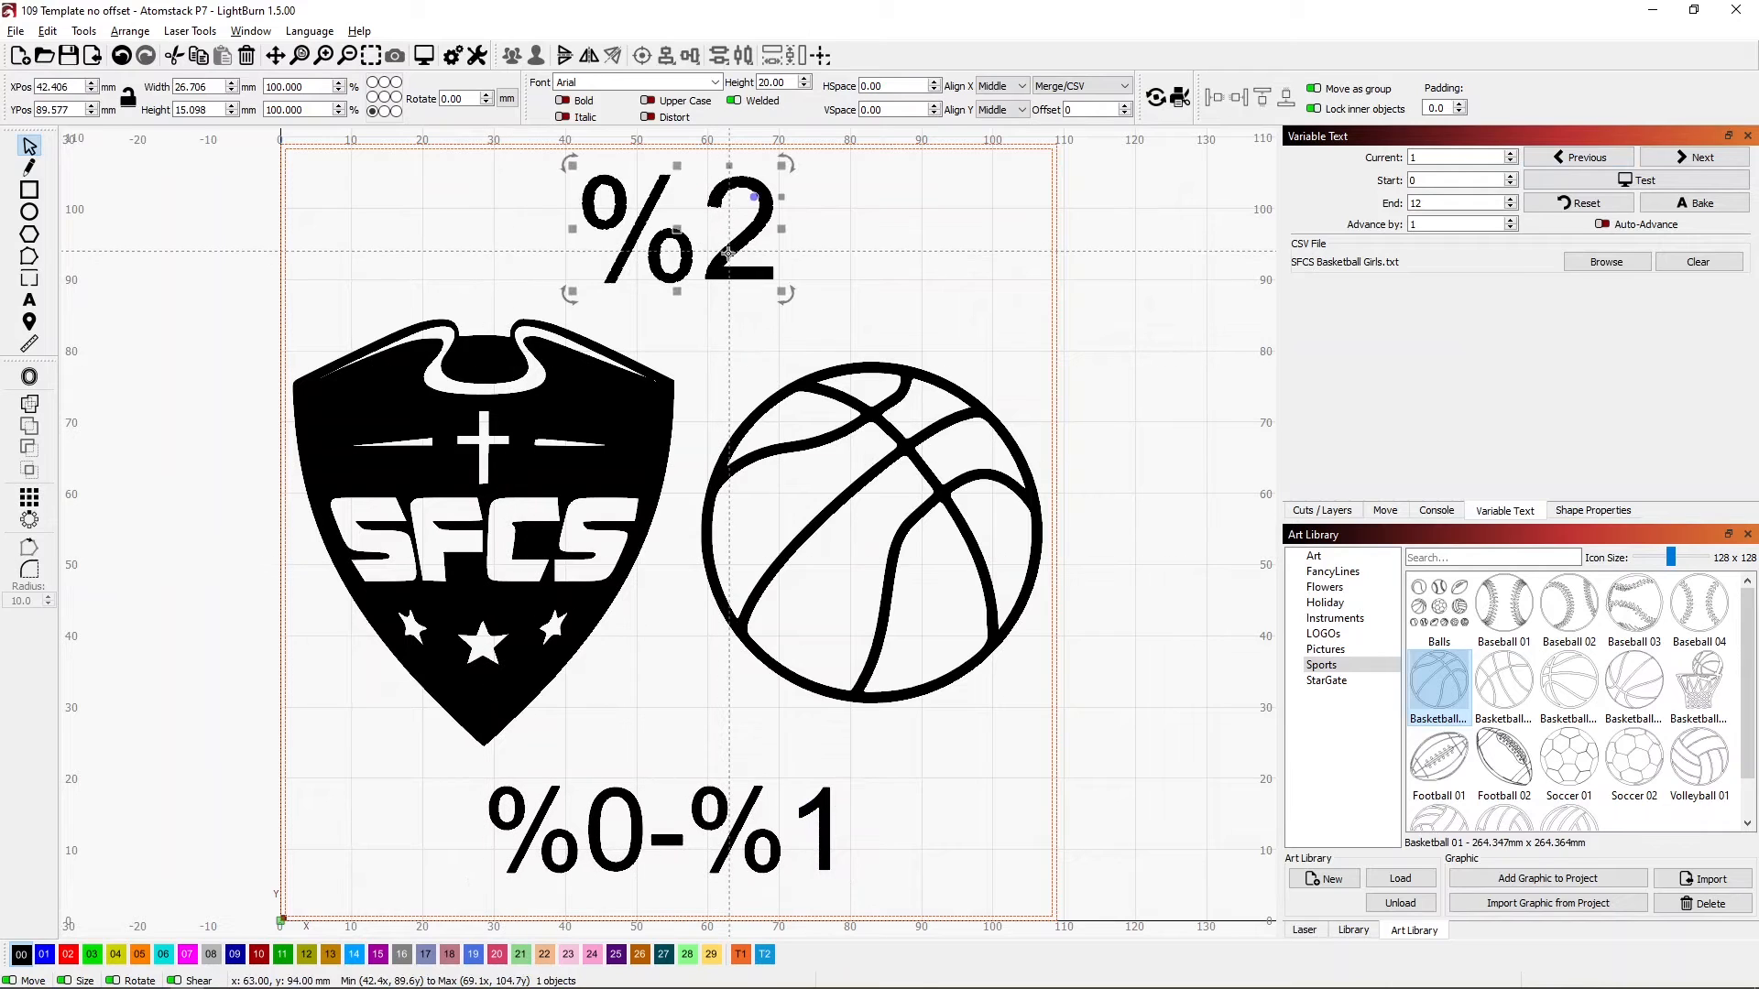
click(716, 83)
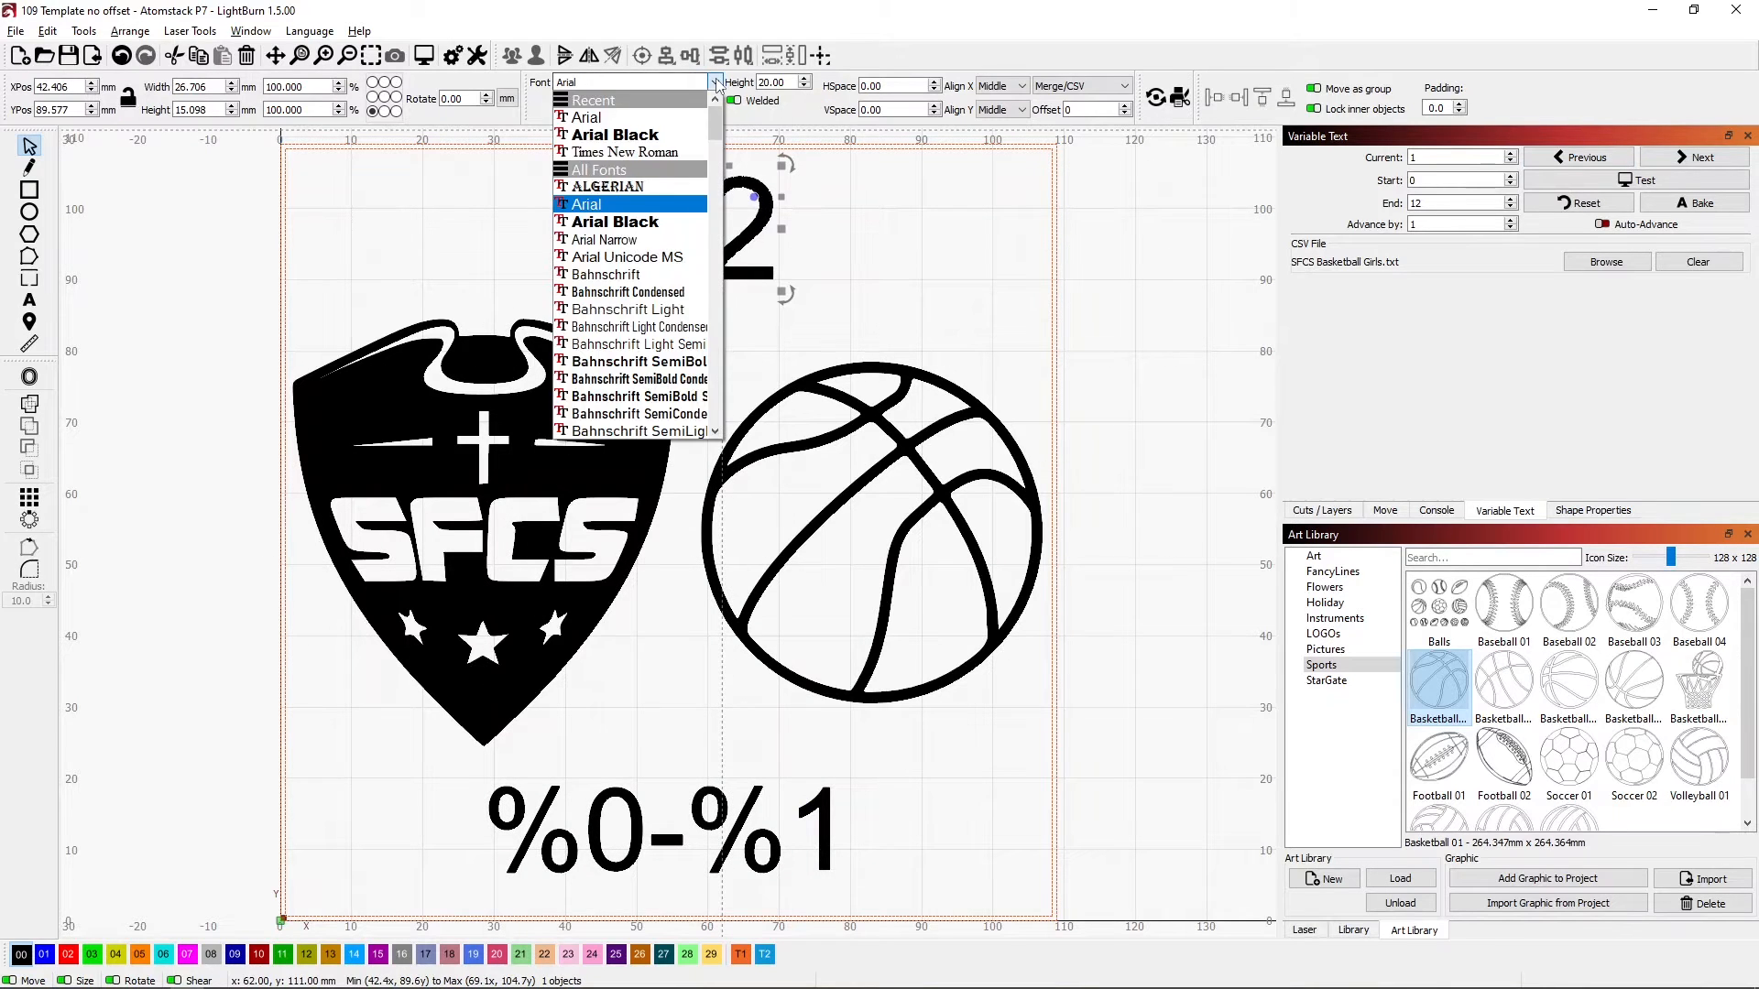
click(632, 222)
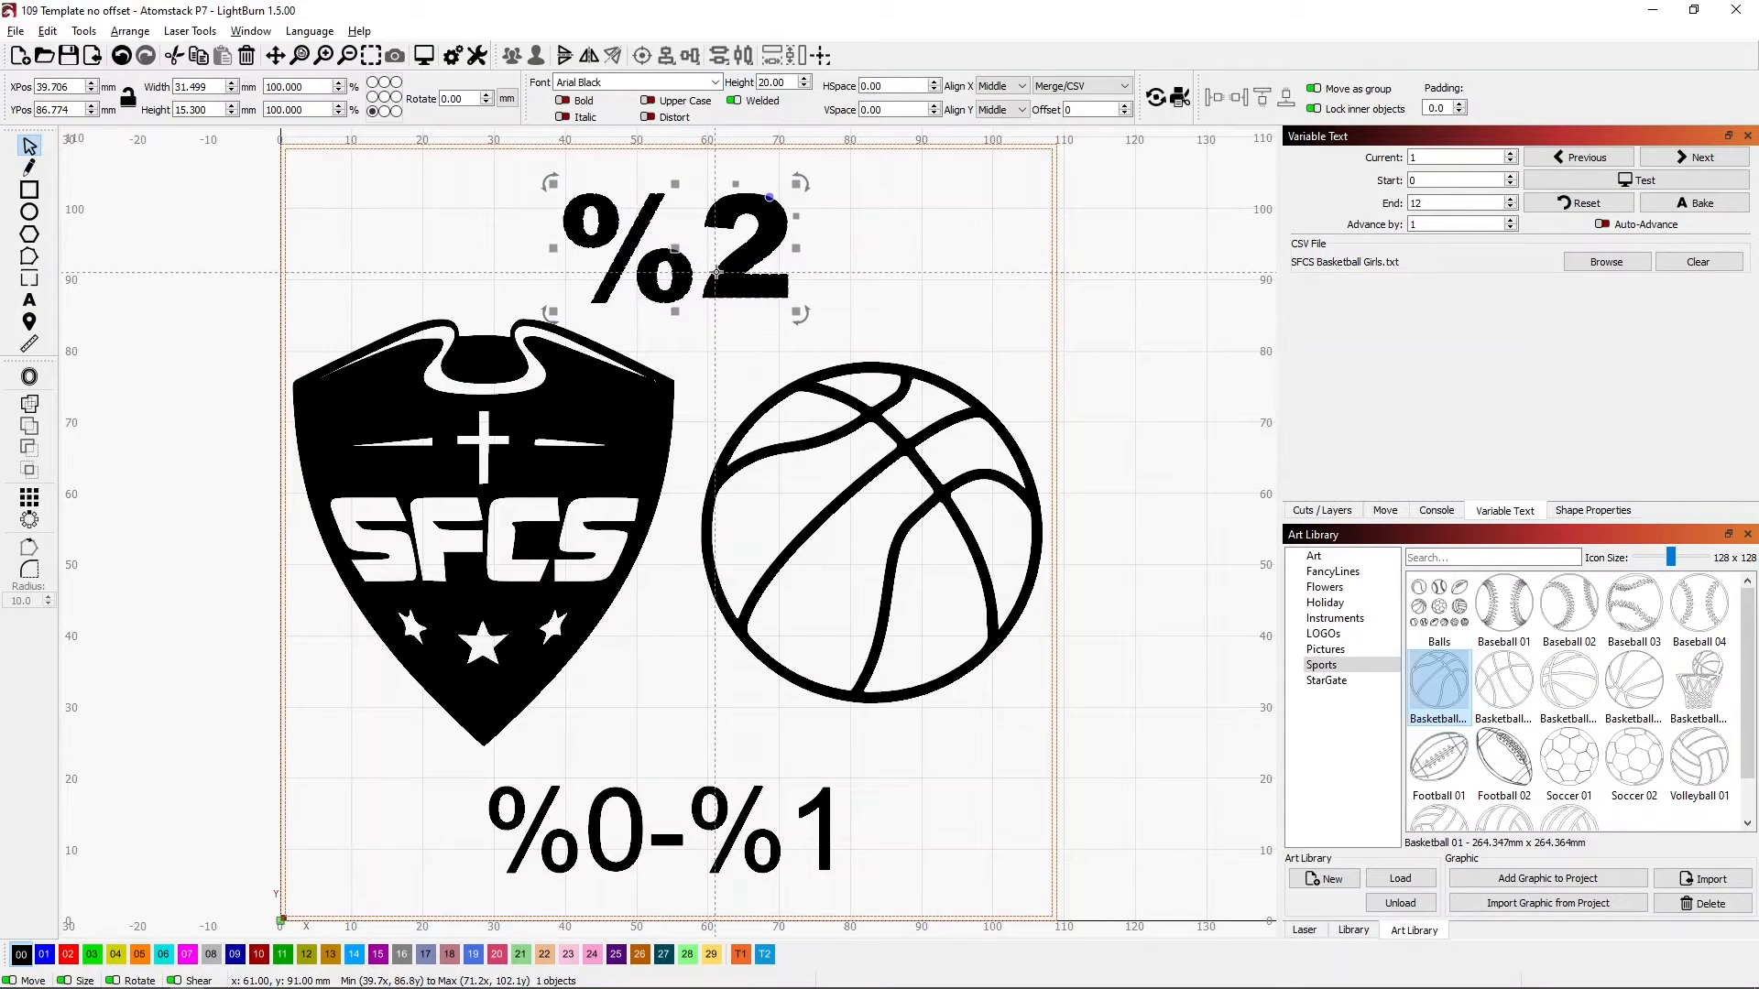
key(Up)
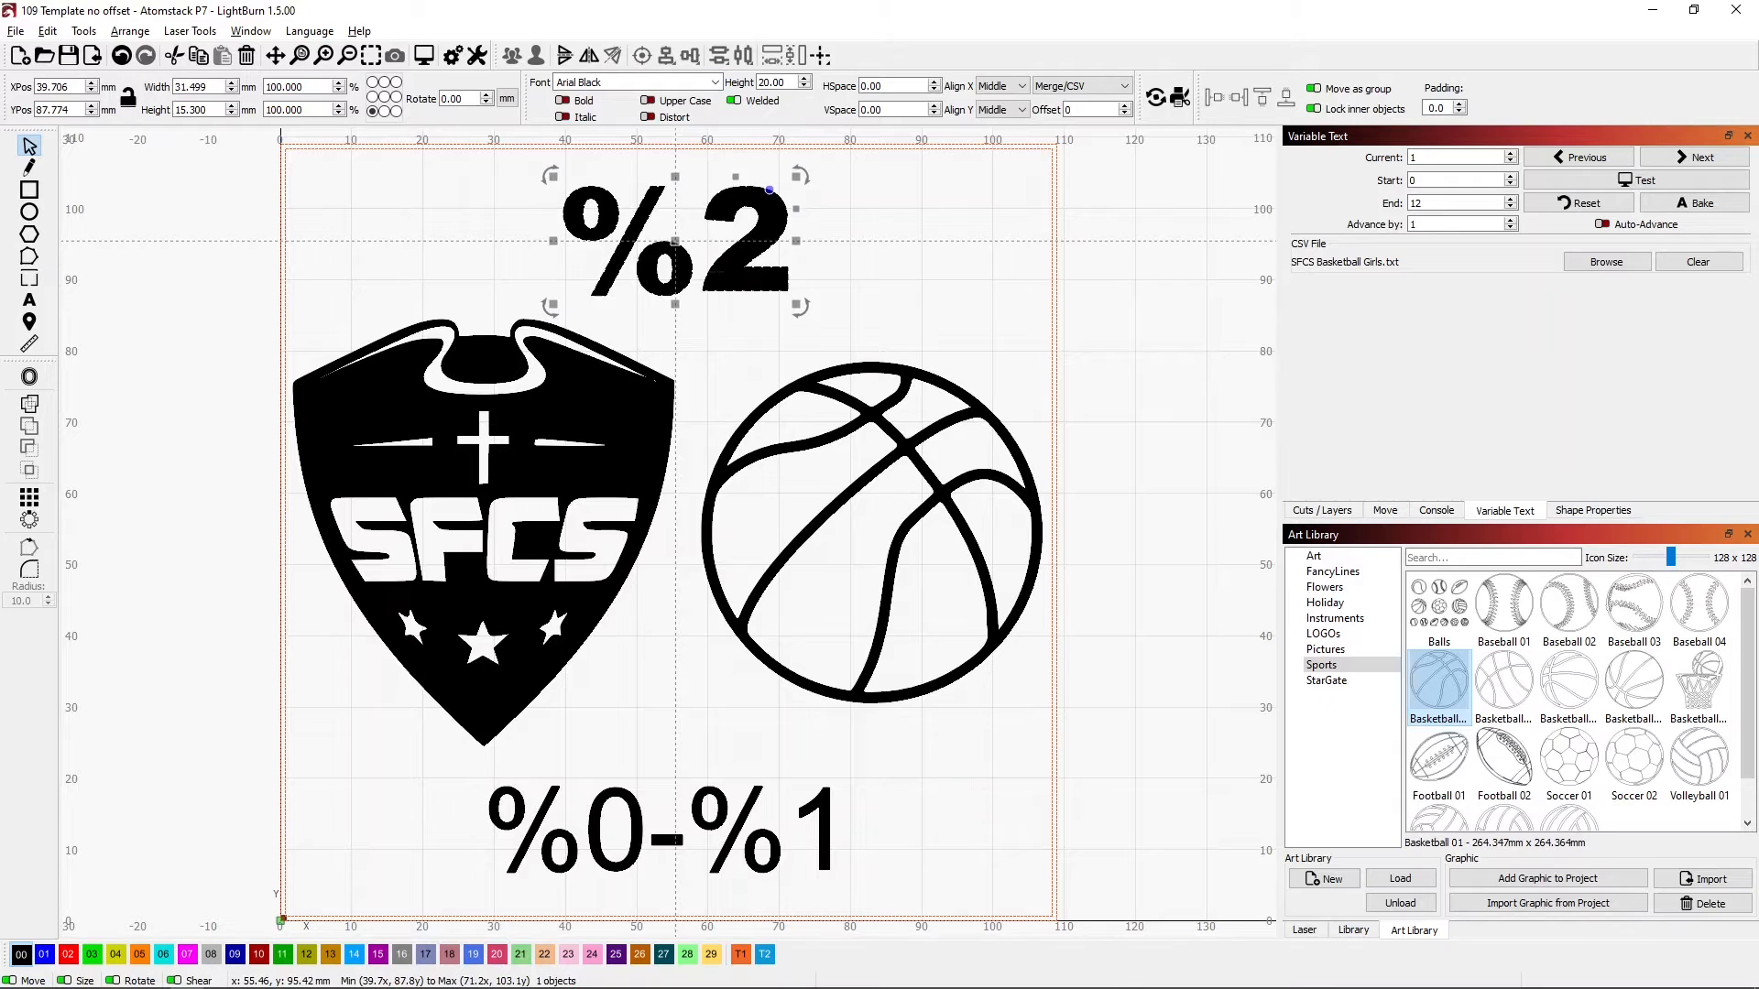
Change the "%0-%1" text's font to Arial Black and test the merged text
click(639, 841)
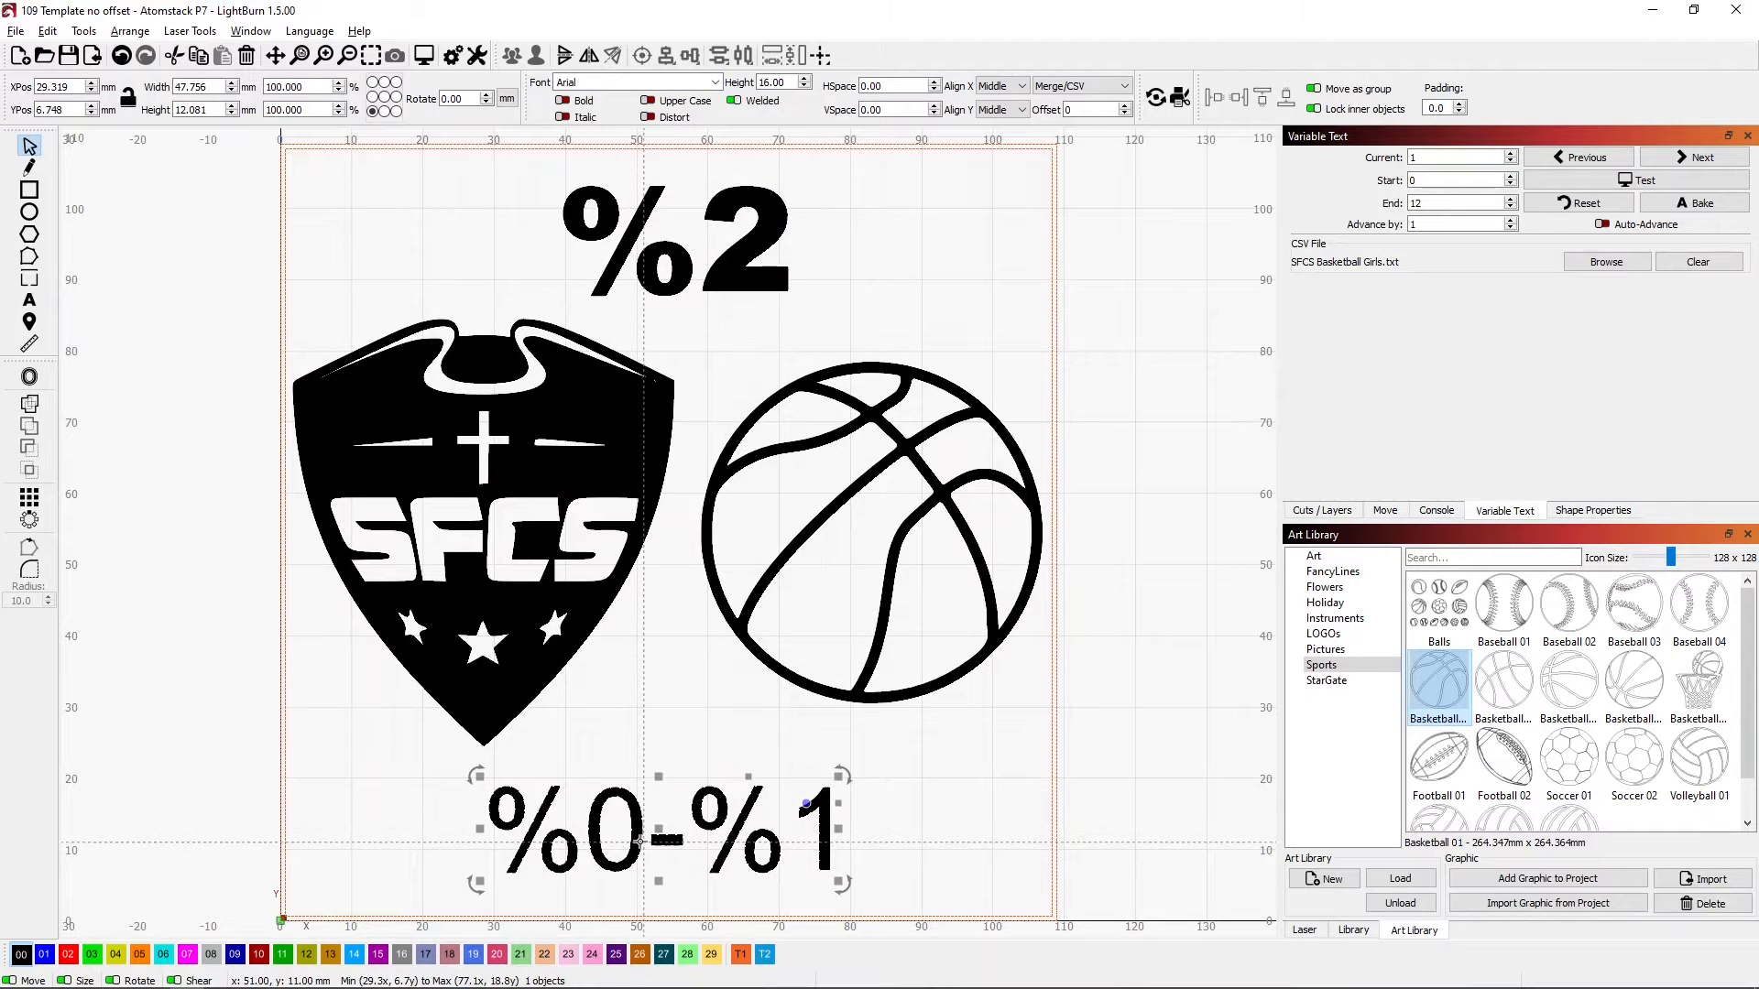
click(714, 82)
click(614, 221)
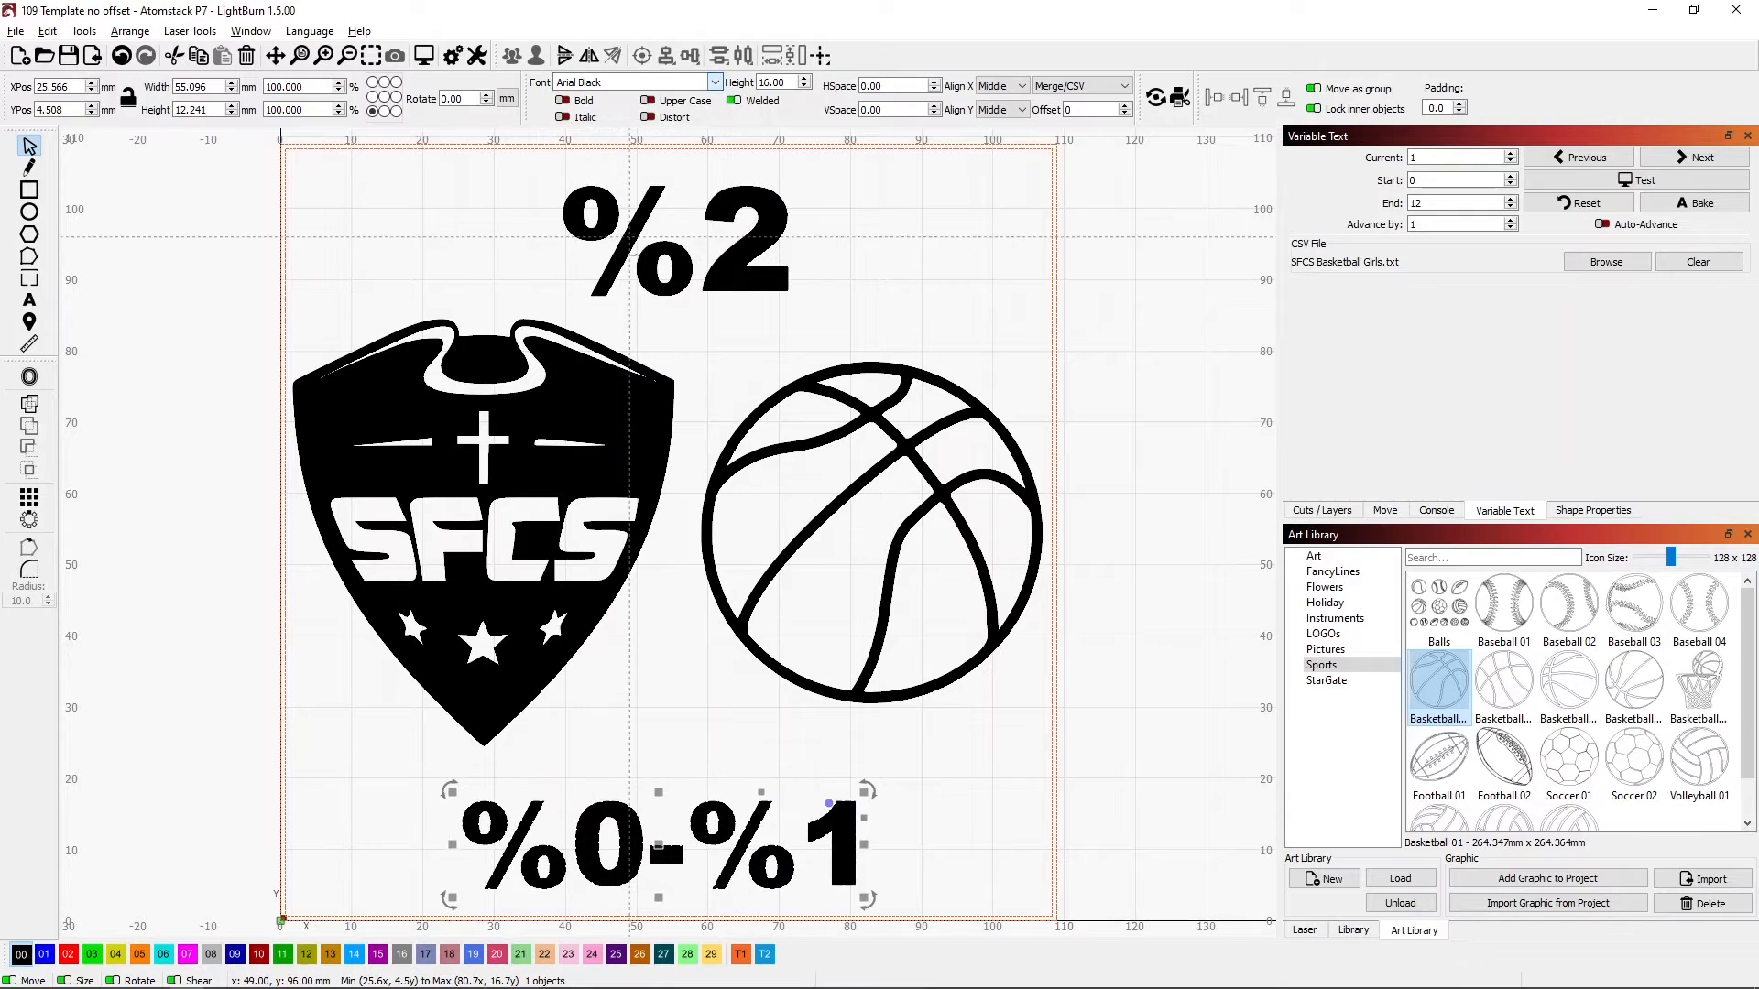
click(1601, 182)
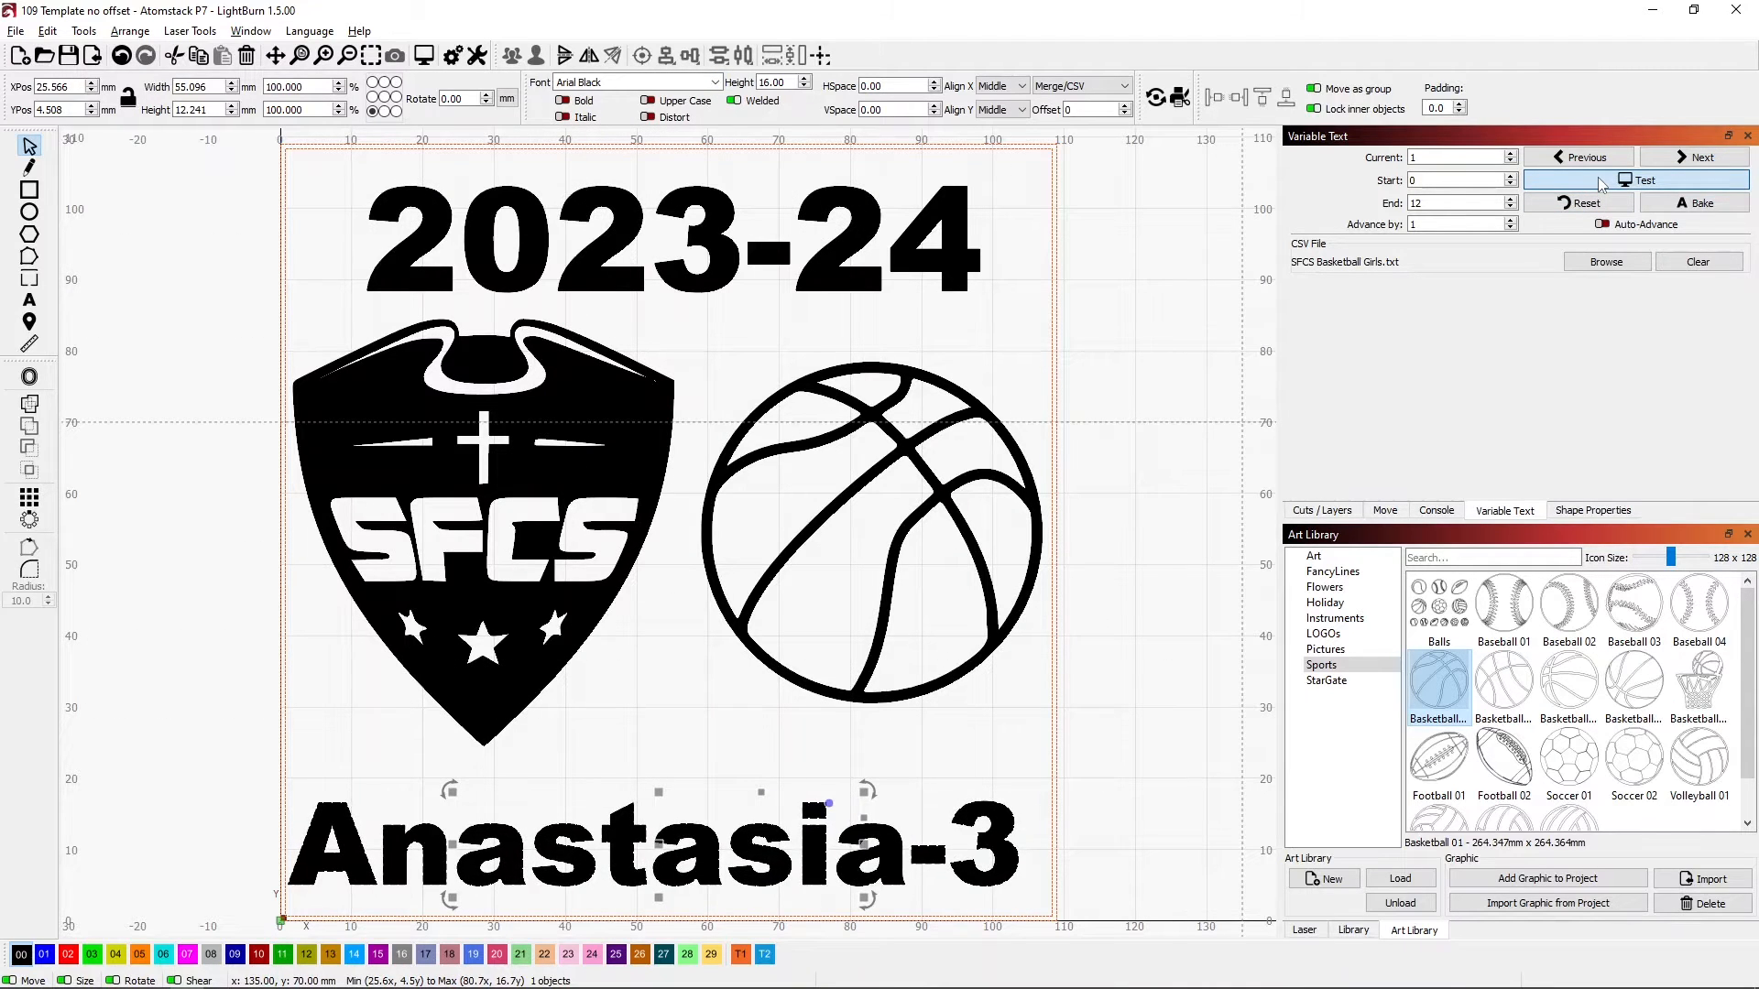
click(1601, 181)
Align the "%2" text with the outer template square so it is centred across the template's width
click(751, 229)
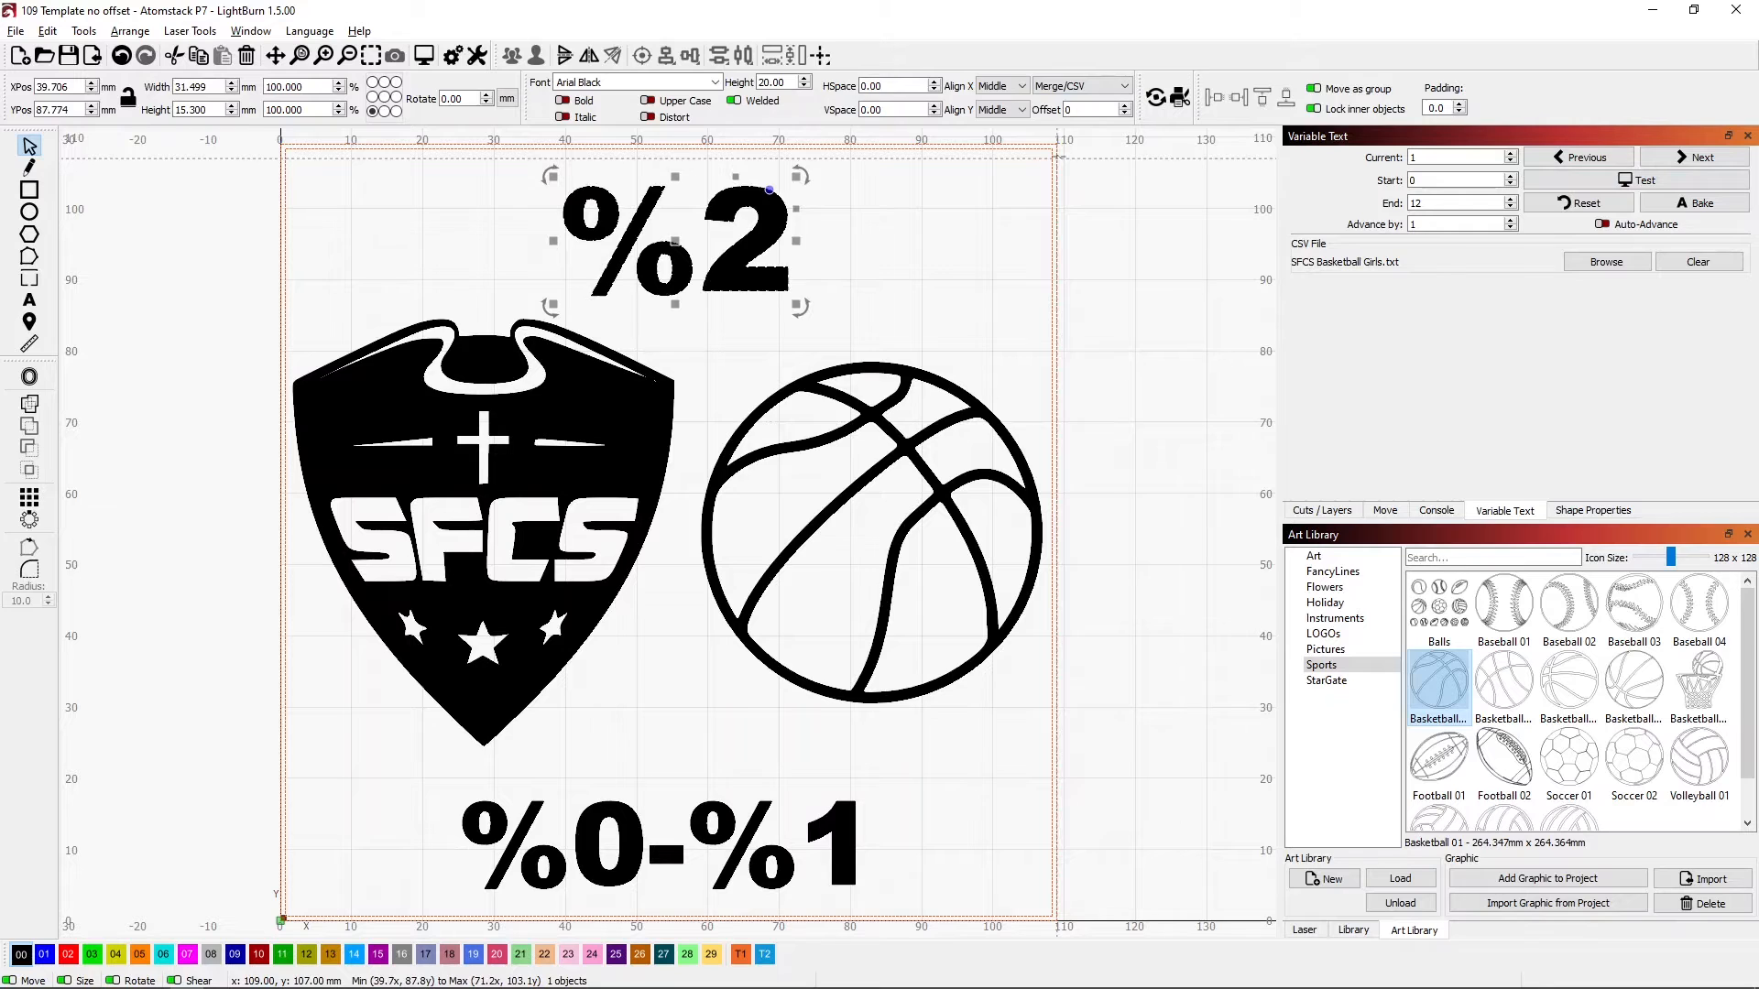
shift+click(1060, 156)
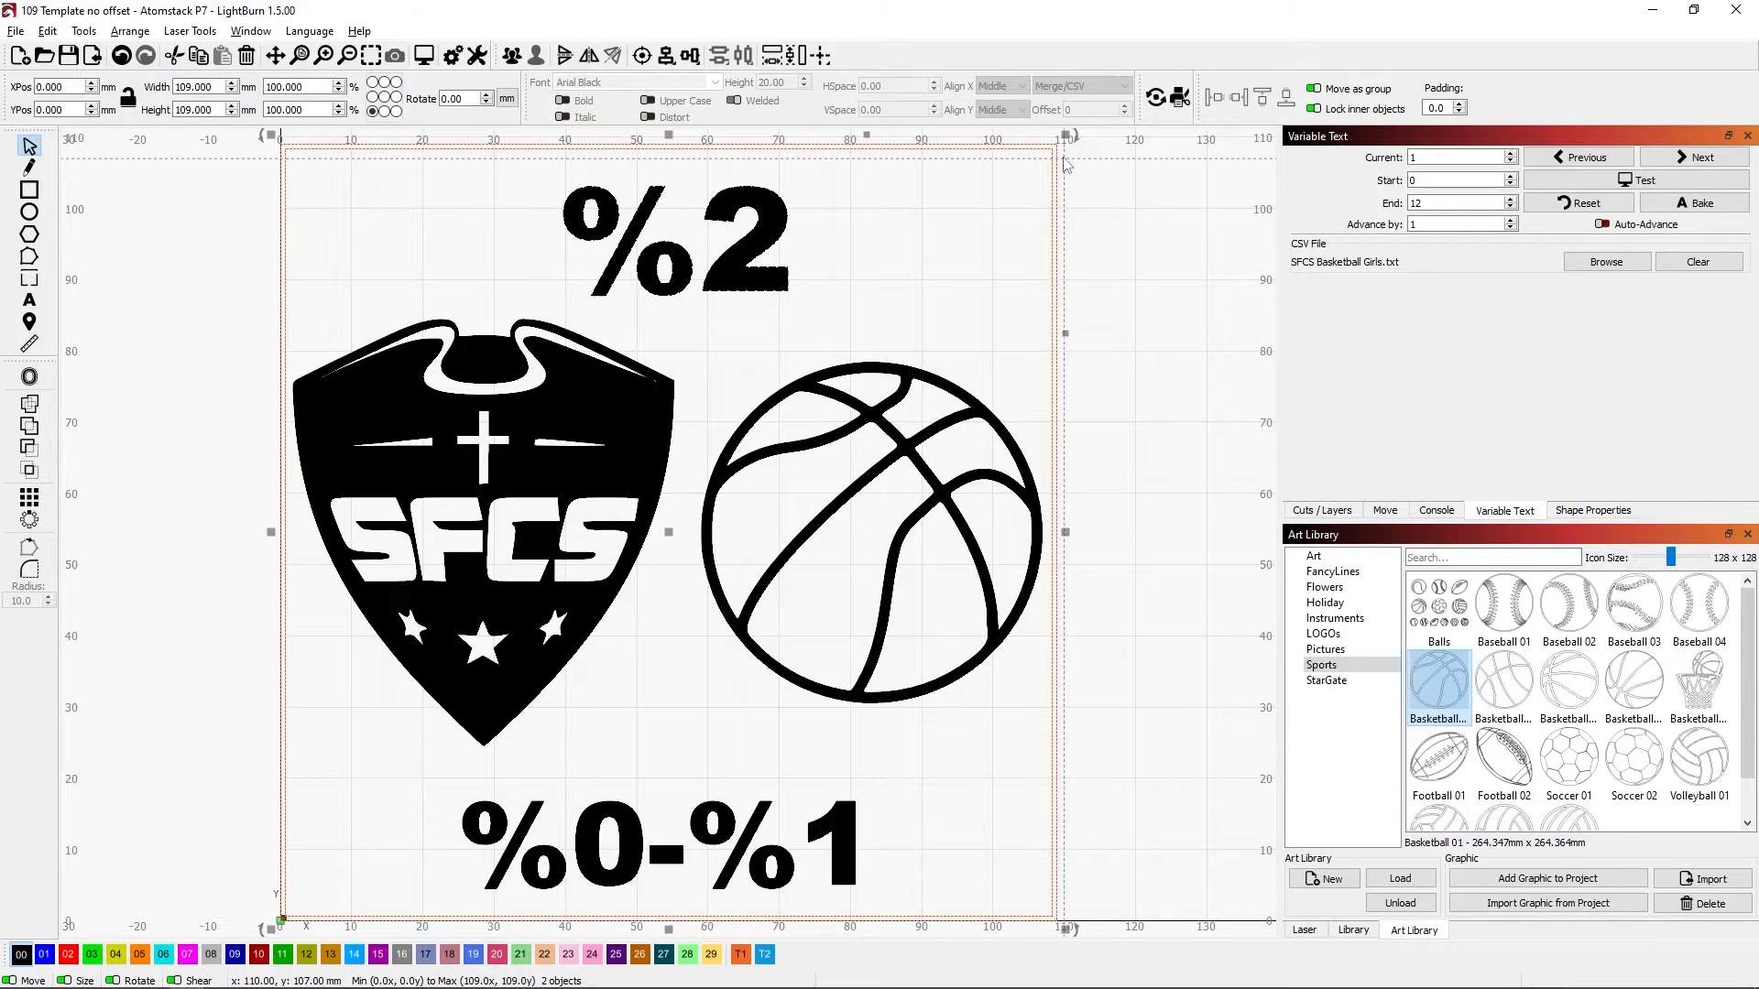
click(700, 66)
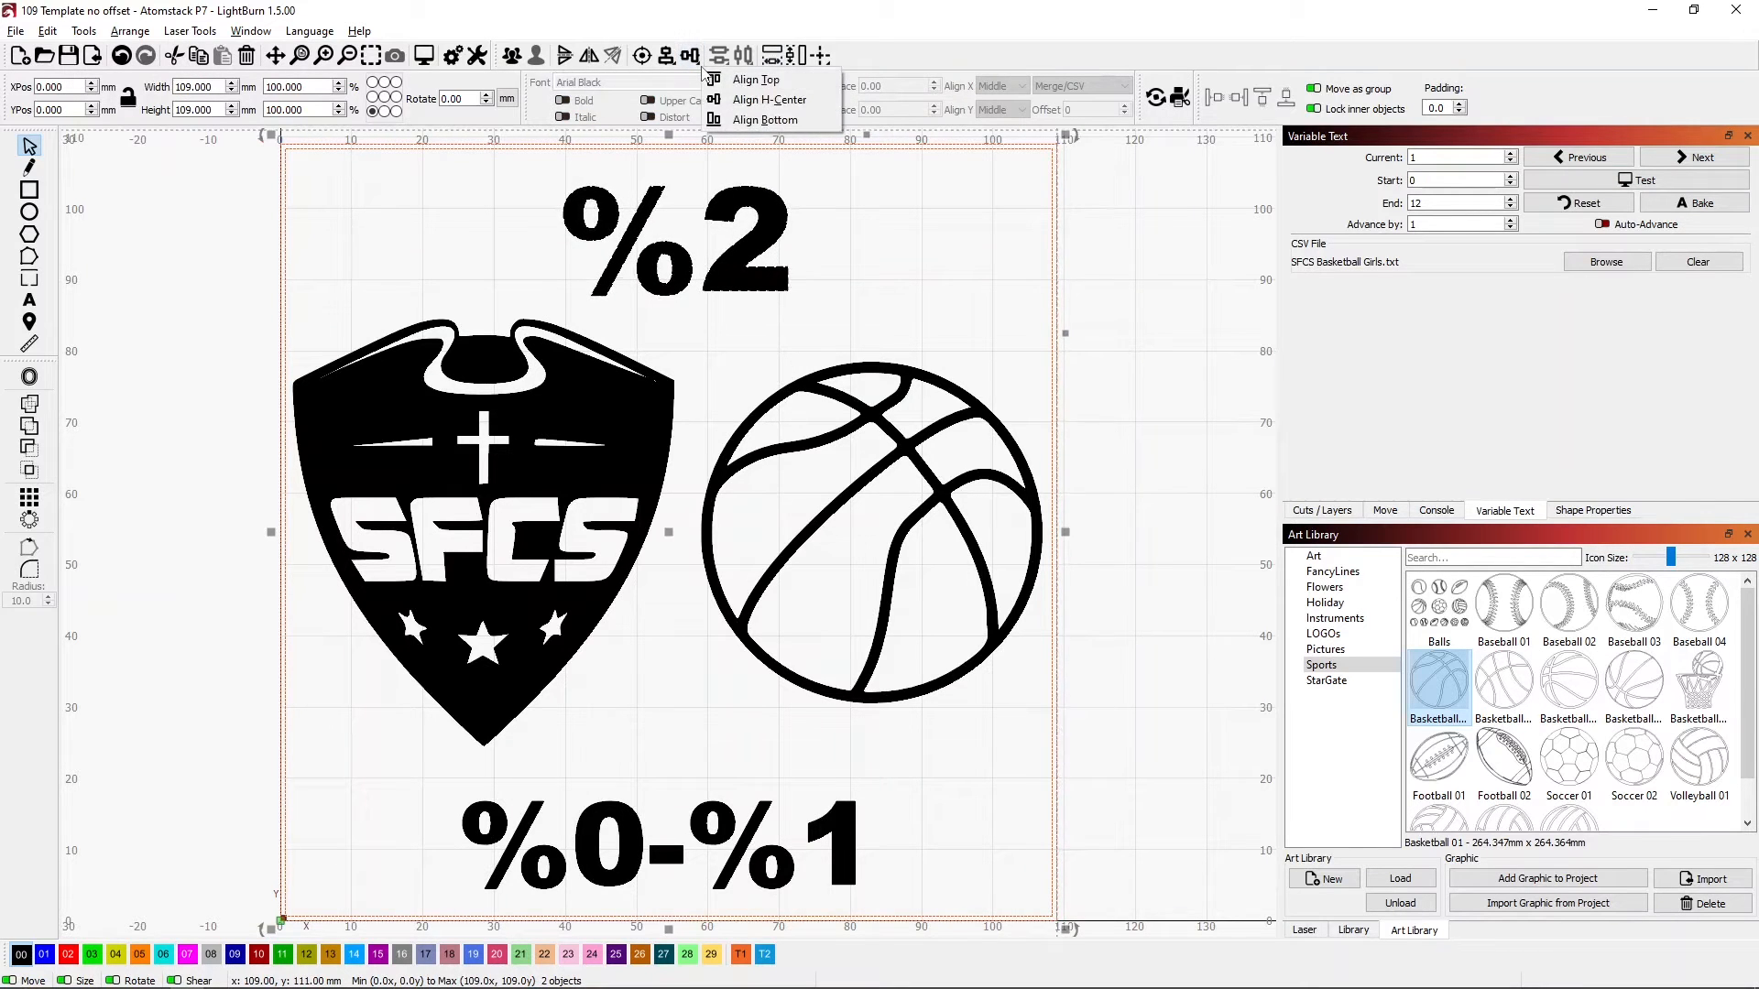
click(735, 101)
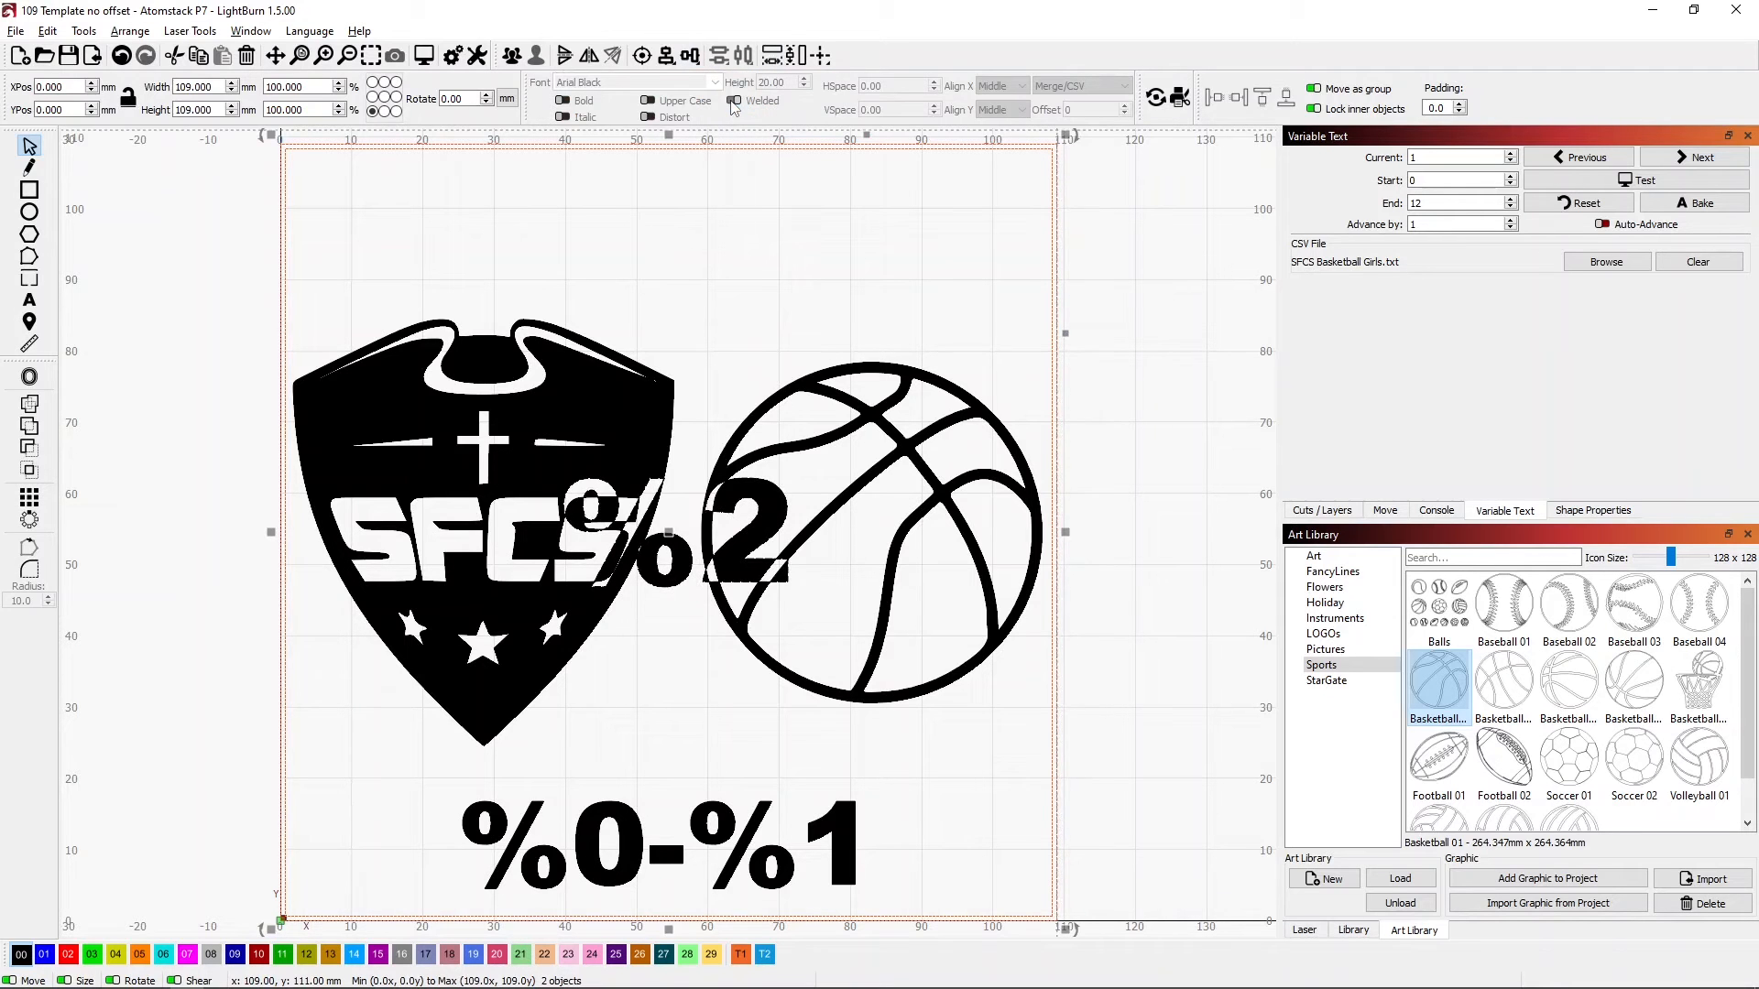
key(ctrl+z)
click(666, 56)
click(705, 98)
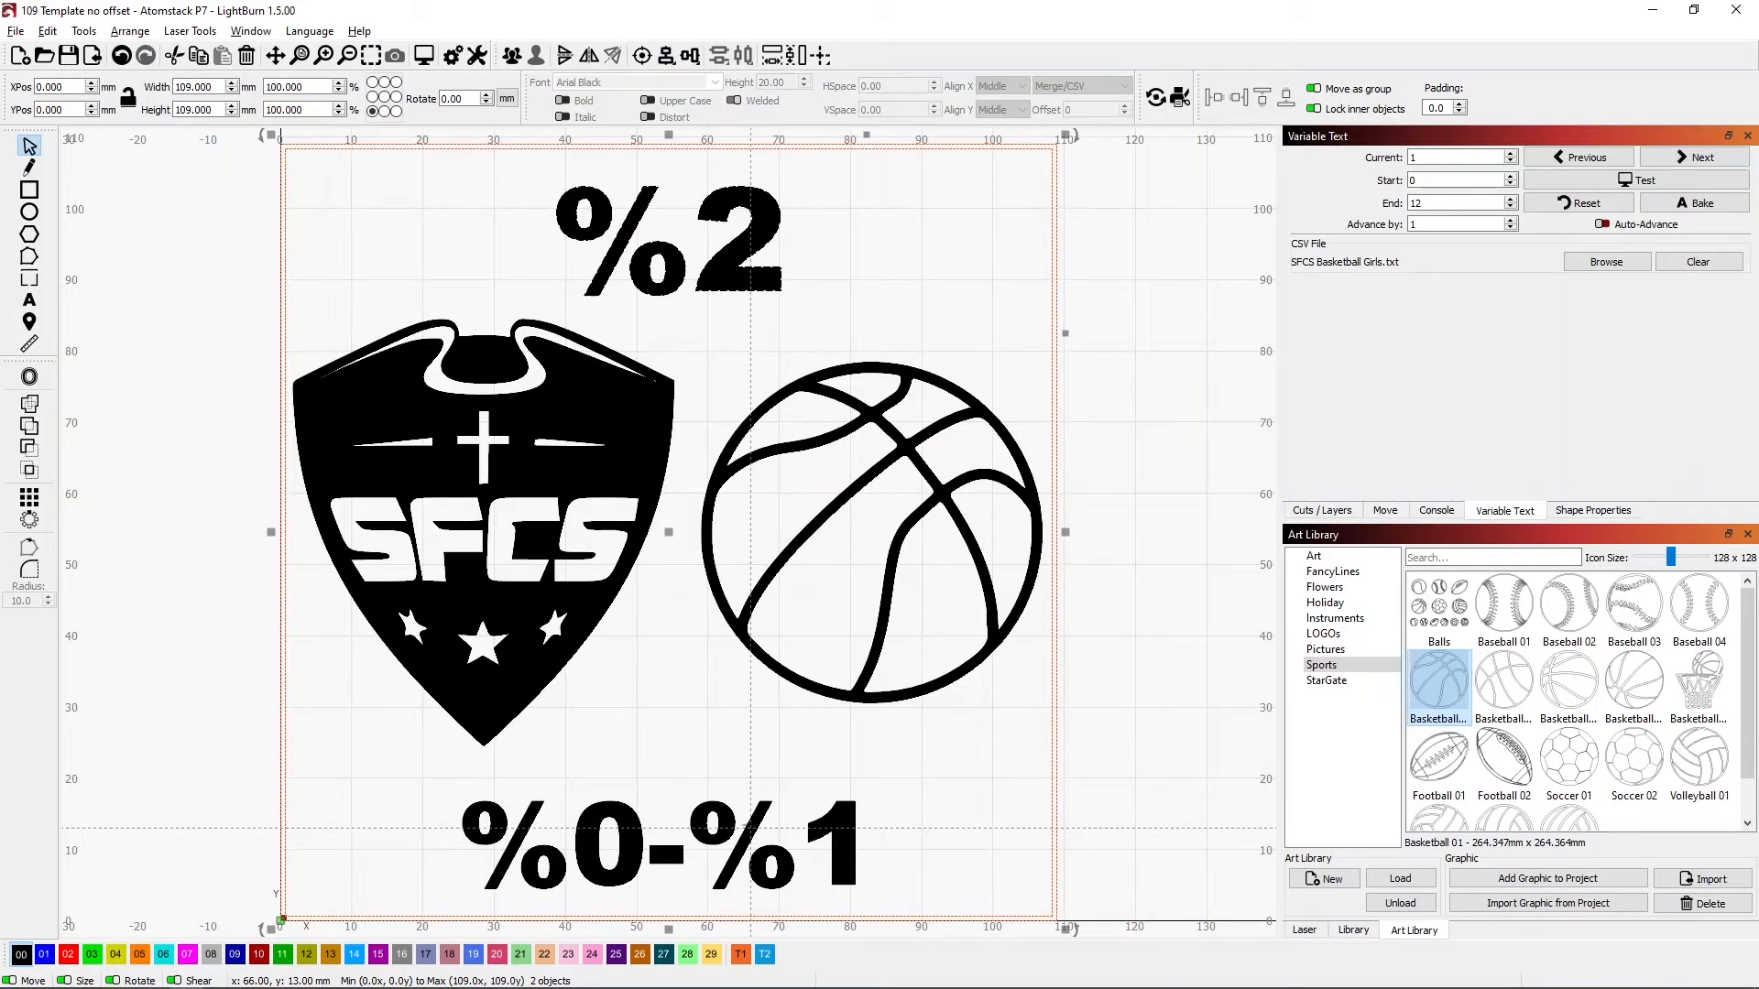
Centre the "%0-%1" text across the outer template square's width and test the merged text
click(751, 828)
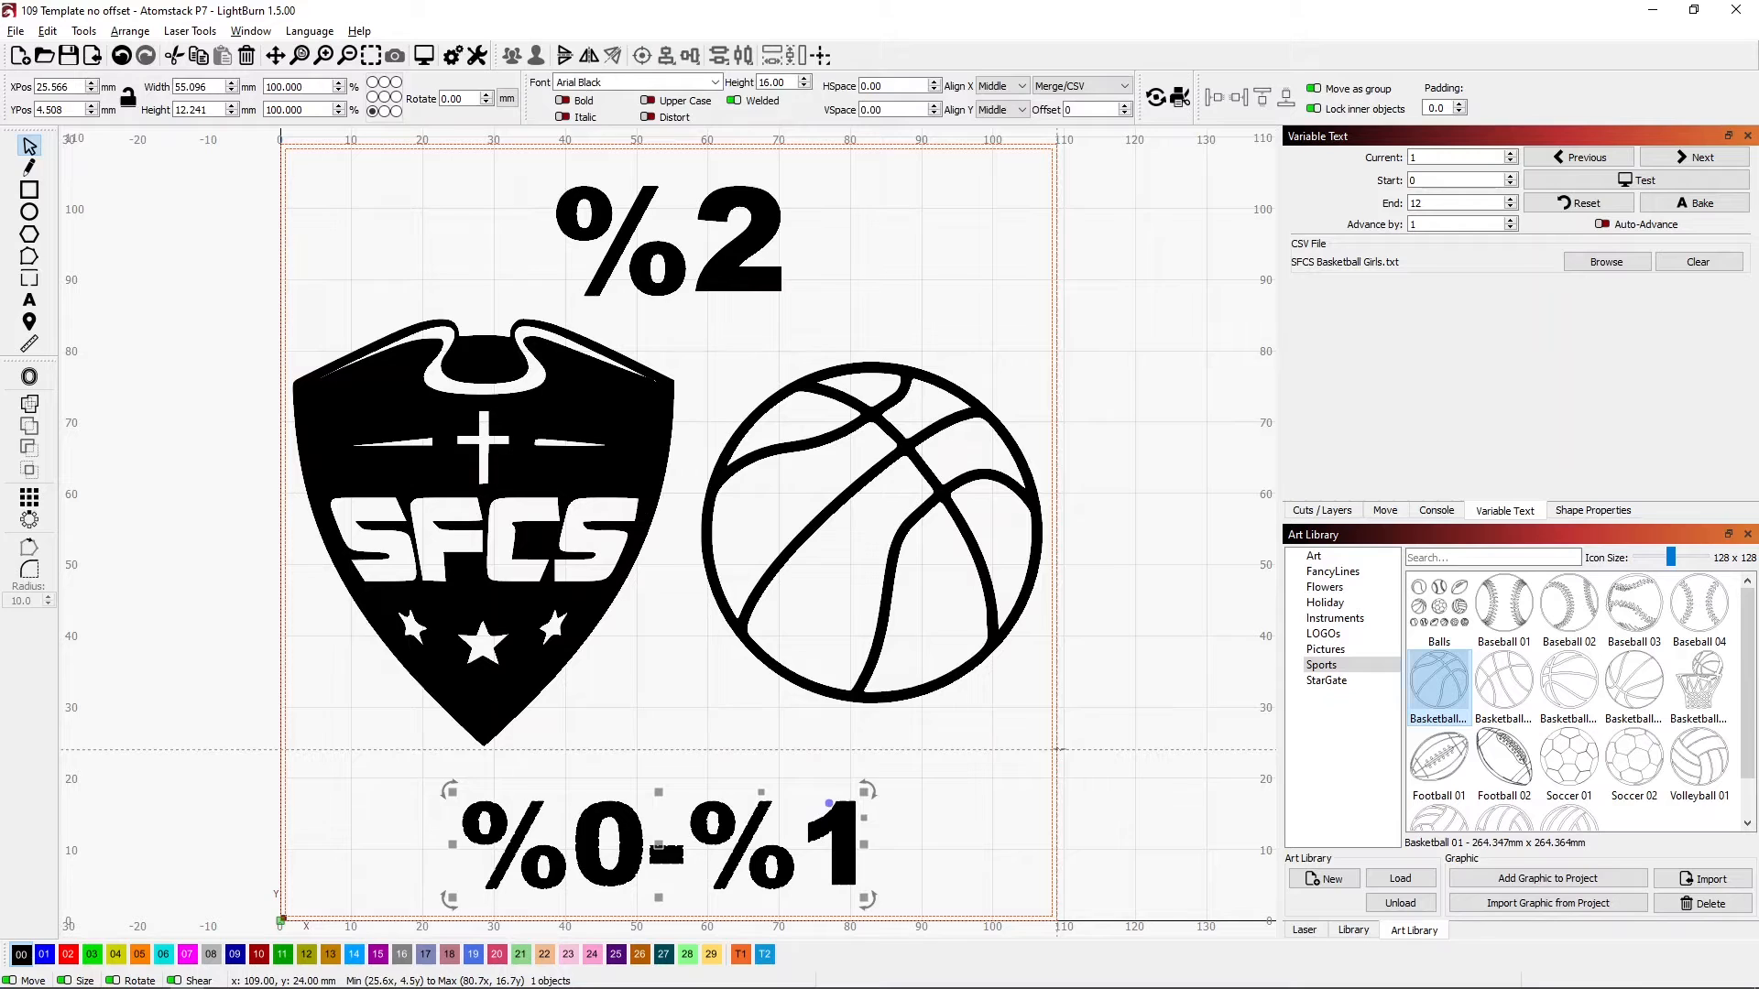
click(1055, 750)
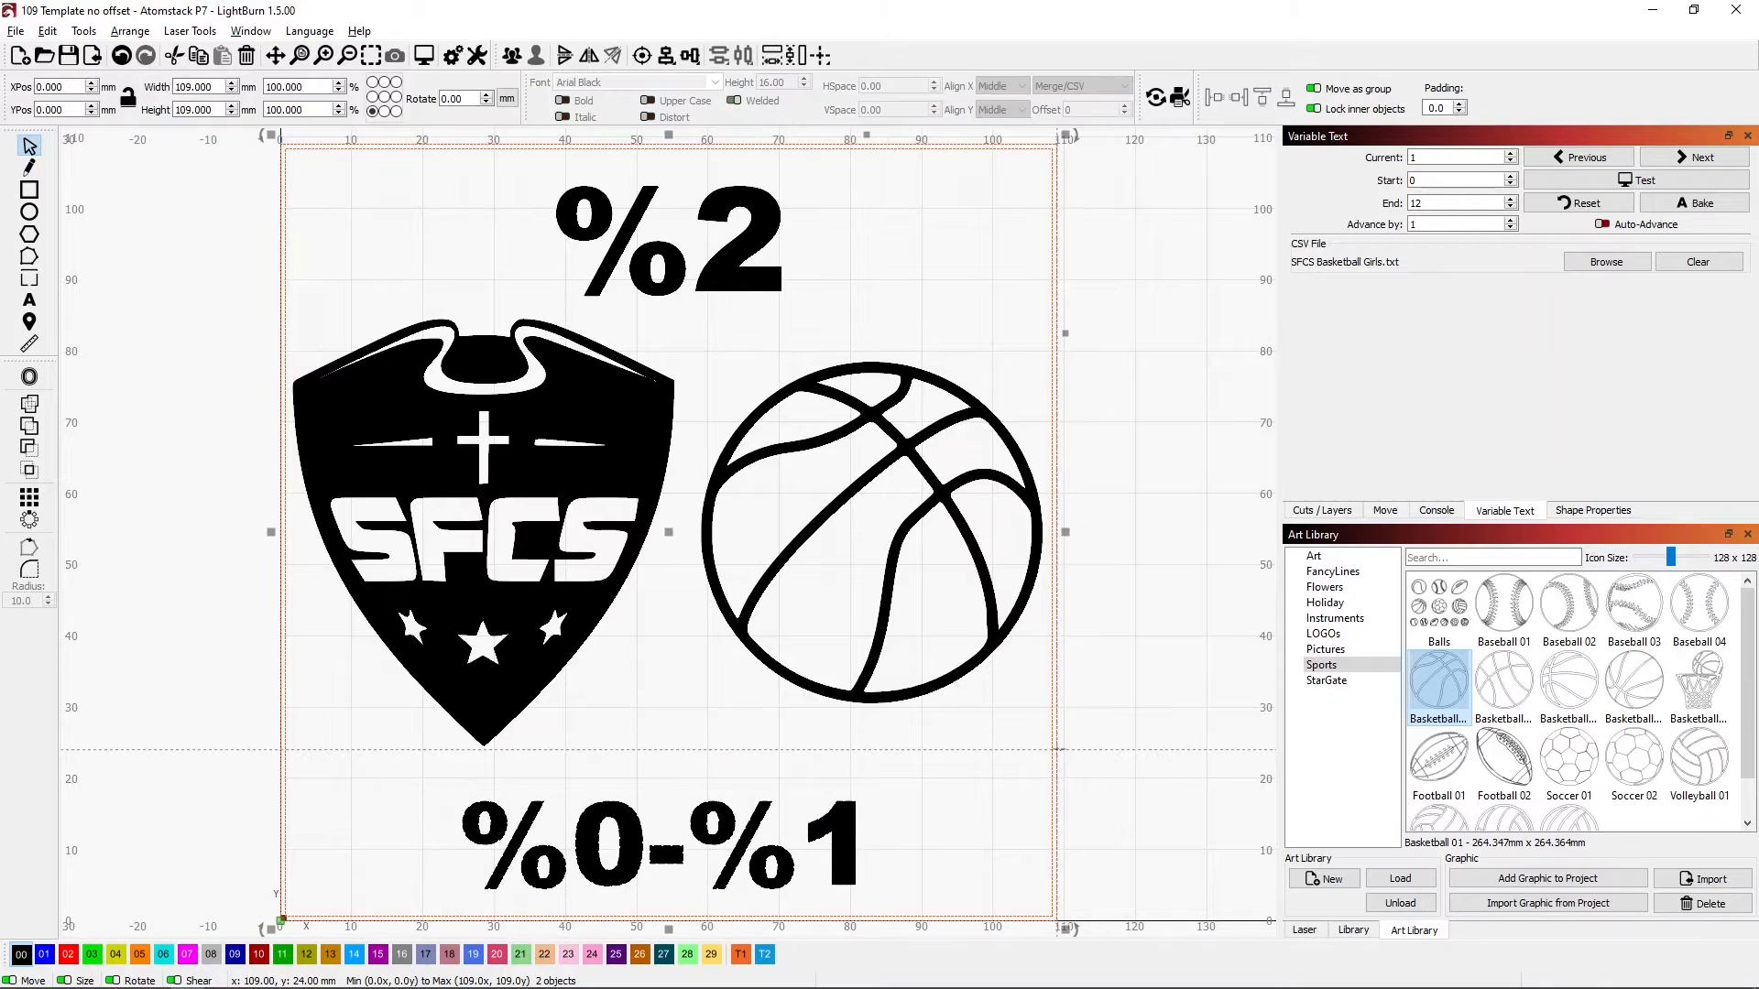
right_click(671, 59)
click(696, 91)
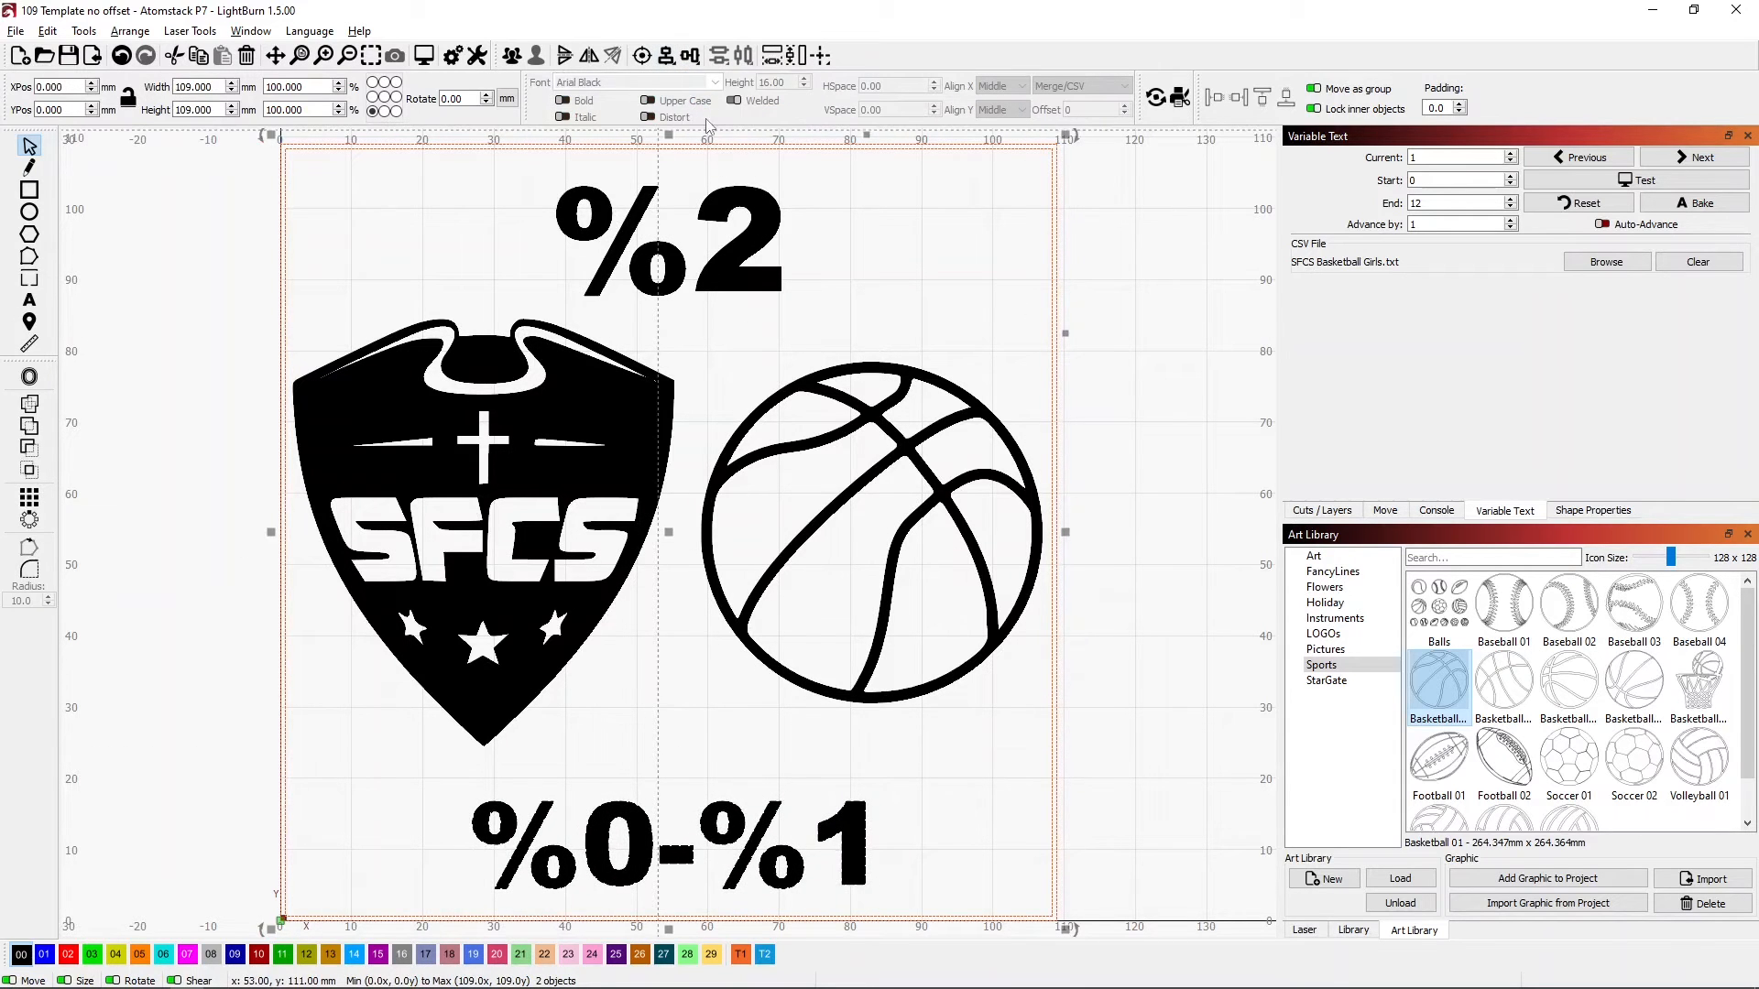
click(1162, 423)
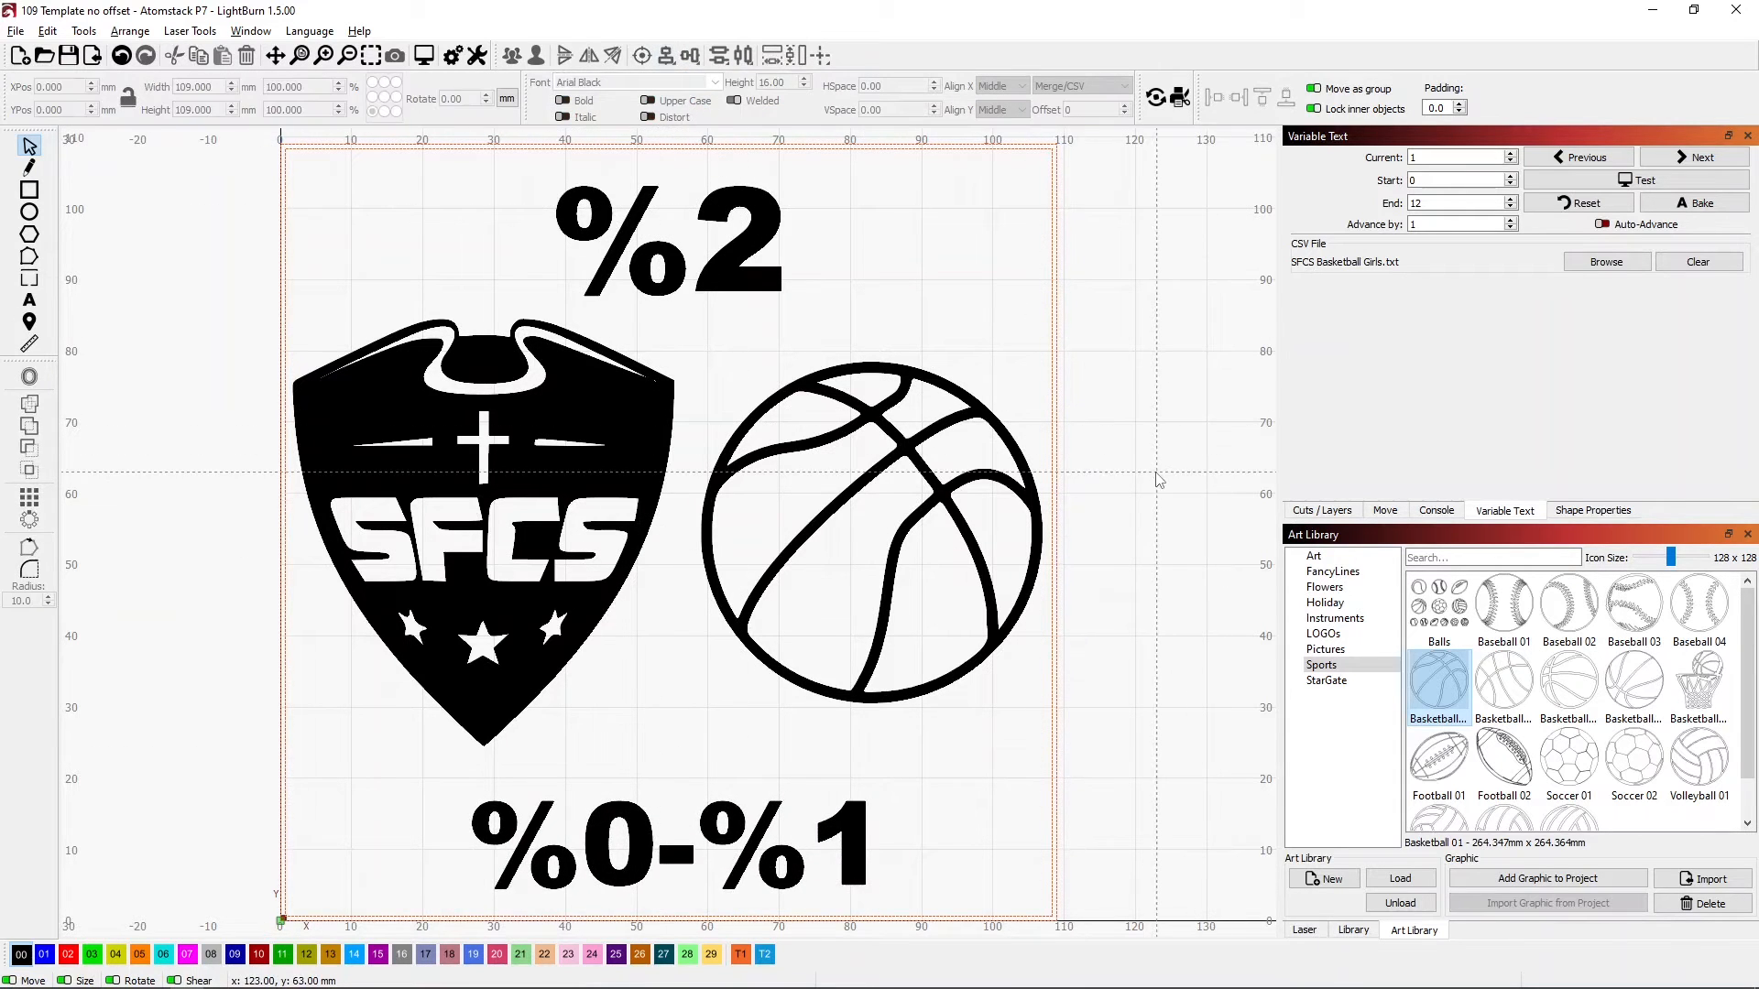
click(1601, 183)
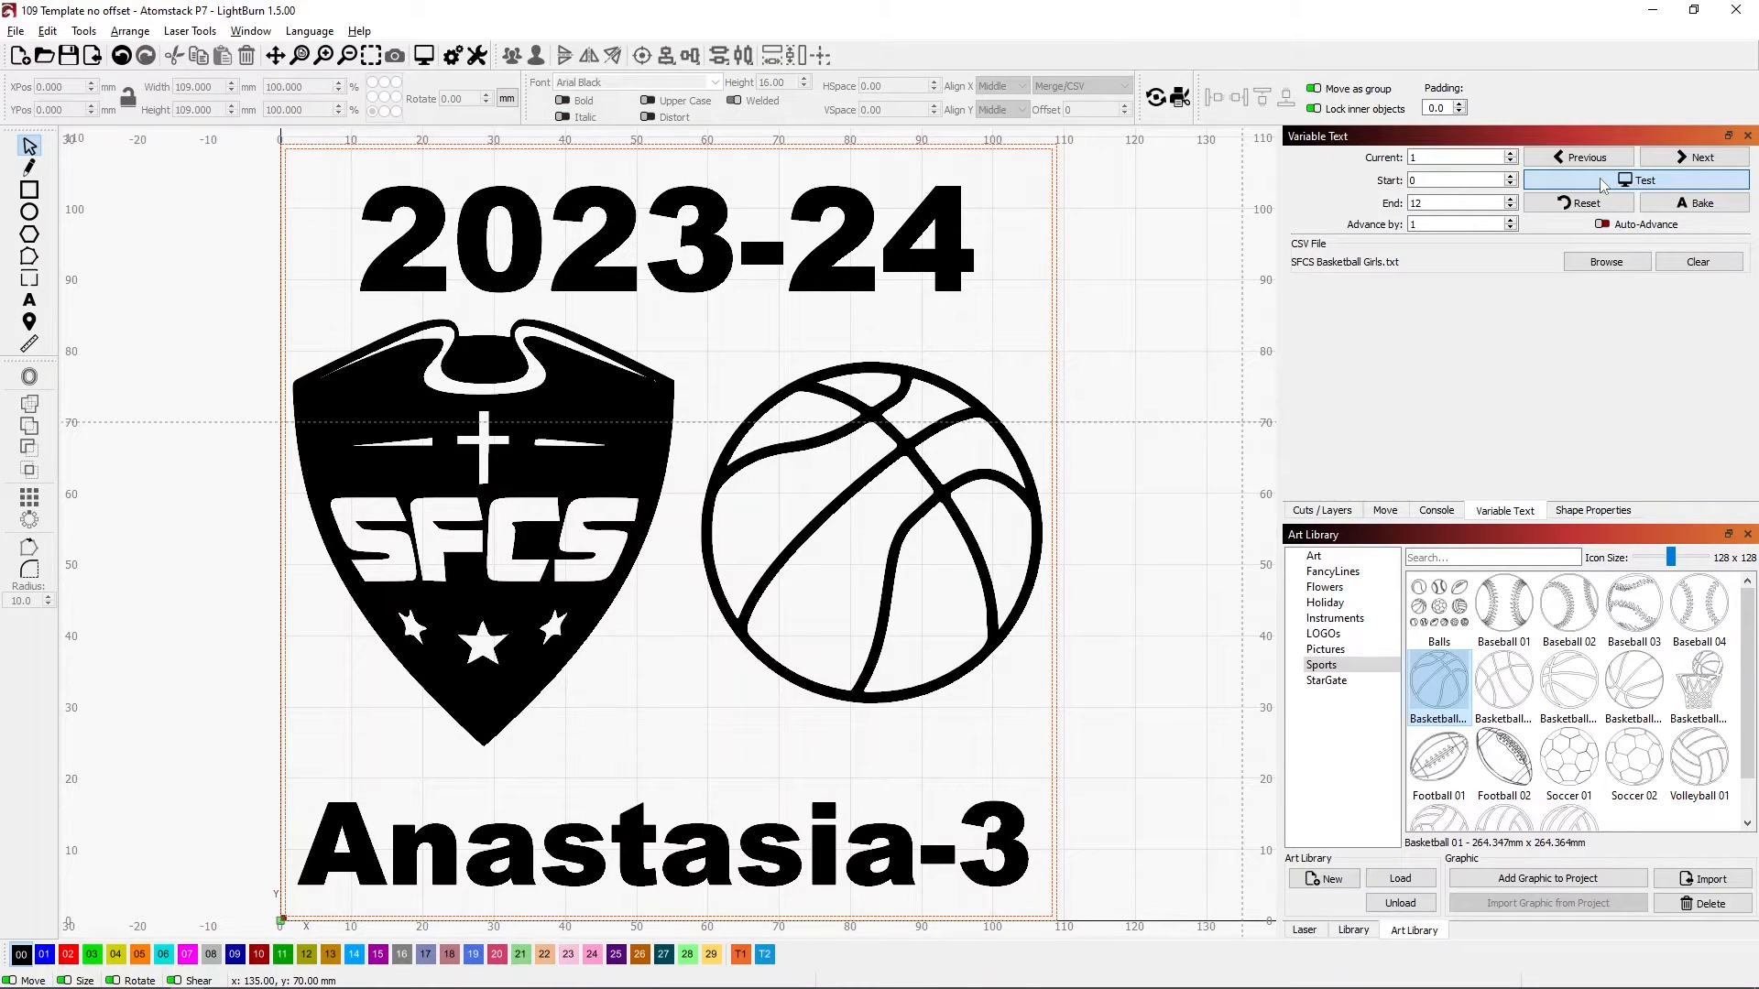
click(1602, 182)
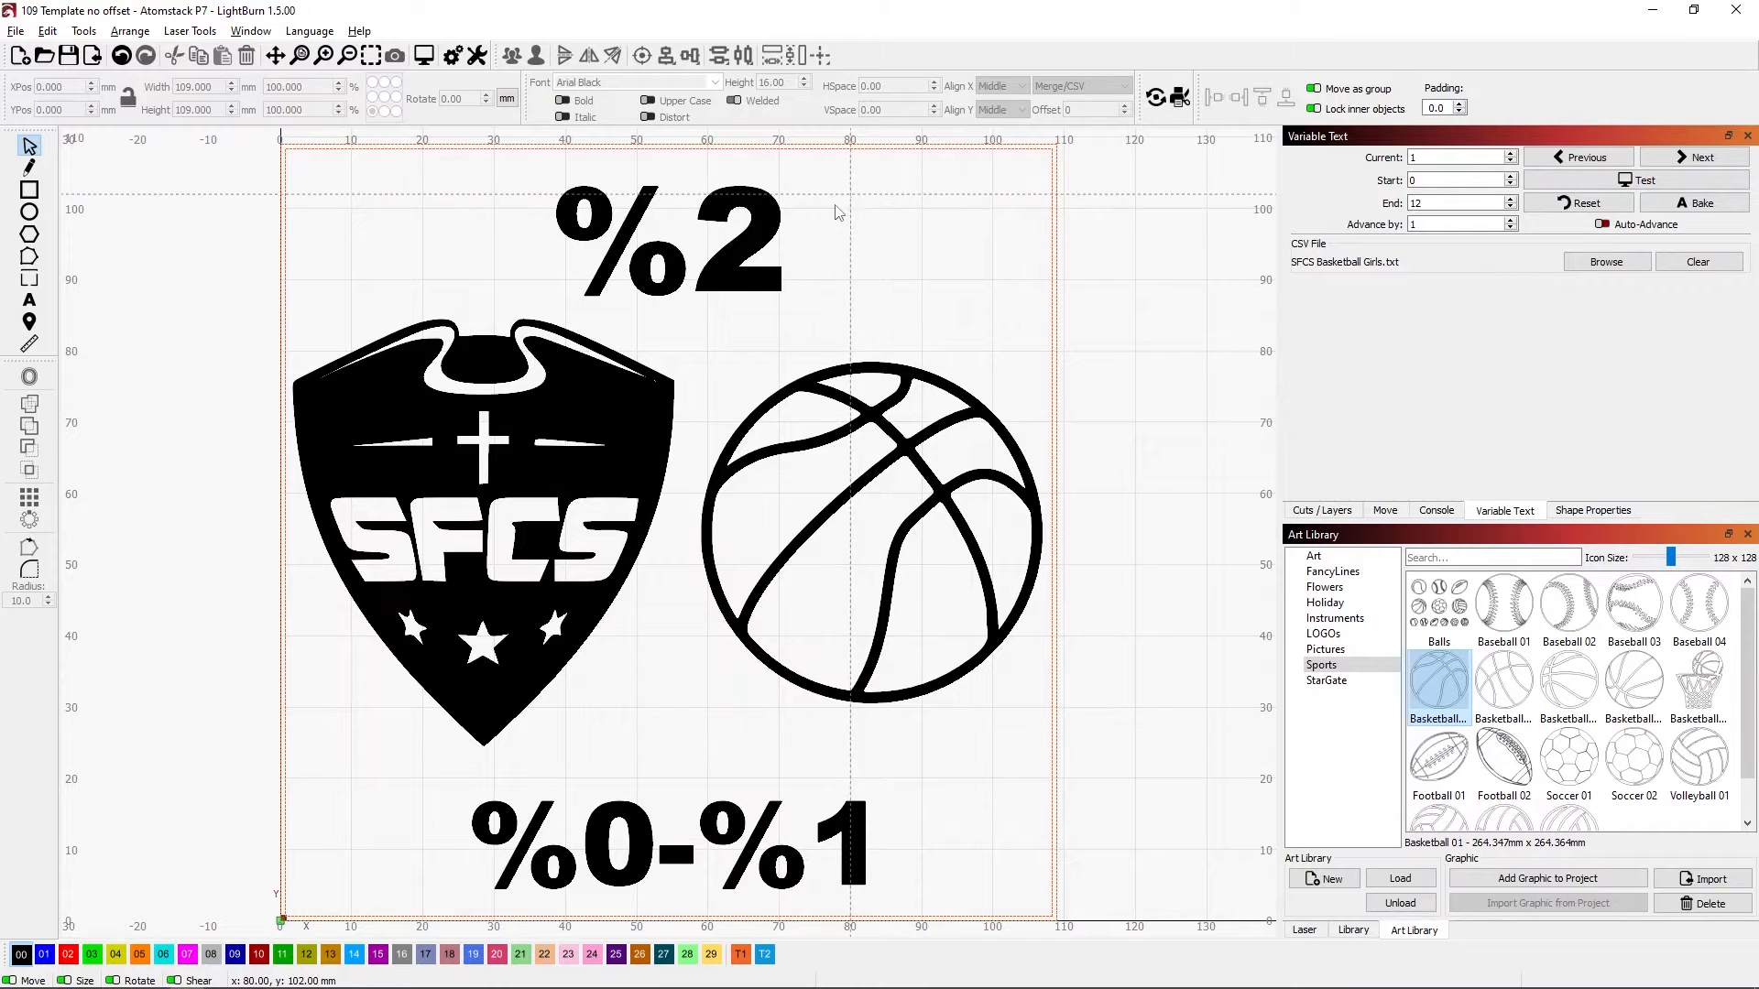
Nudge the "%2" text 3 mm up and test the merged text
click(763, 190)
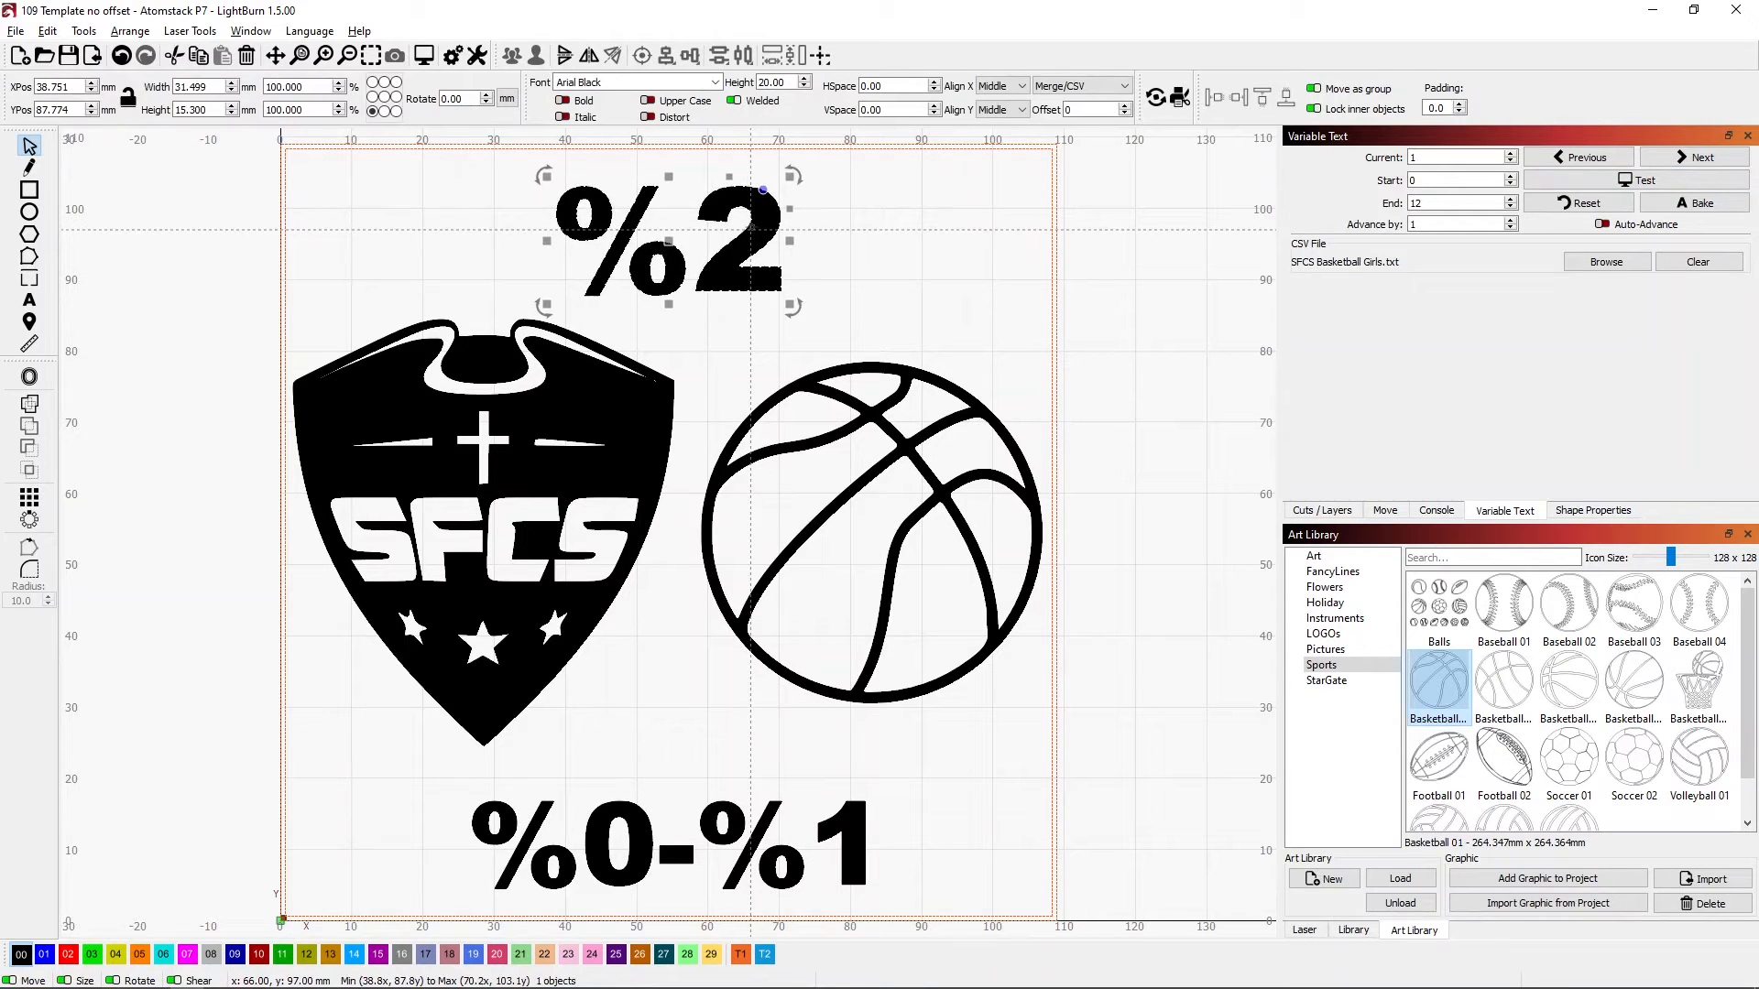
key(Up)
key(Up)
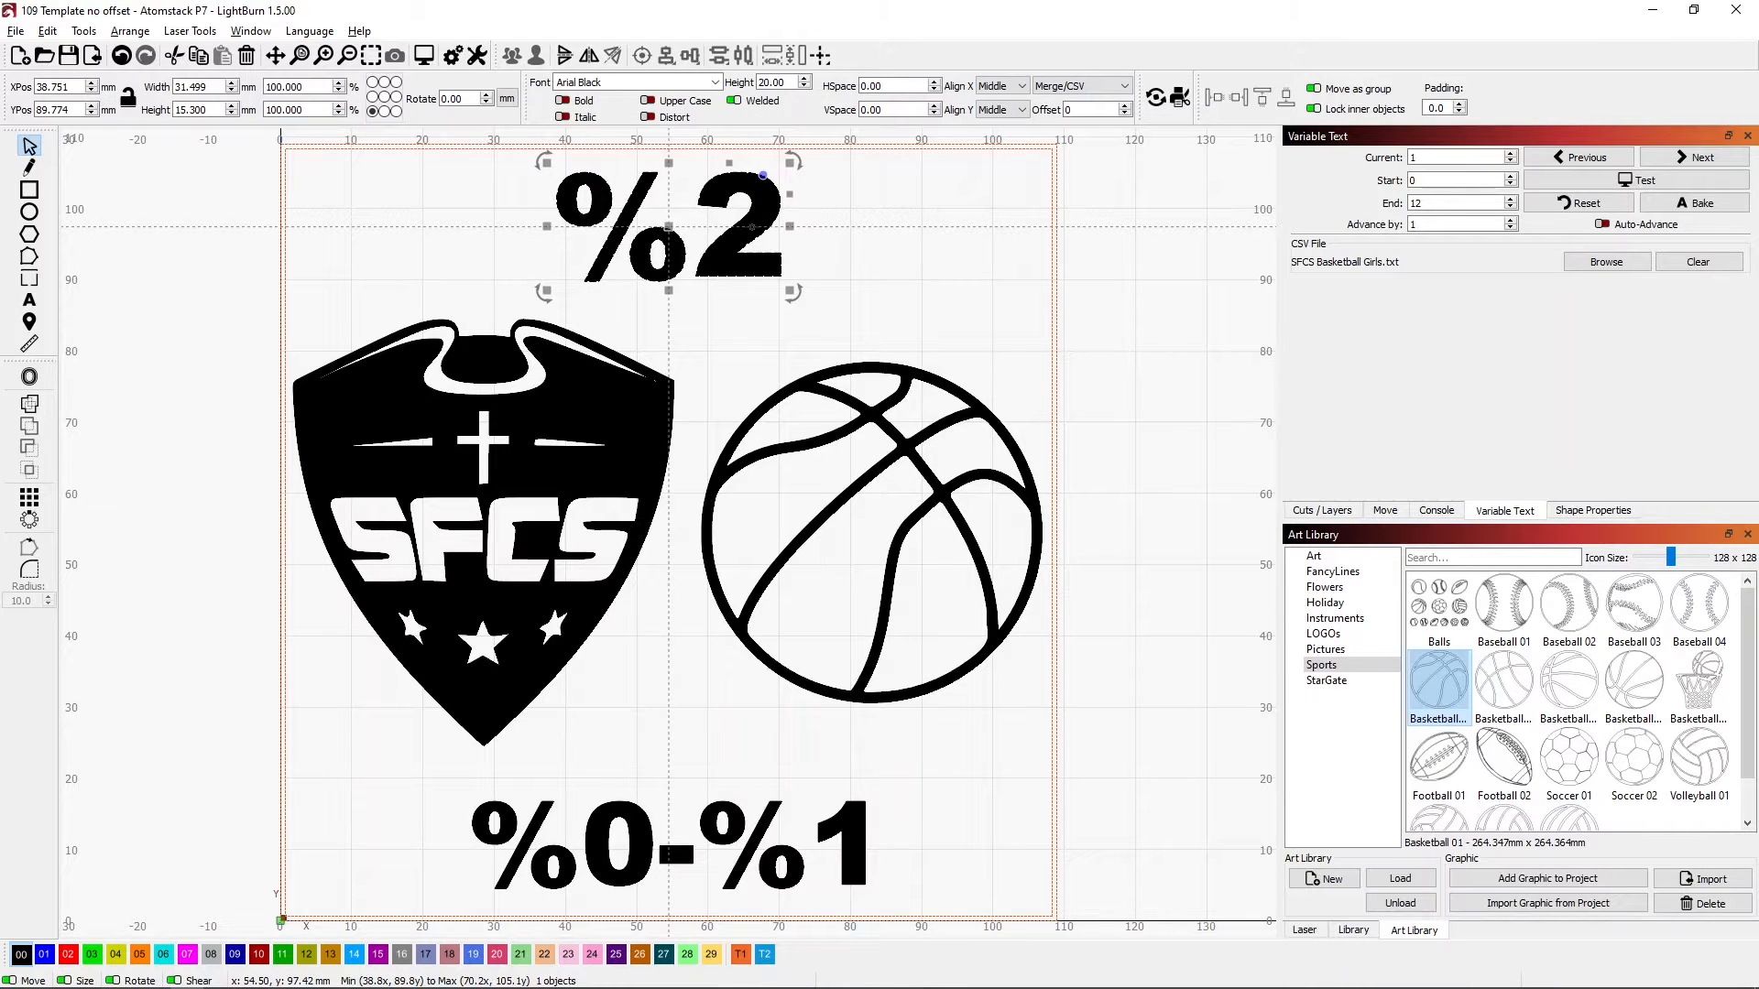
key(Up)
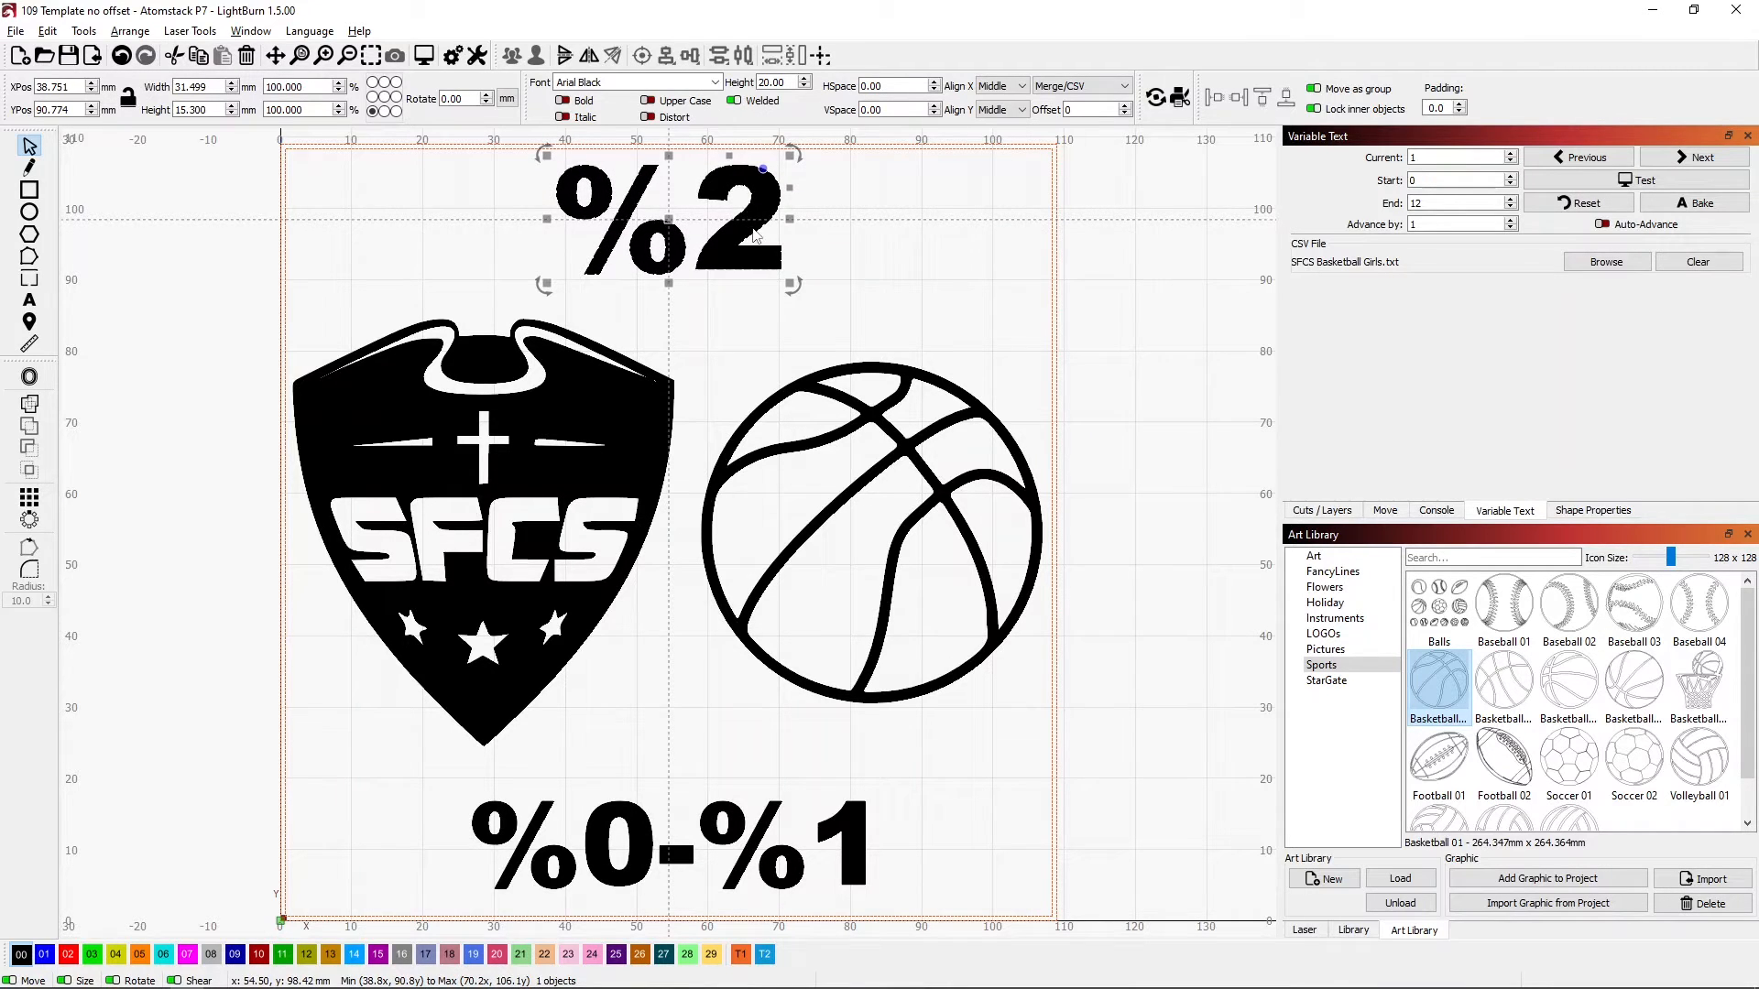
click(1645, 181)
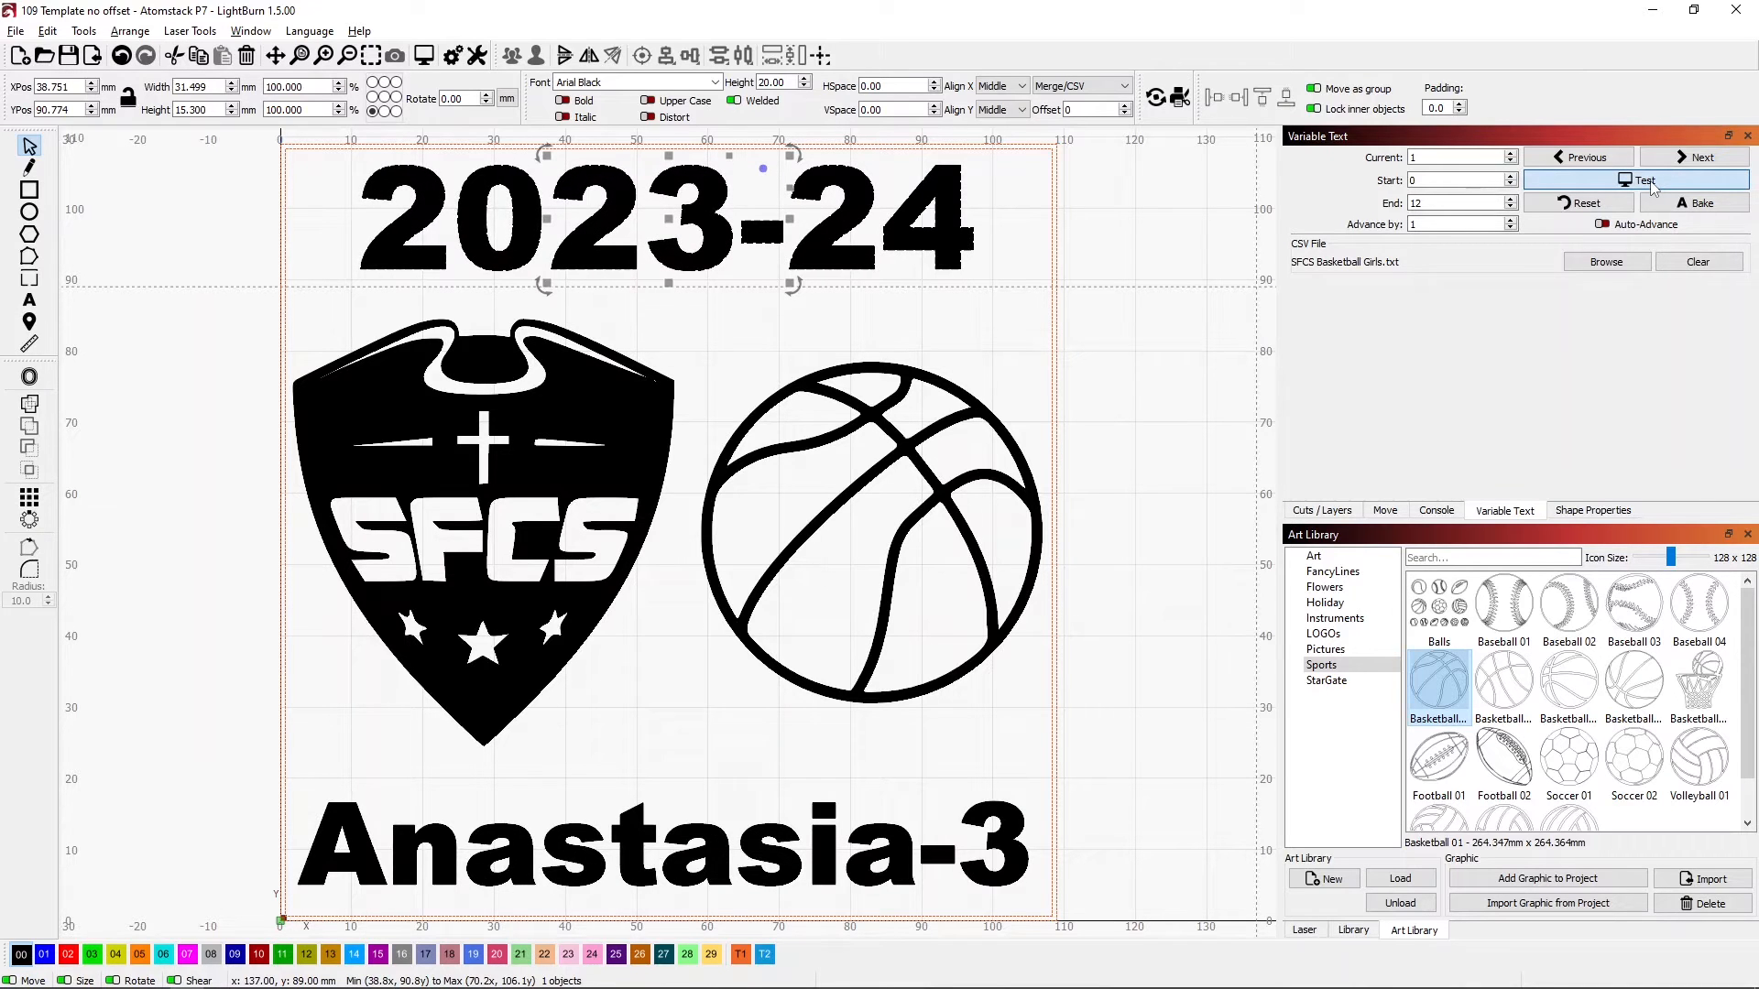
click(1649, 182)
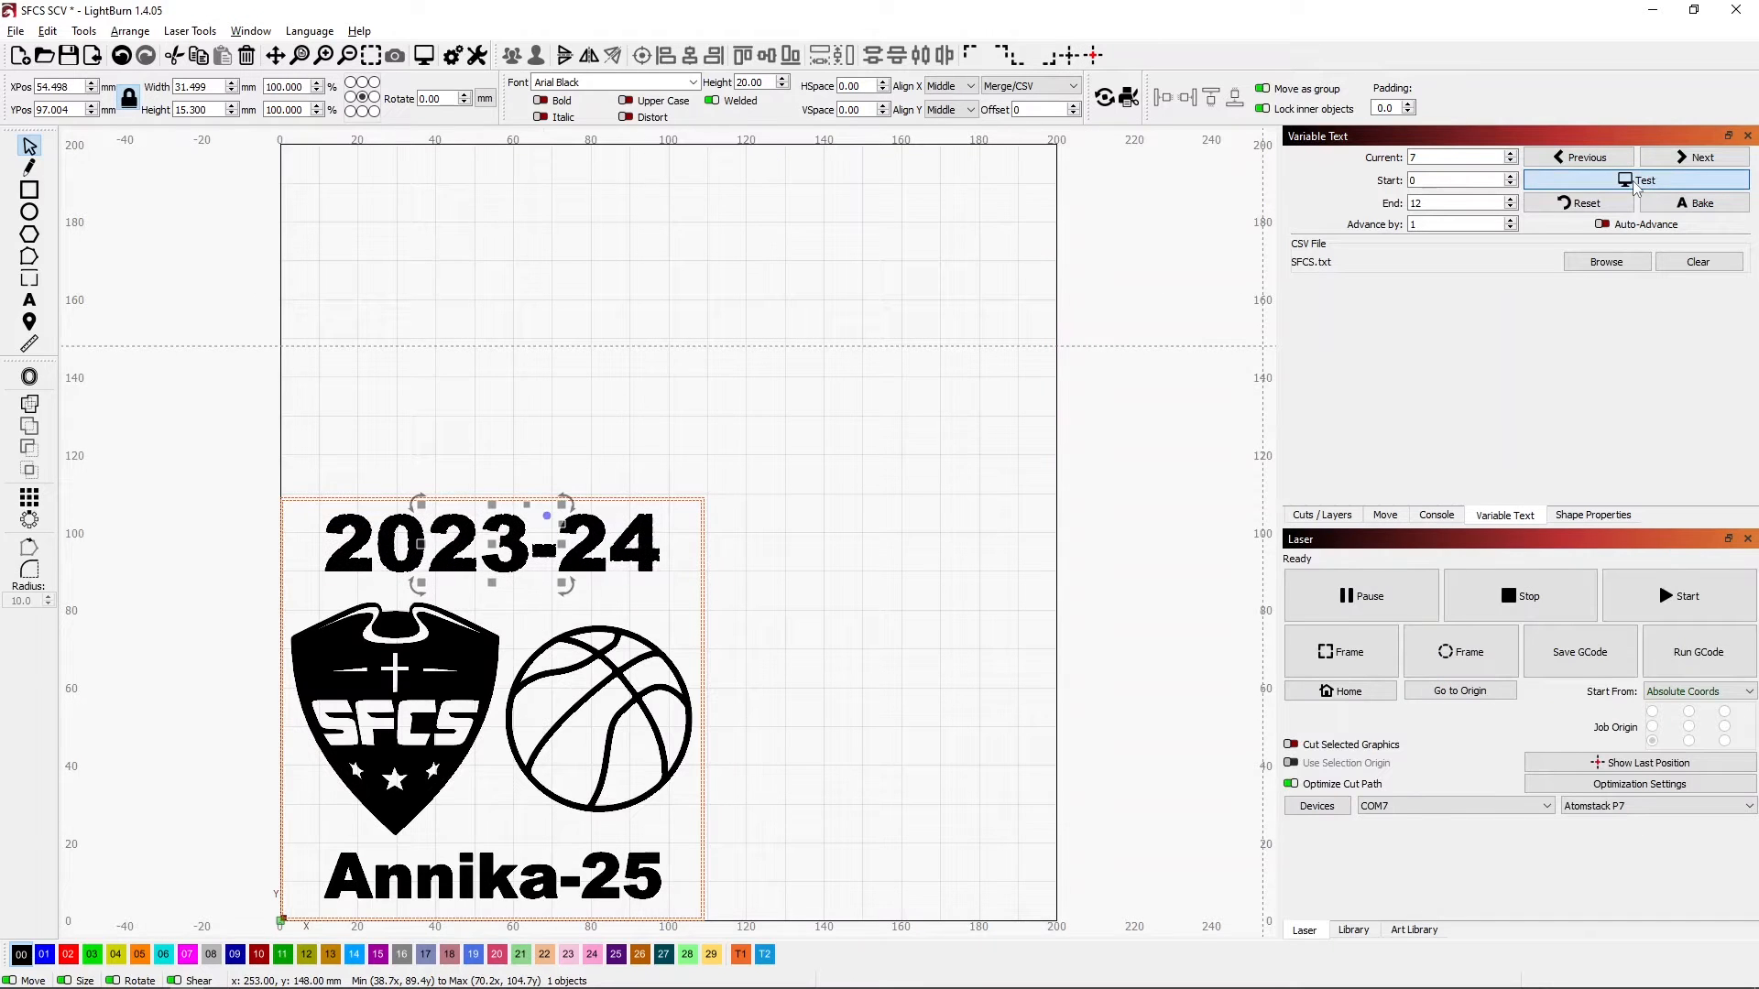
Examine the Fill and Line sub-layer cut settings of layer 00 in the "SFCS SCV" project
click(1637, 182)
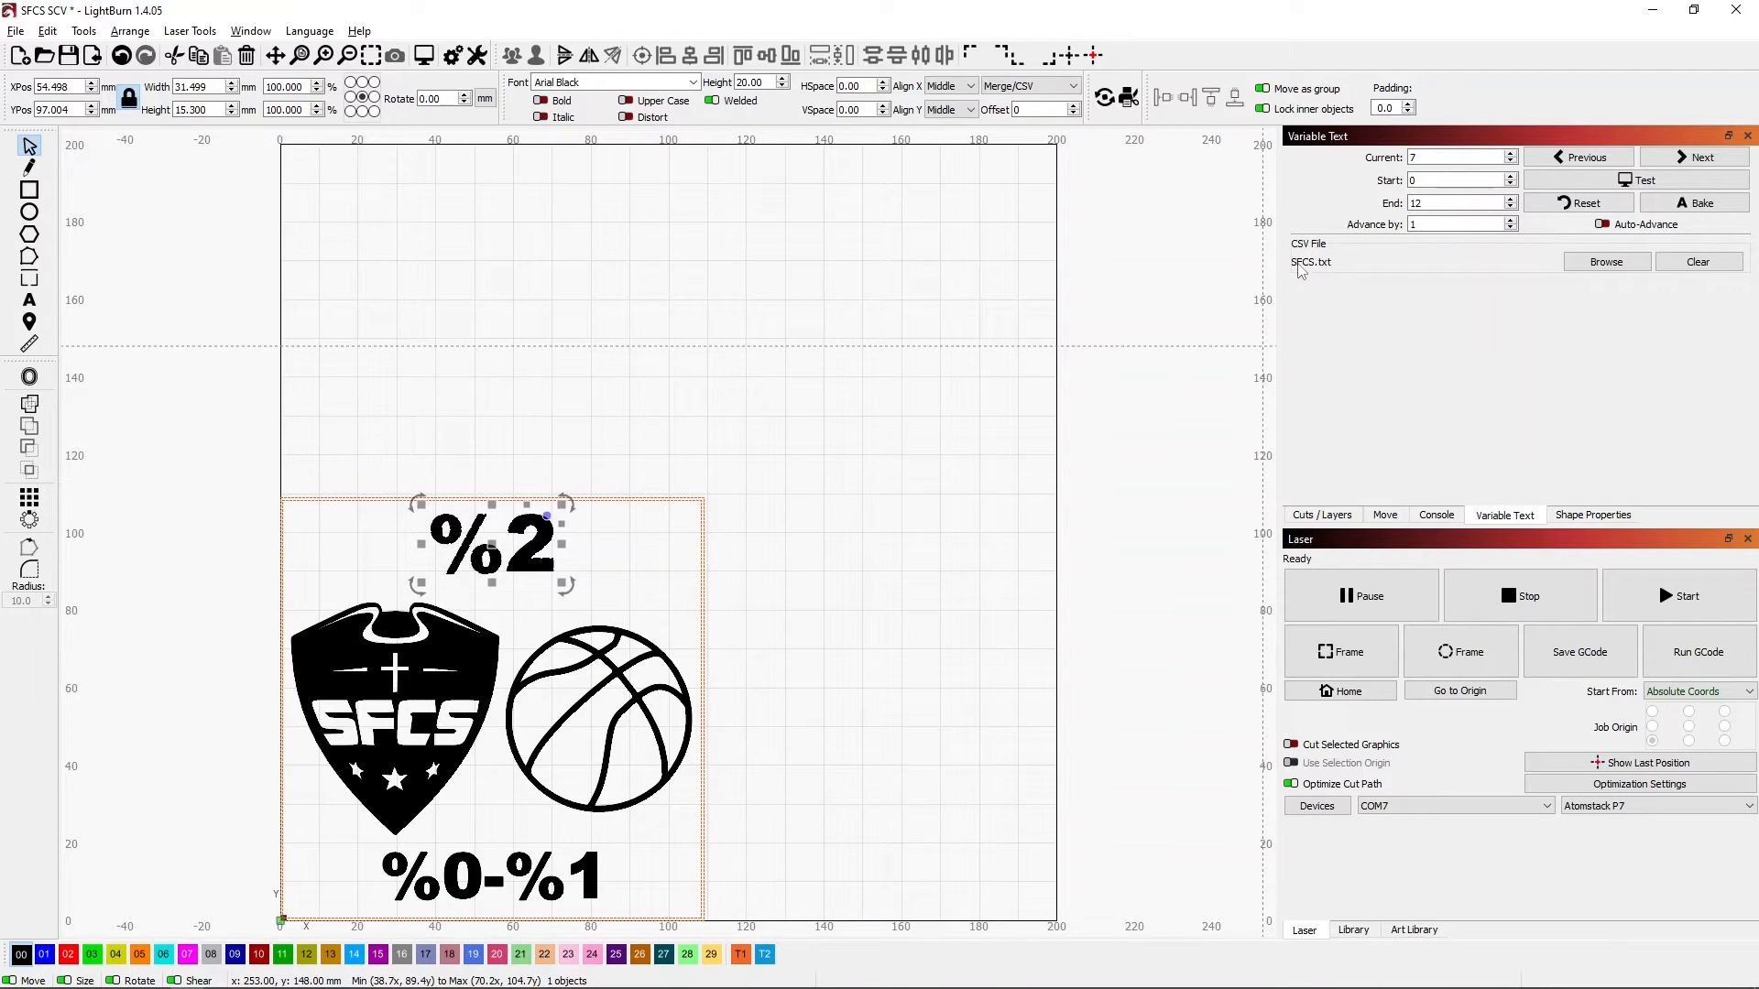
click(907, 586)
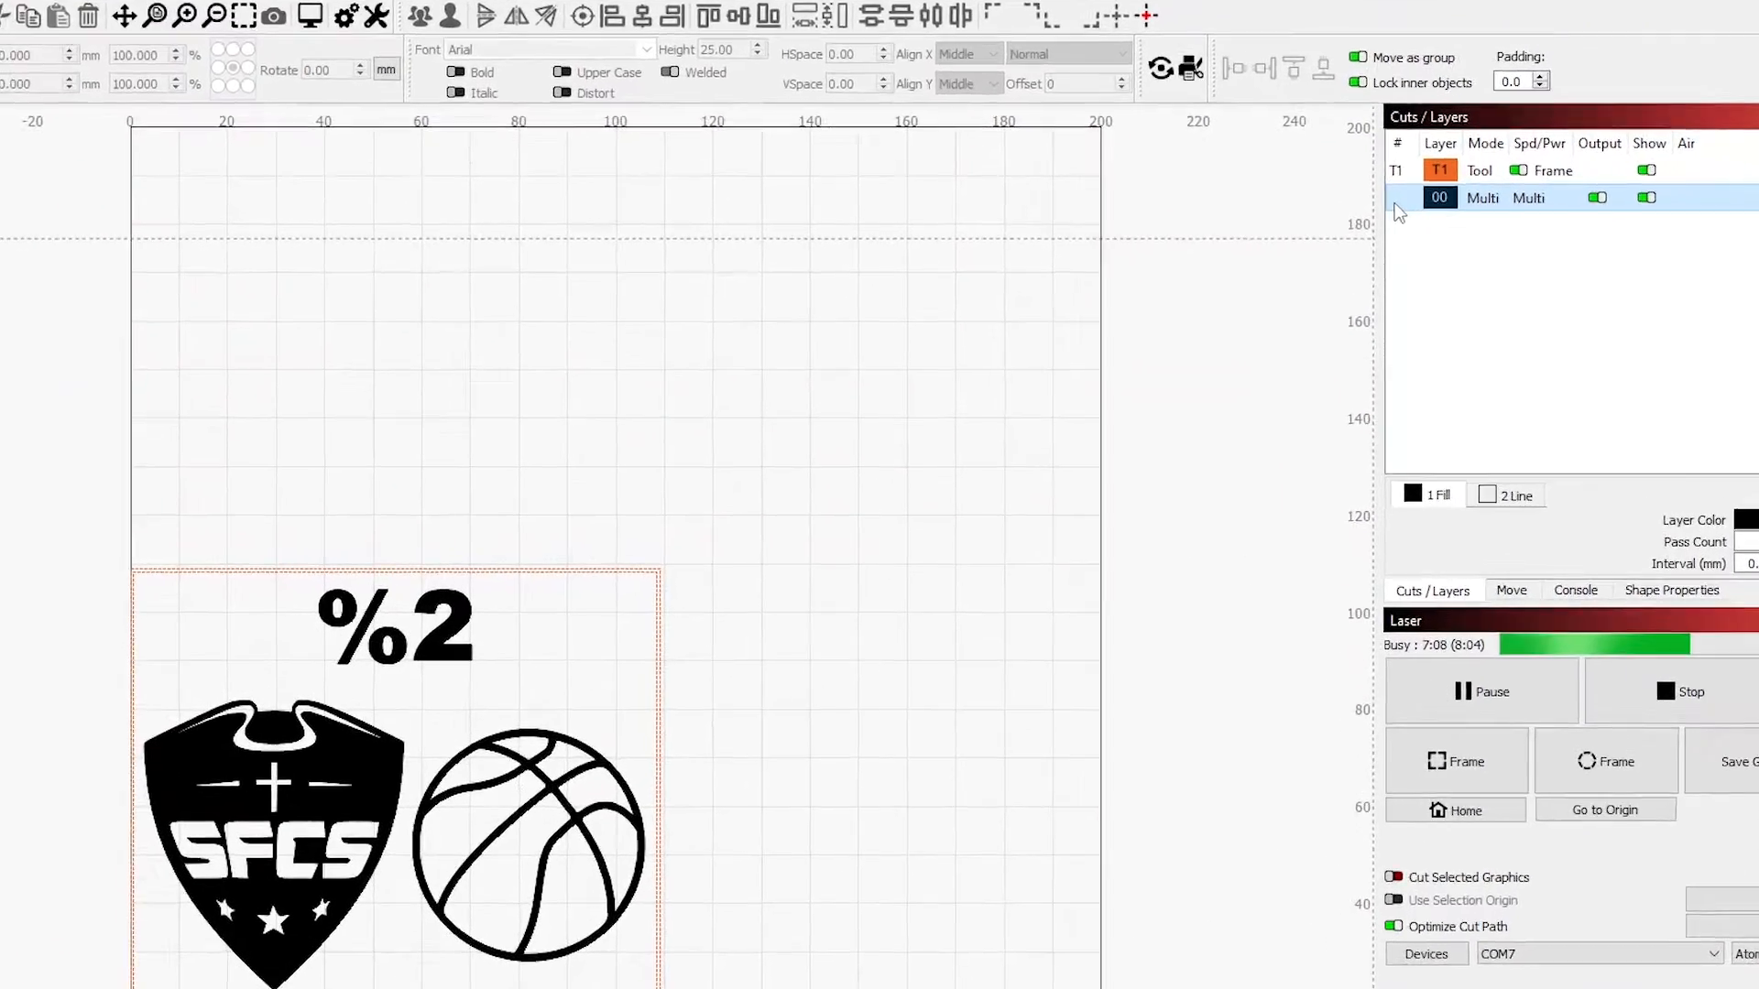
double_click(1297, 202)
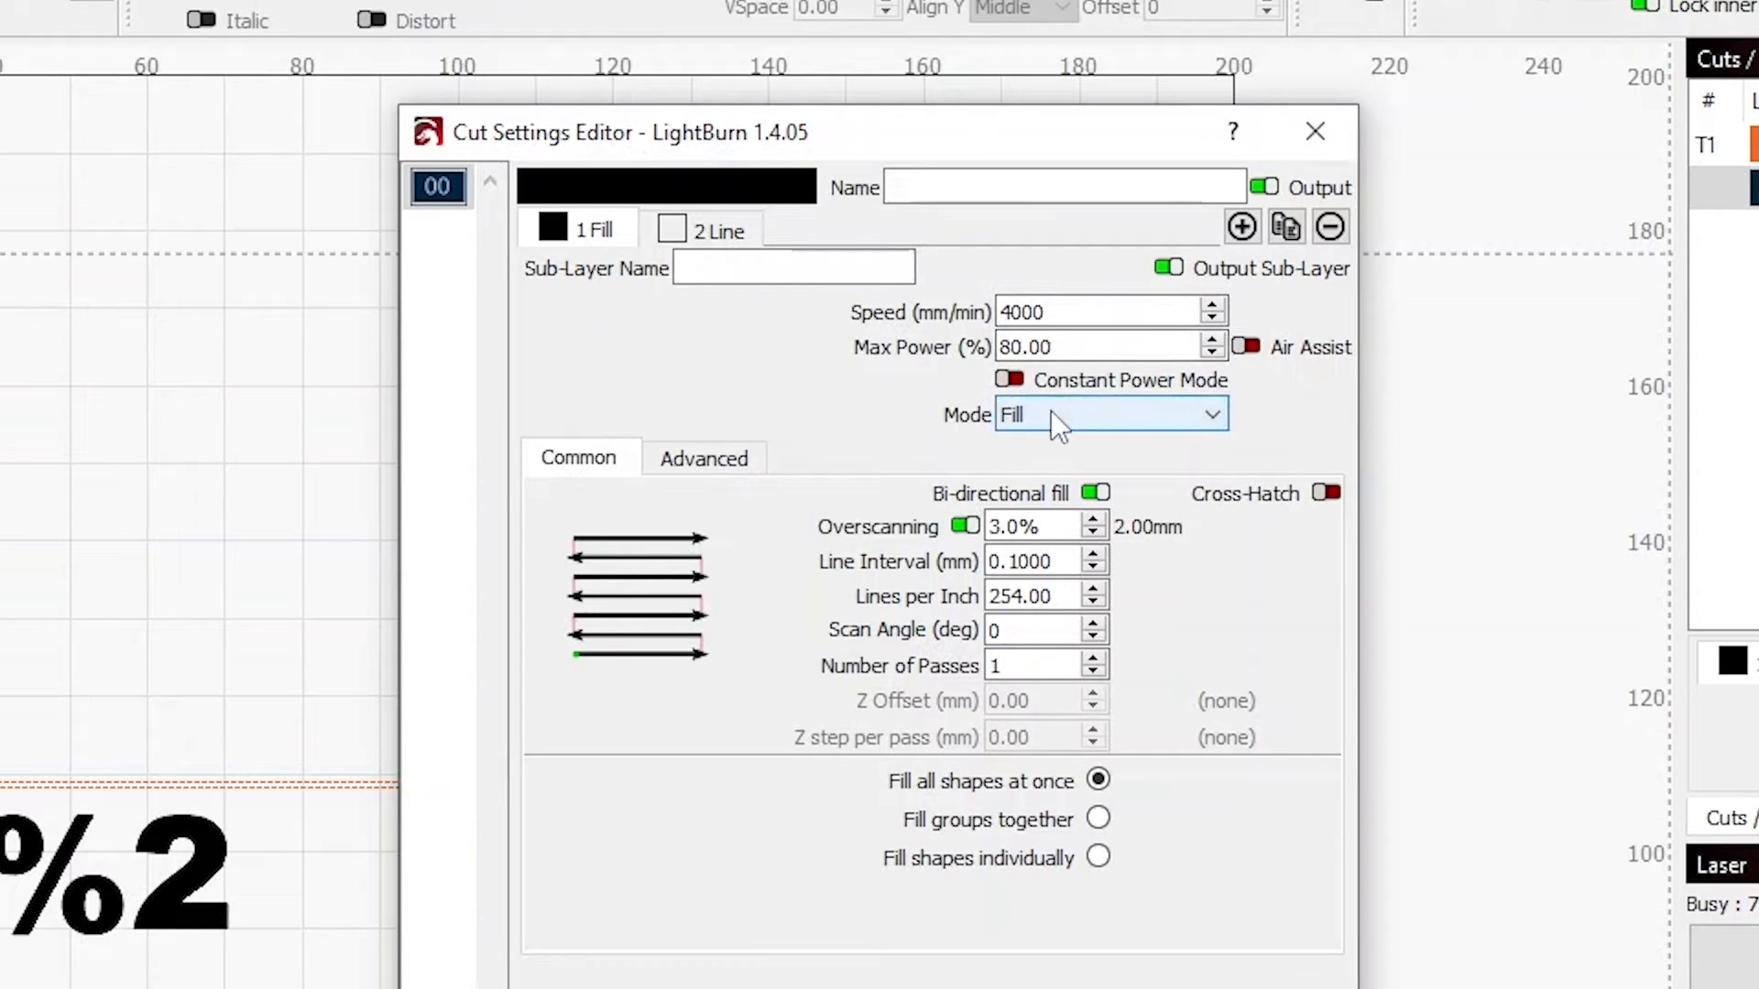
click(715, 230)
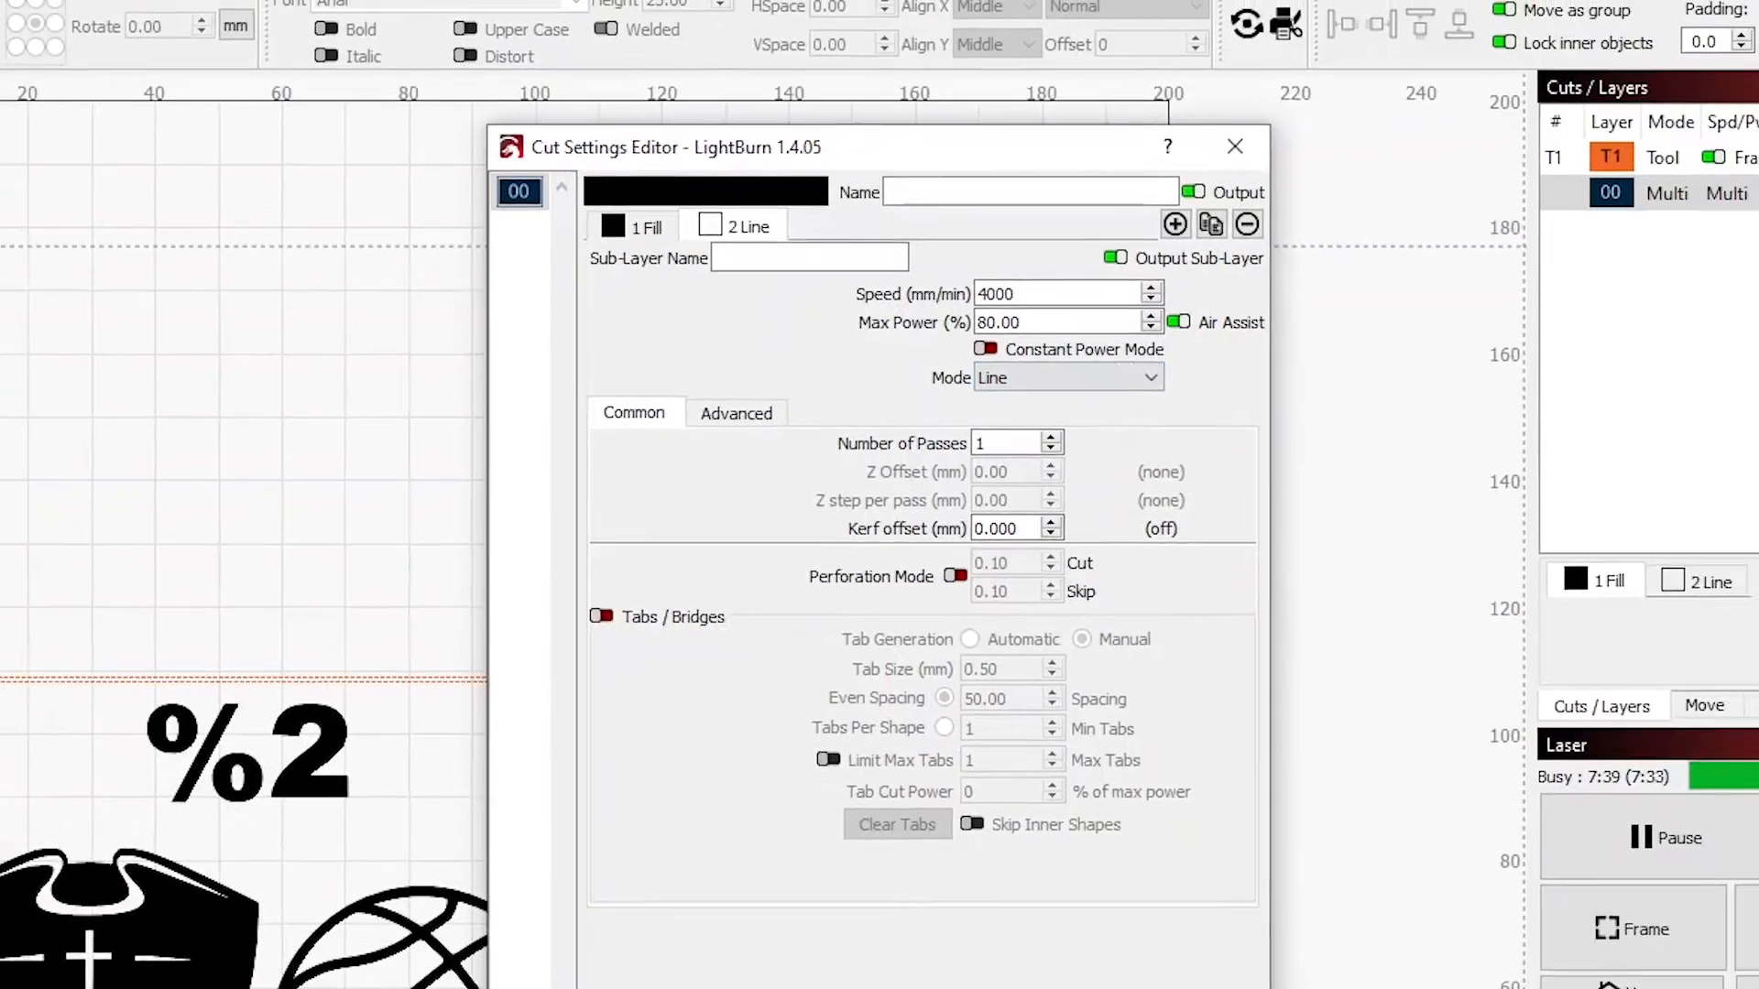
click(1119, 878)
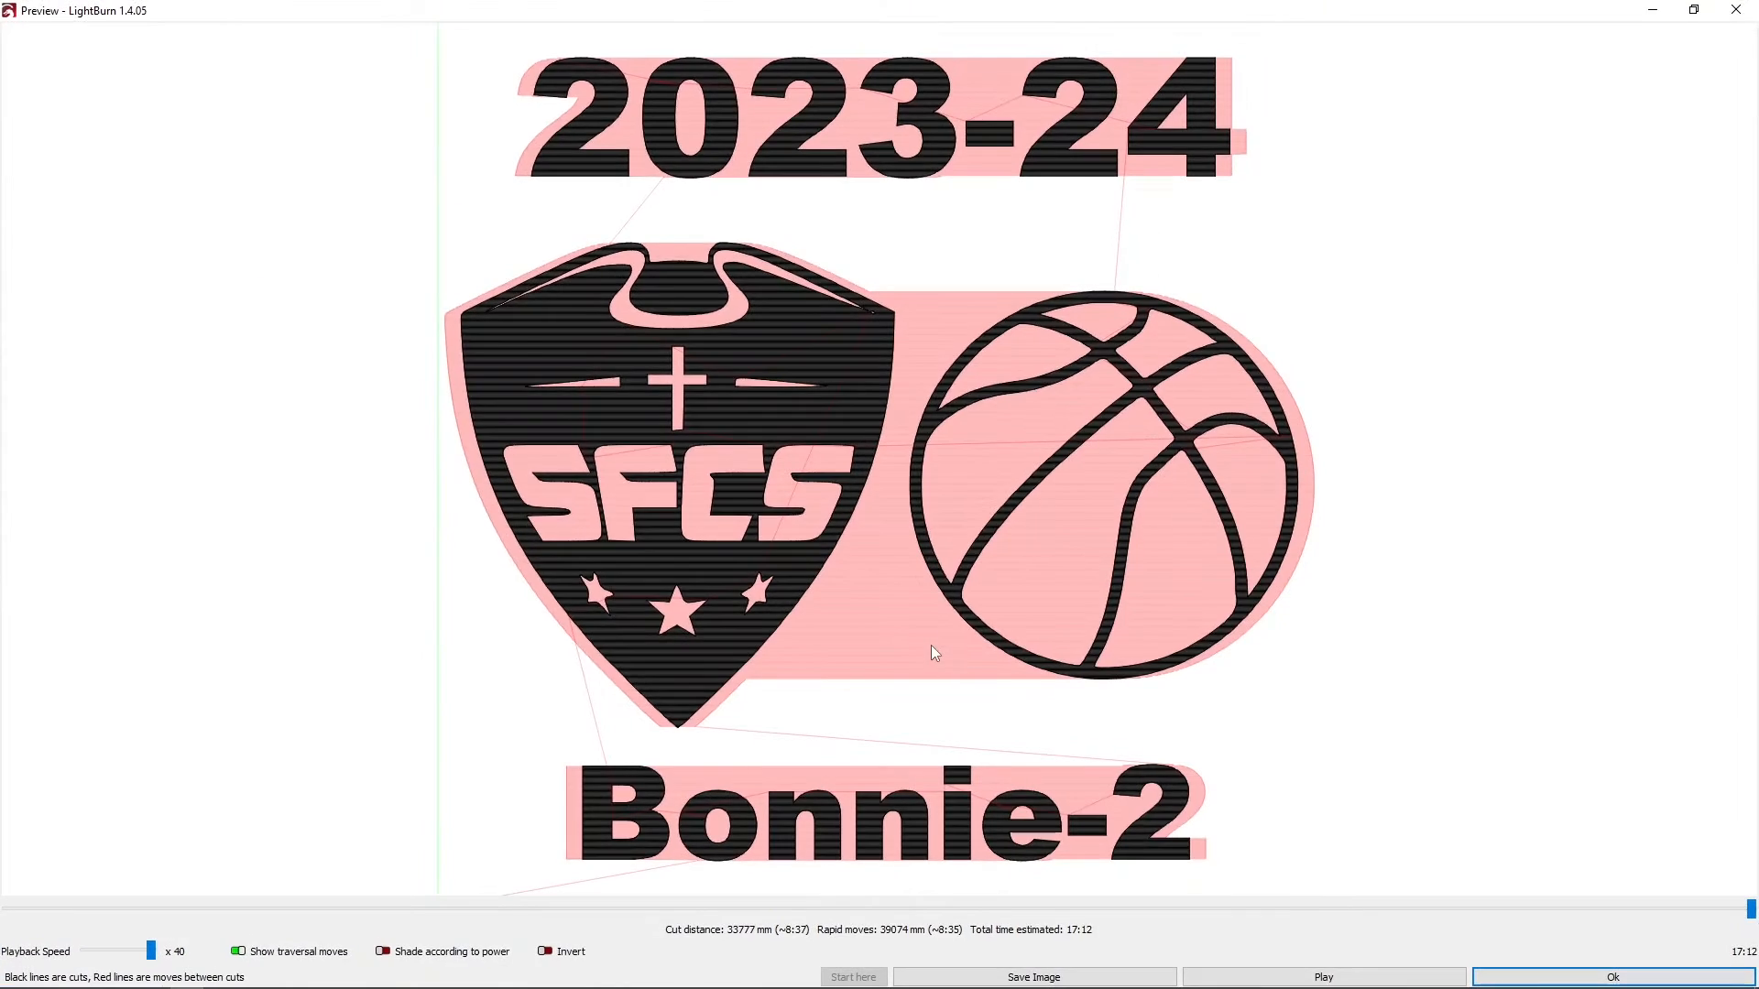
Scrub through the engraving preview, slow the playback speed to /5 and play the simulated laser path
click(1504, 909)
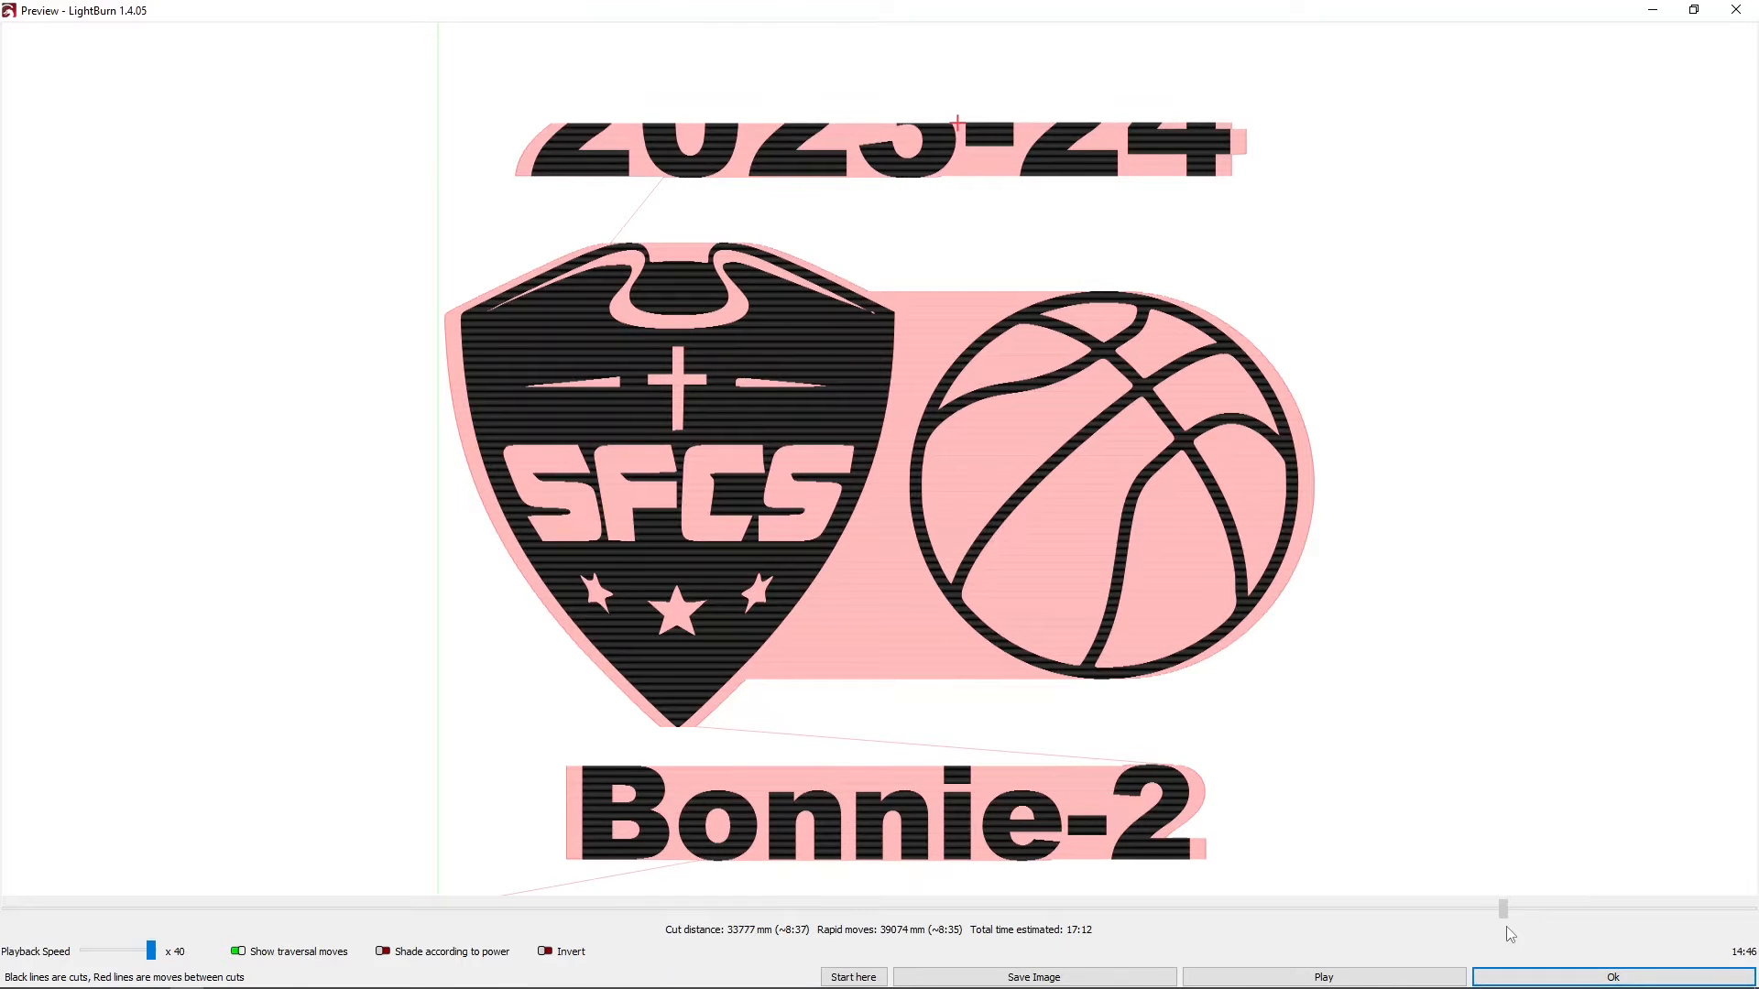
drag(1511, 934, 1675, 933)
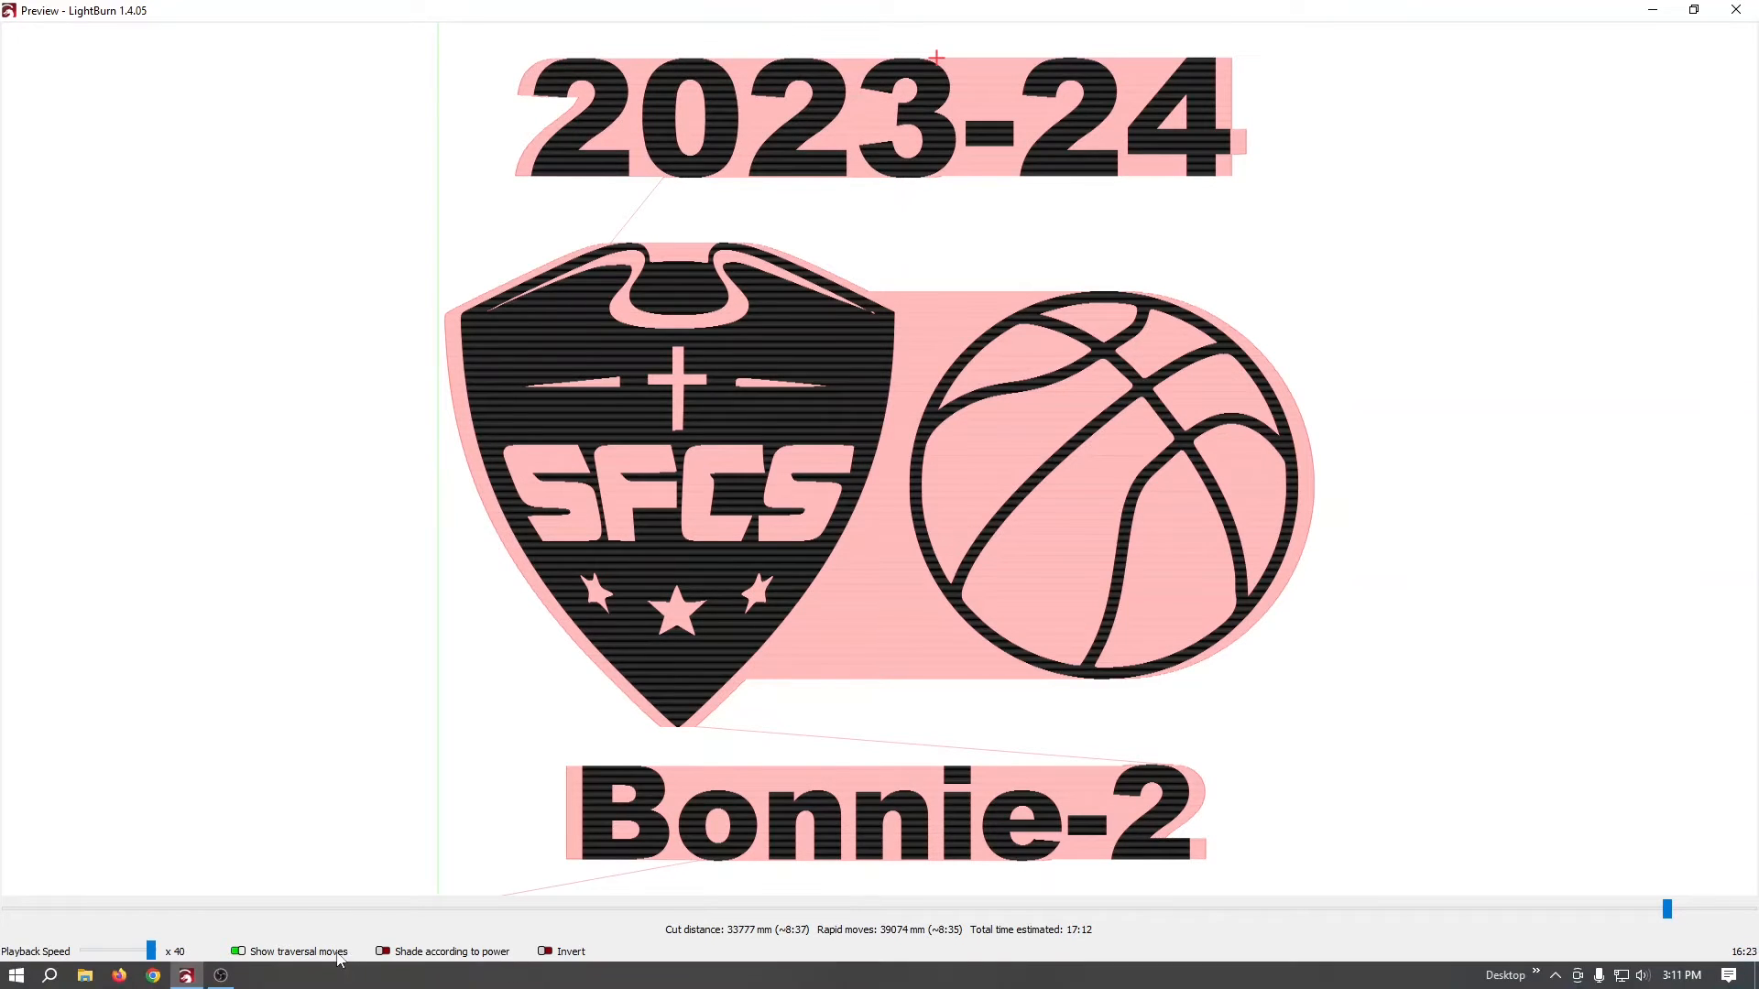
drag(152, 951, 92, 953)
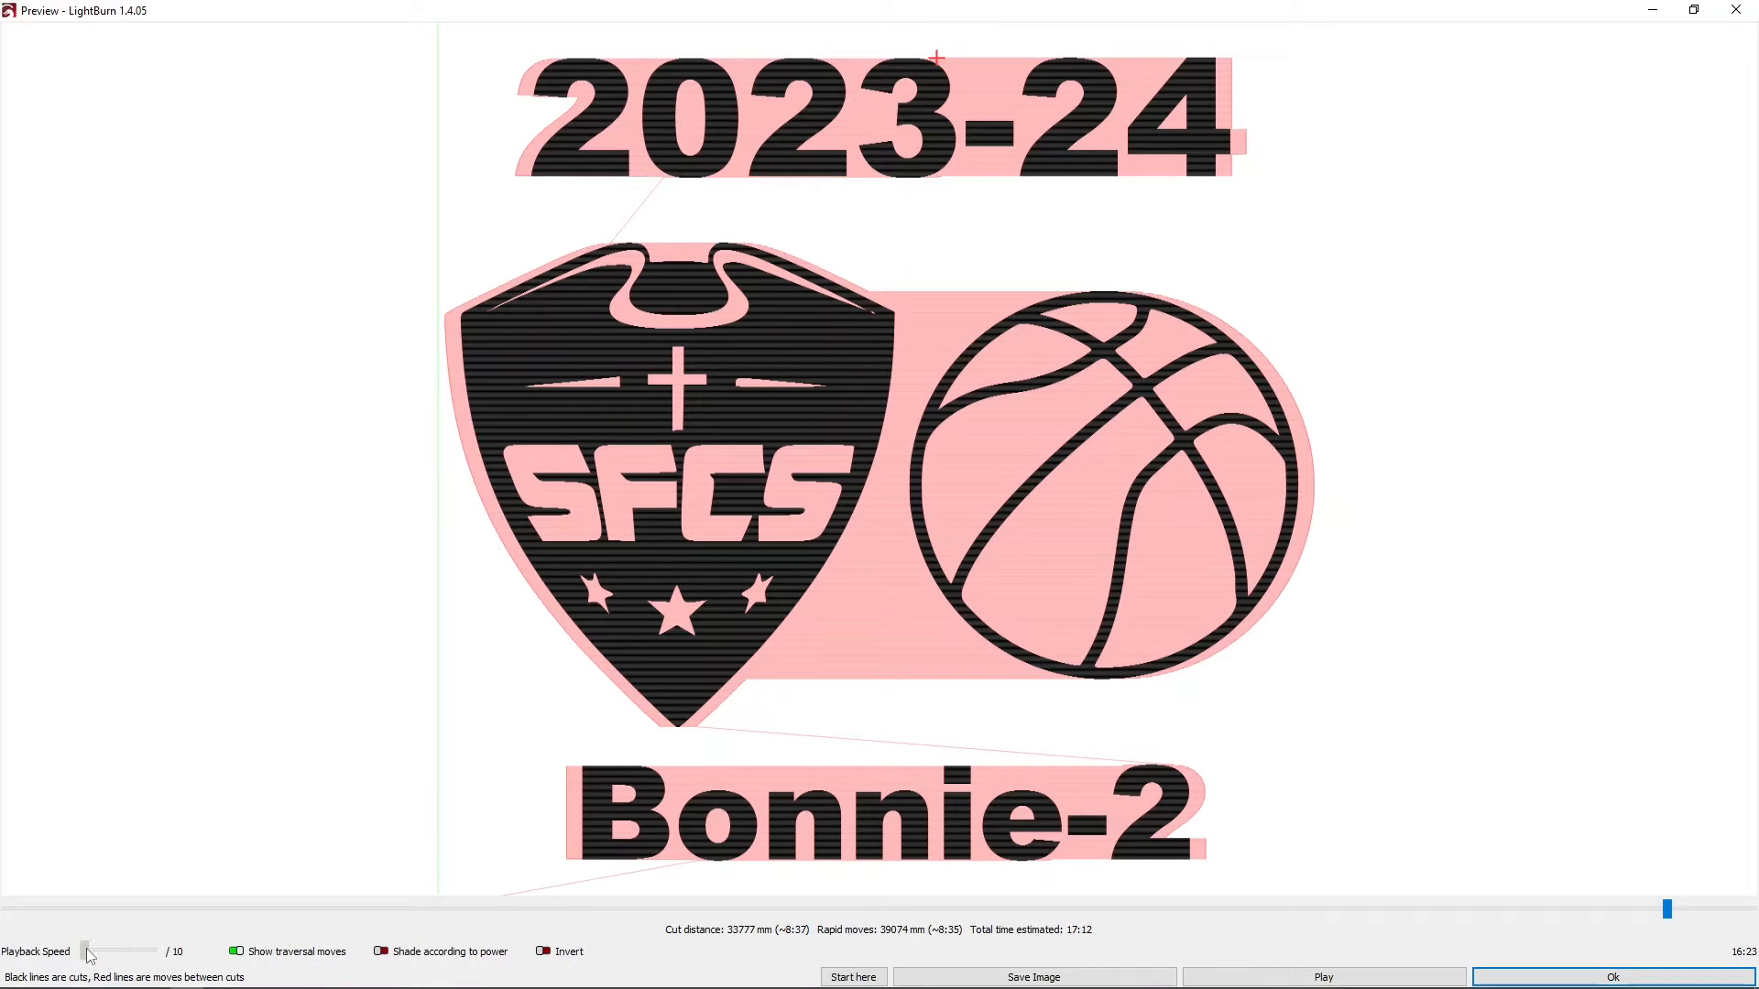
drag(99, 954, 101, 955)
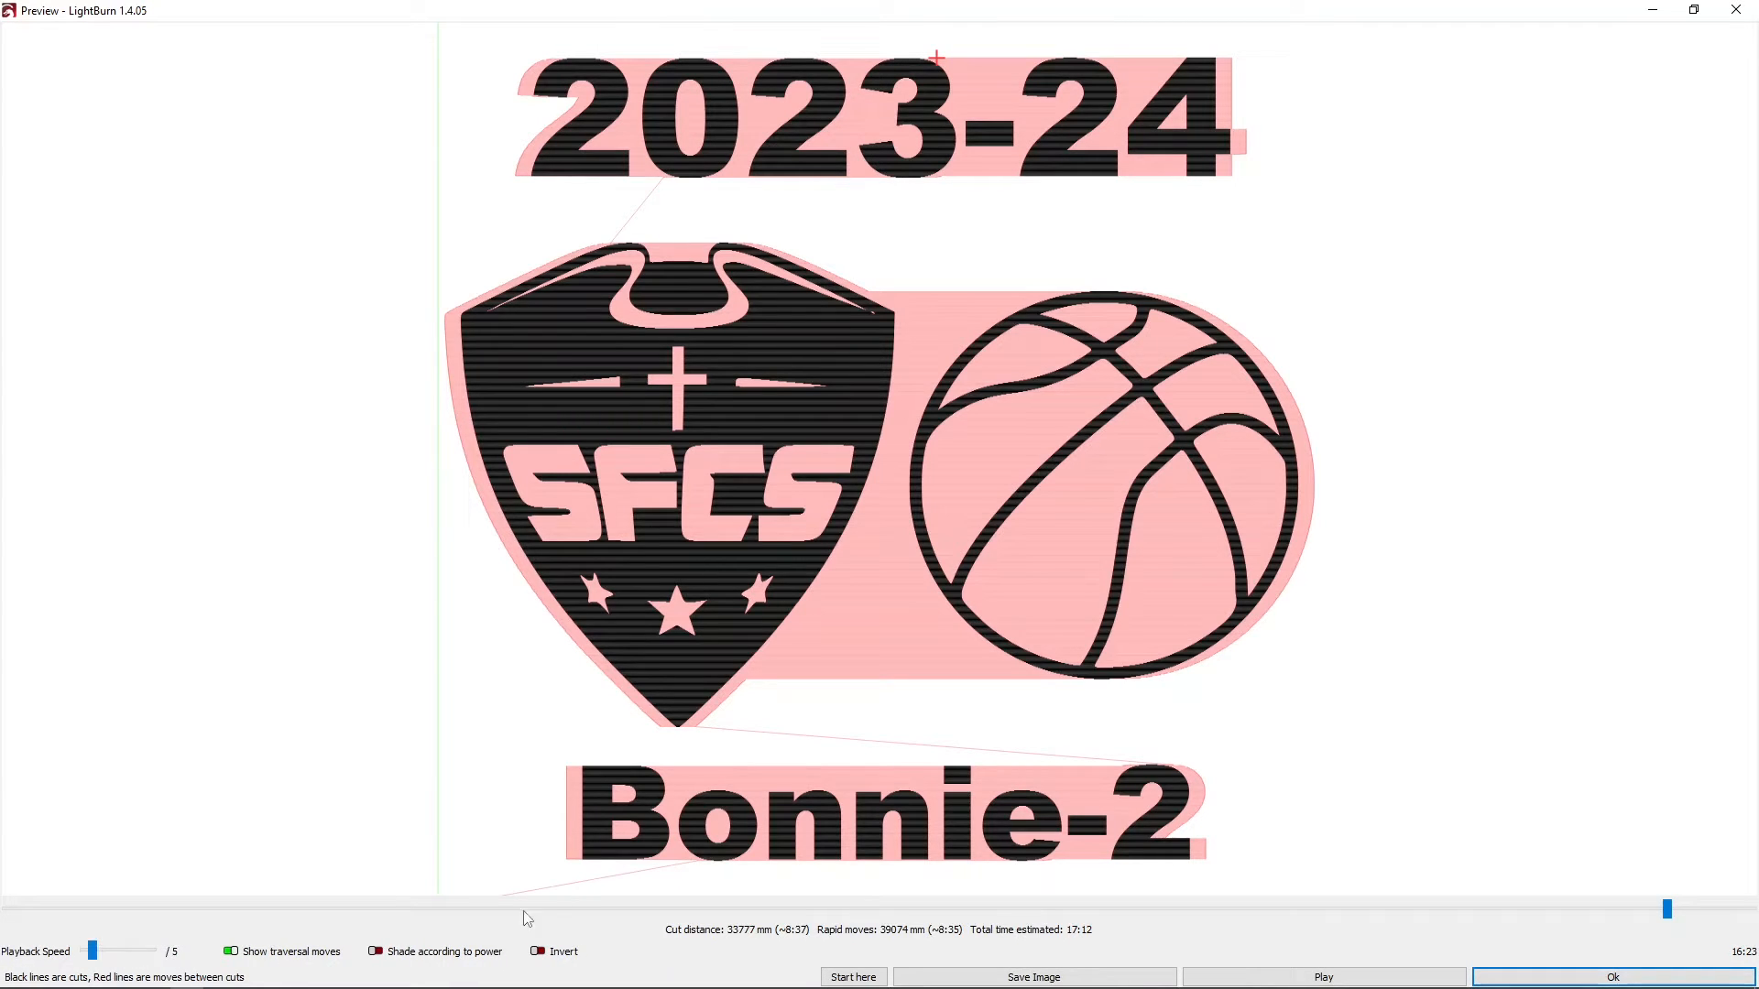
click(1341, 978)
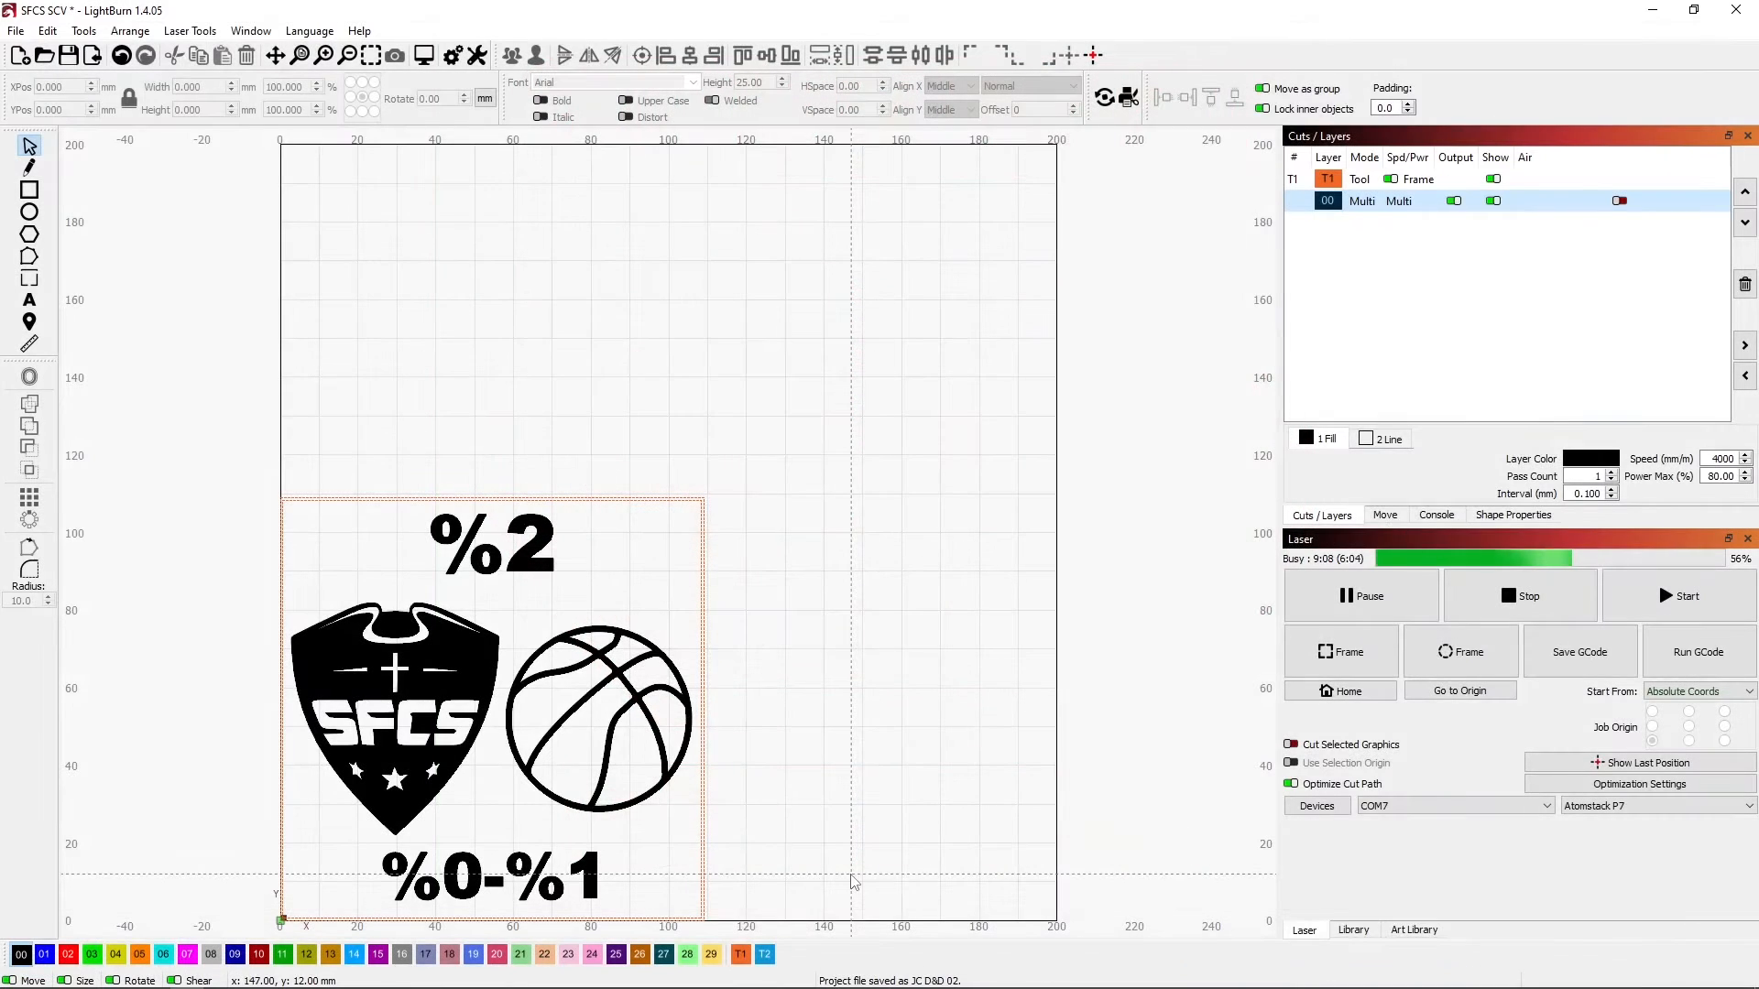
Test the merged text at record 7, set the current record to 0 and test the merged text again
click(495, 545)
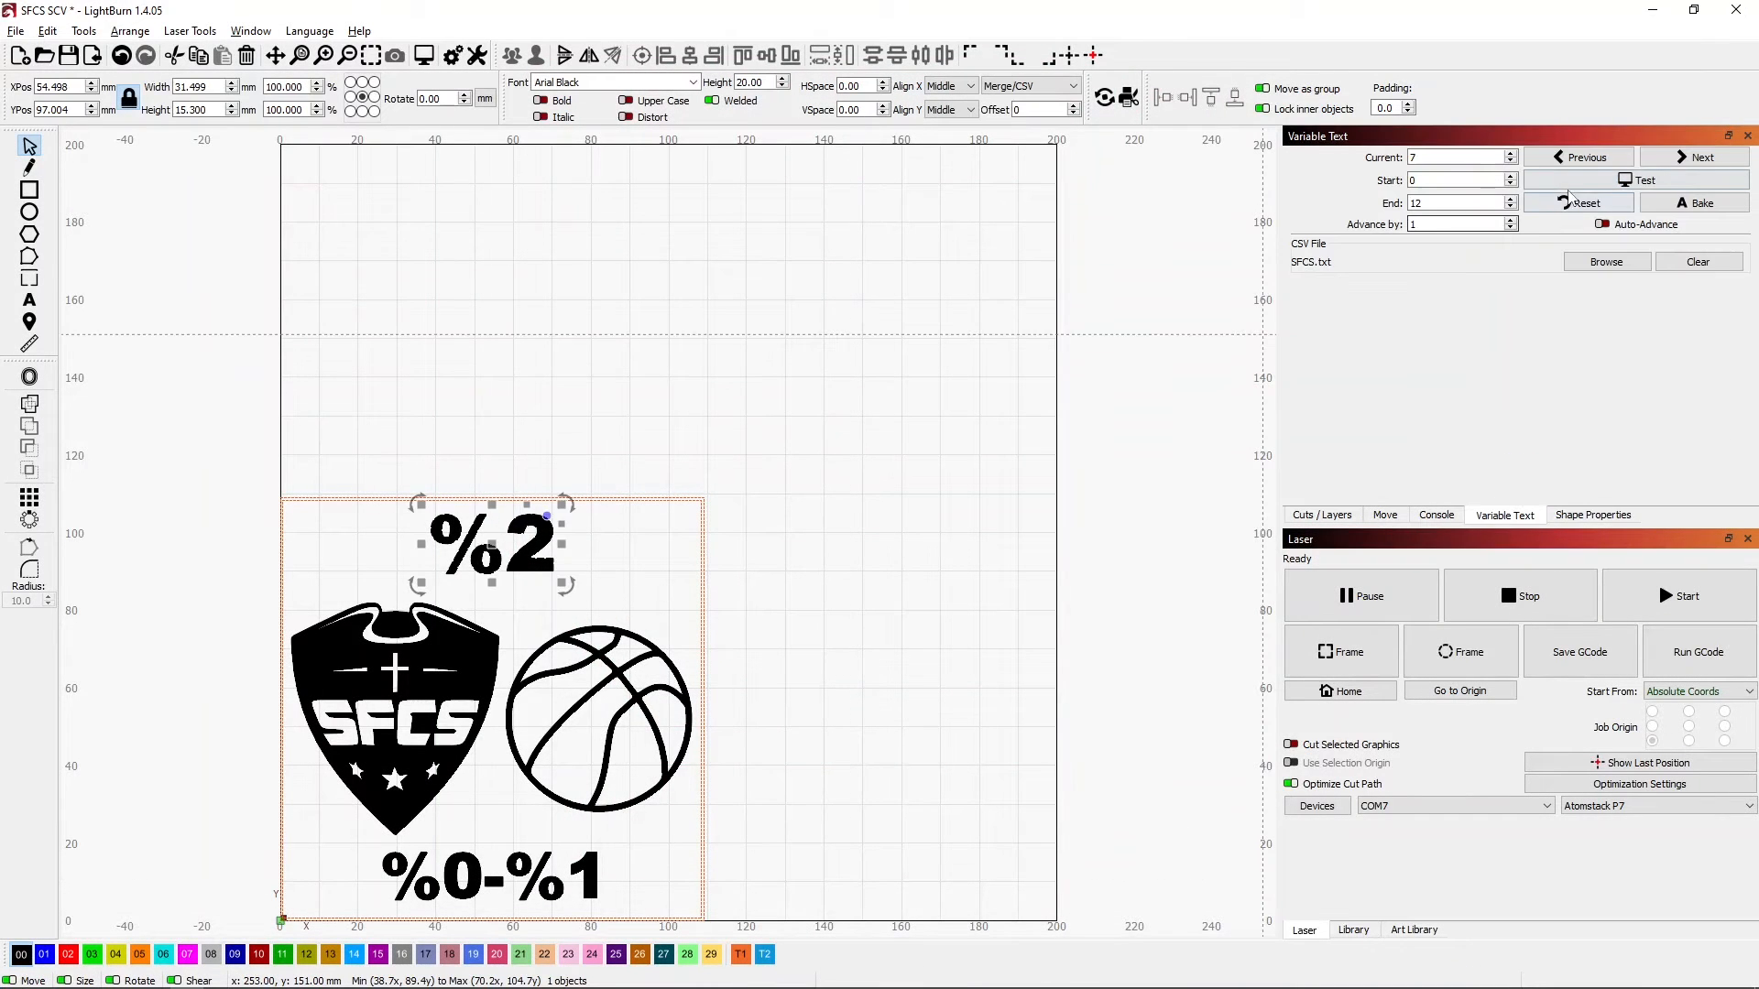
click(1614, 183)
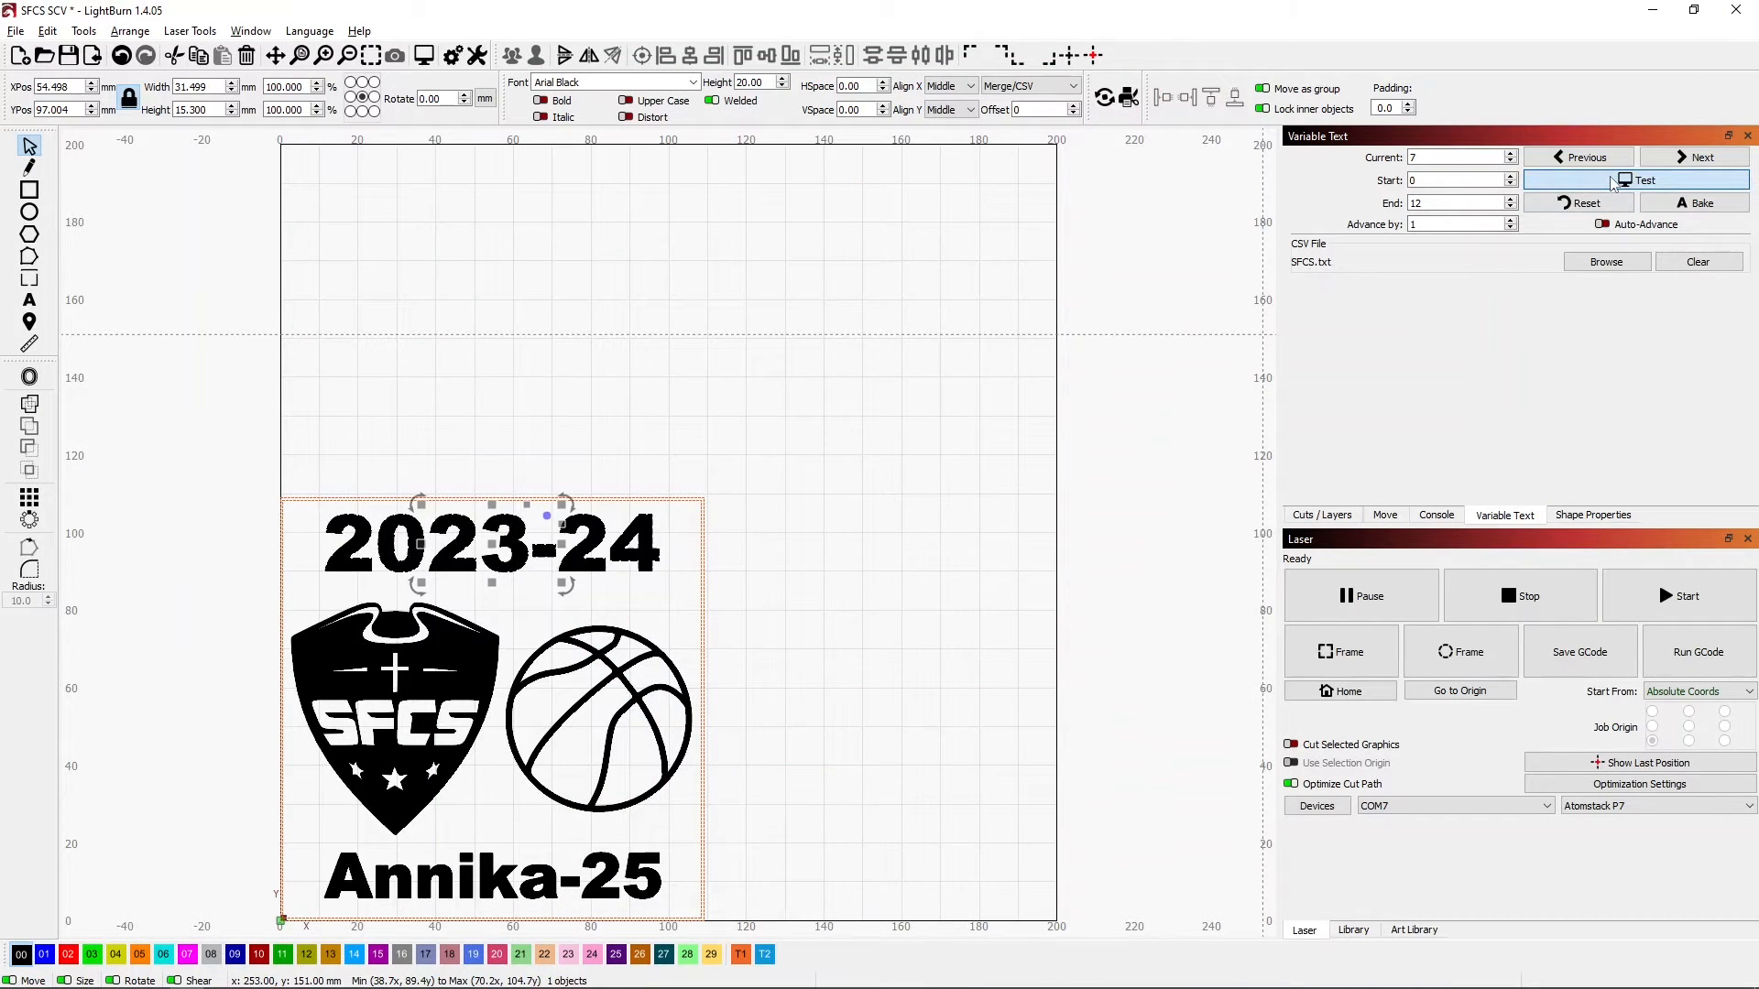
click(1615, 183)
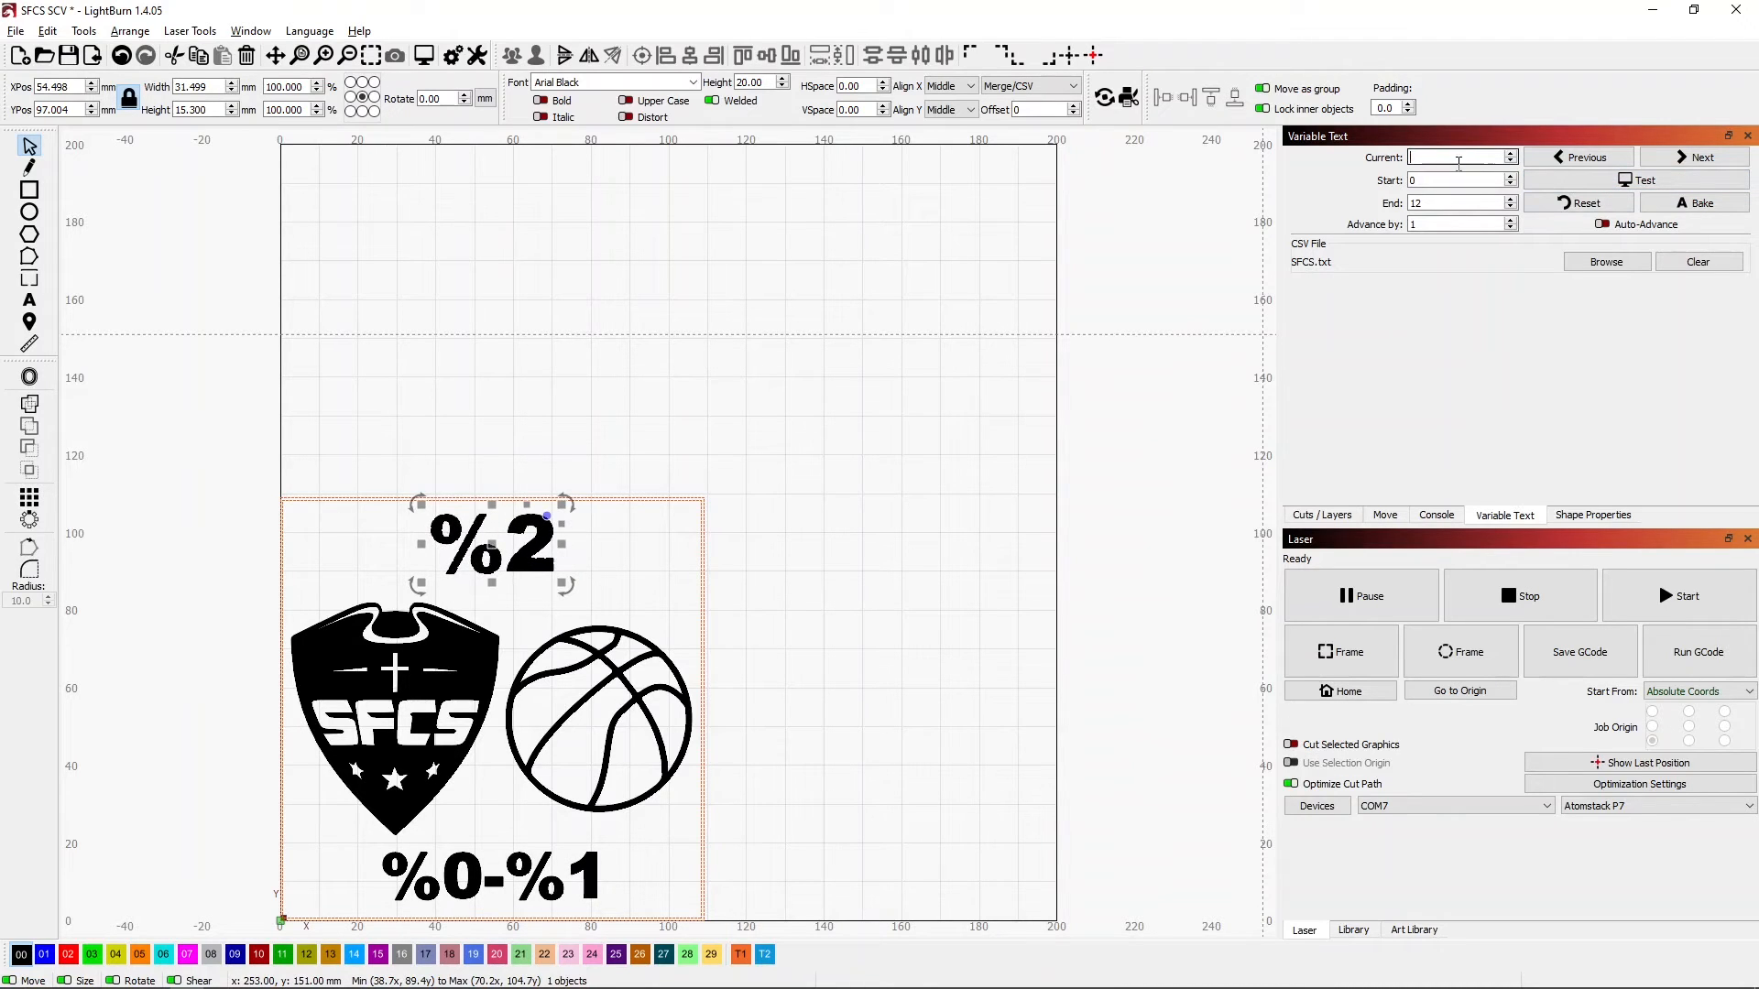
click(1601, 184)
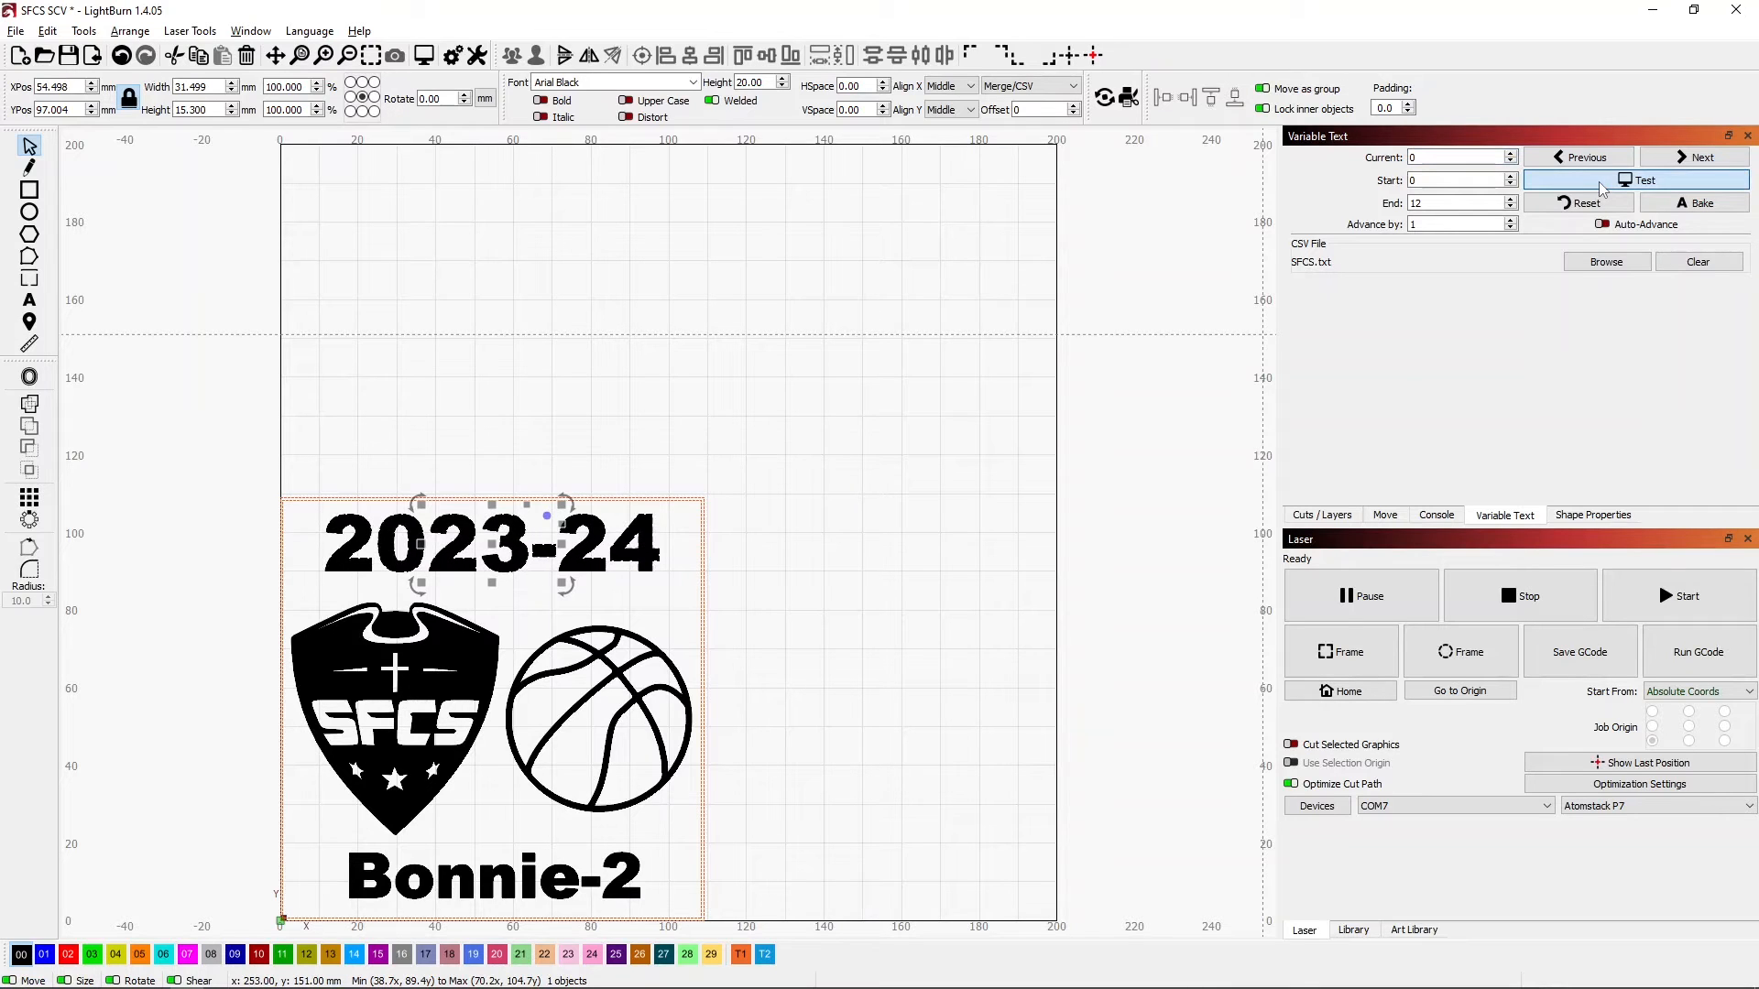
click(1601, 183)
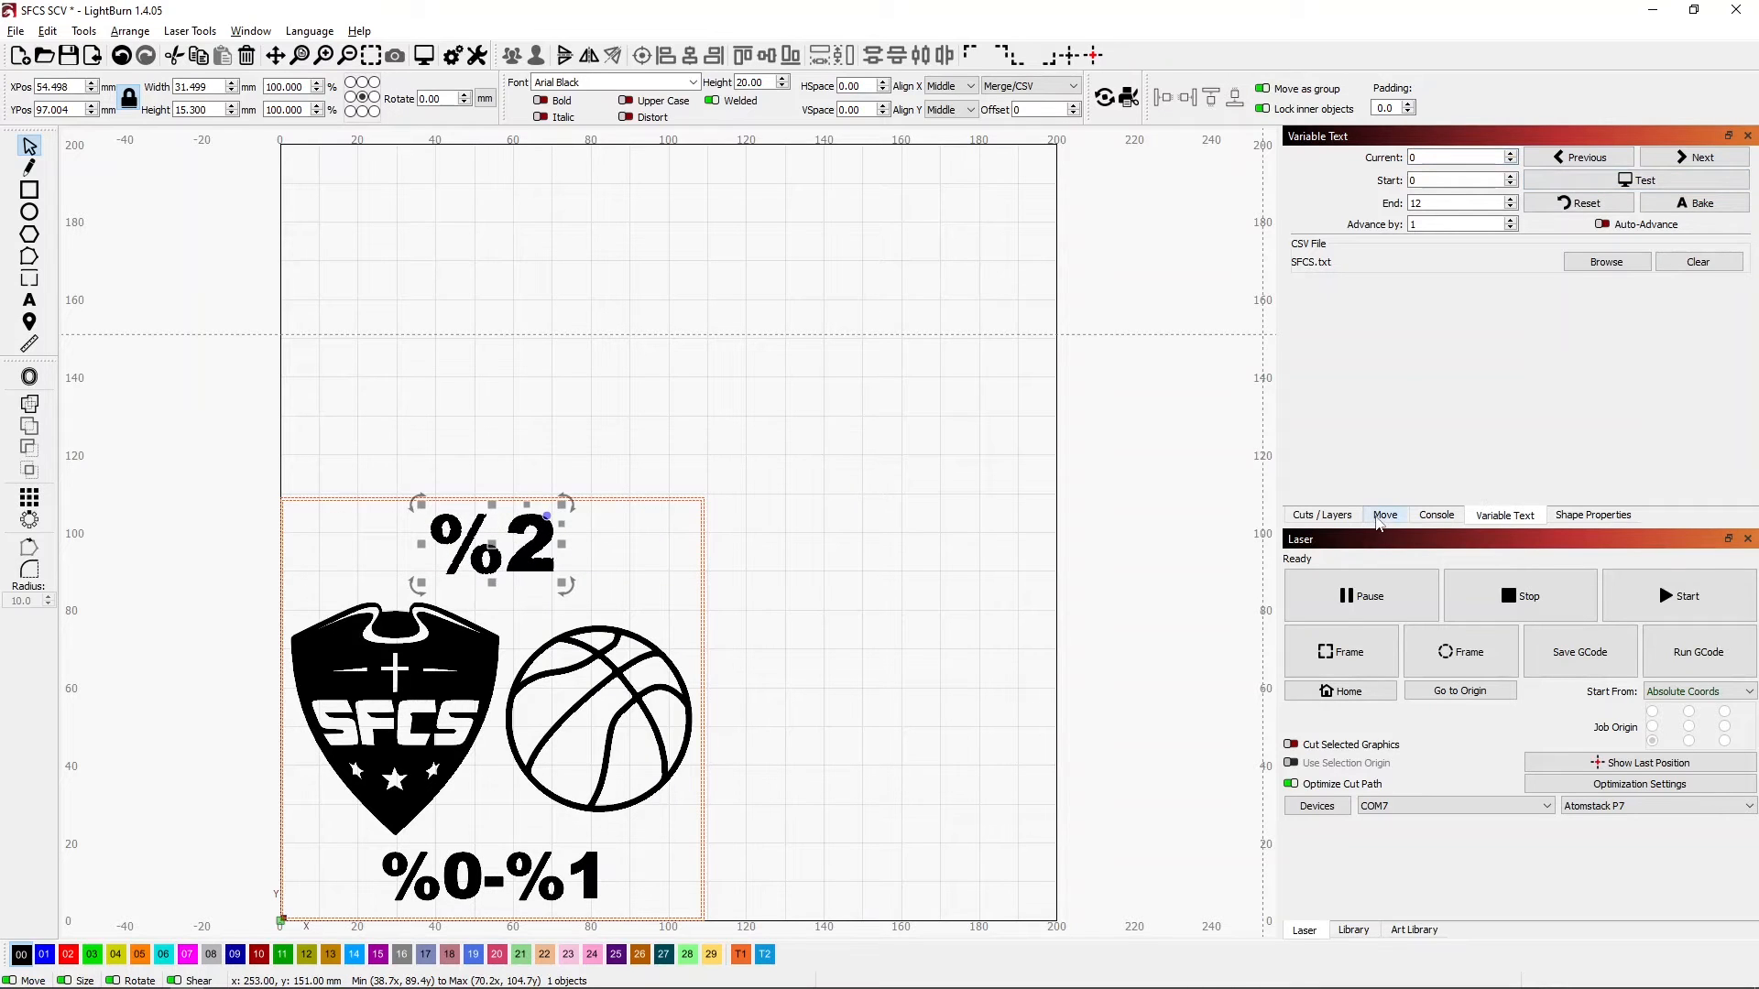
Compare the cut settings of the library's Tile TiO2 Fill preset with those of layer 00
click(1383, 516)
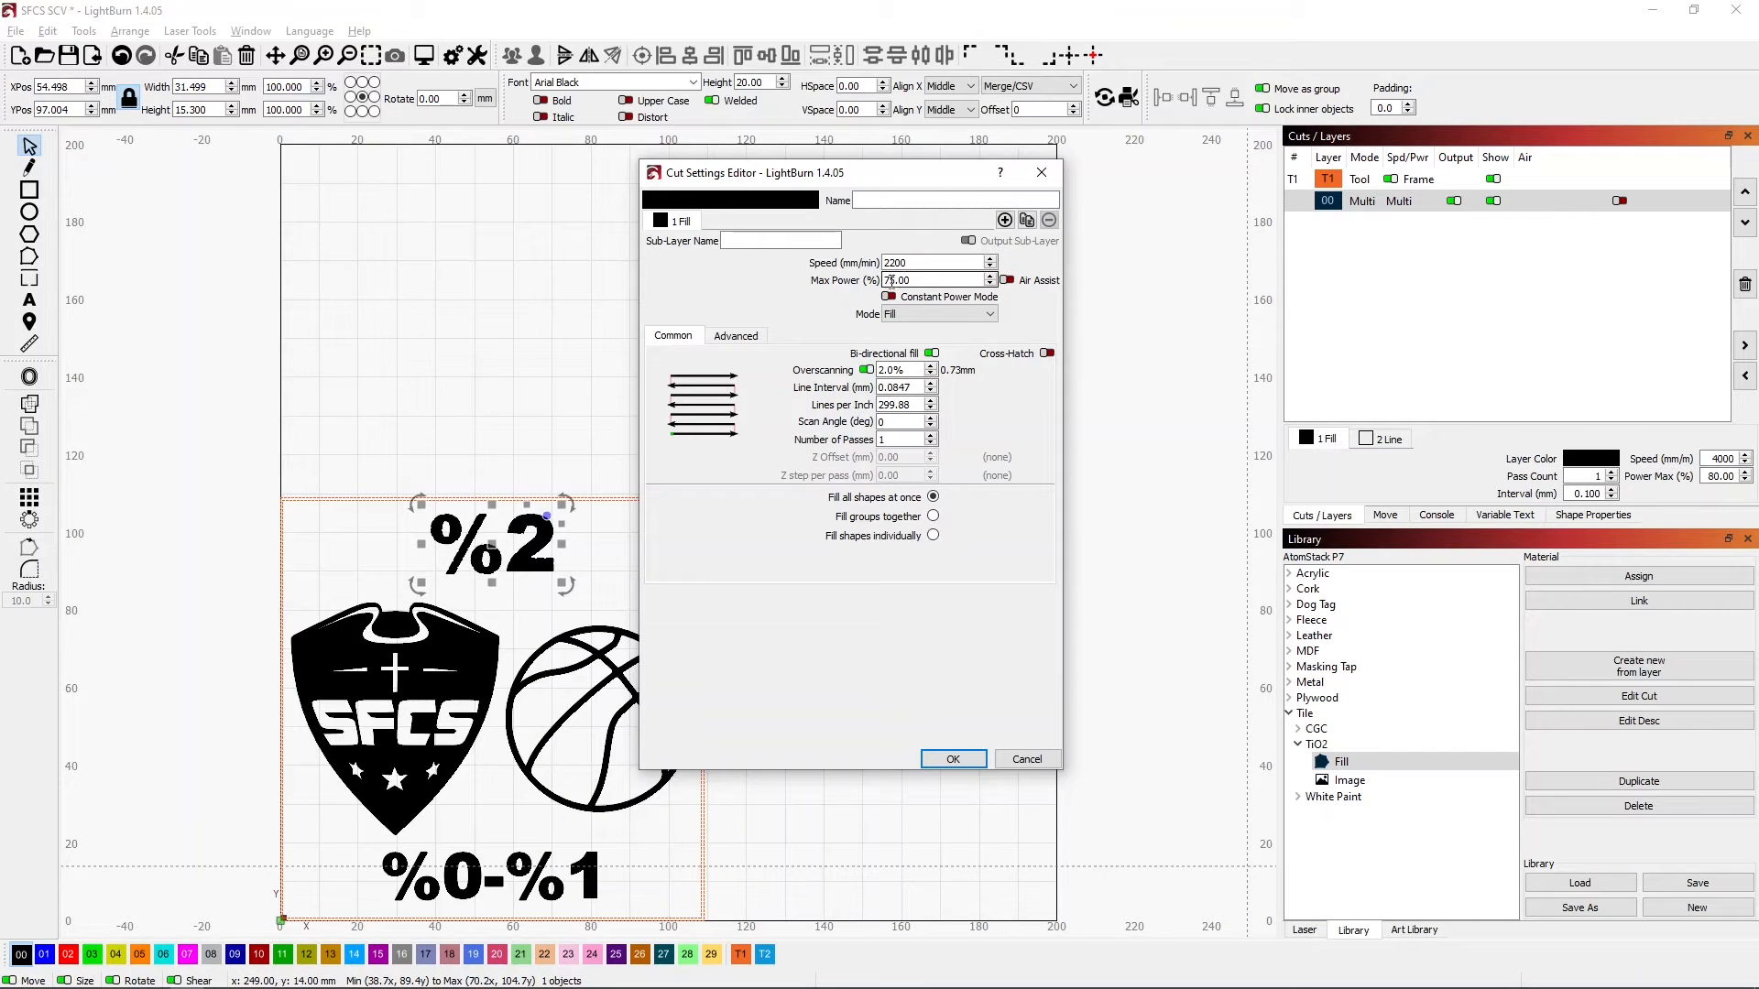
click(1027, 759)
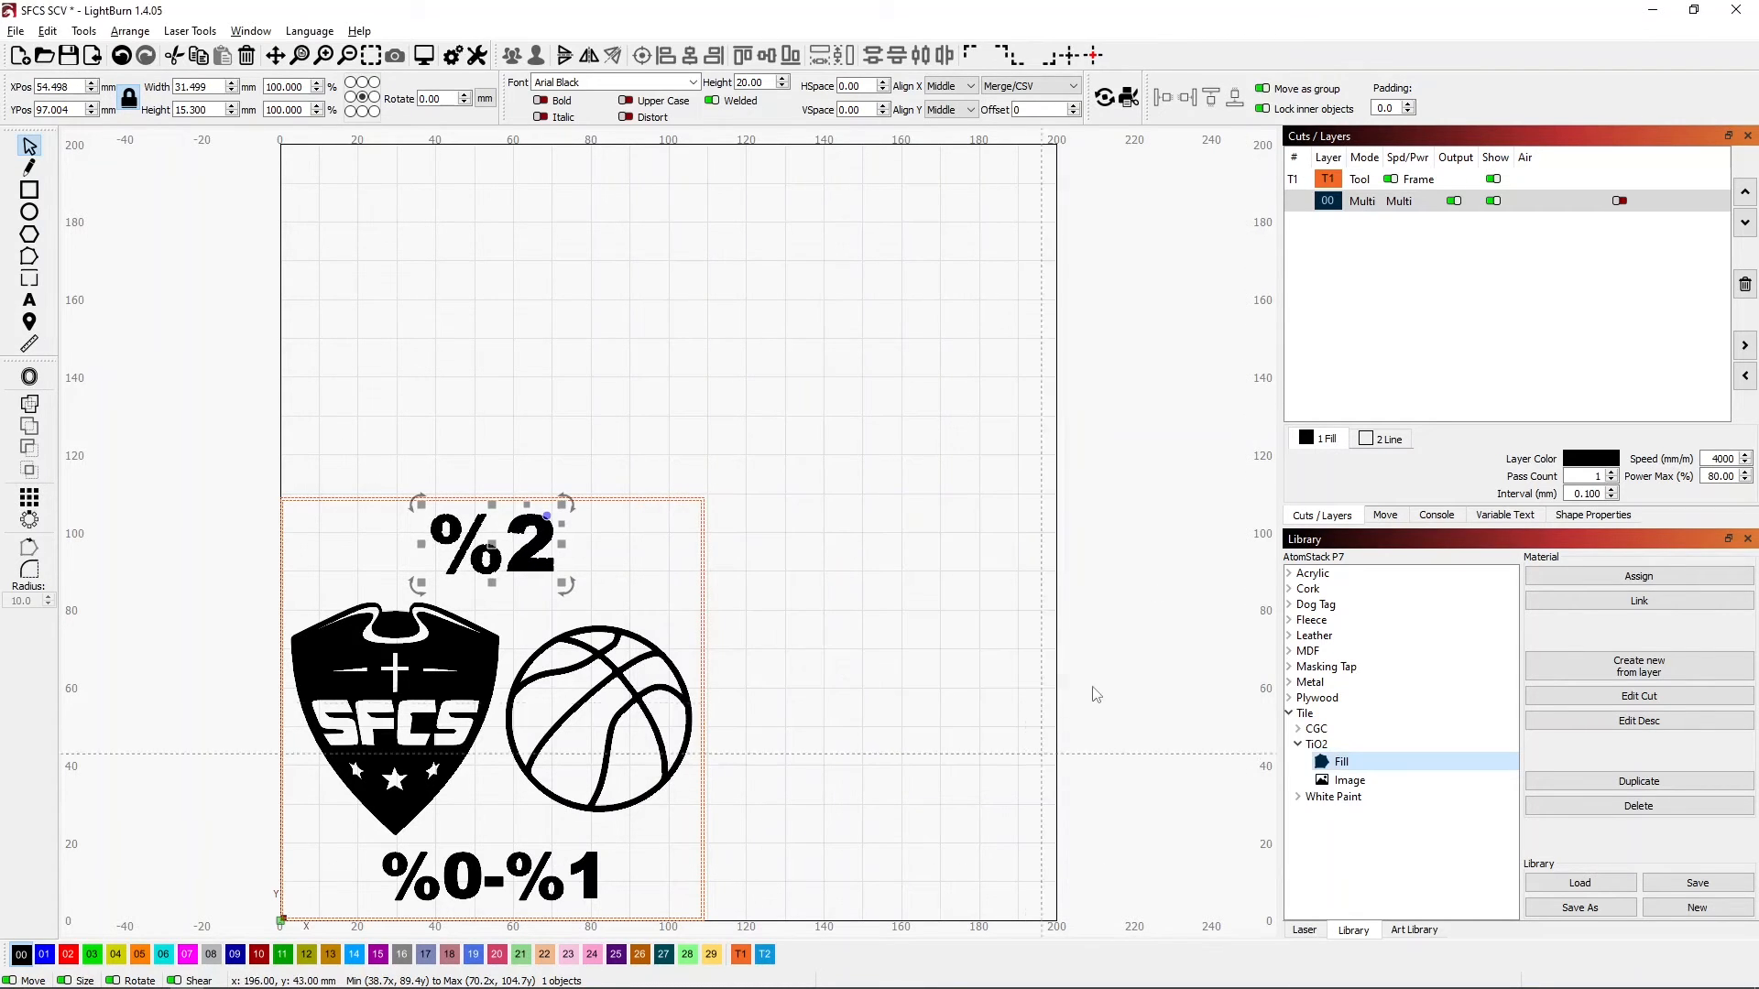
click(1296, 206)
double_click(1296, 206)
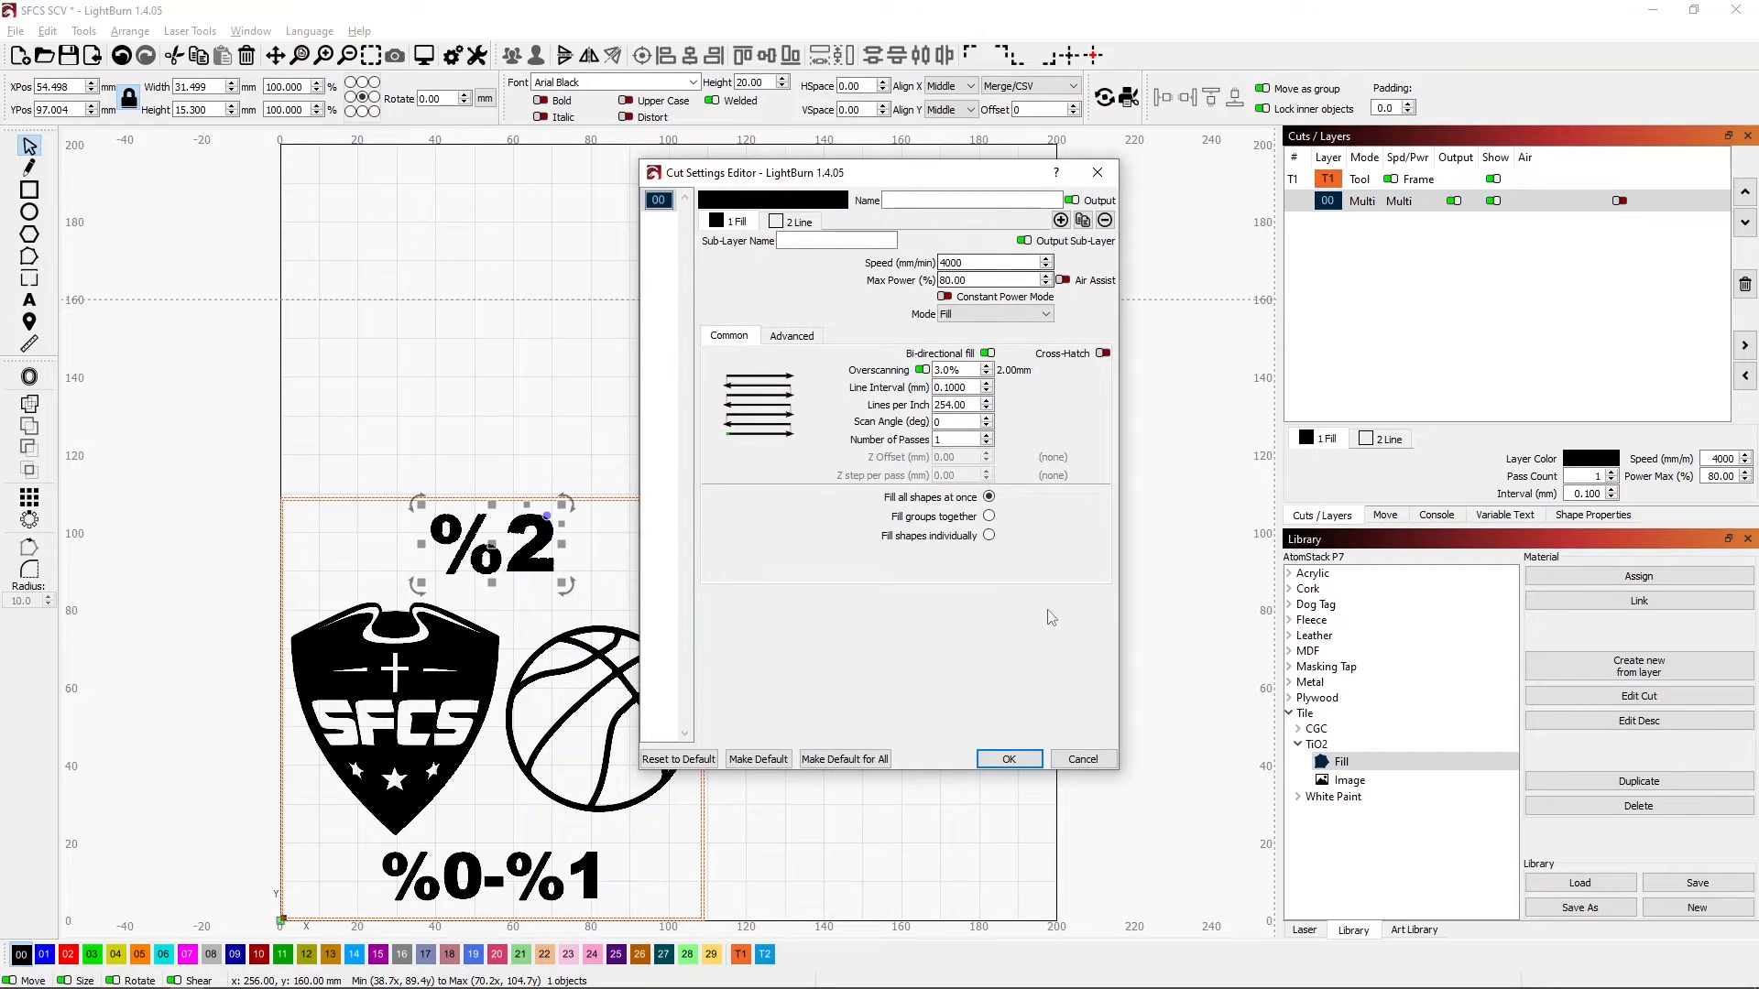
click(1083, 759)
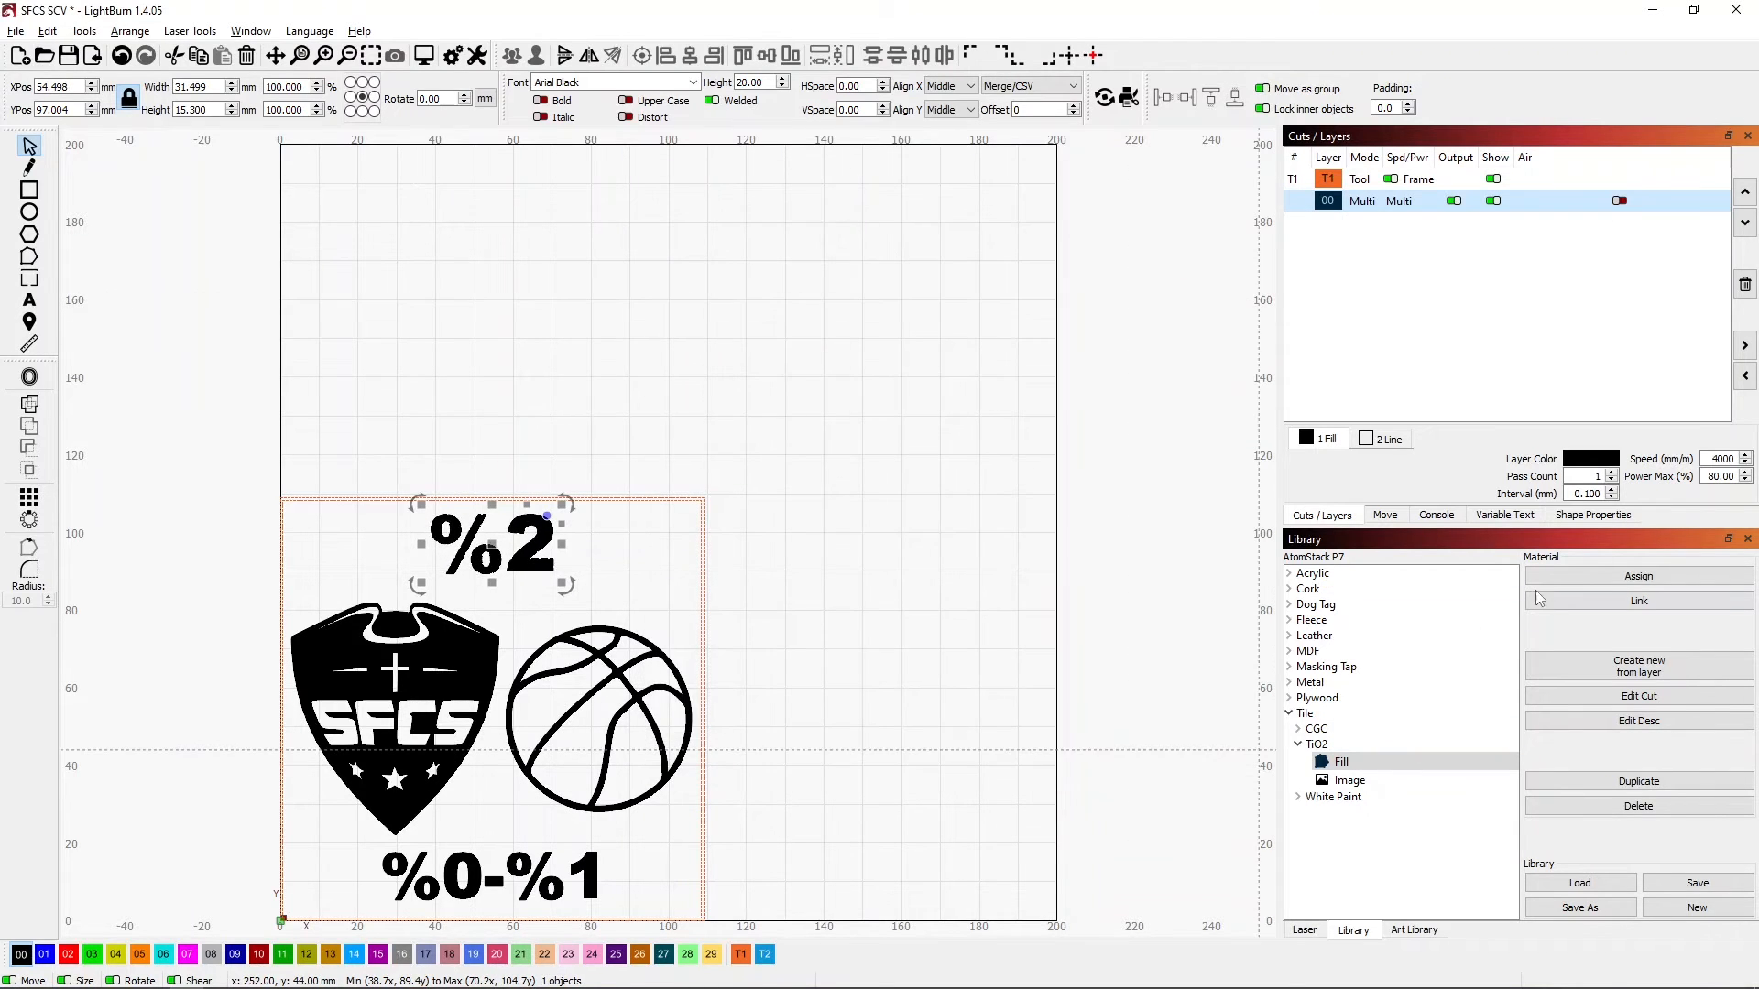
Set layer 00's Fill sub-layer to a speed of 2200 mm/min, 75% max power and 300 lines per inch
double_click(1362, 200)
text(2200)
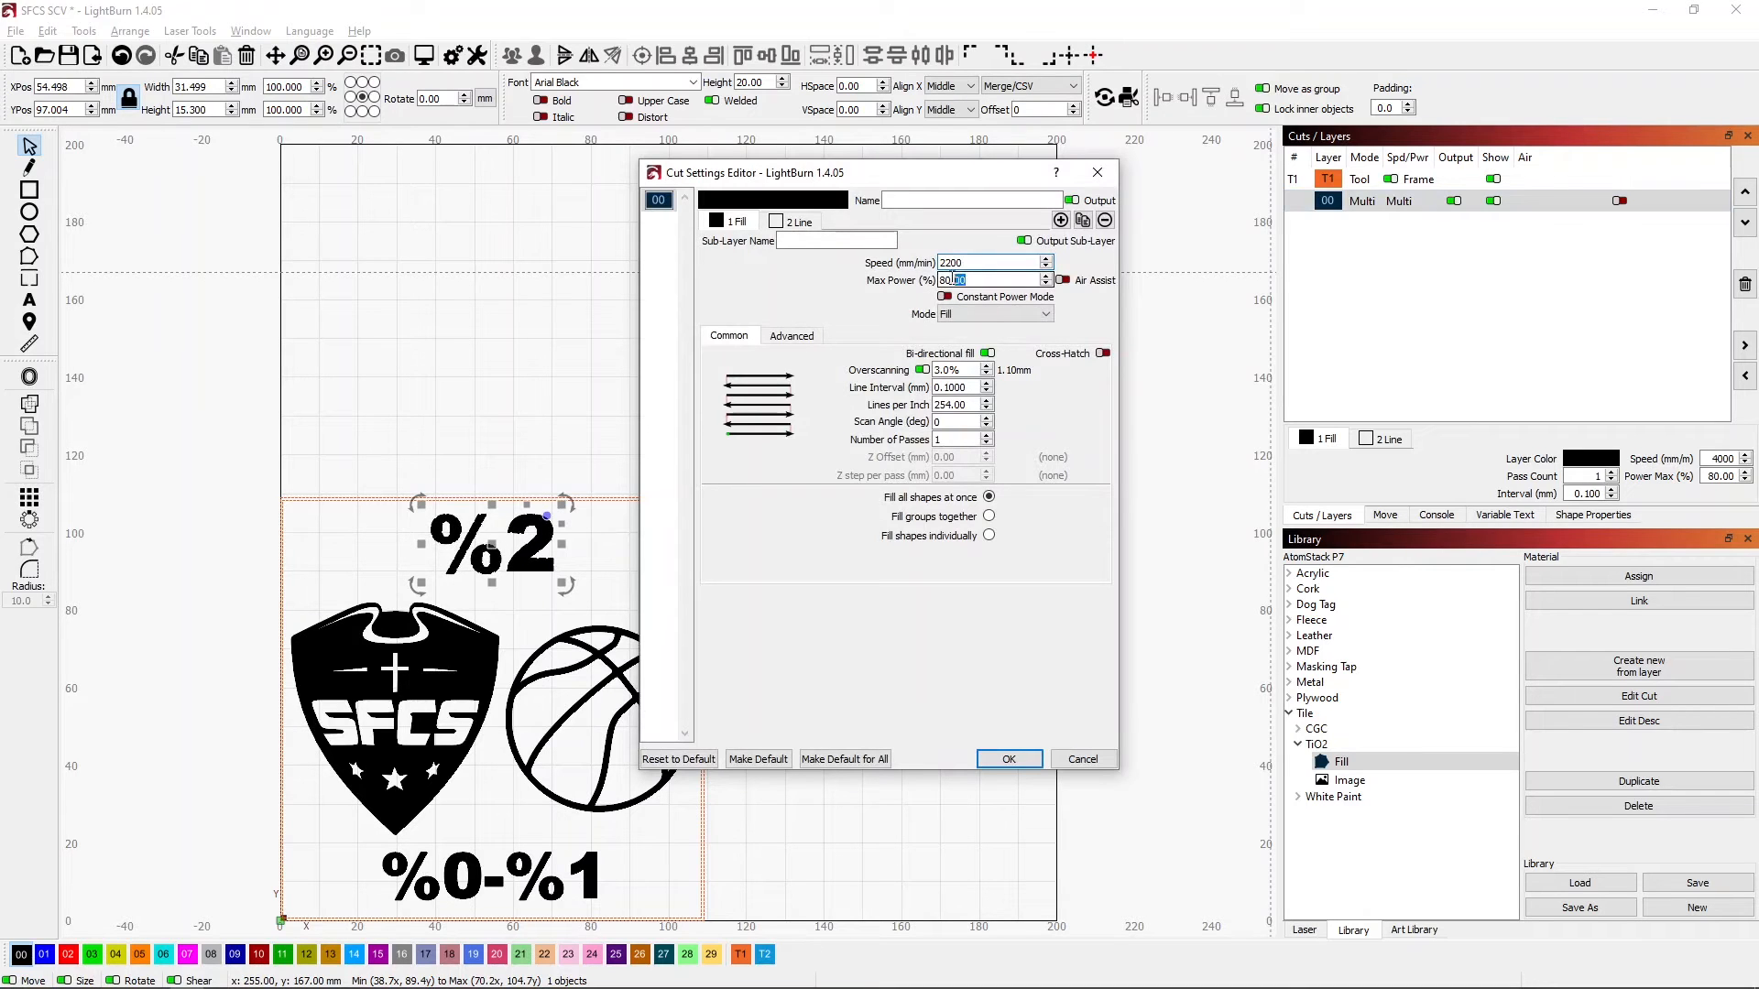
drag(956, 280, 940, 280)
text(75)
click(968, 404)
key(BackSpace)
key(BackSpace)
key(BackSpace)
key(BackSpace)
key(BackSpace)
key(BackSpace)
text(300)
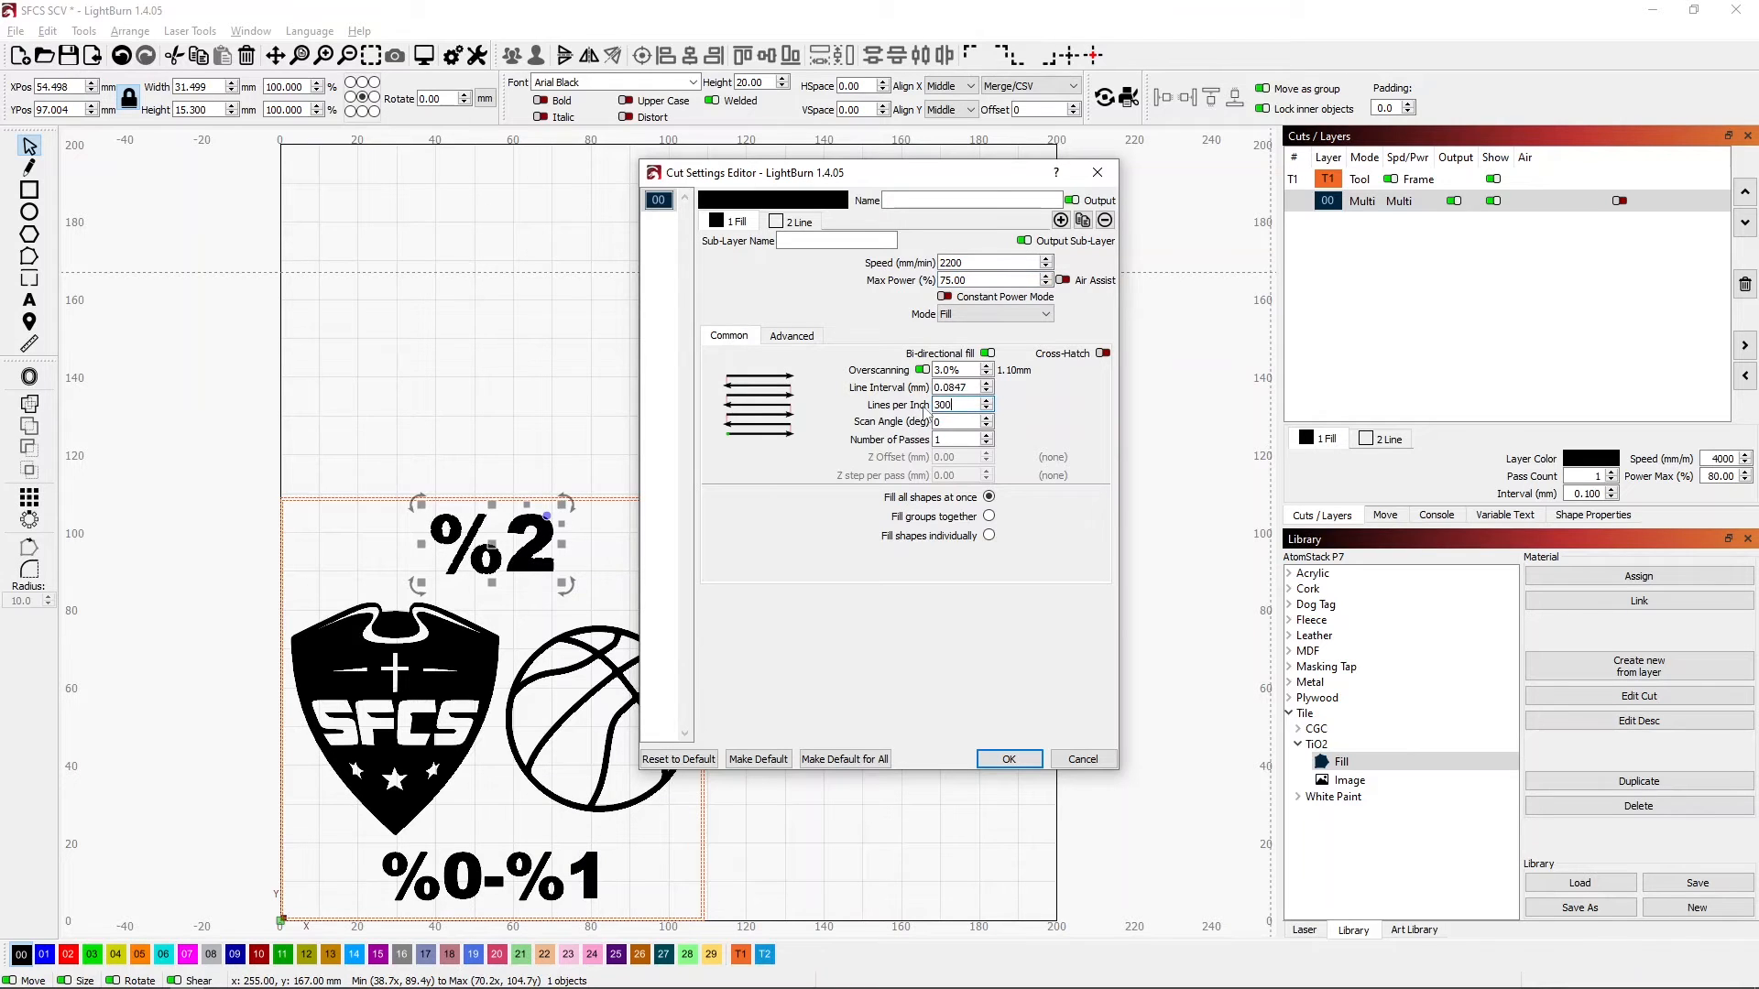
click(973, 386)
Set layer 00's Line sub-layer to a speed of 200 mm/min and 75% max power, and apply the cut settings
click(800, 224)
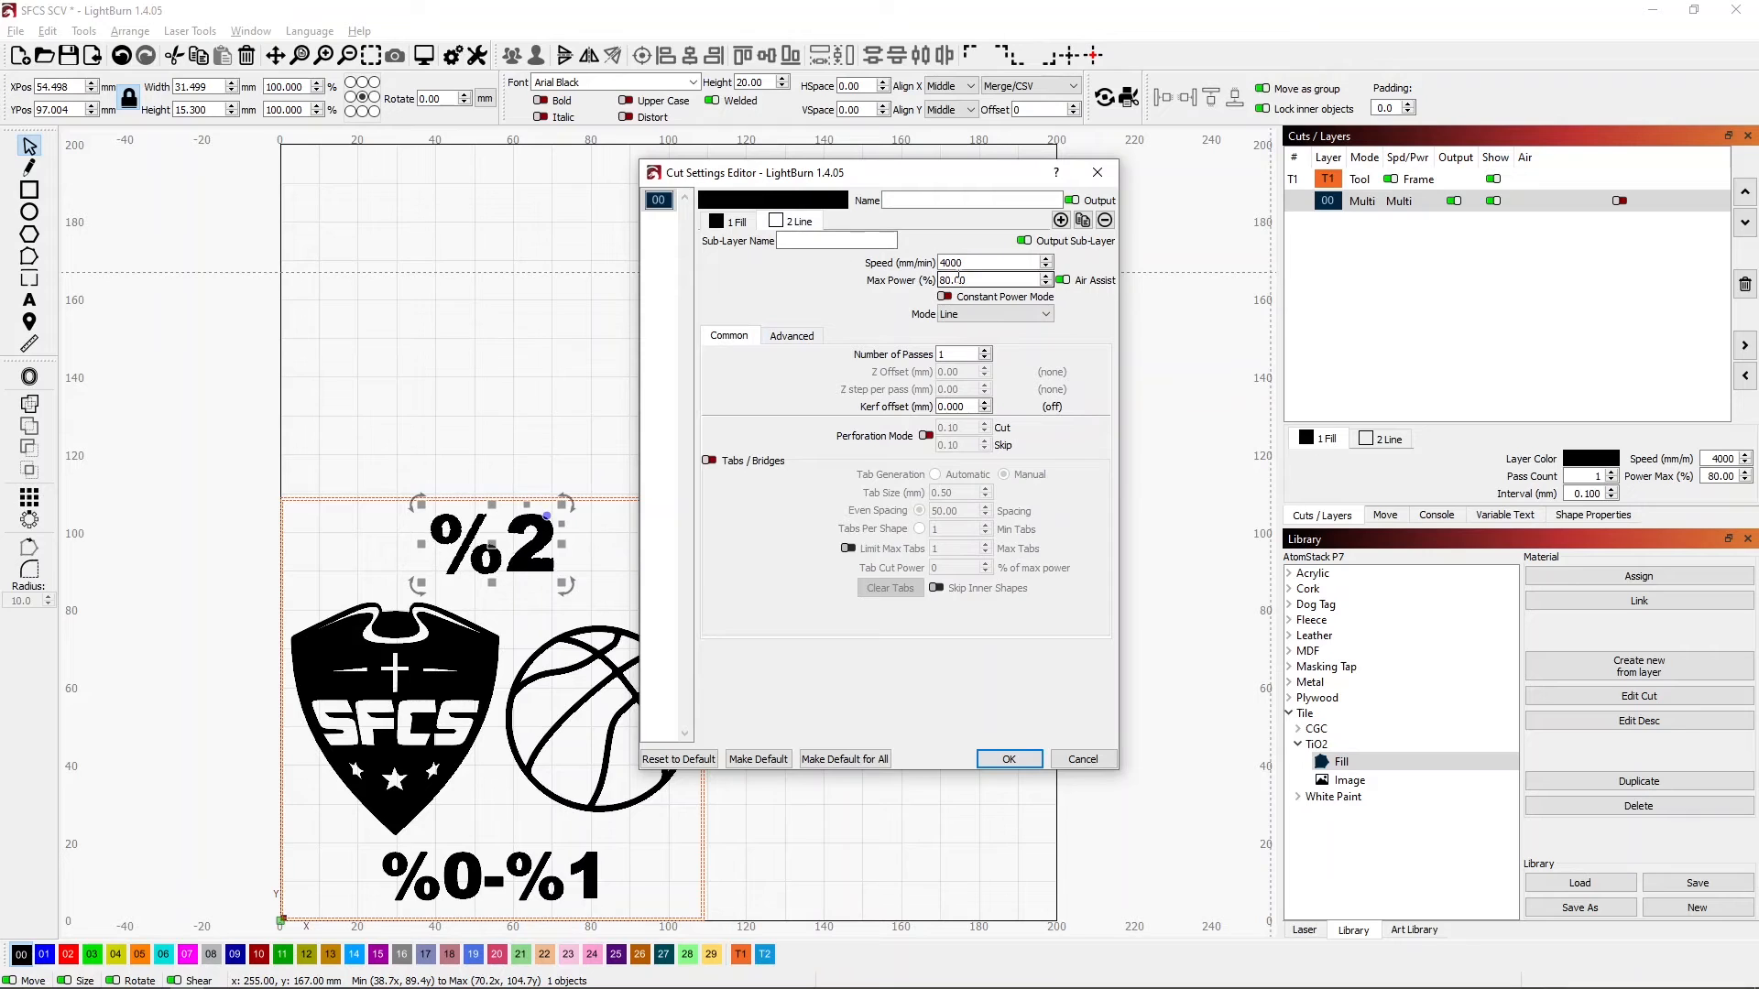
drag(980, 263, 910, 281)
text(200)
text(75)
click(945, 406)
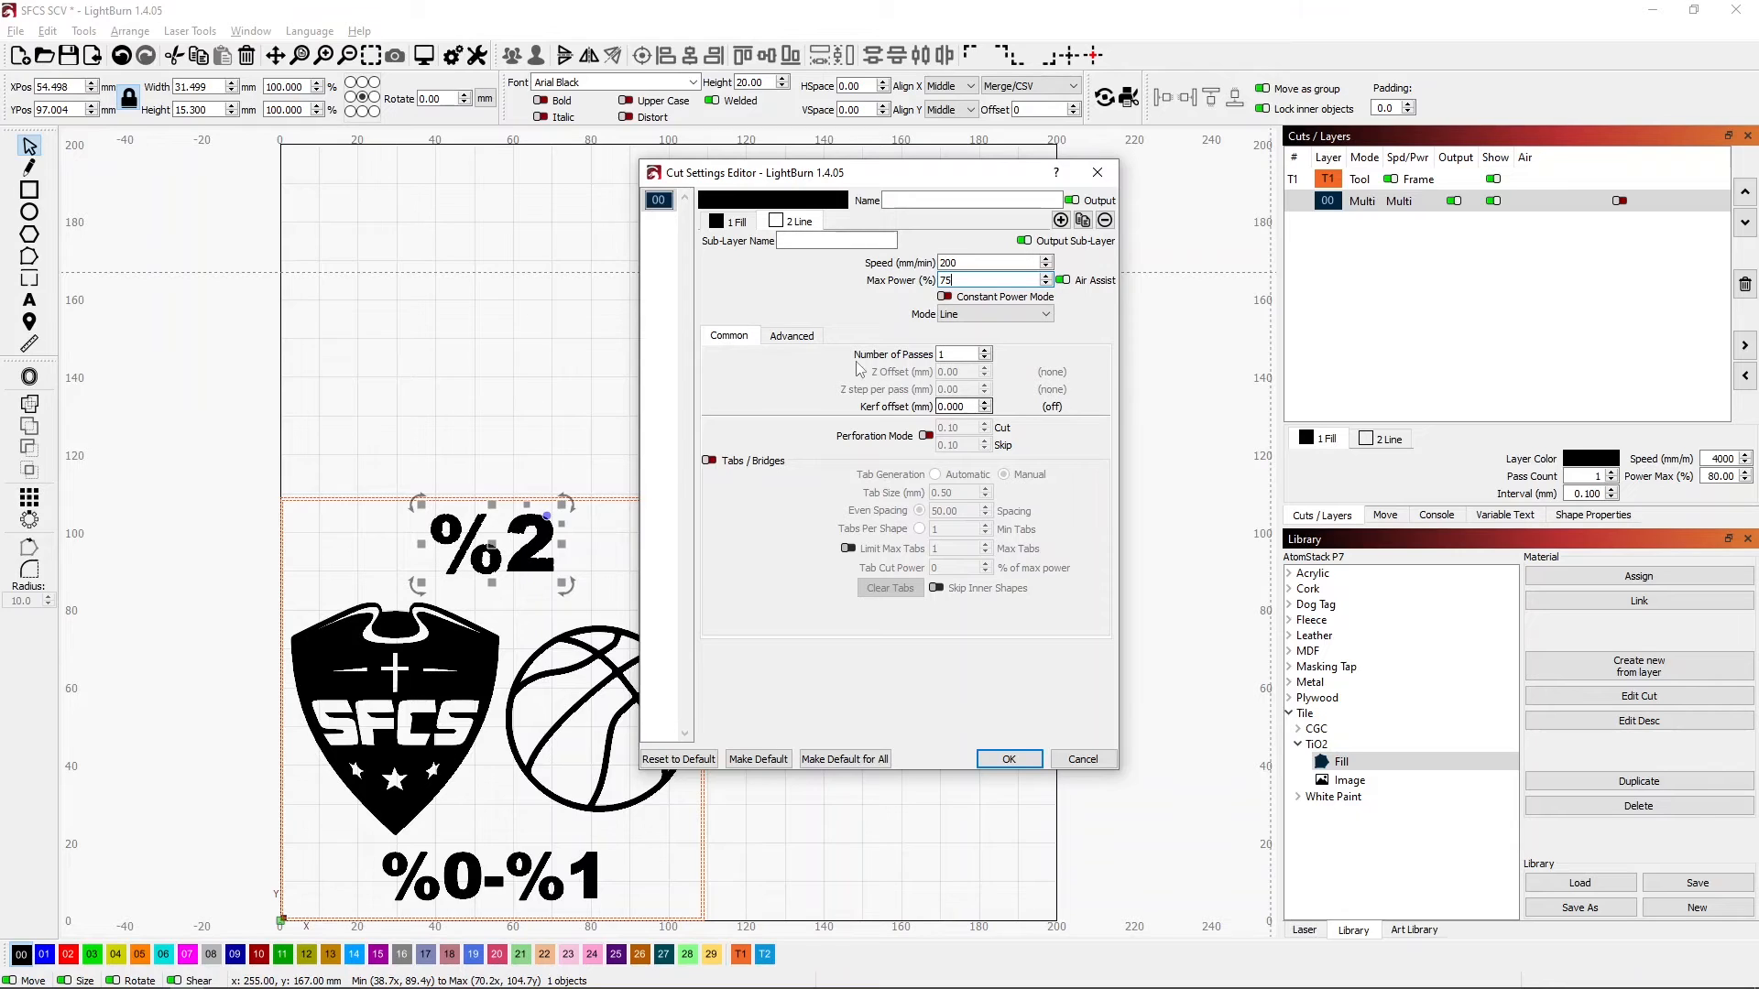
click(997, 760)
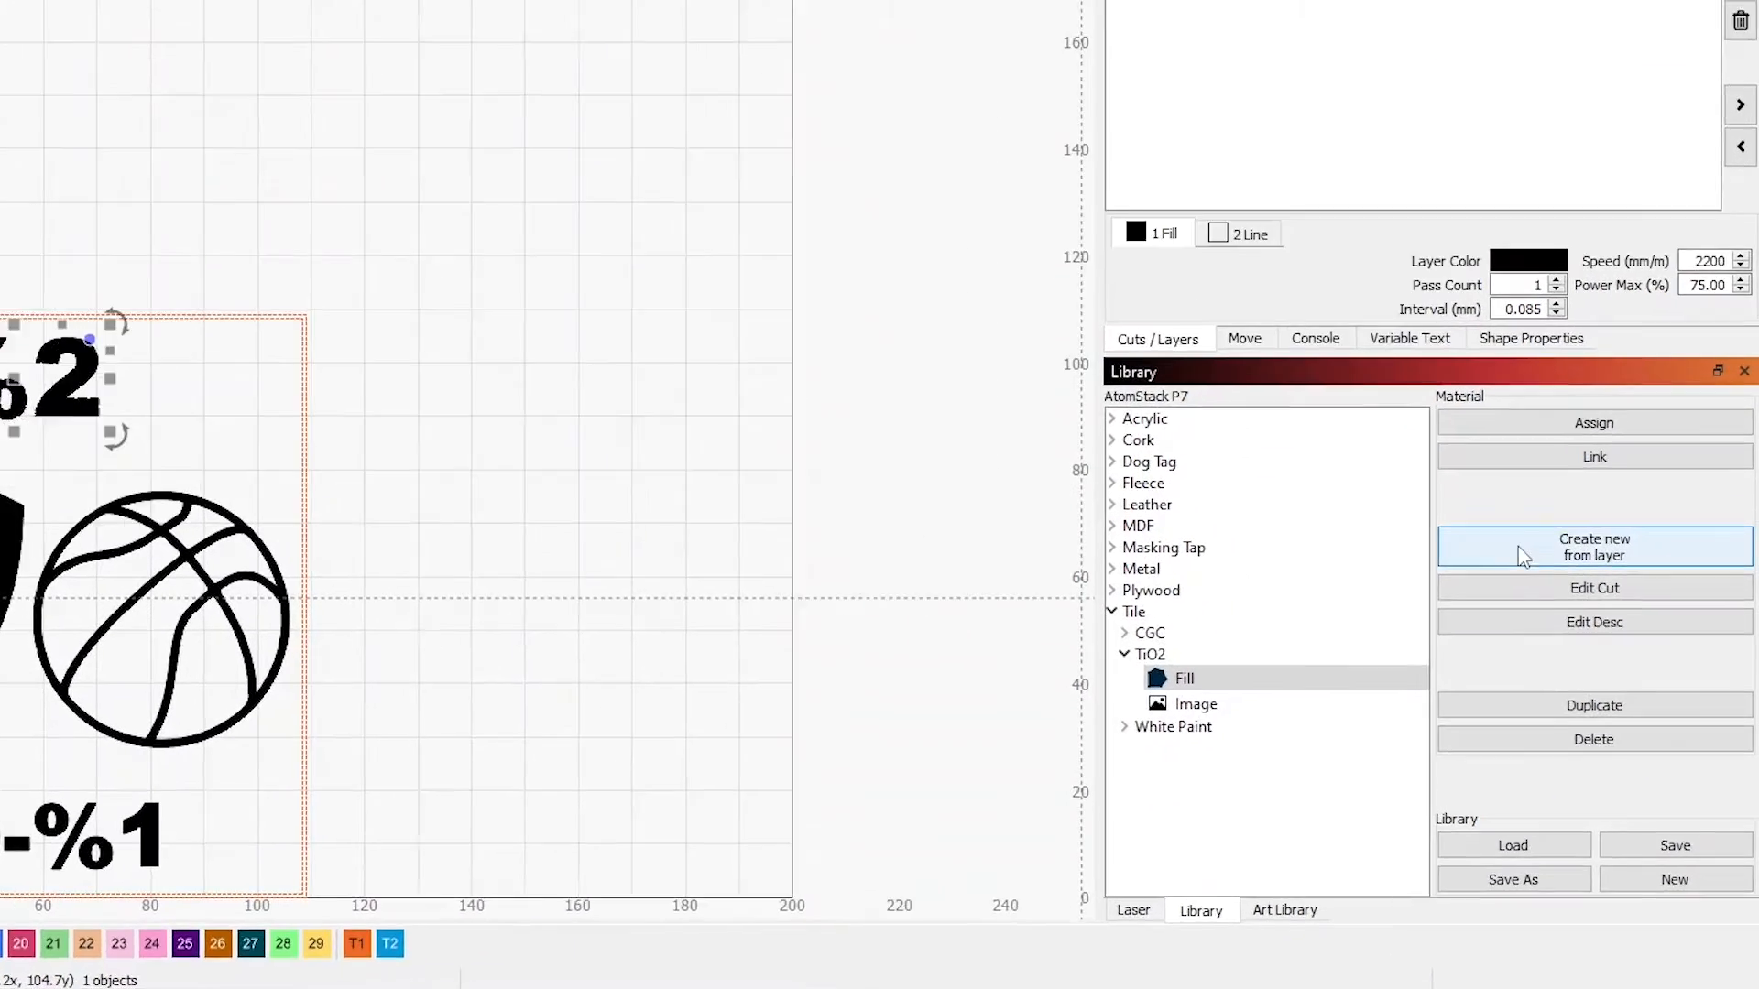
Create a library preset from layer 00 with material name "Tile", no thickness, title "TiO2" and description "Fill with Trace"
click(1584, 666)
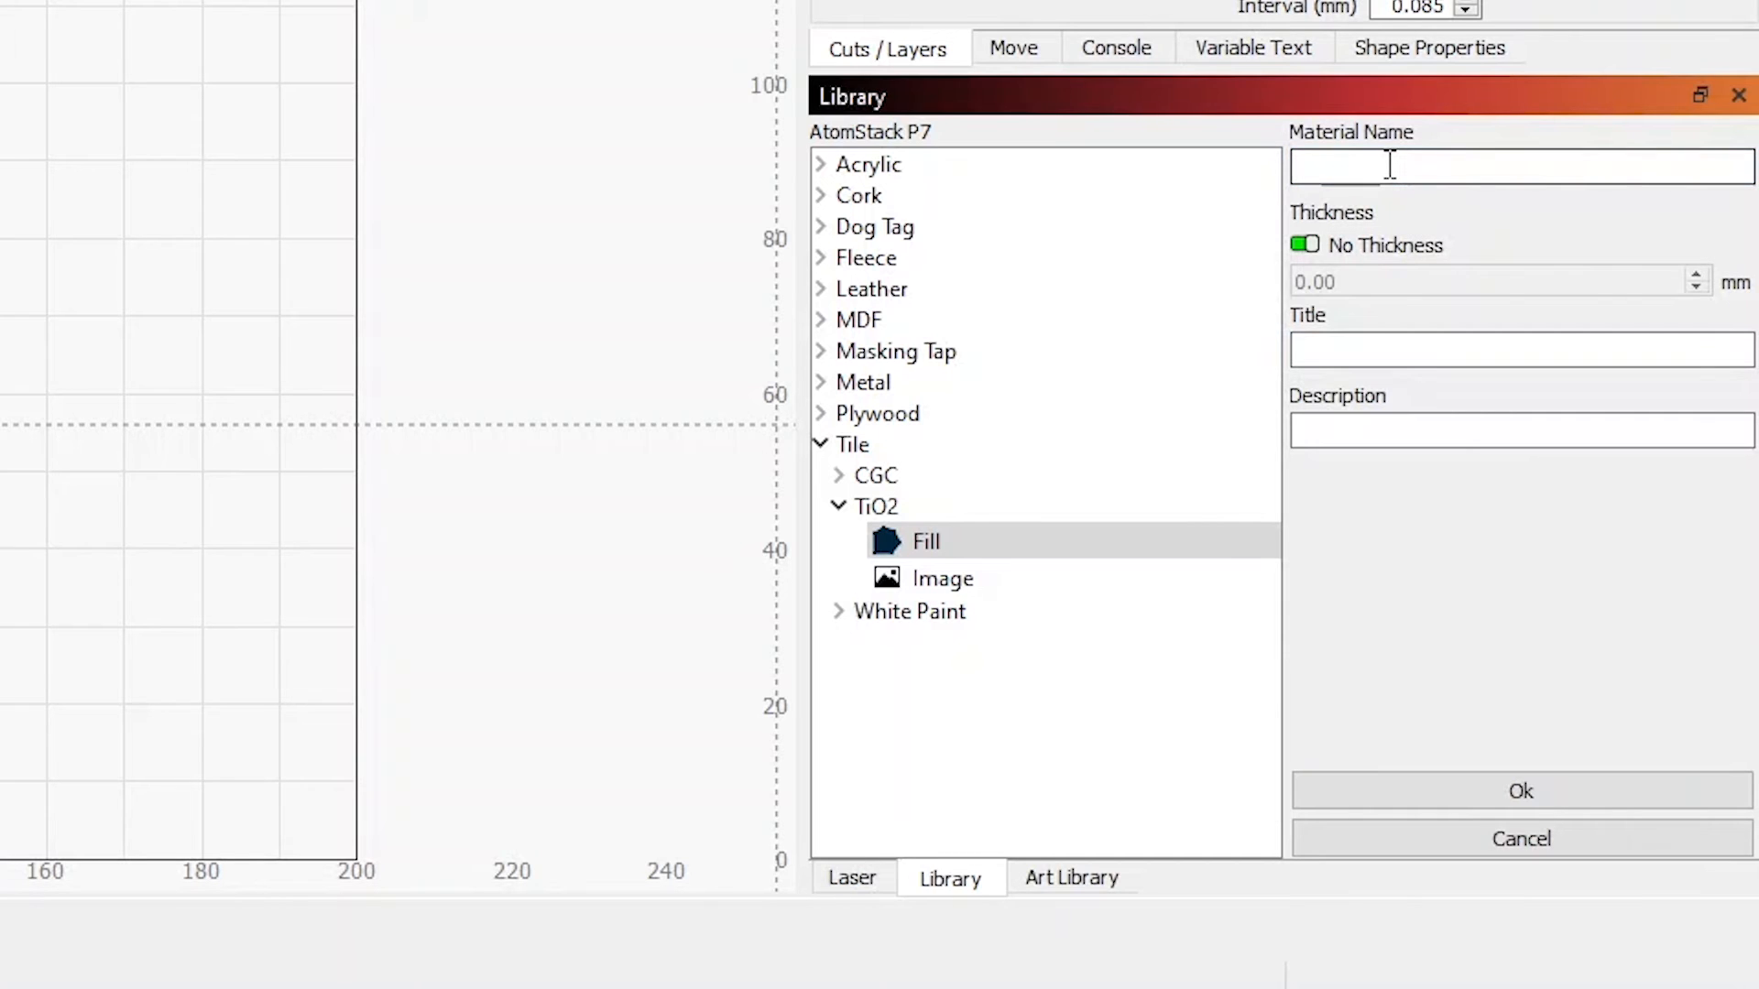
text(Tile)
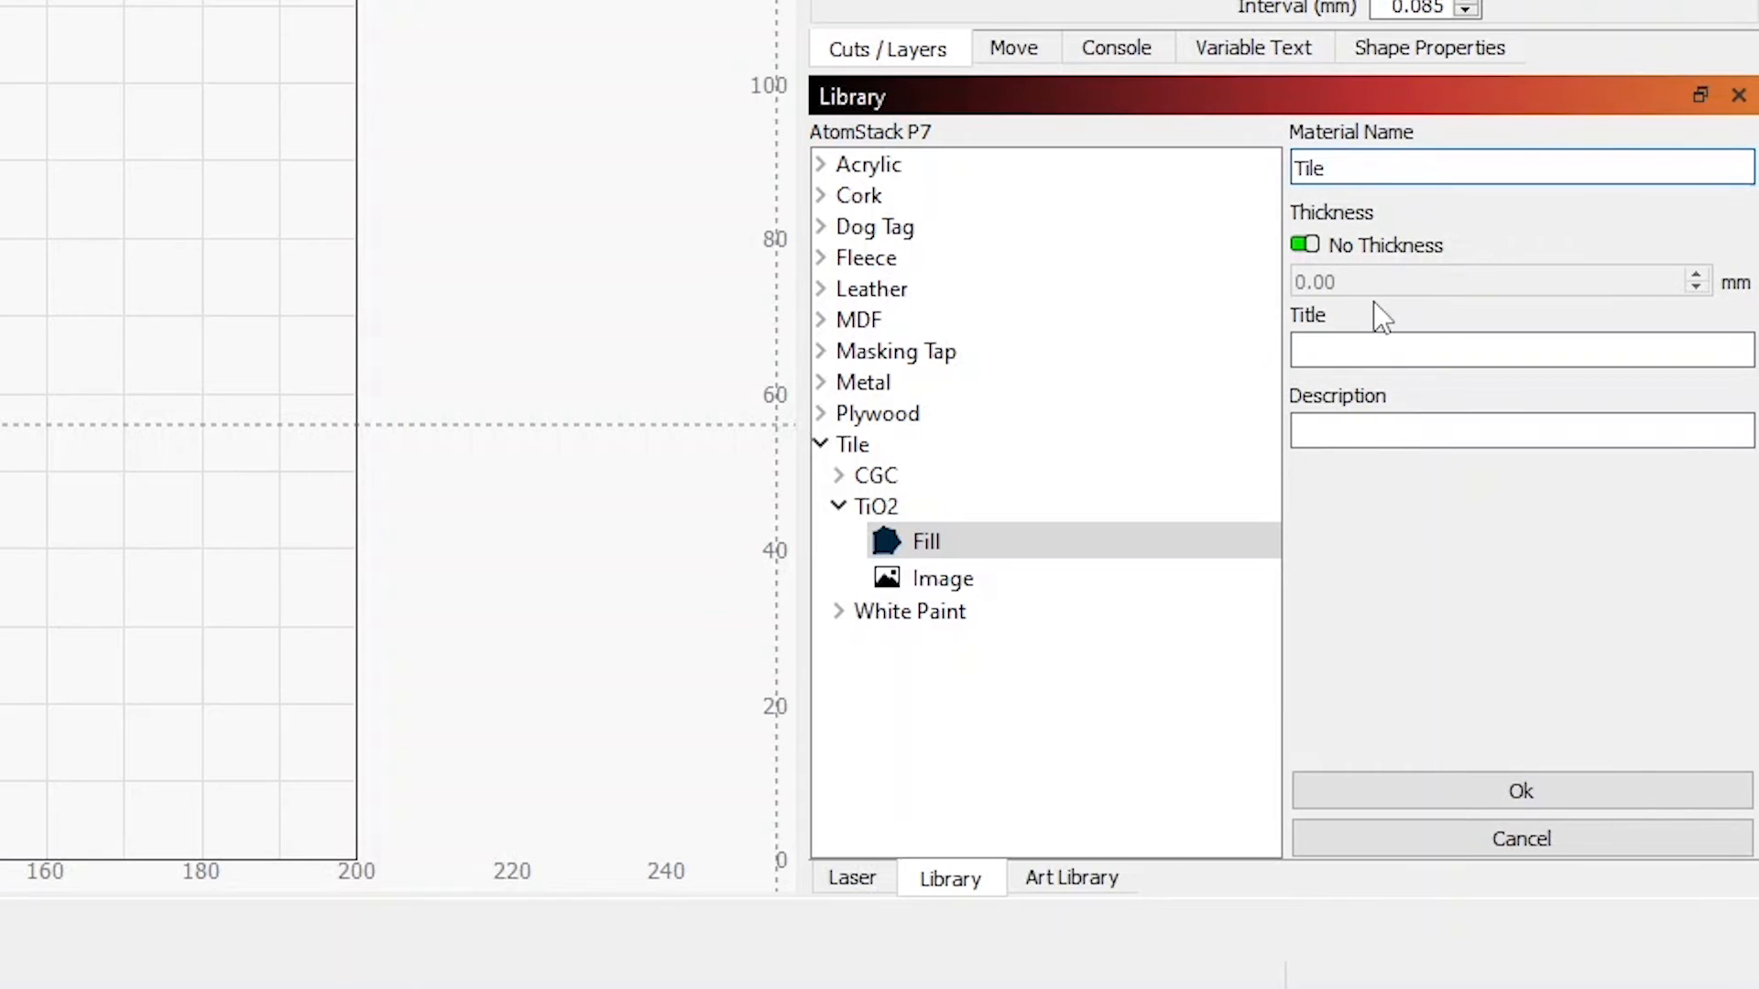
click(1350, 353)
text(TiO2)
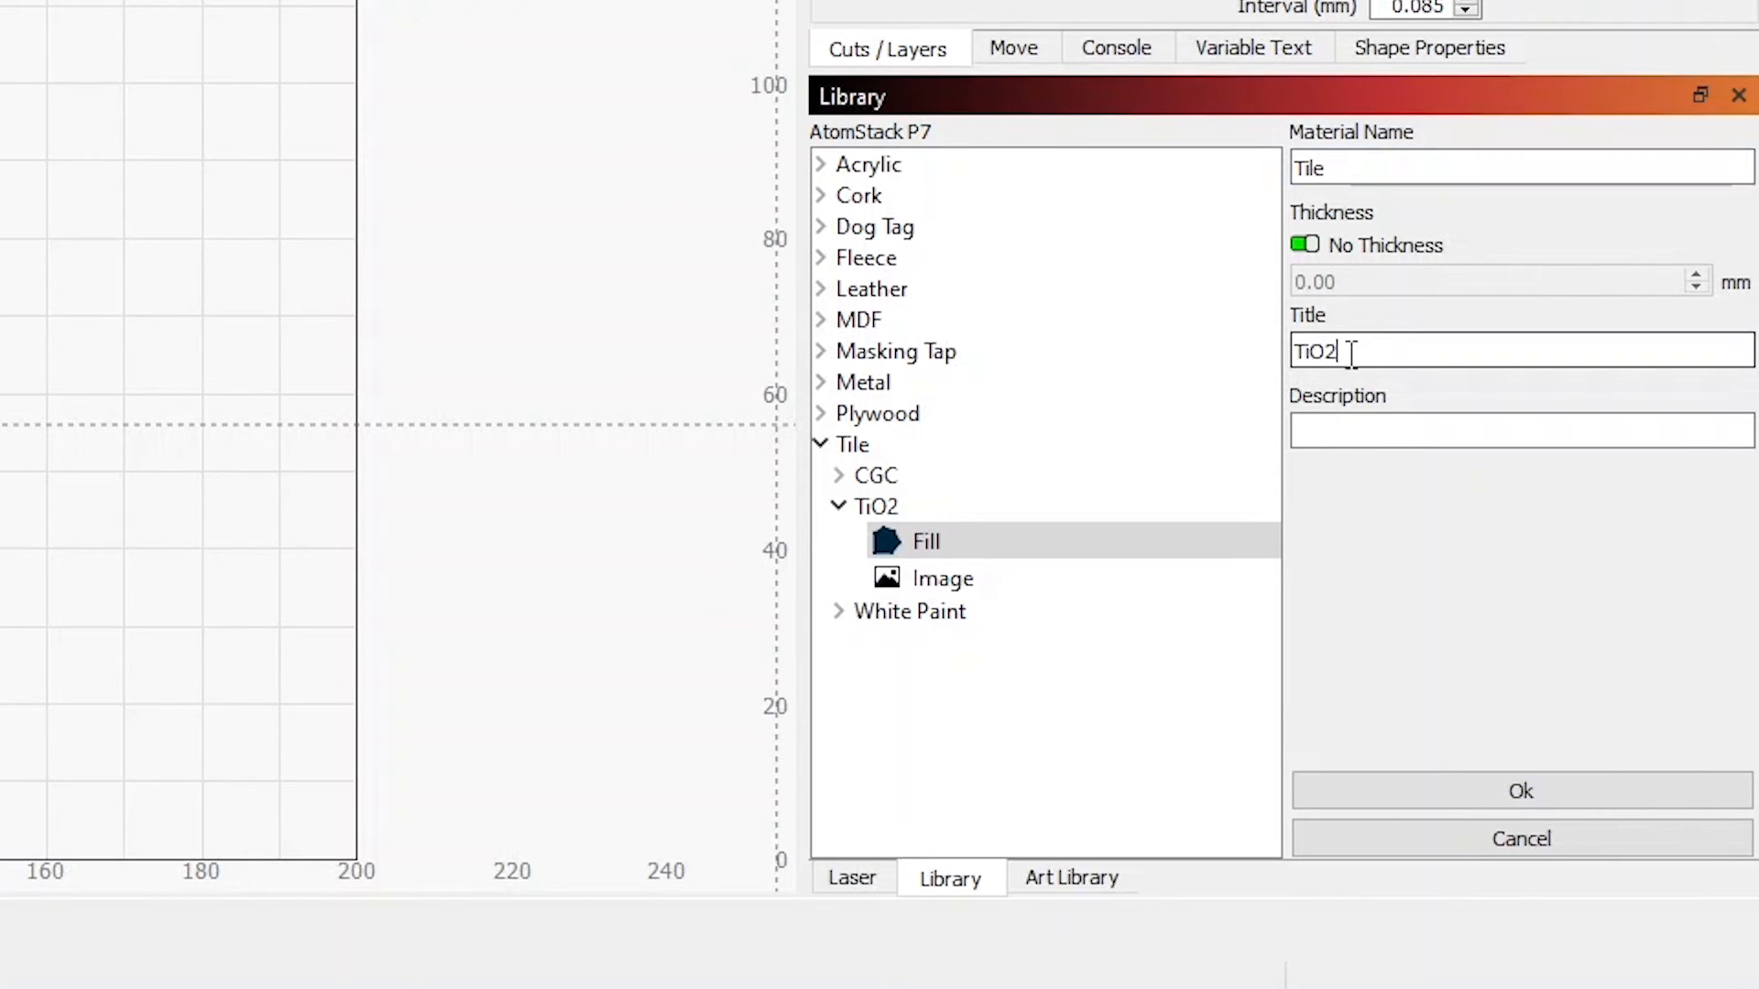
click(1356, 431)
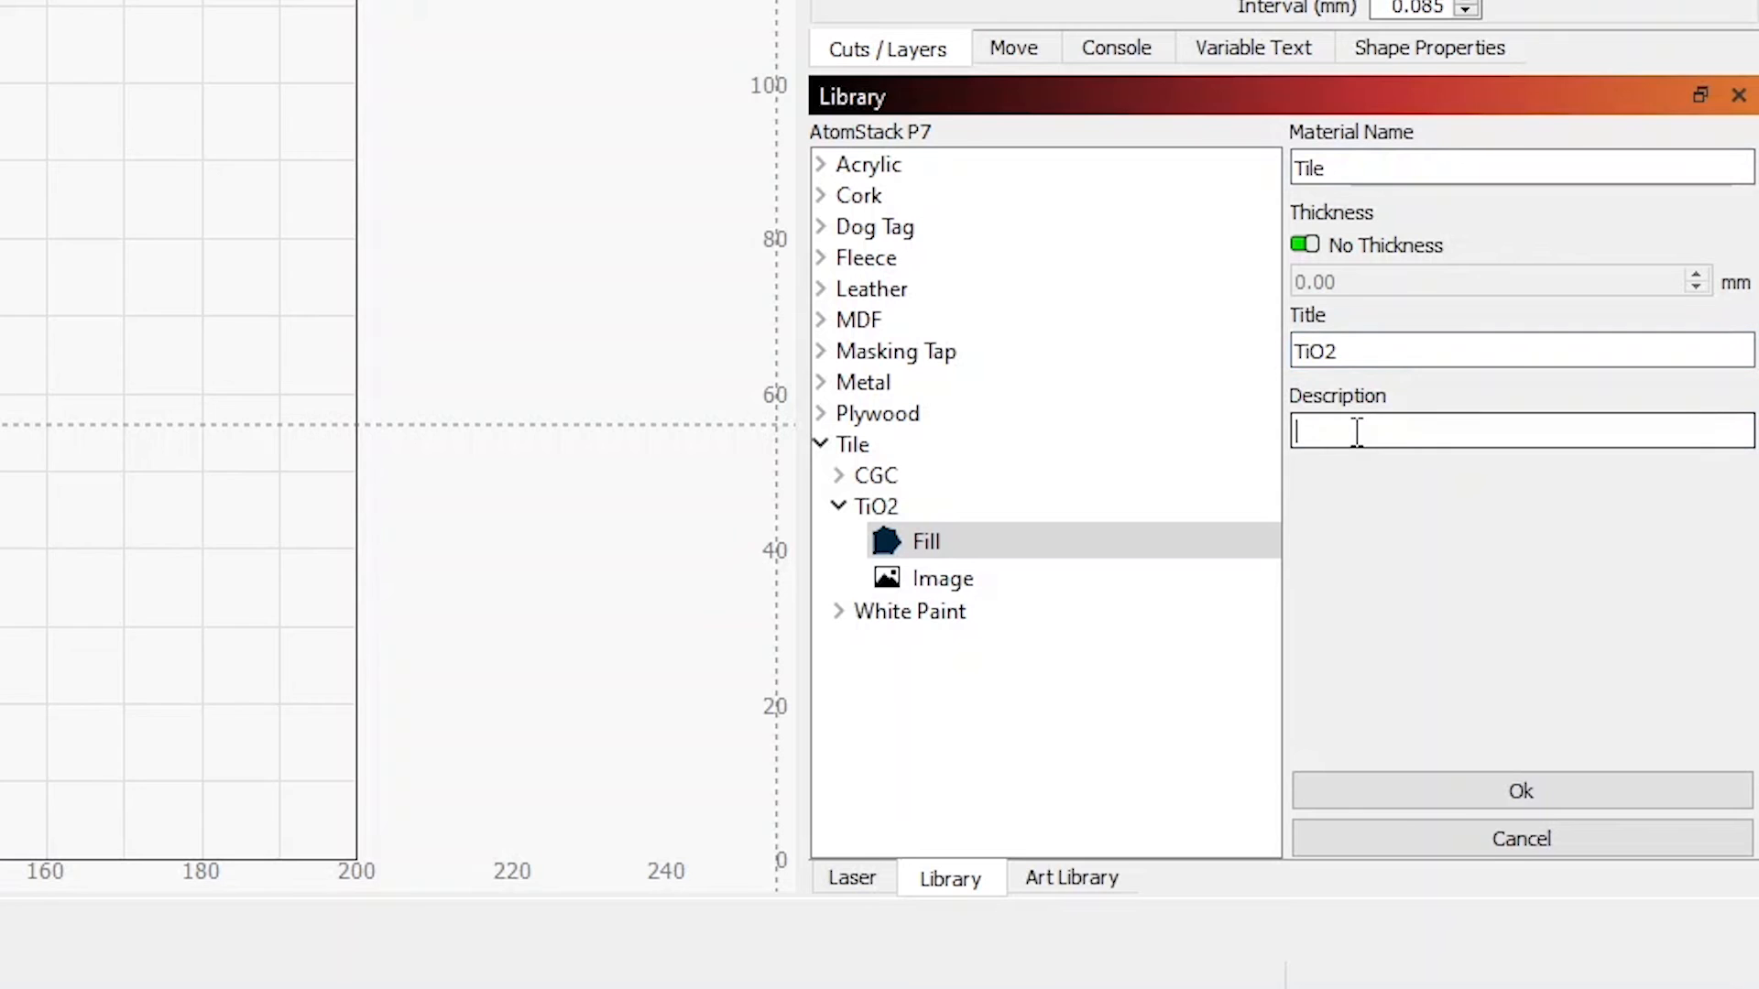
text(Fill with Trace)
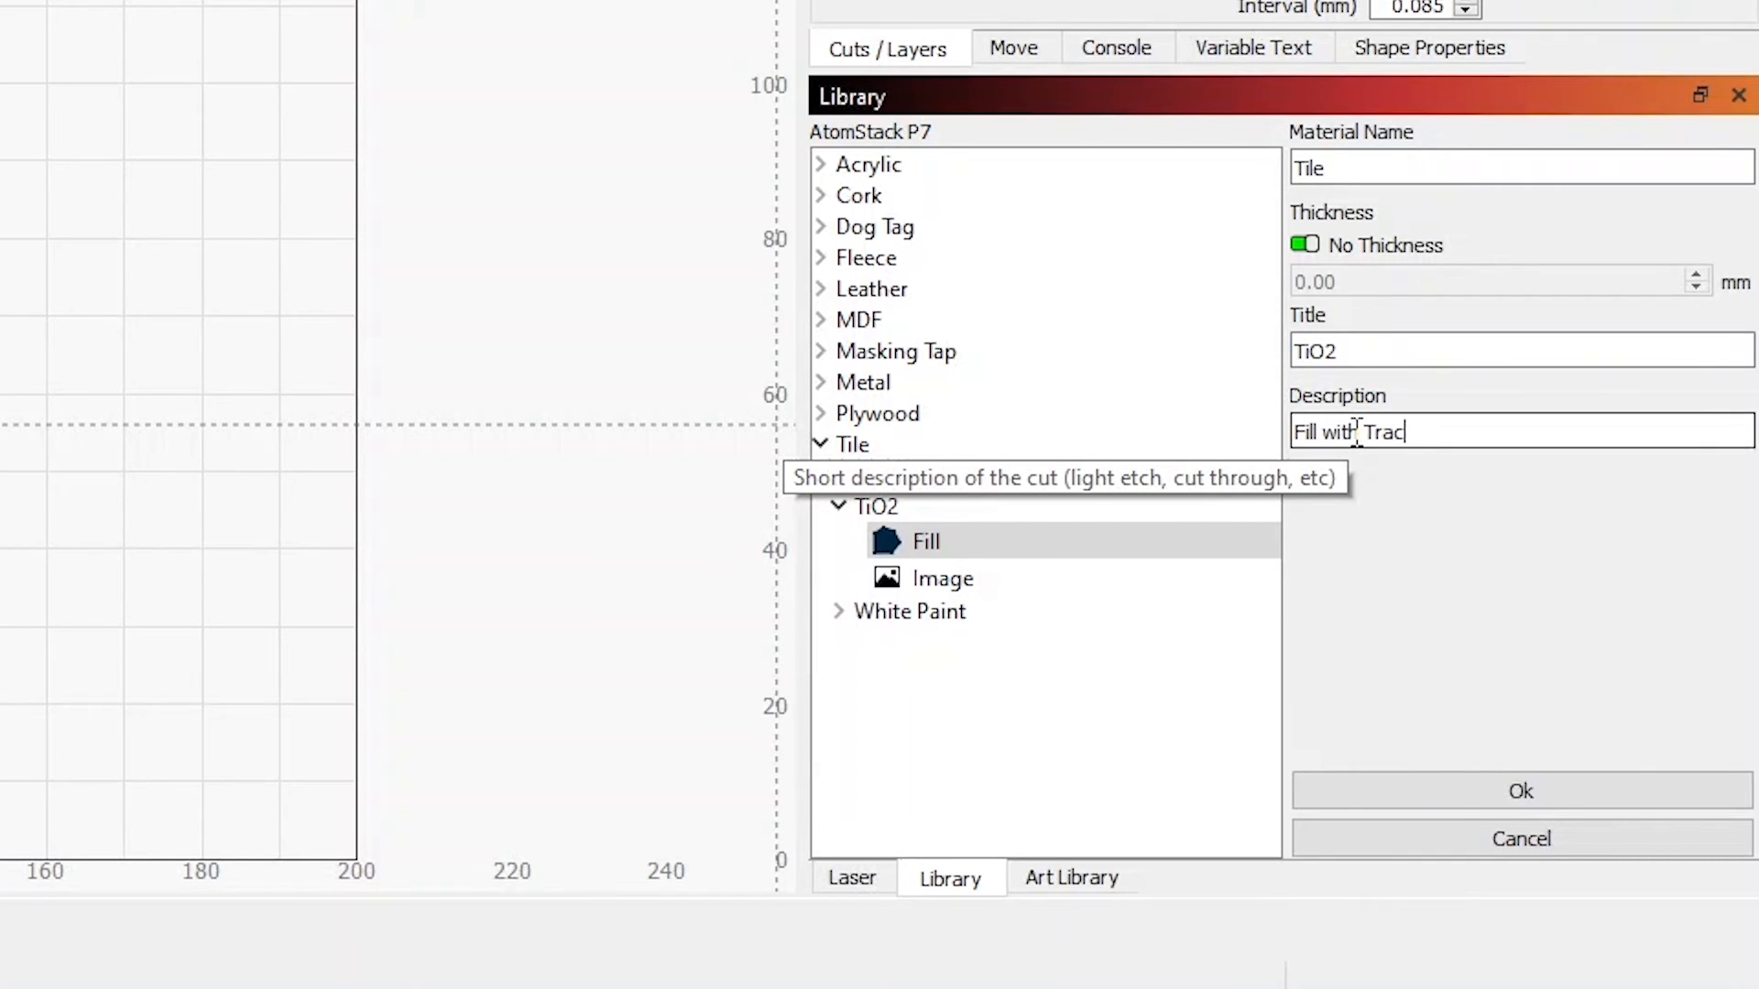
click(1499, 786)
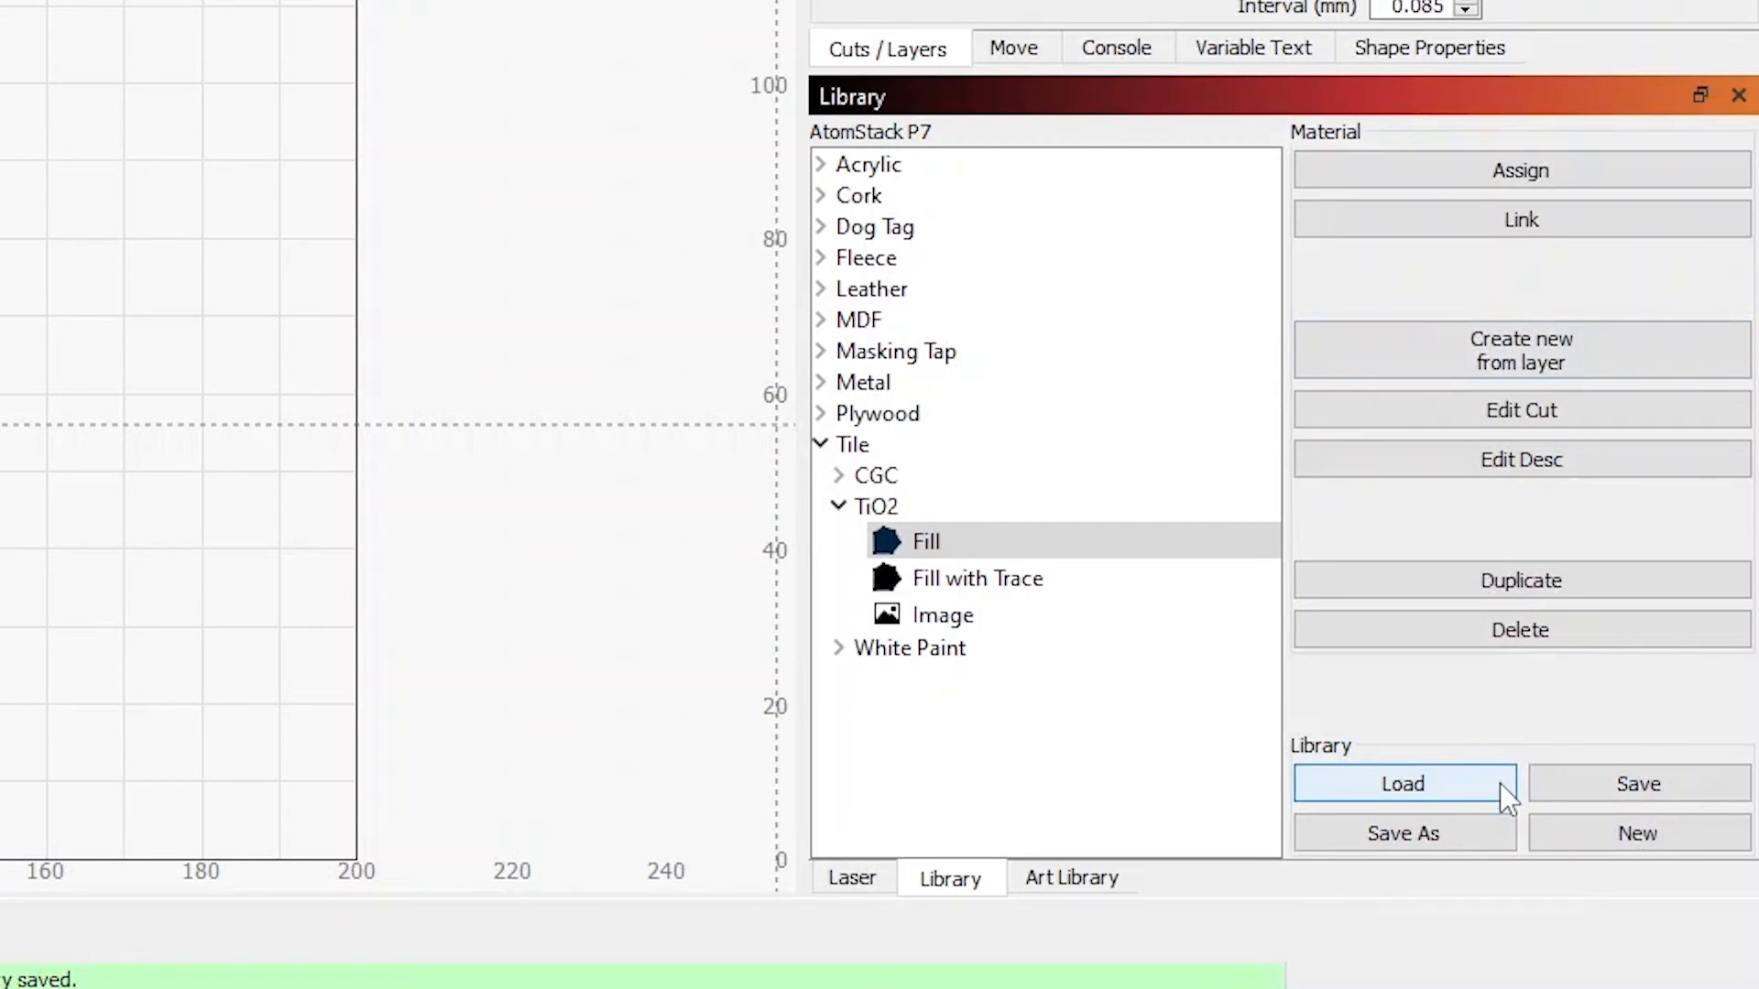
Check the cut settings of the "Fill with Trace" preset and save the material library
double_click(974, 584)
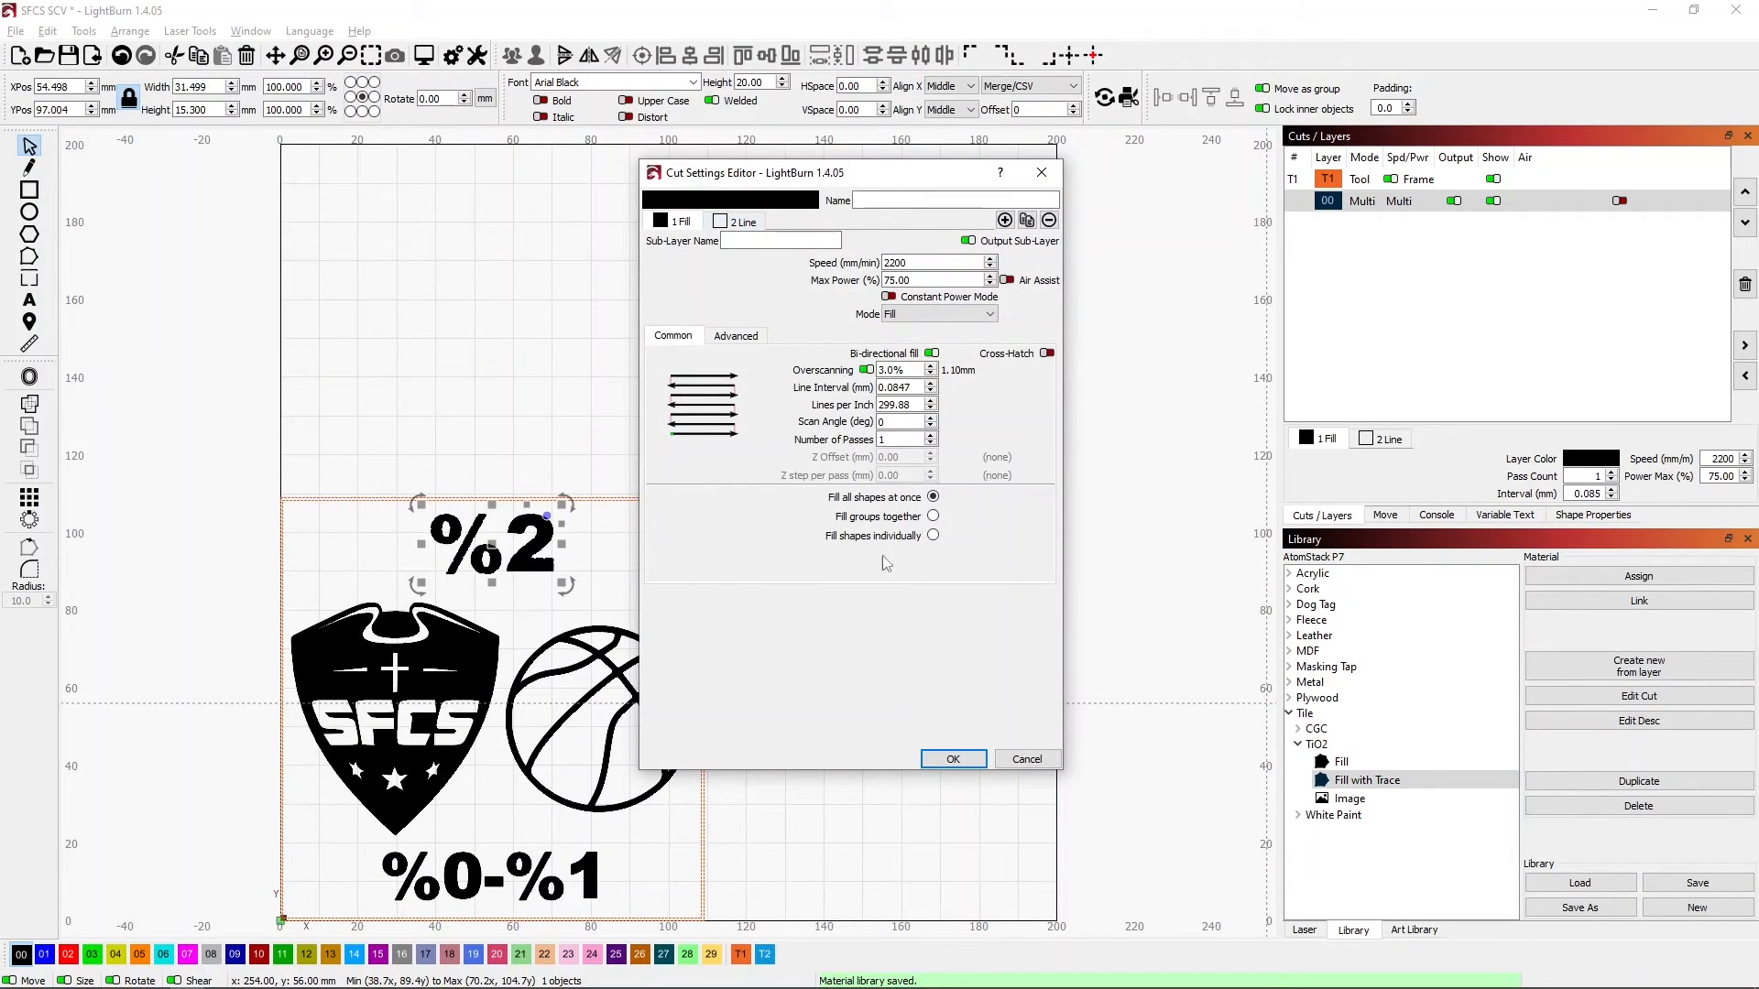
click(1025, 760)
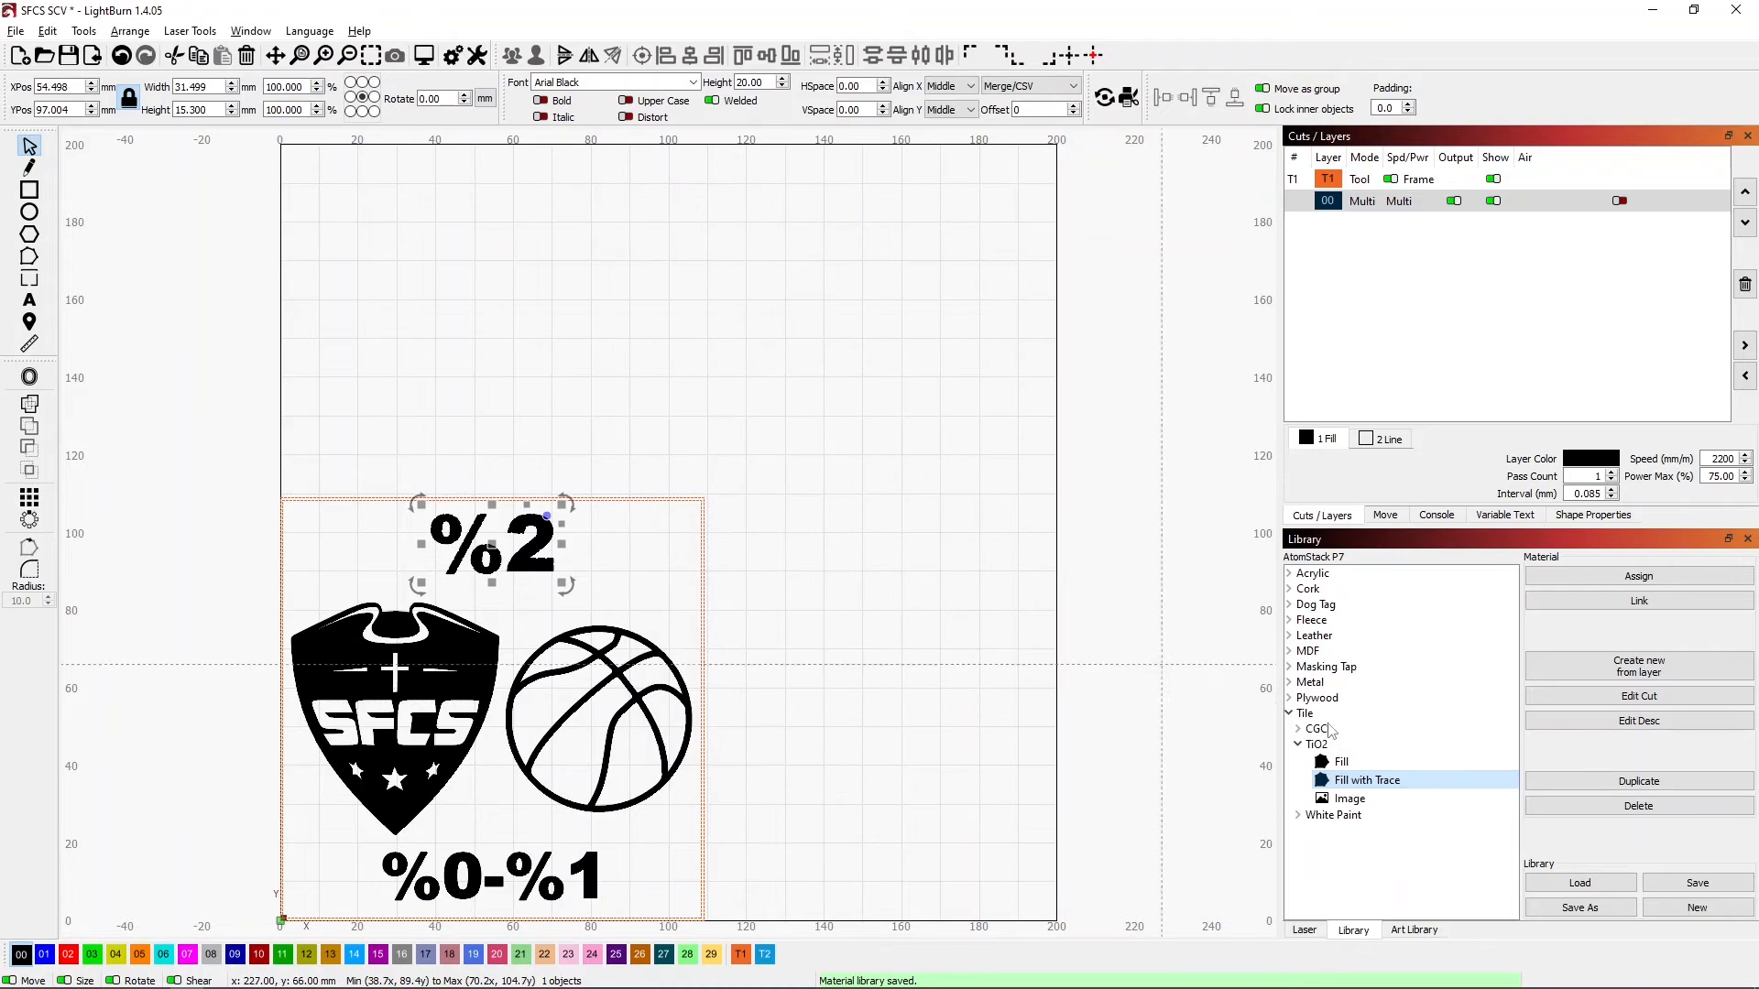
click(1676, 890)
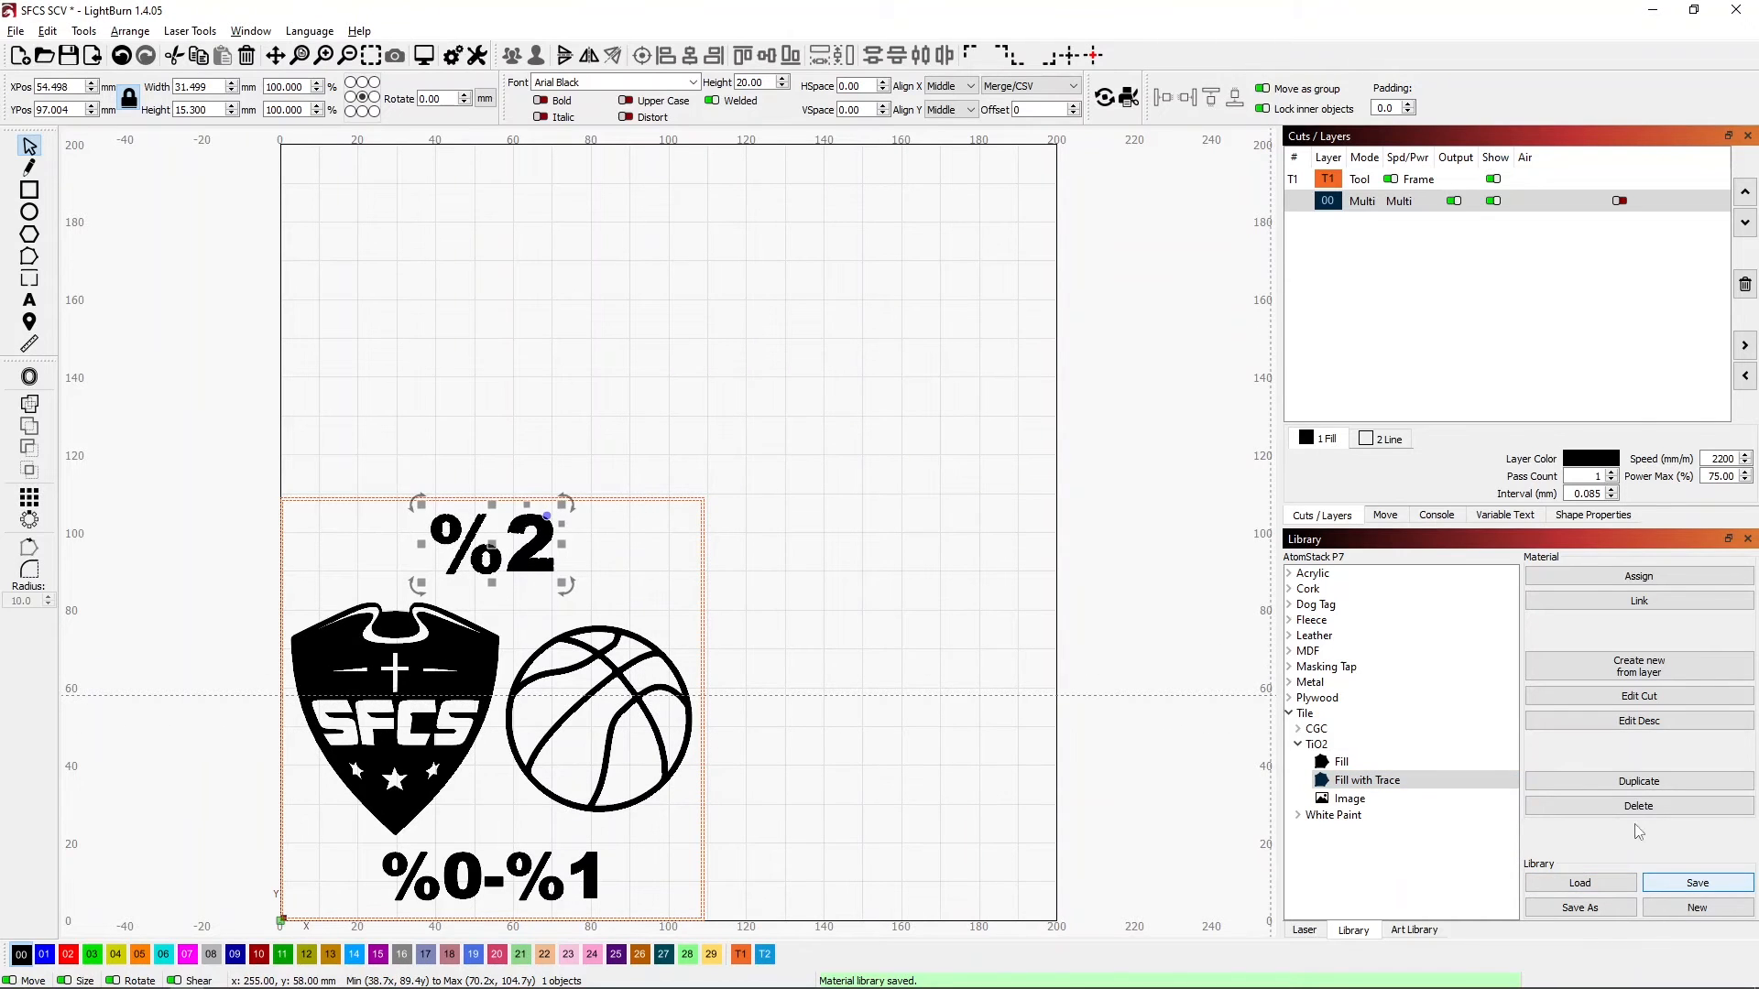
click(1297, 745)
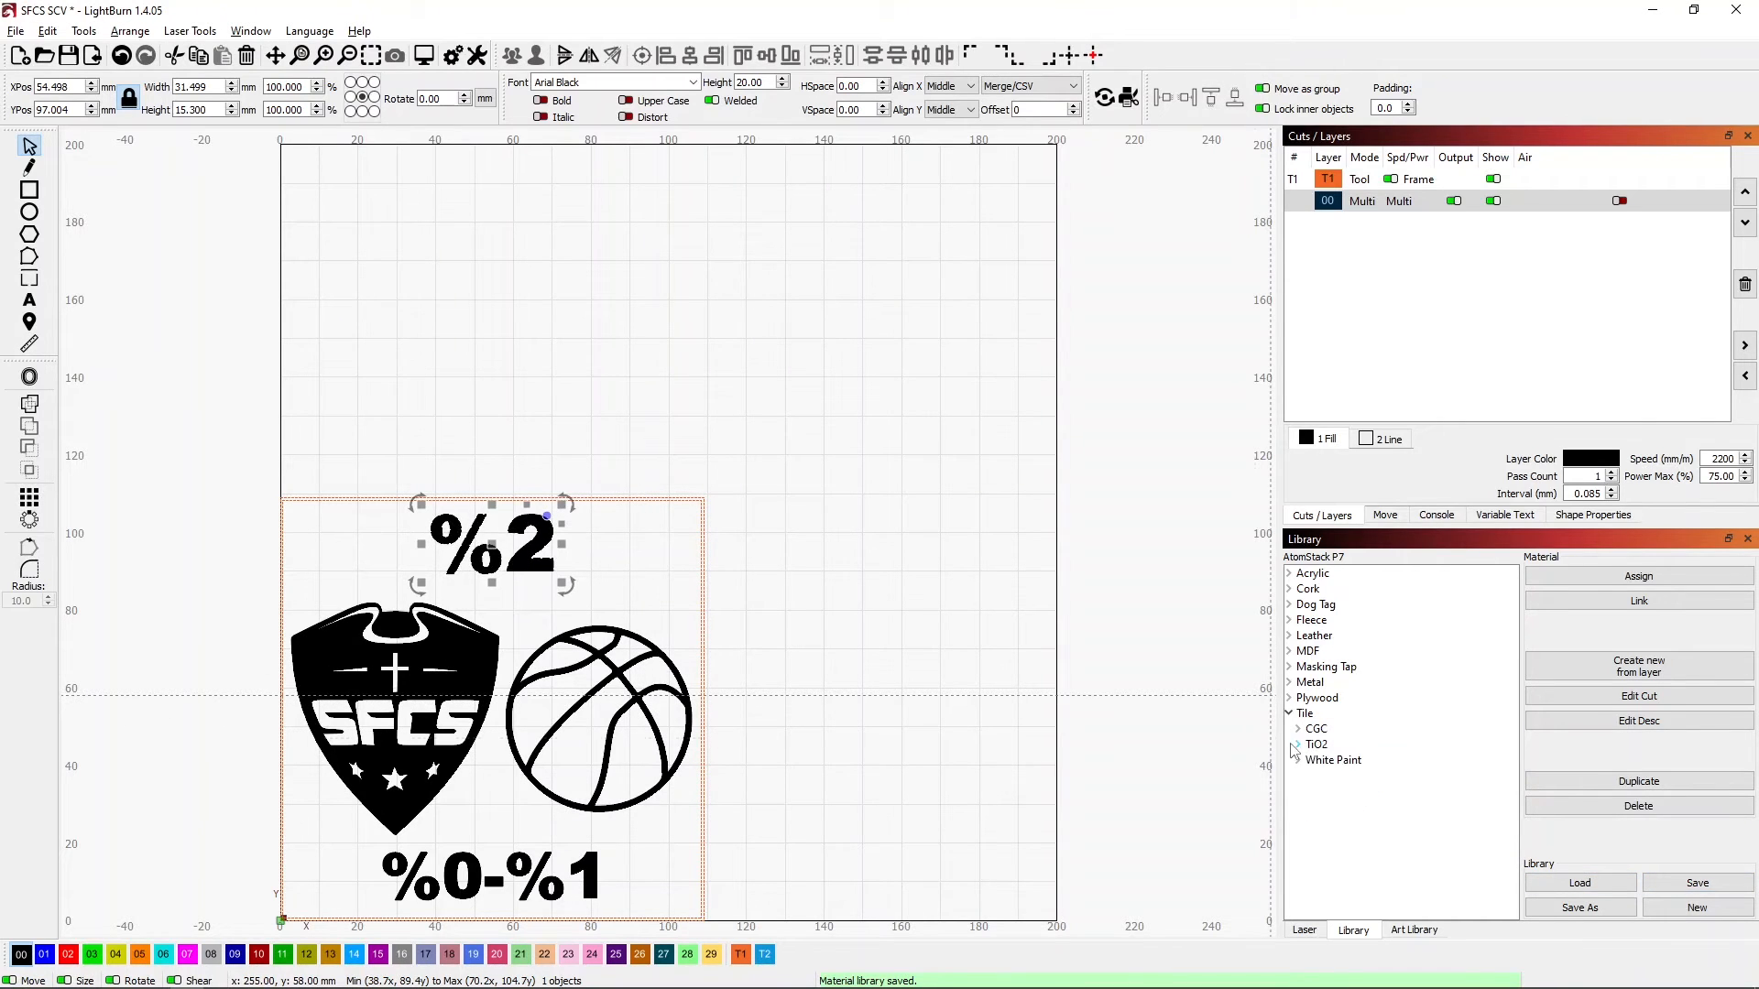